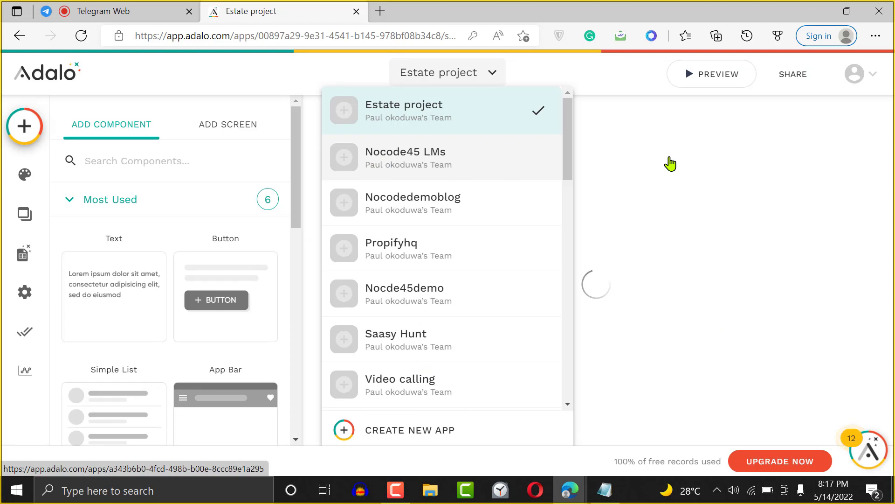
# - Switch the editor from the Estate project to the Nocode45 LMs app
pyautogui.click(504, 145)
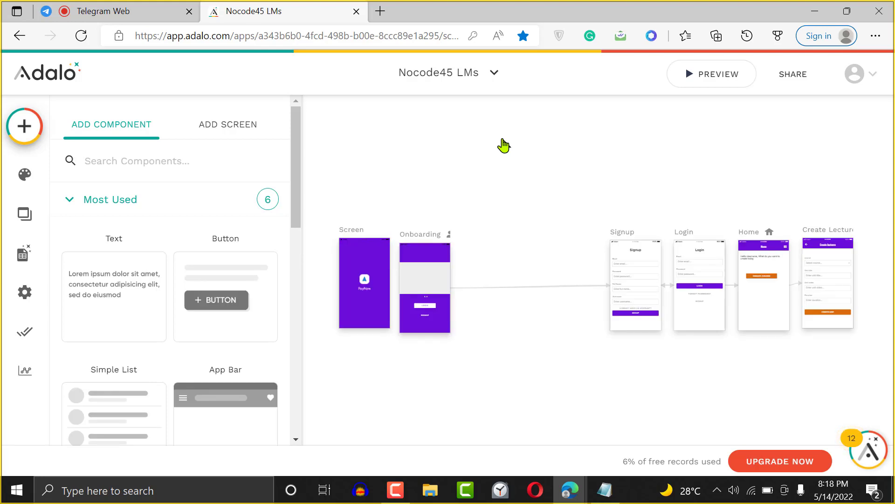
# - Close the Add Component panel and zoom in on the app's screens
pyautogui.click(498, 168)
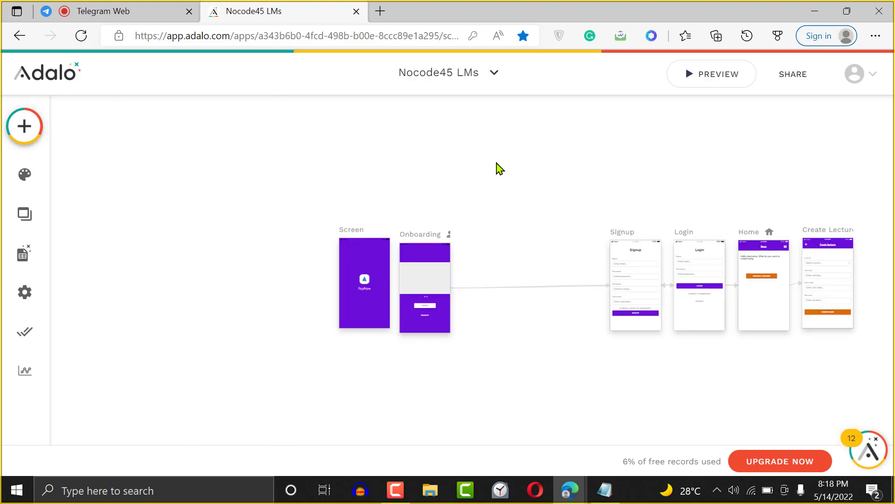
pyautogui.hotkey('ctrl', '+')
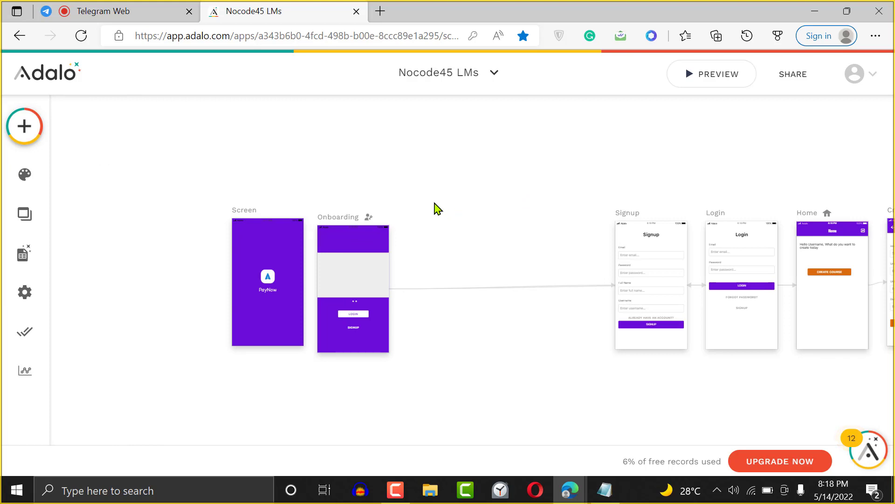
pyautogui.scroll(-3, 437, 208)
pyautogui.hscroll(3, 437, 208)
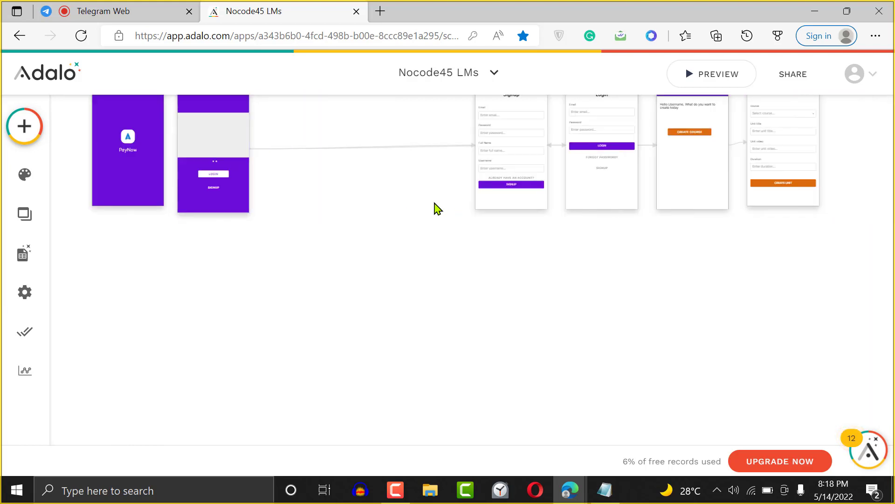
pyautogui.scroll(2, 437, 209)
pyautogui.click(99, 149)
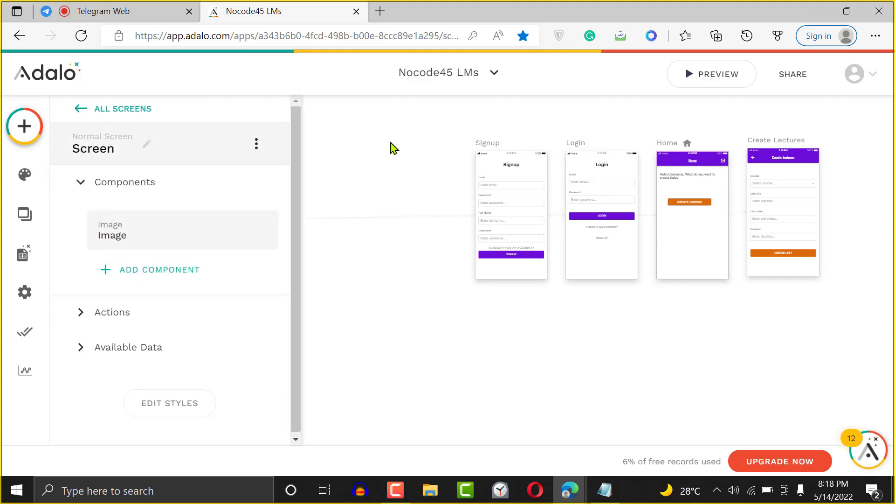
pyautogui.click(391, 146)
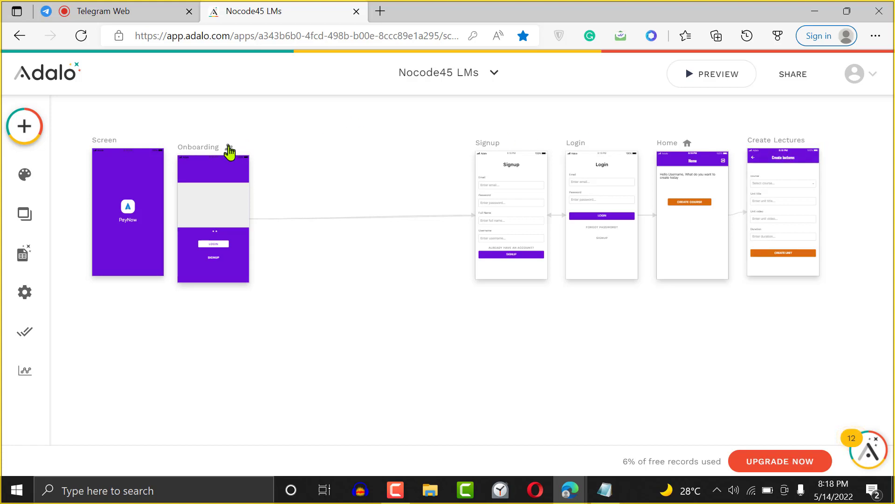
# - Move Onboarding beside Signup and the Screen frame beside Onboarding
pyautogui.moveTo(219, 153); pyautogui.dragTo(407, 156)
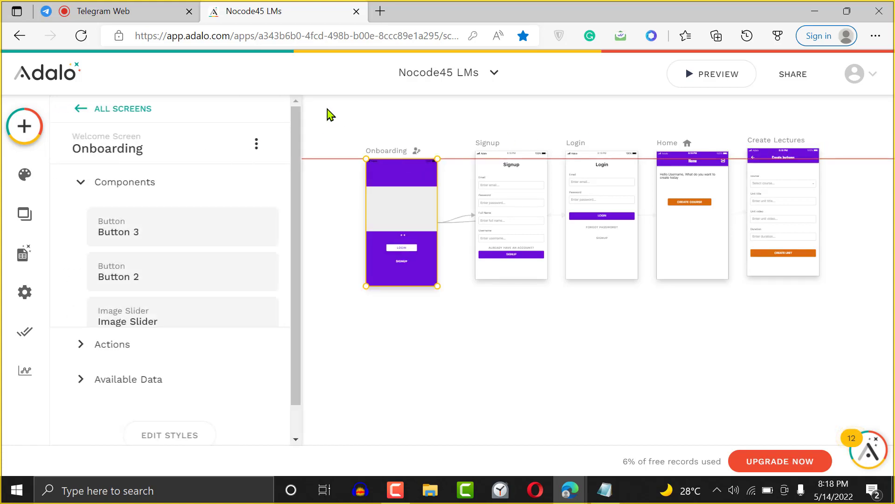
pyautogui.click(329, 114)
pyautogui.moveTo(107, 142); pyautogui.dragTo(295, 144)
pyautogui.click(424, 120)
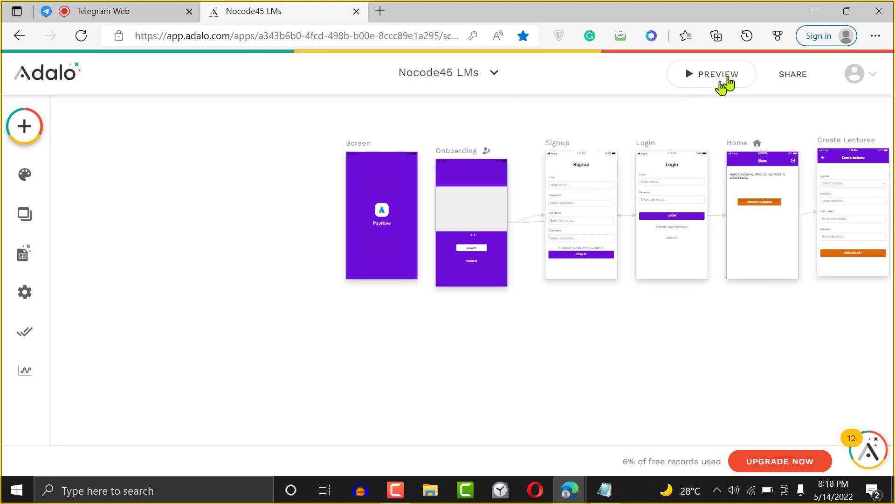
pyautogui.click(729, 76)
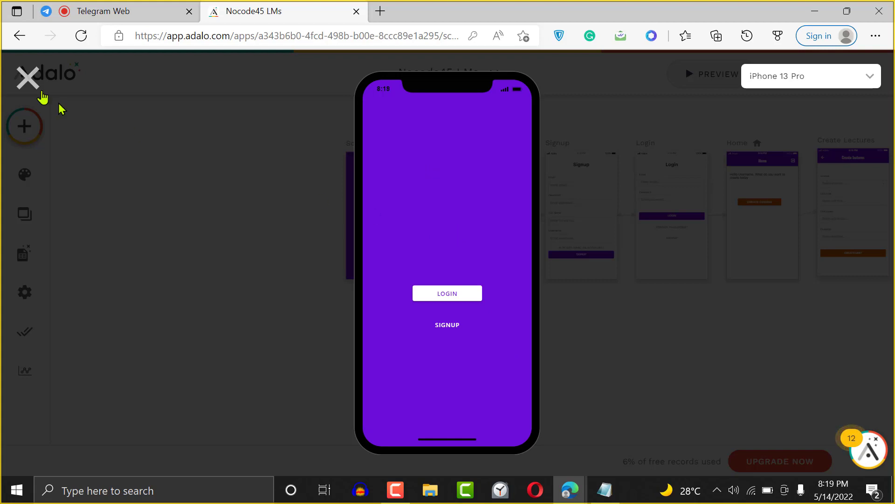
pyautogui.click(11, 73)
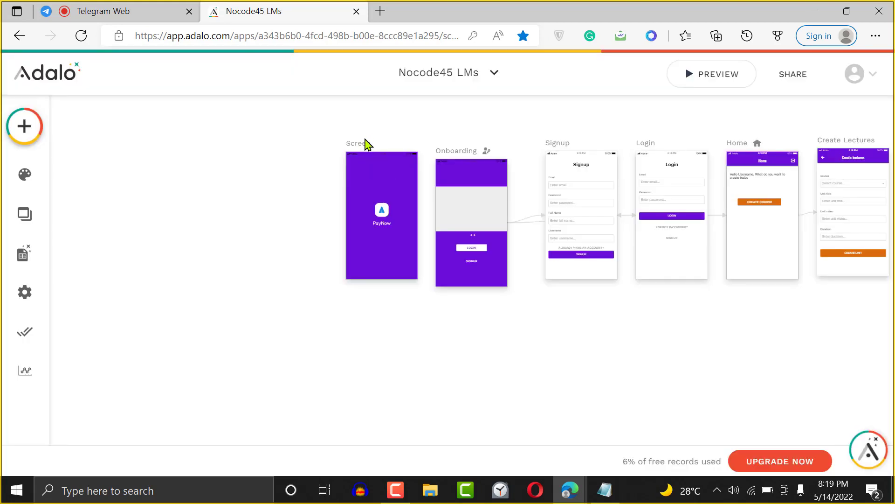
# - Select the Screen frame and browse the Installed components in the Add Component panel
pyautogui.click(367, 148)
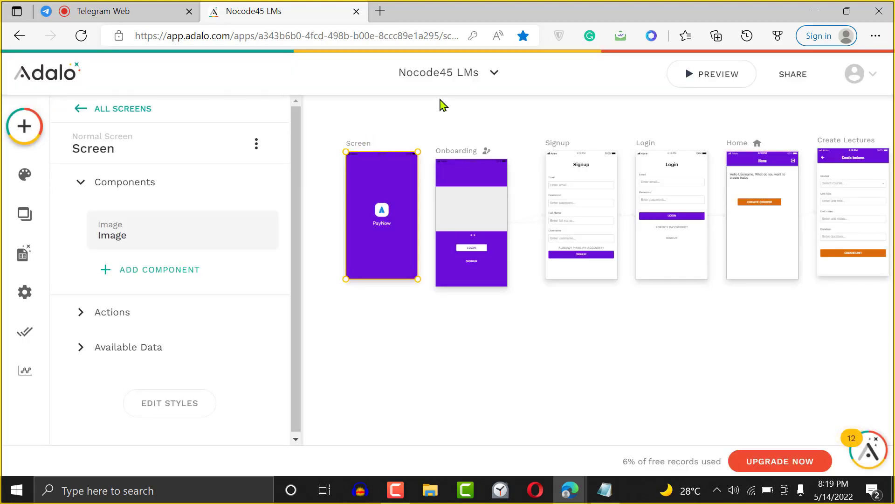
pyautogui.click(441, 107)
pyautogui.click(360, 145)
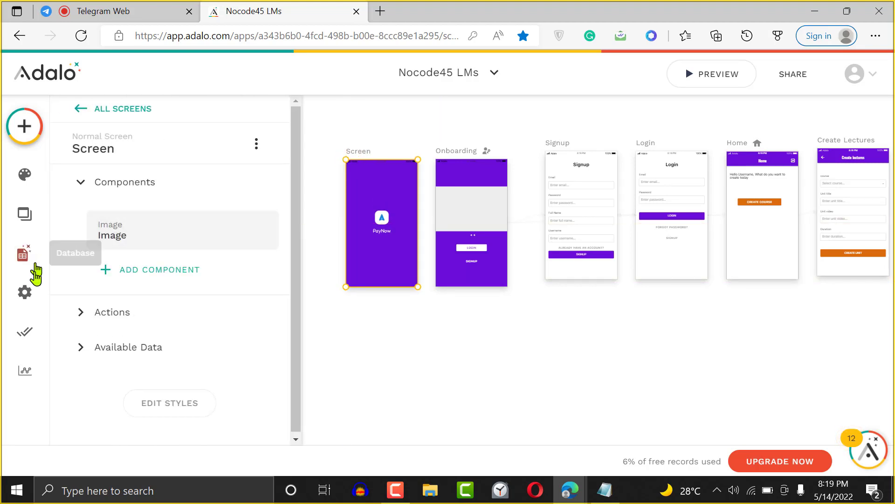
pyautogui.moveTo(297, 245); pyautogui.dragTo(301, 352)
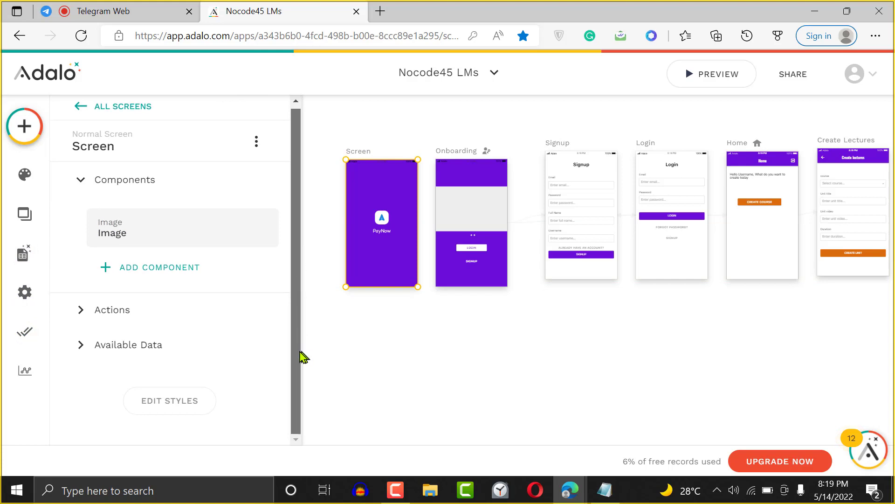
pyautogui.click(22, 136)
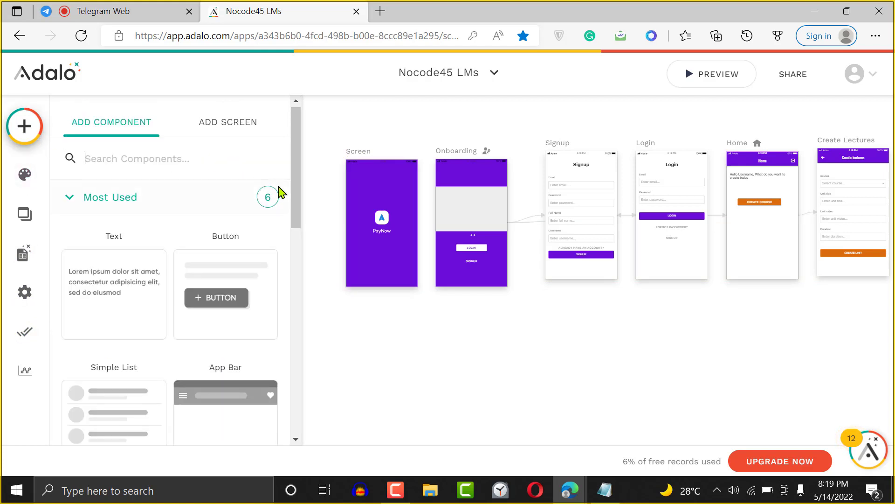
pyautogui.moveTo(292, 194); pyautogui.dragTo(287, 414)
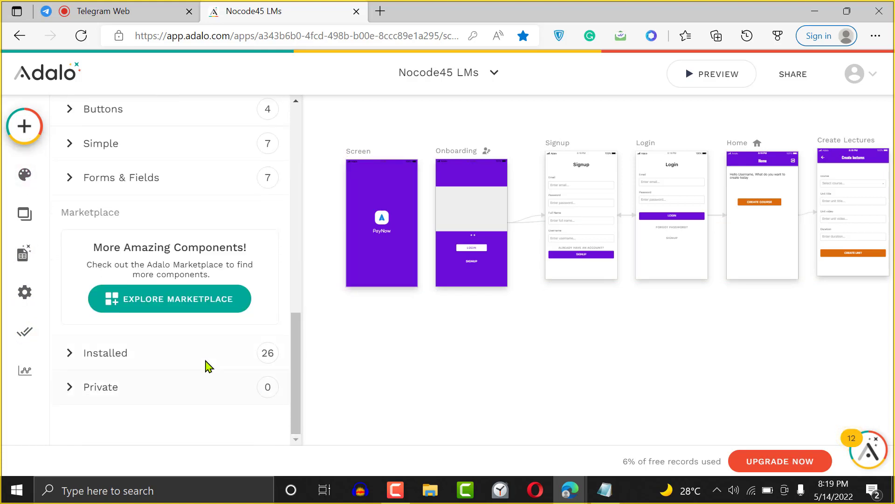
pyautogui.click(192, 357)
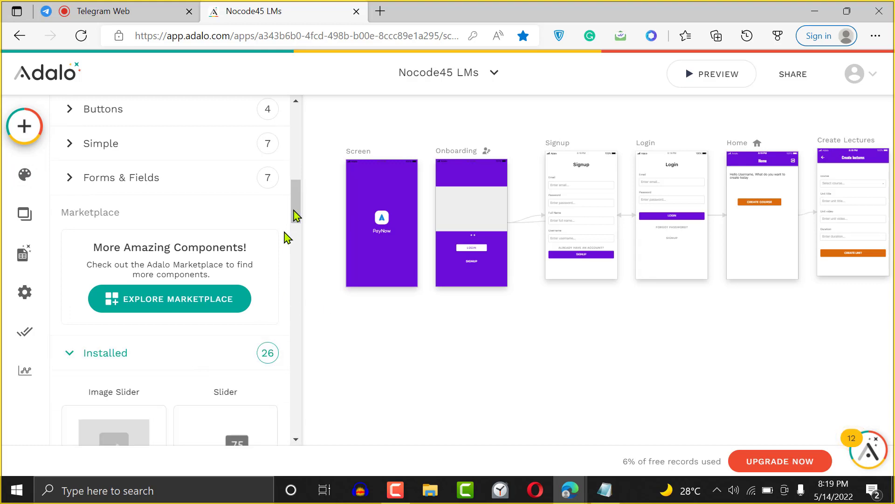
pyautogui.moveTo(294, 198); pyautogui.dragTo(275, 112)
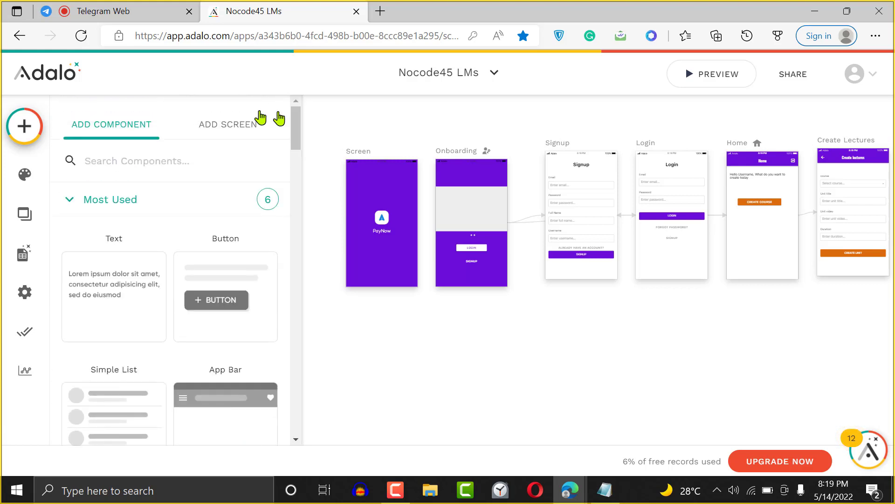
# - Reopen the component list, scroll to the bottom and open Explore Marketplace
pyautogui.click(22, 129)
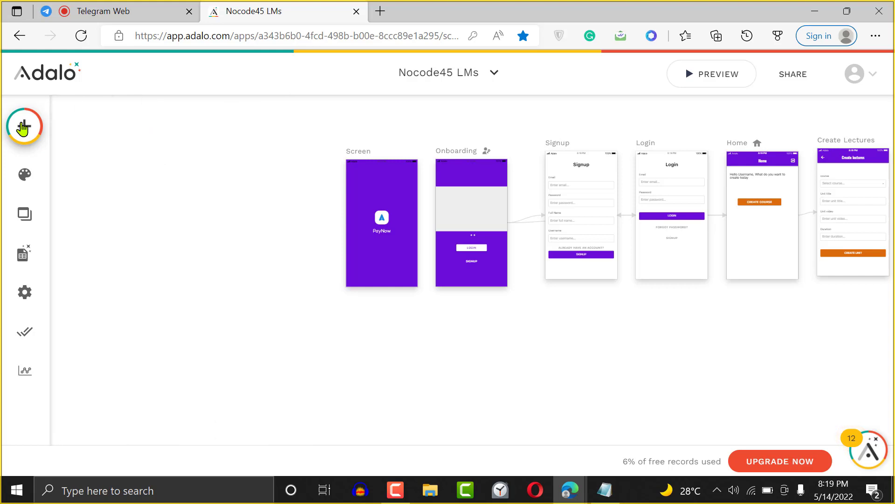
pyautogui.click(23, 128)
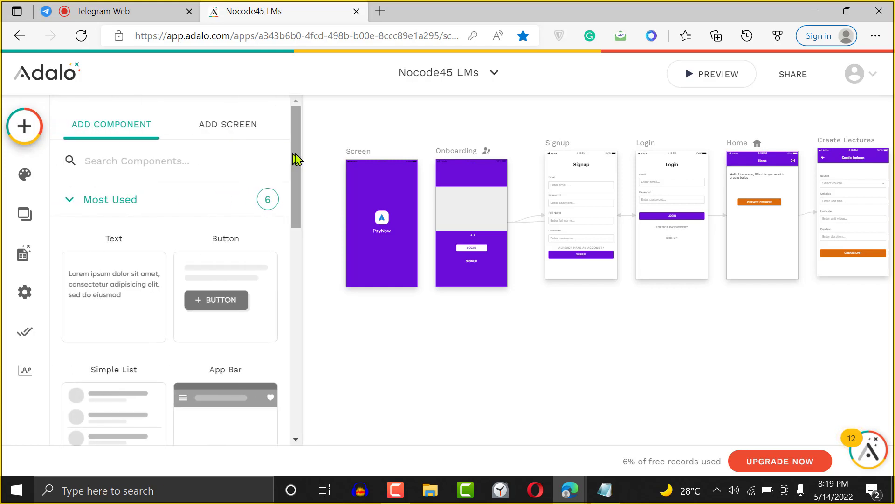
pyautogui.moveTo(296, 158); pyautogui.dragTo(290, 410)
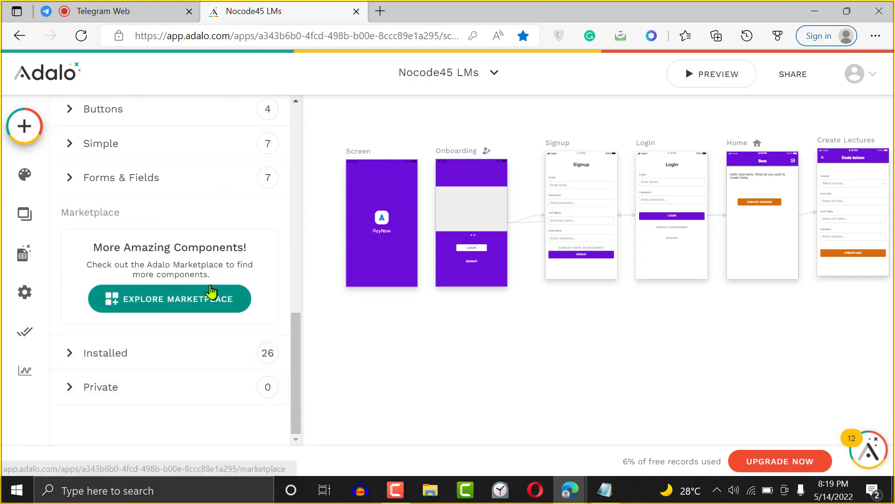
pyautogui.click(210, 303)
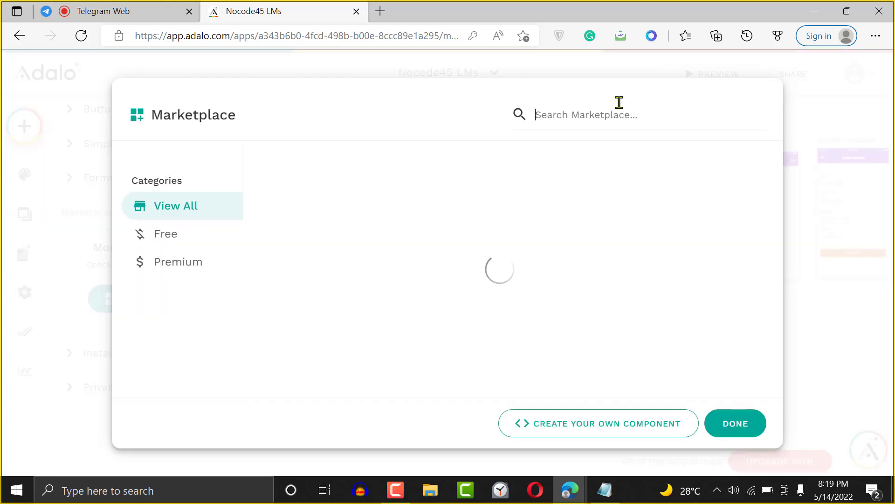
# - Search the Marketplace for 'timer', install NocoderHQ Countdown, and close the Marketplace
pyautogui.write('timer')
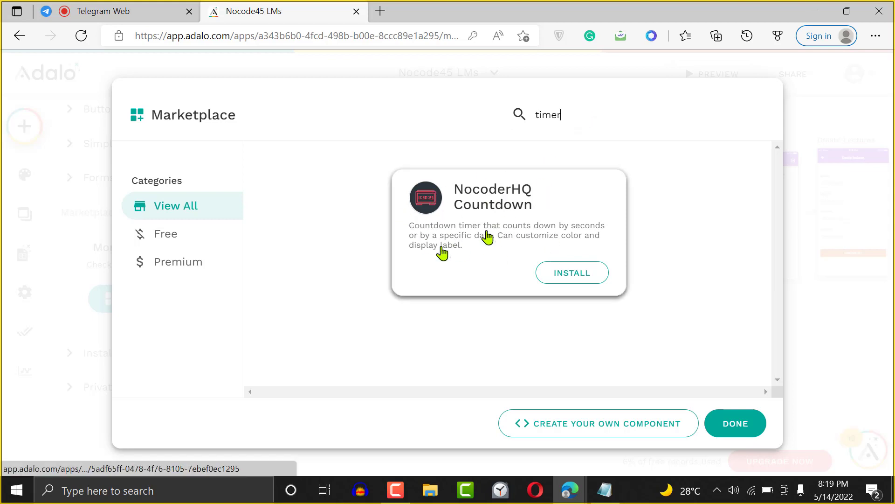
pyautogui.click(572, 274)
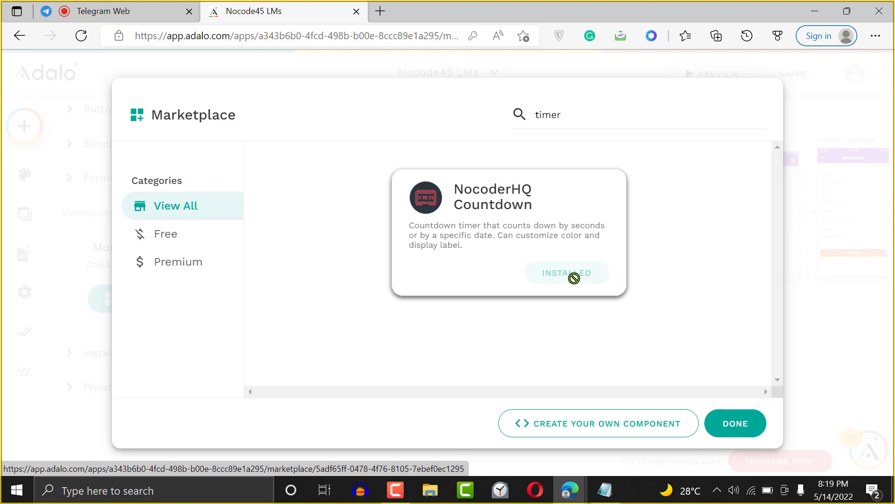
pyautogui.click(743, 425)
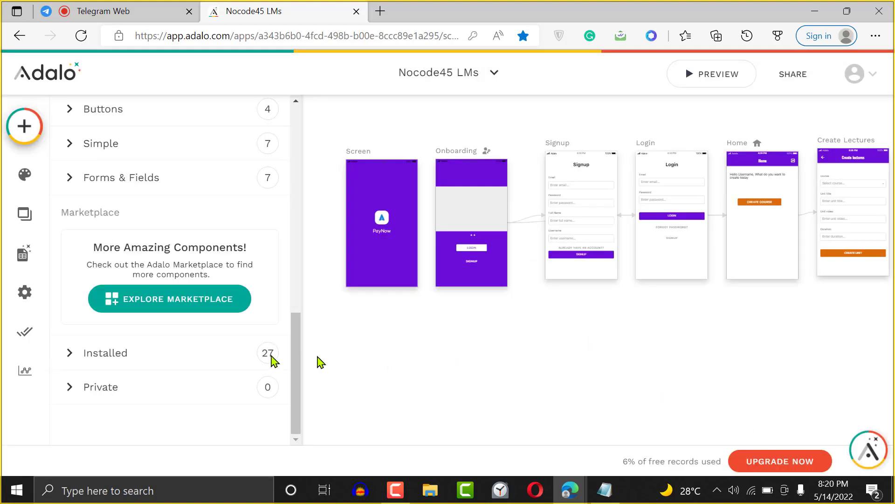
# - Place a NocoderHQ Countdown below the PayNow logo and select it for editing
pyautogui.click(181, 357)
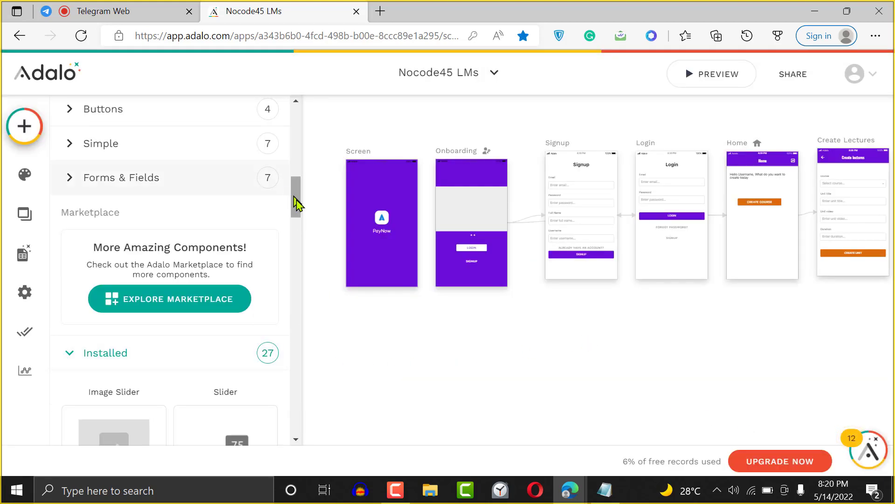
pyautogui.moveTo(300, 214); pyautogui.dragTo(299, 287)
pyautogui.moveTo(216, 292); pyautogui.dragTo(385, 256)
pyautogui.click(394, 340)
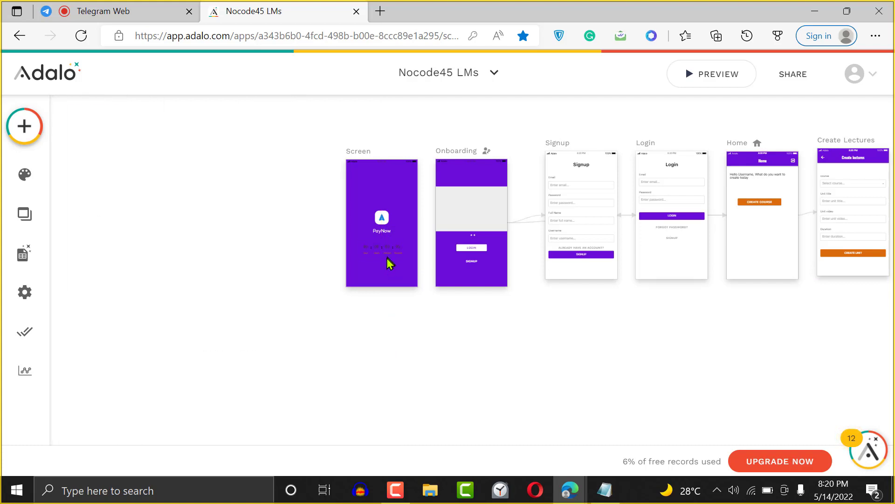
pyautogui.click(390, 253)
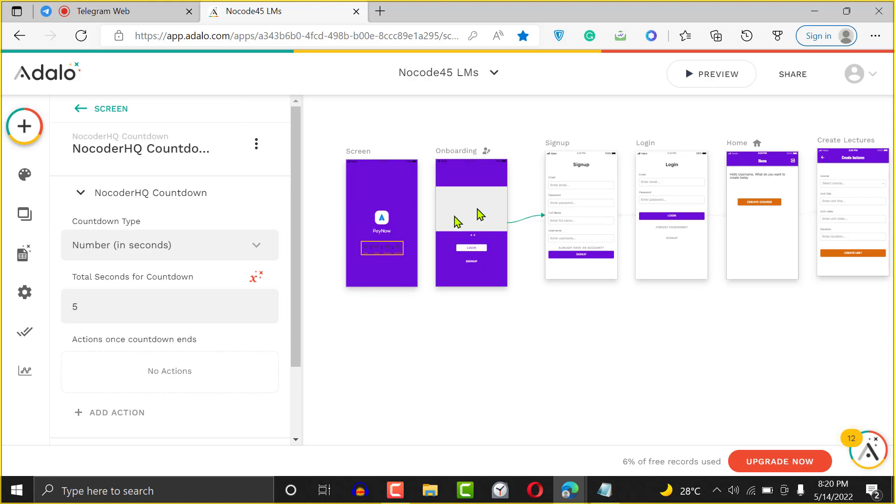
# - Keep the countdown in Number (in seconds) mode and set Total Seconds to 3
pyautogui.click(214, 253)
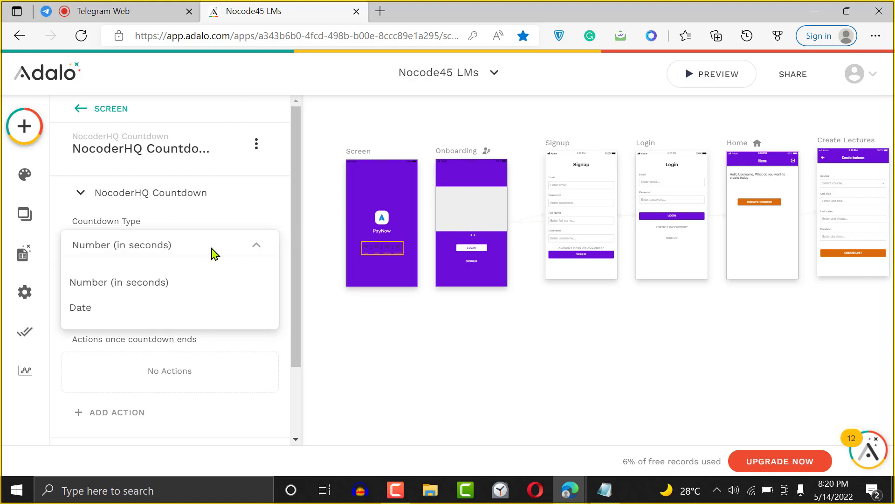
pyautogui.click(150, 290)
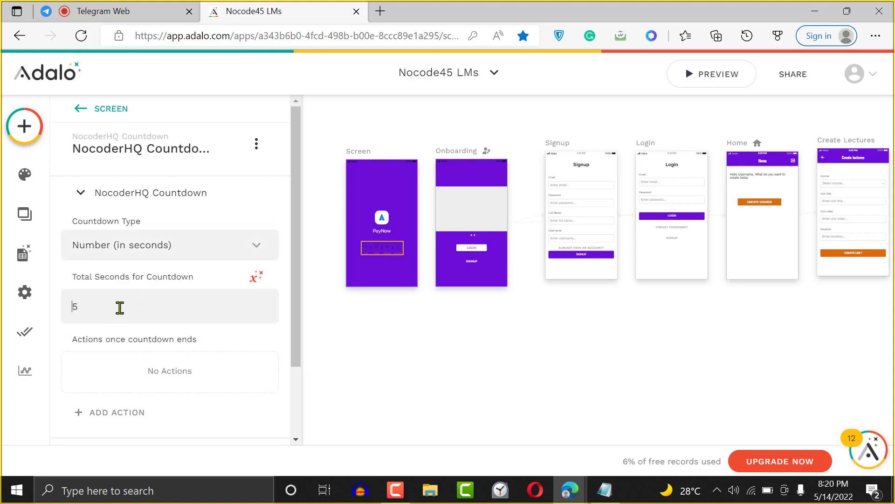
pyautogui.press('BackSpace')
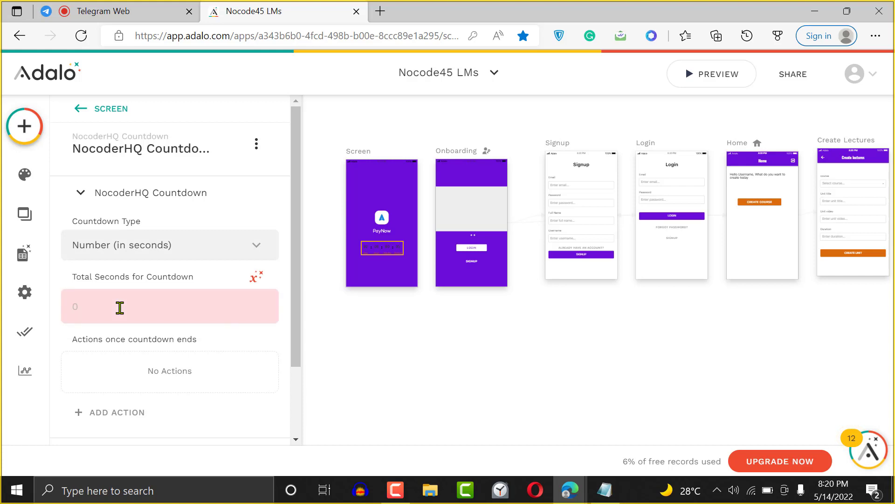
pyautogui.write('3')
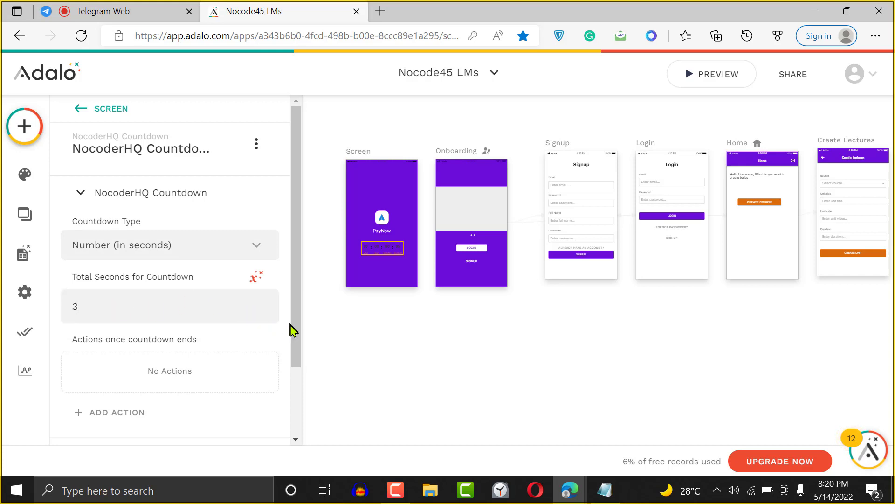
pyautogui.moveTo(291, 330); pyautogui.dragTo(302, 407)
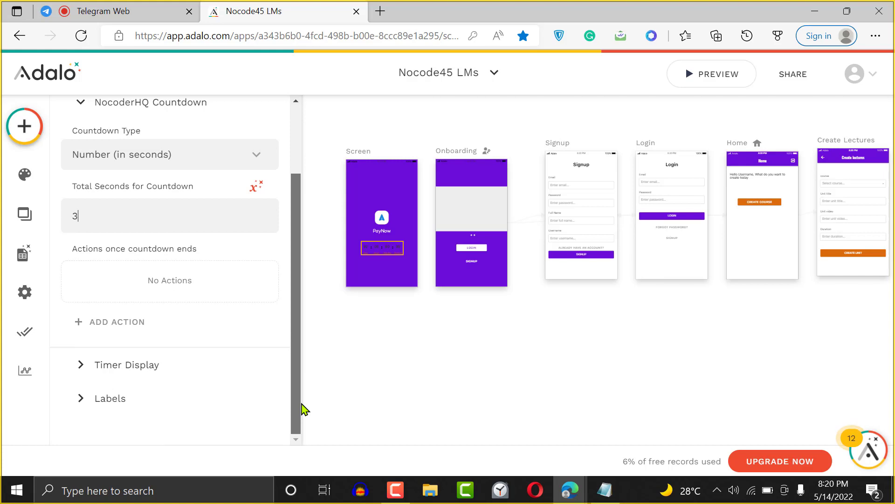
# - Set Timer Color and Timer Text Color alpha to 0, making both fully transparent
pyautogui.click(133, 366)
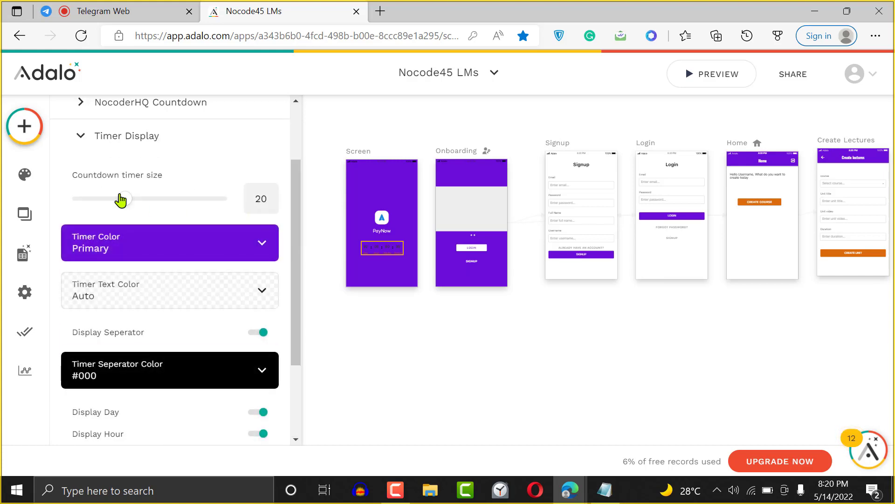
pyautogui.click(267, 243)
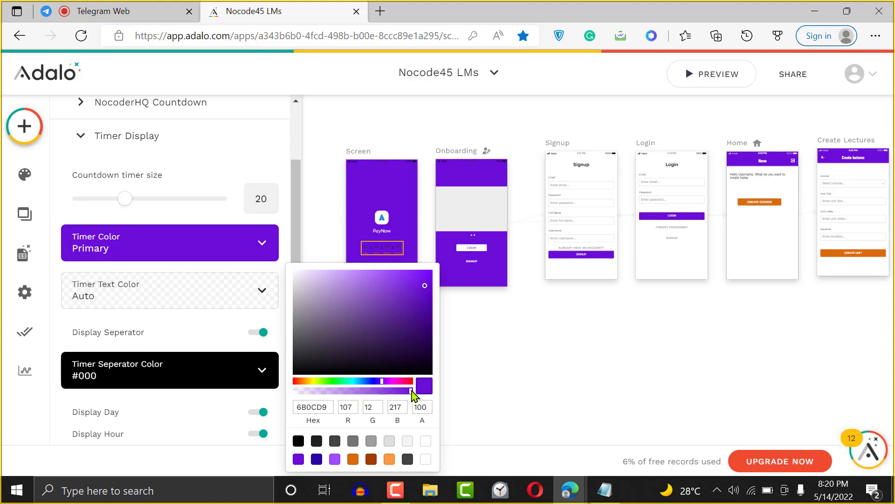
pyautogui.moveTo(412, 392); pyautogui.dragTo(292, 391)
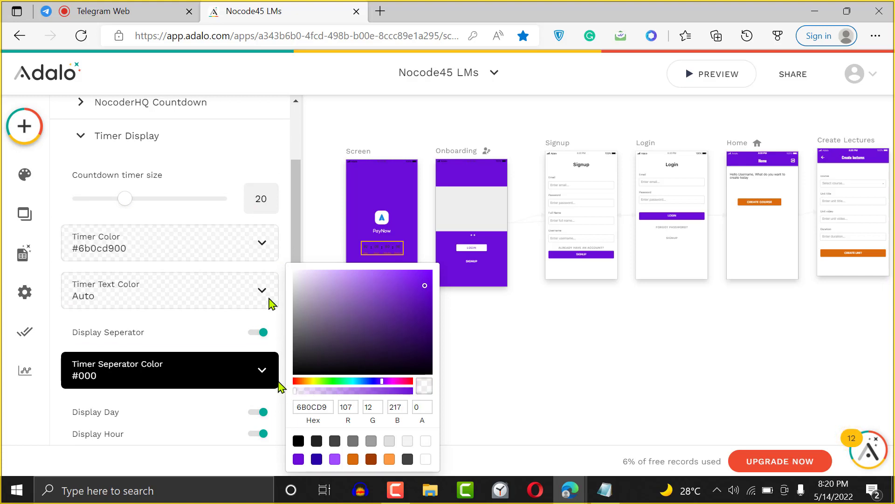
pyautogui.click(294, 251)
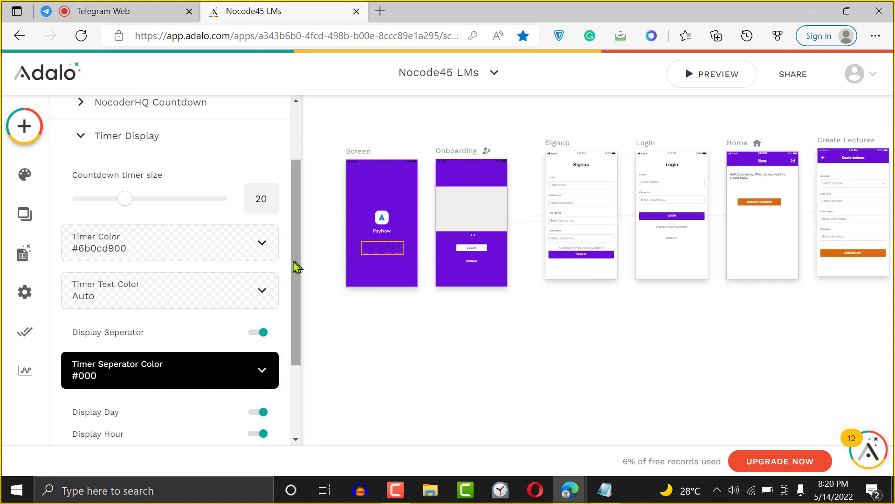
pyautogui.click(219, 303)
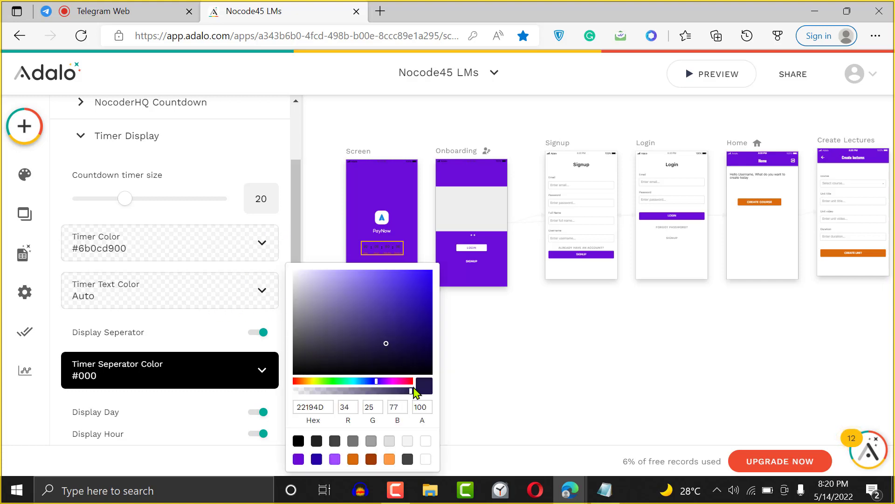
pyautogui.moveTo(412, 392); pyautogui.dragTo(270, 396)
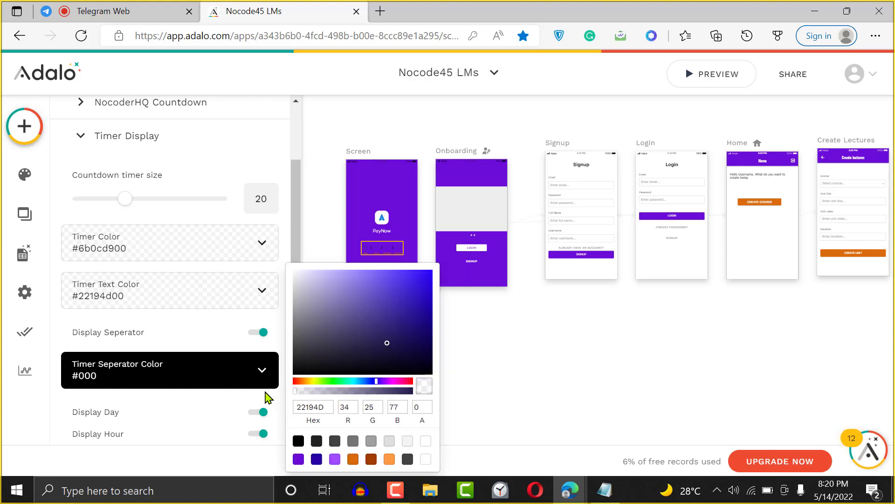
pyautogui.click(292, 204)
pyautogui.moveTo(296, 273); pyautogui.dragTo(303, 336)
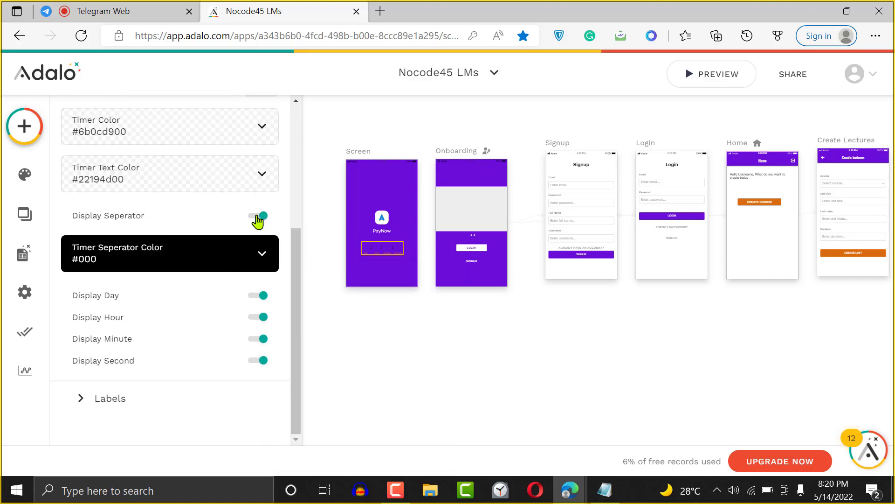
# - Turn off the countdown's separator and its Day, Hour, Minute and Second displays
pyautogui.click(258, 217)
pyautogui.click(258, 295)
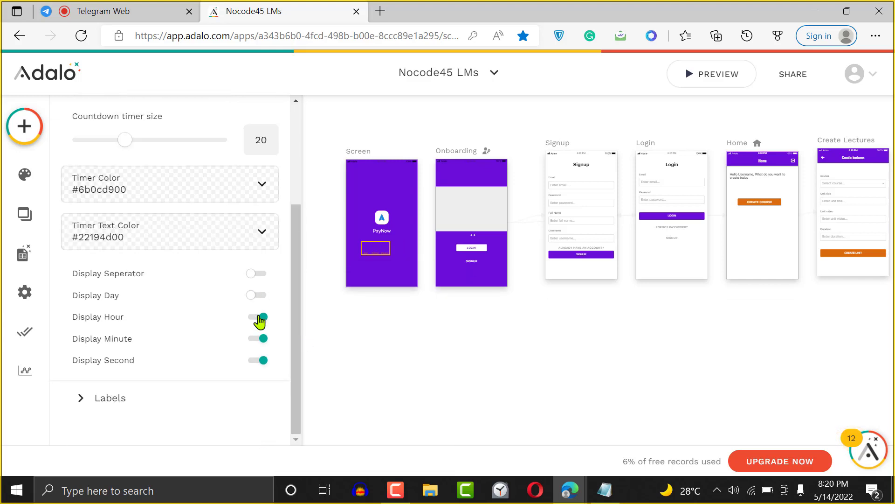
pyautogui.click(260, 318)
pyautogui.click(257, 340)
pyautogui.click(257, 361)
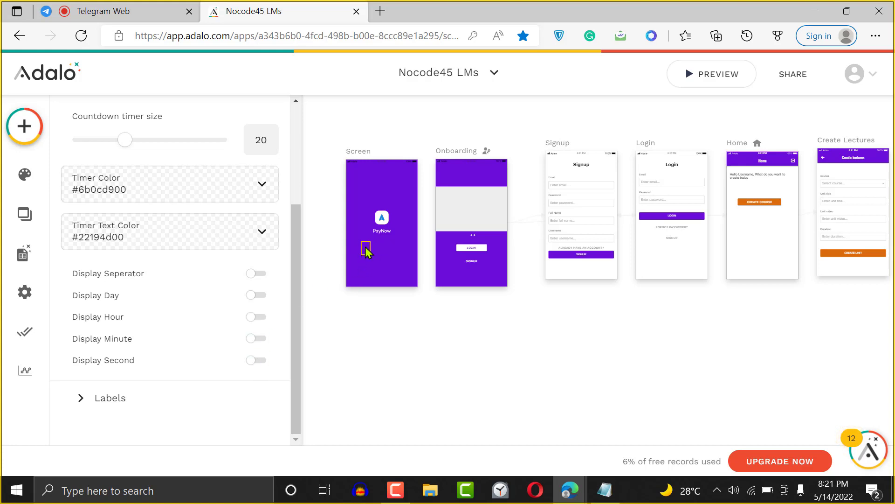
# - Centre the countdown on the splash screen and leave Labels switched off
pyautogui.moveTo(366, 250); pyautogui.dragTo(382, 248)
pyautogui.click(259, 398)
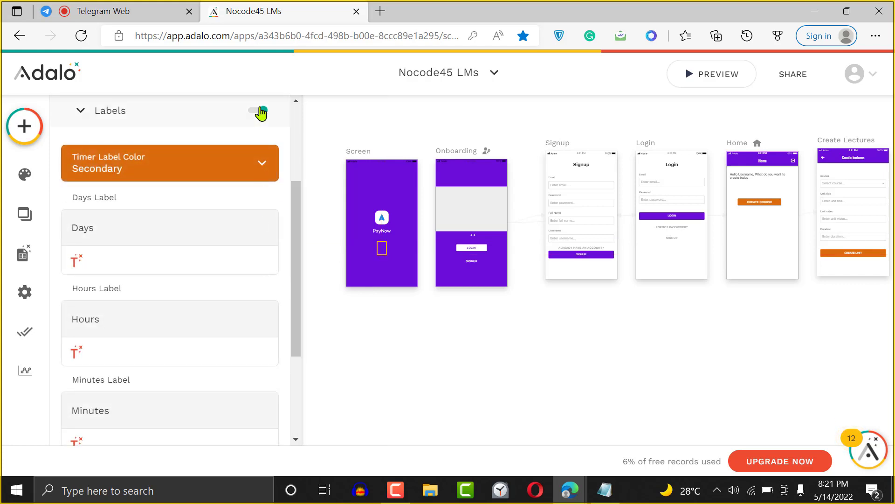
pyautogui.click(260, 112)
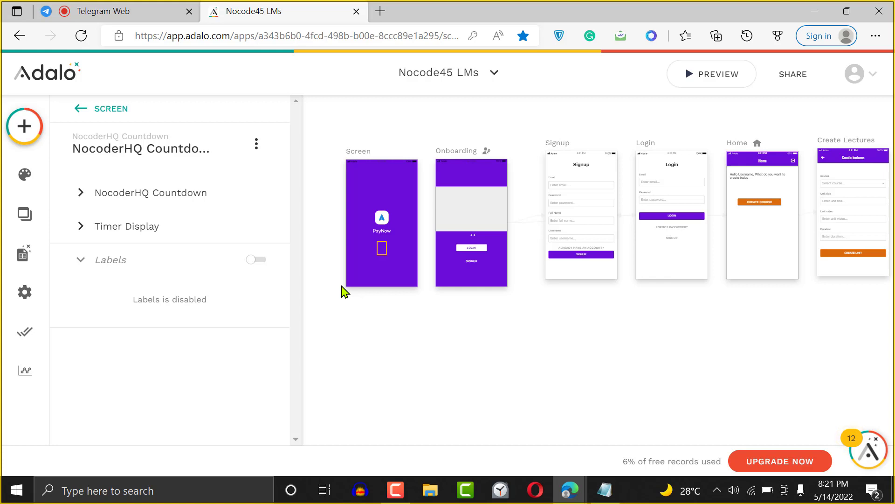
pyautogui.click(82, 193)
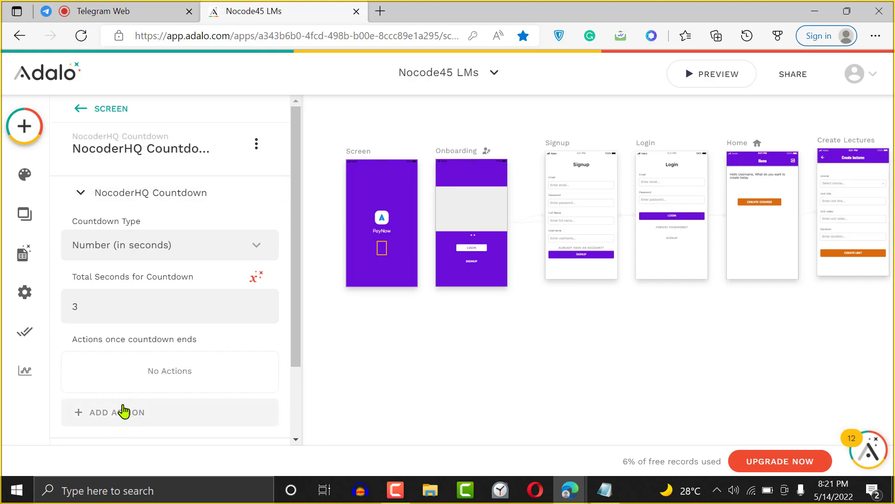
# - Add a countdown-end Link action to the Onboarding screen with Transition set to None
pyautogui.scroll(-2, 298, 354)
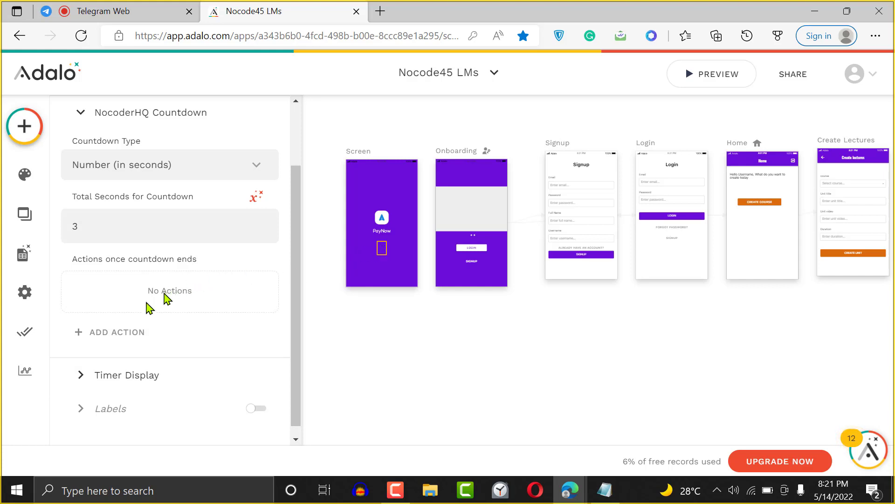
pyautogui.click(116, 340)
pyautogui.moveTo(208, 85)
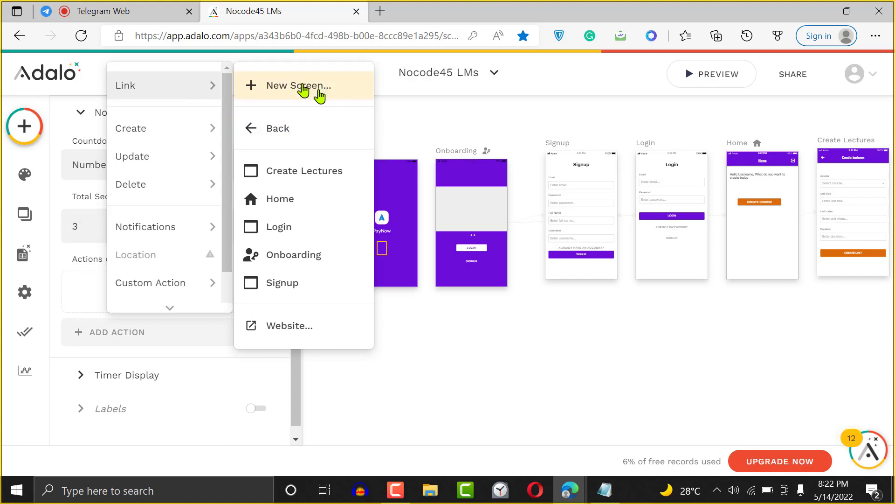
pyautogui.click(308, 267)
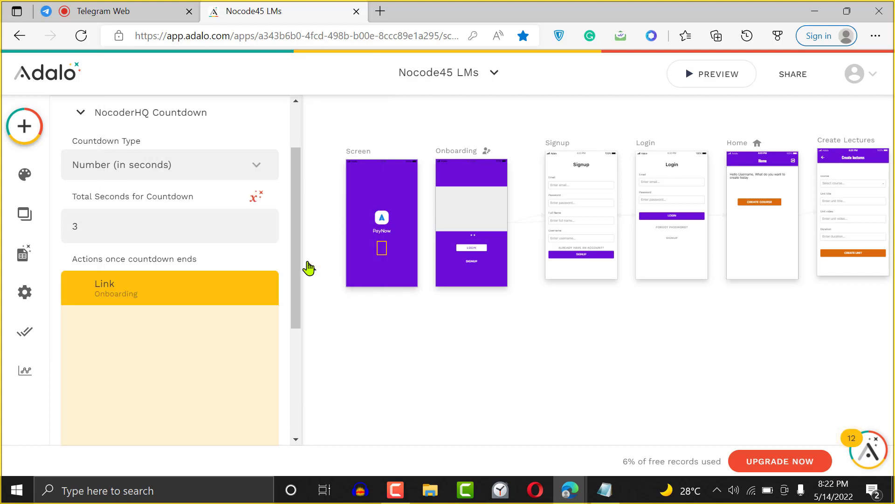
pyautogui.moveTo(295, 282); pyautogui.dragTo(298, 366)
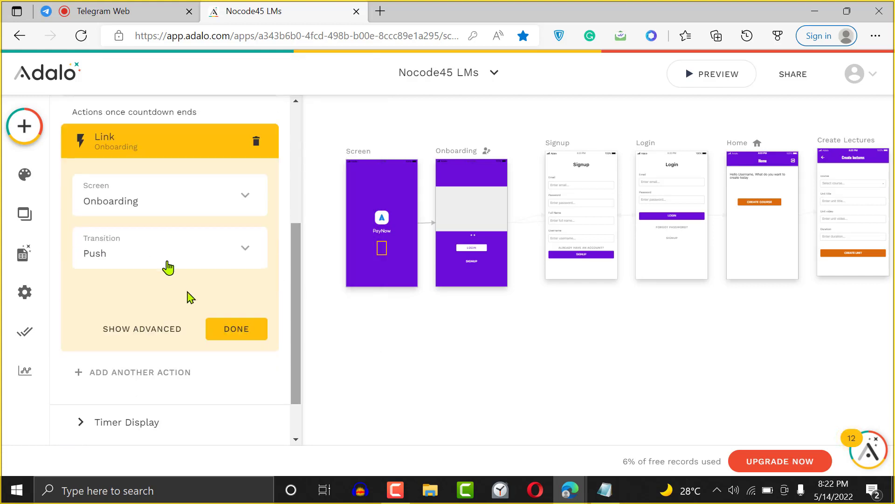
pyautogui.click(170, 263)
pyautogui.click(135, 343)
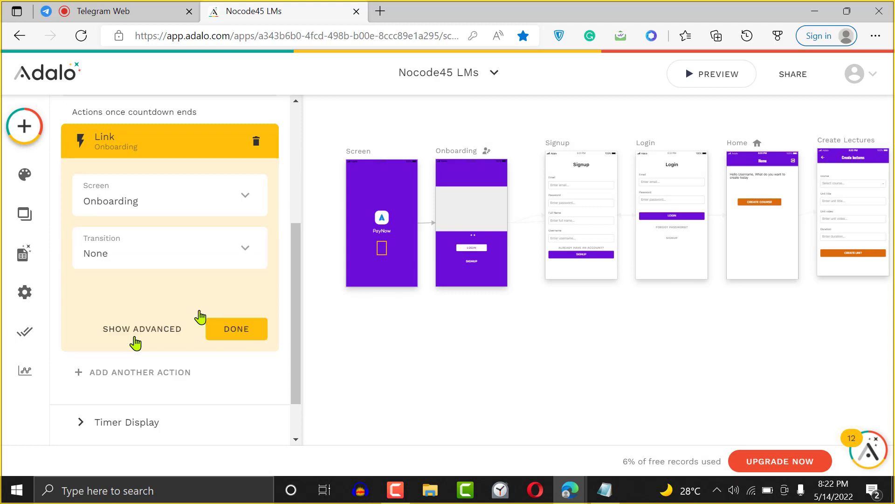
pyautogui.click(248, 333)
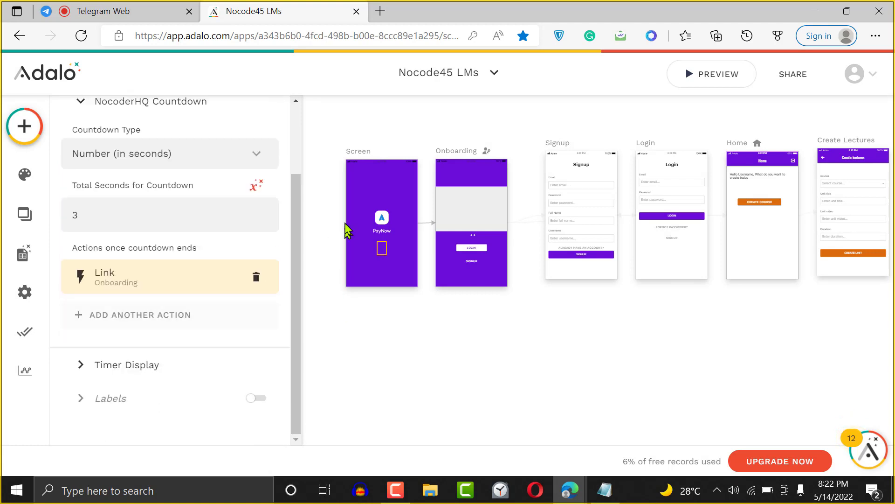
# - Set the splash Screen's Screen Navigation Type to Welcome Screen
pyautogui.click(357, 157)
pyautogui.click(146, 182)
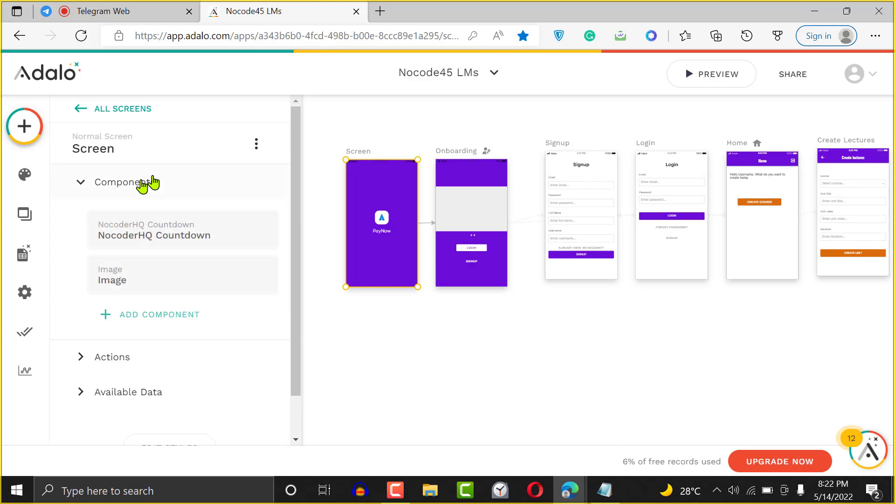
pyautogui.click(144, 145)
pyautogui.click(140, 259)
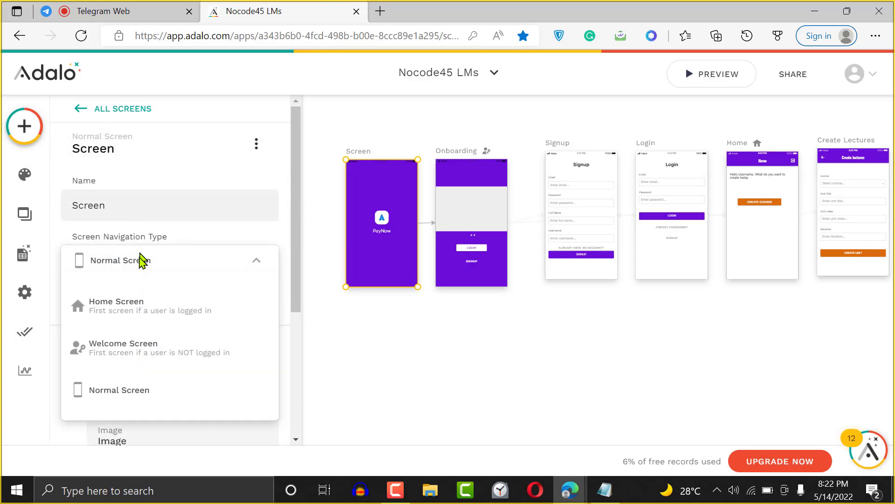
pyautogui.click(136, 347)
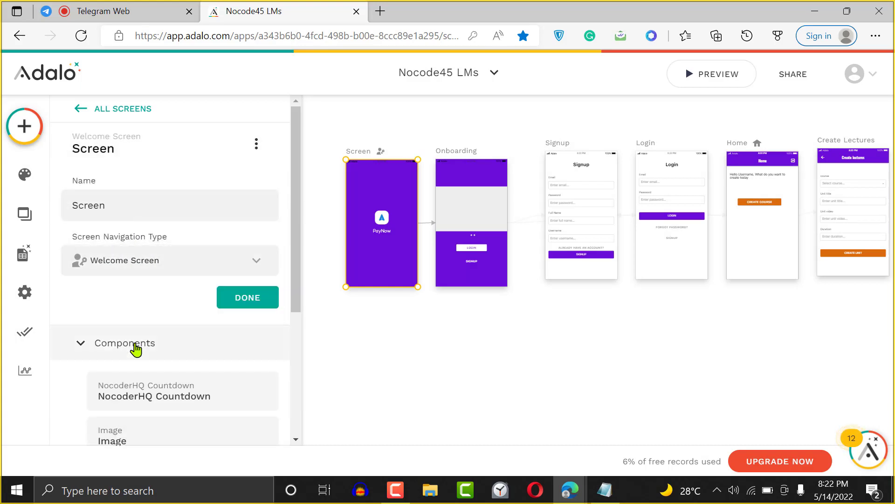
pyautogui.click(236, 298)
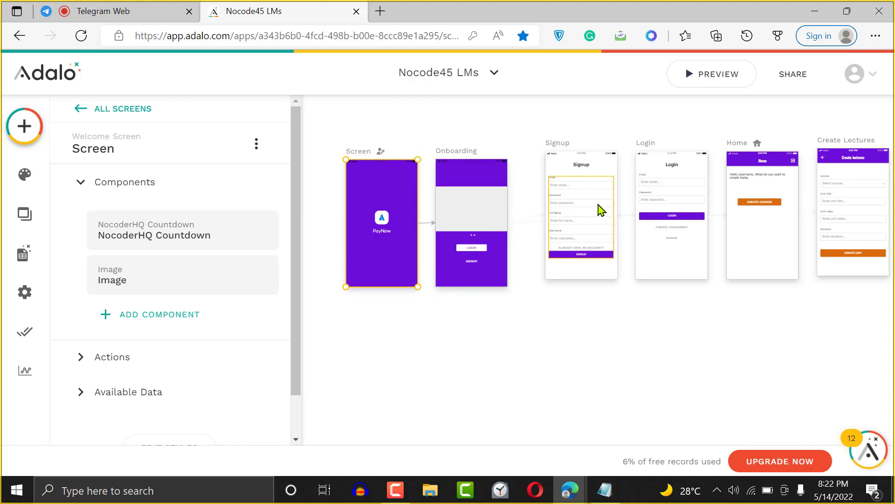
# - Preview the app and step from the splash screen through Onboarding to Login and Signup
pyautogui.click(739, 73)
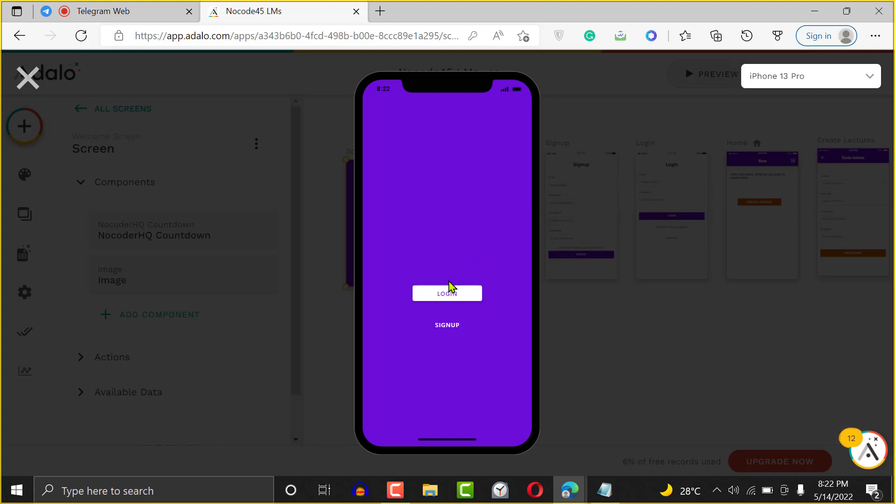
pyautogui.click(28, 77)
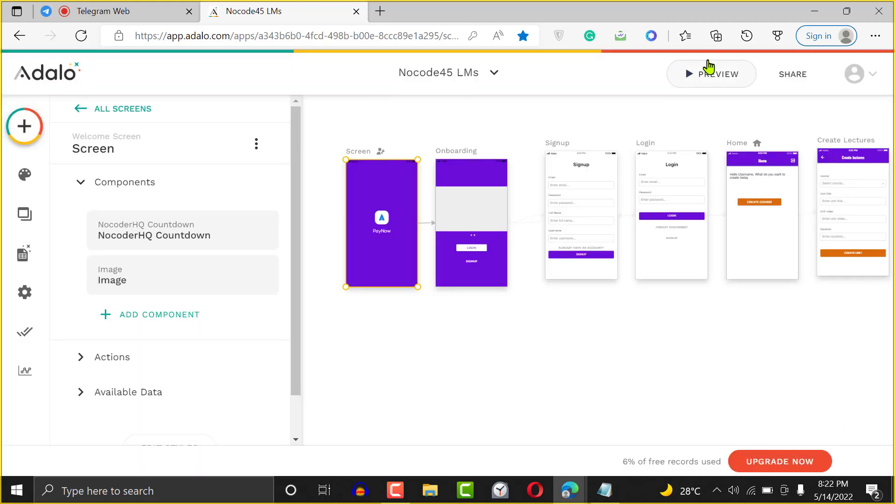
pyautogui.click(709, 67)
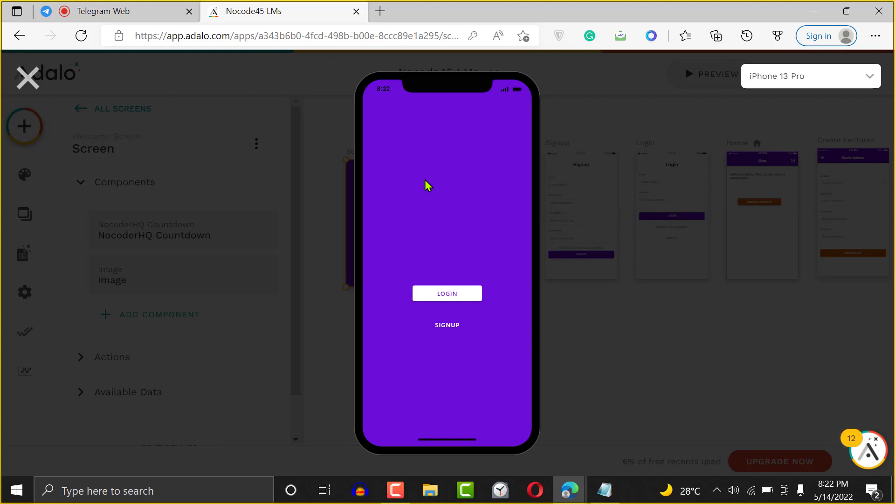
pyautogui.click(453, 295)
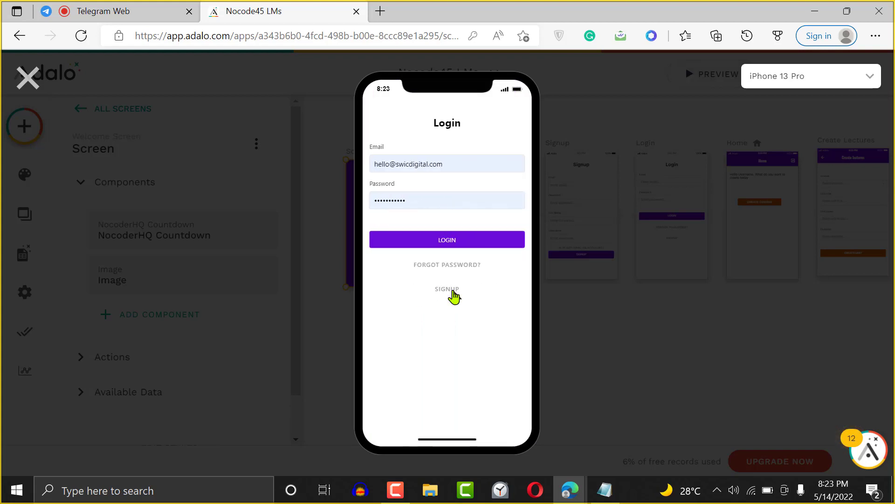
pyautogui.click(448, 292)
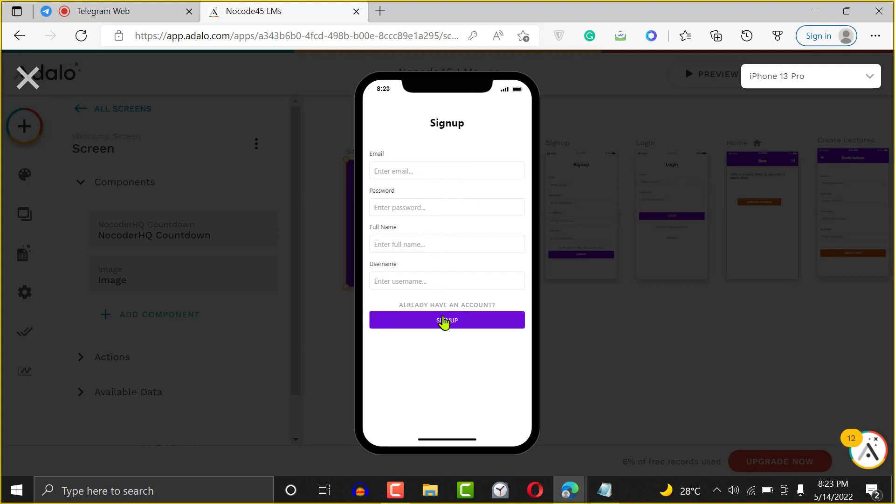
# - Focus the signup Email field, dismiss the autofill suggestions, and close the preview
pyautogui.click(402, 170)
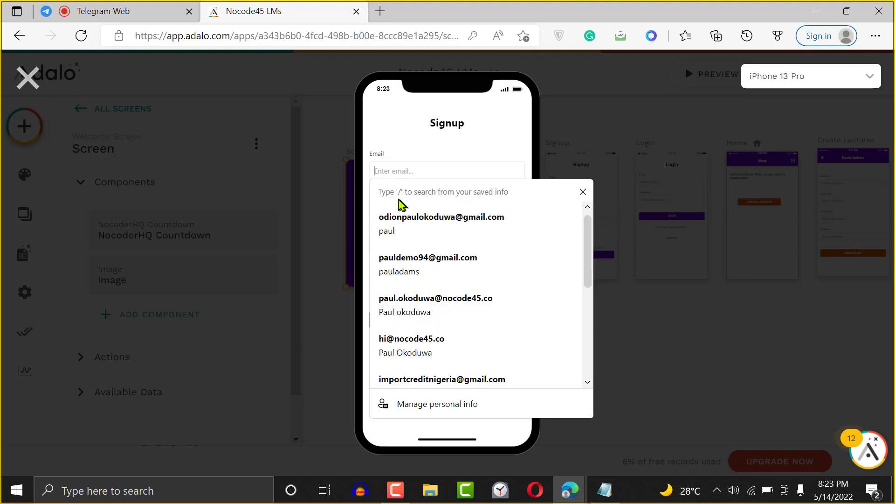
pyautogui.click(403, 140)
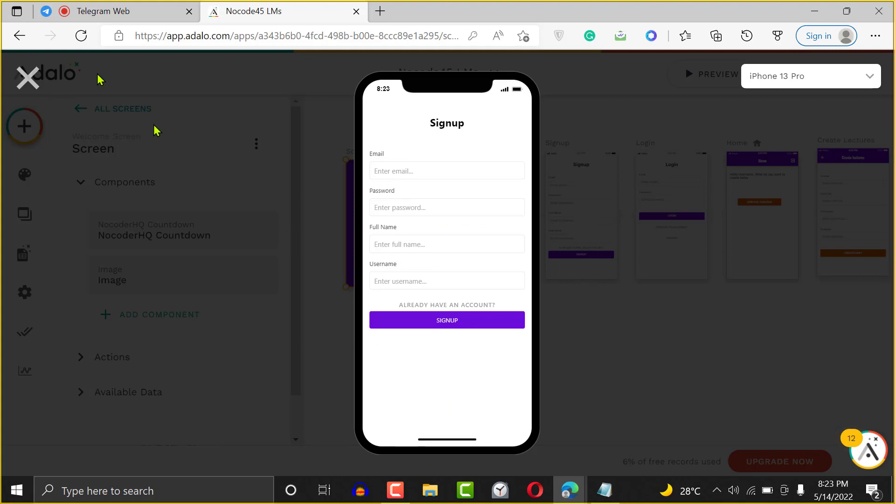
pyautogui.click(28, 78)
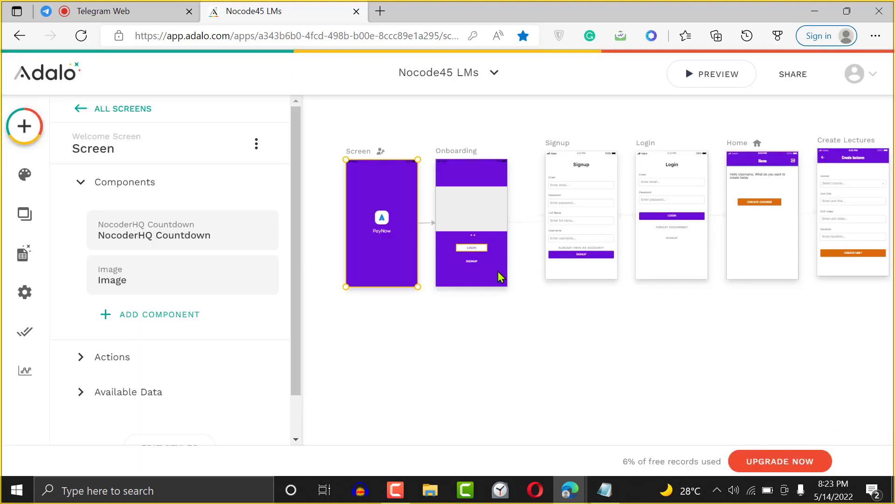
# - Clear the canvas selection and open the Database panel listing the app's four collections
pyautogui.click(567, 352)
pyautogui.hscroll(8, 569, 352)
pyautogui.hscroll(-3, 570, 352)
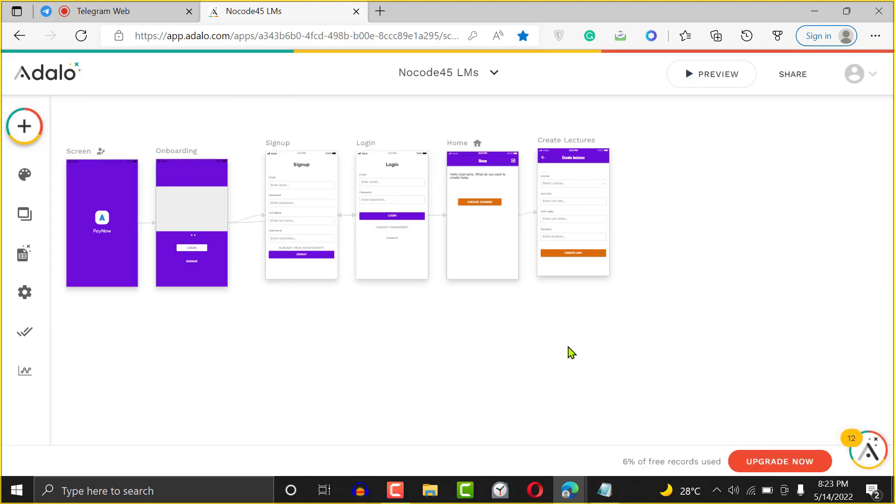
pyautogui.click(11, 253)
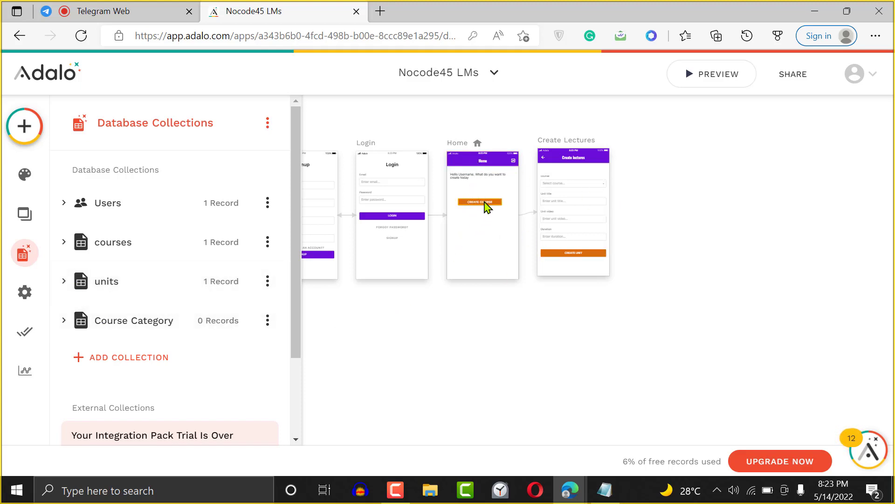
# - Inspect the Create Lectures form and the Create Course button on the Home screen
pyautogui.click(584, 219)
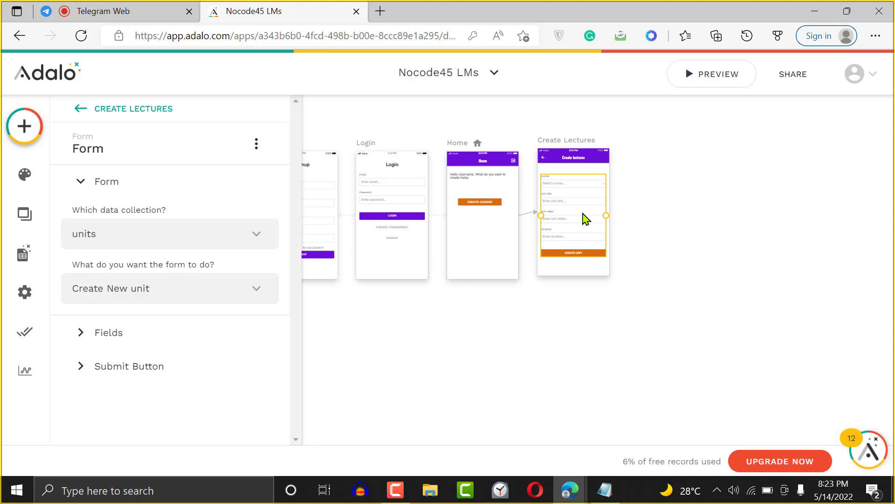
pyautogui.click(678, 164)
pyautogui.scroll(5, 680, 164)
pyautogui.scroll(5, 680, 164)
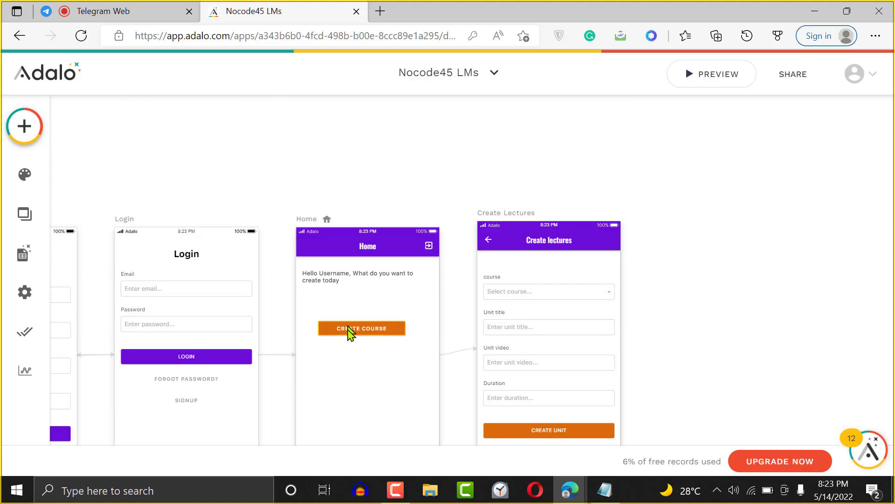
pyautogui.click(375, 332)
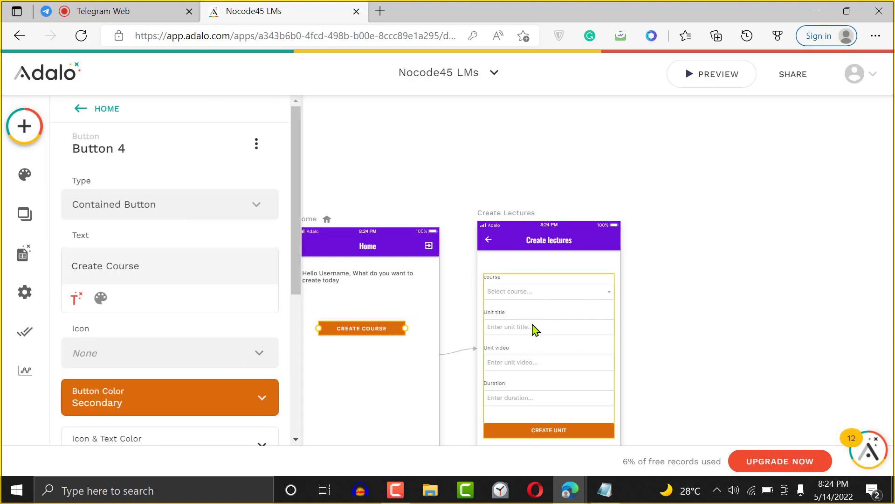
# - Enter a new password for the existing Users record, save it, and launch the app preview
pyautogui.click(23, 253)
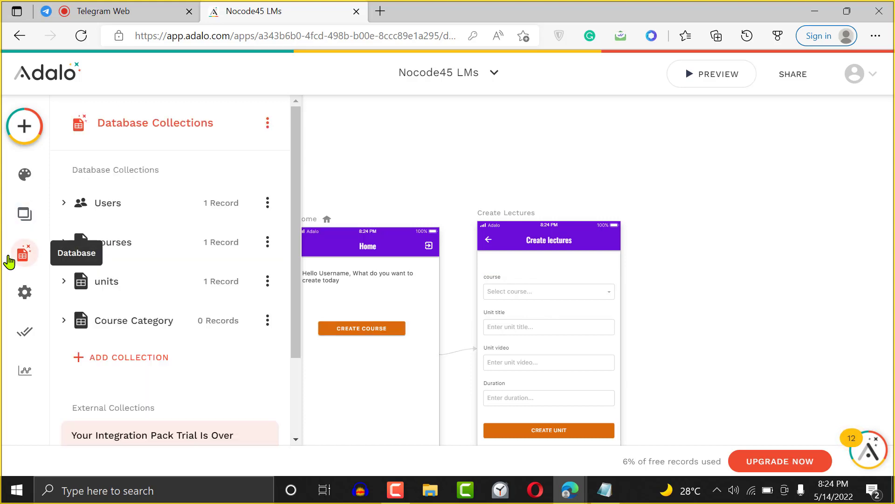
pyautogui.click(240, 204)
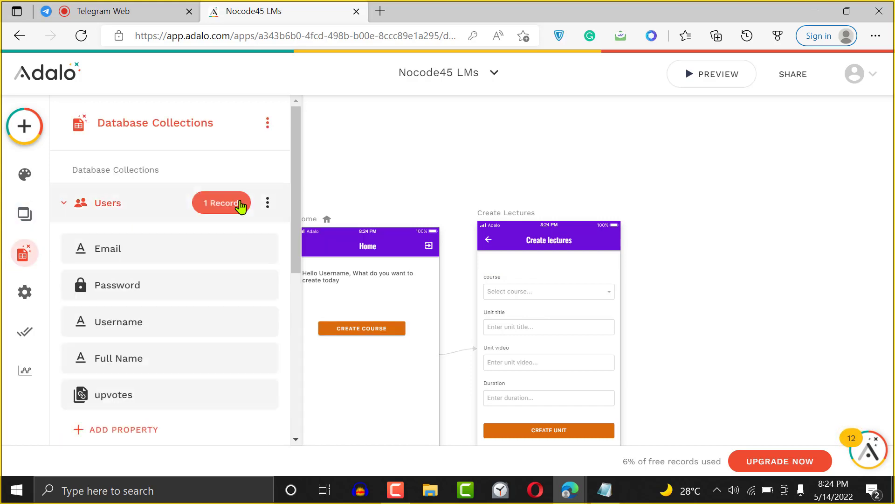
pyautogui.click(241, 204)
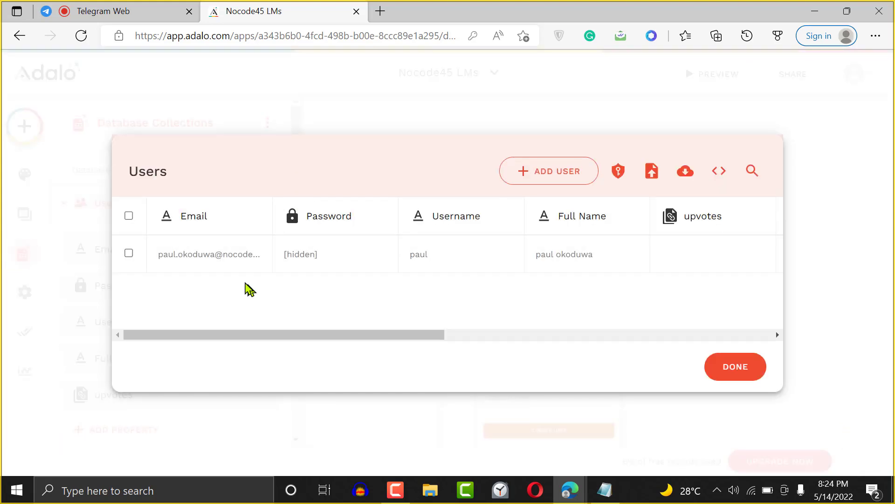
pyautogui.click(332, 256)
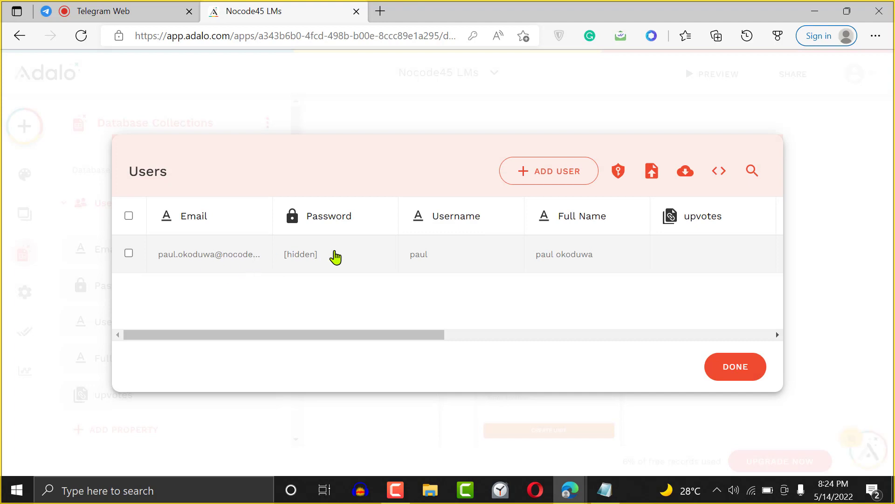
pyautogui.click(340, 246)
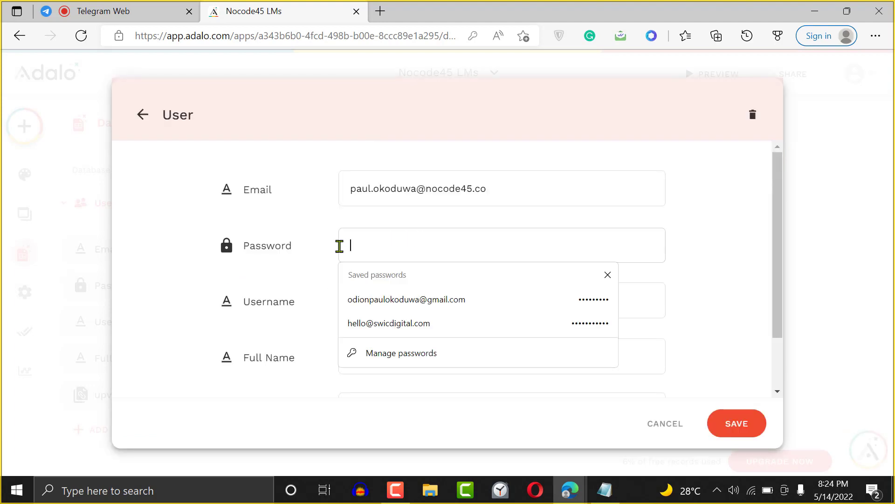
pyautogui.write('1234')
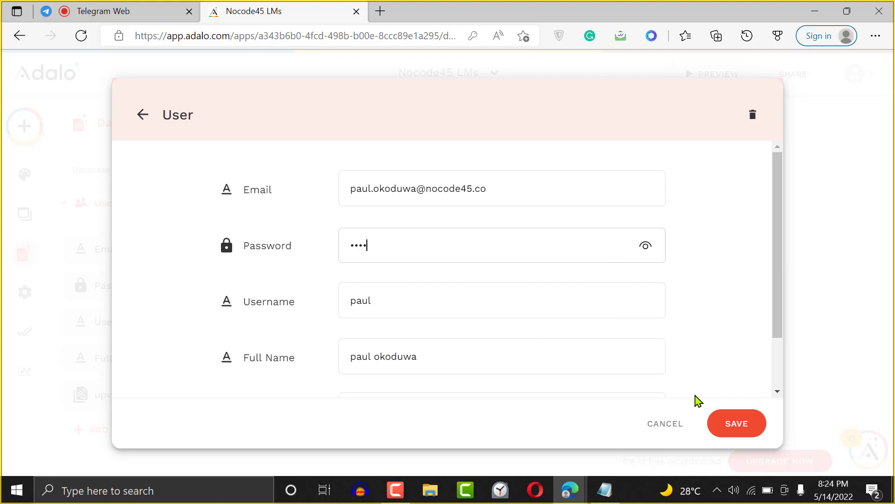
pyautogui.click(736, 422)
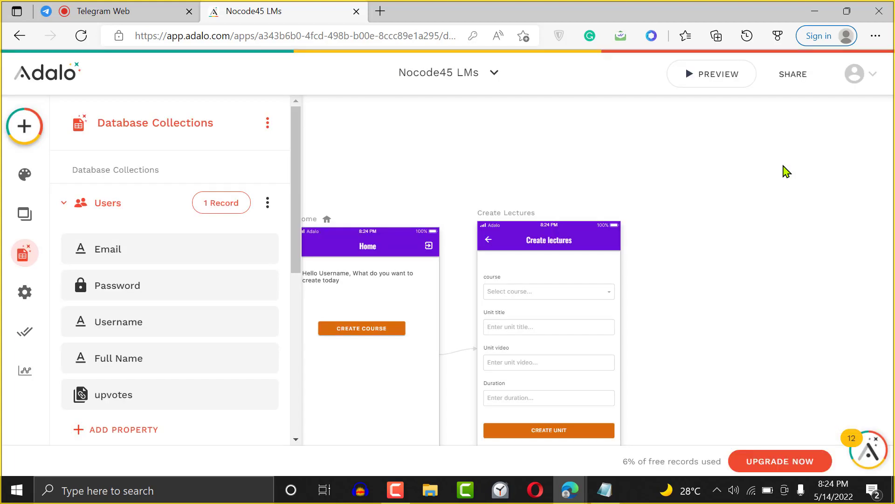
pyautogui.click(721, 84)
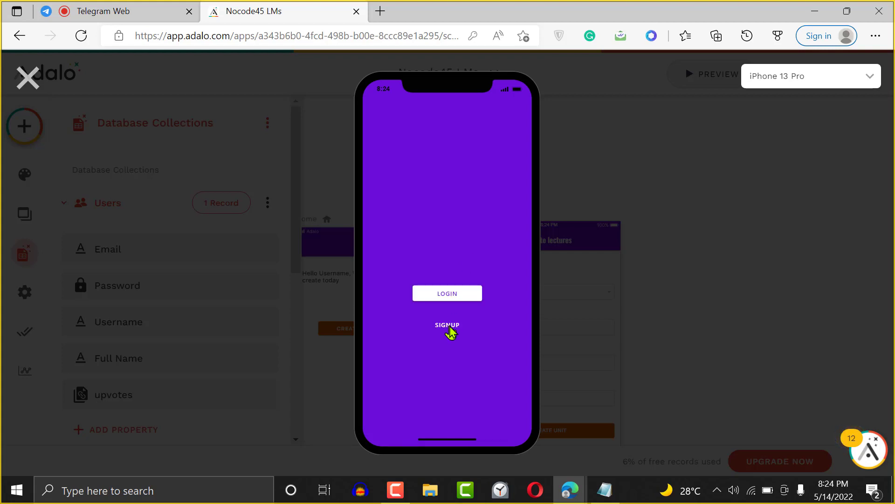
# - Log into the preview as the existing user with their e-mail and new password
pyautogui.click(444, 296)
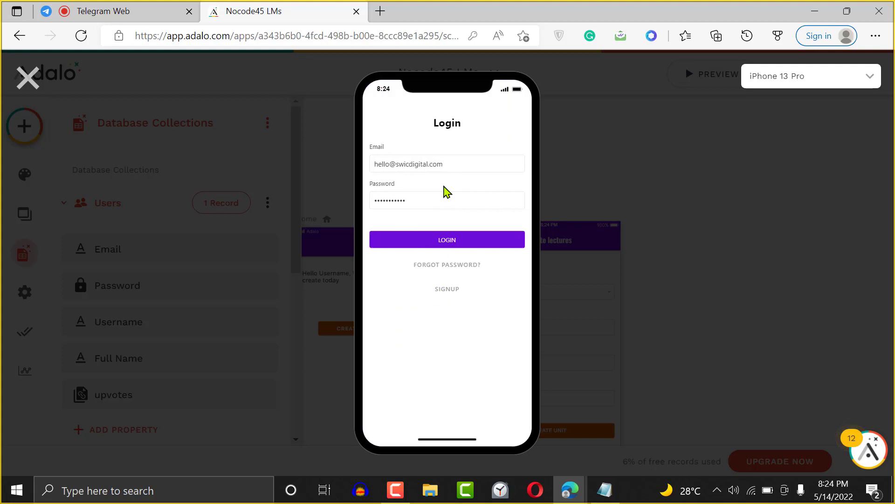
pyautogui.click(416, 161)
pyautogui.tripleClick(418, 163)
pyautogui.press('BackSpace')
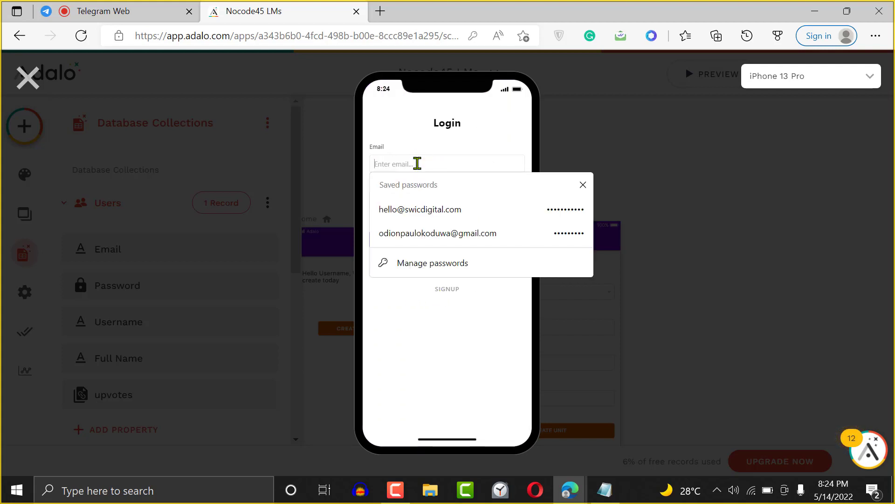
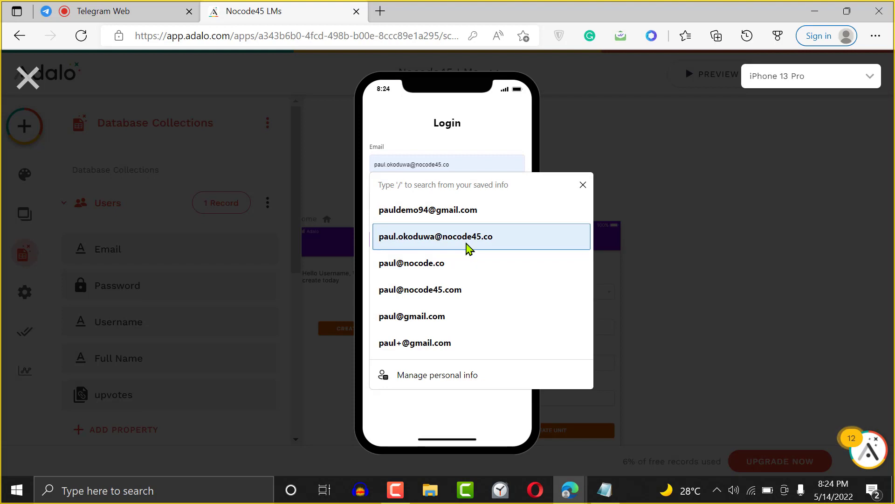
pyautogui.click(466, 245)
pyautogui.press('Tab')
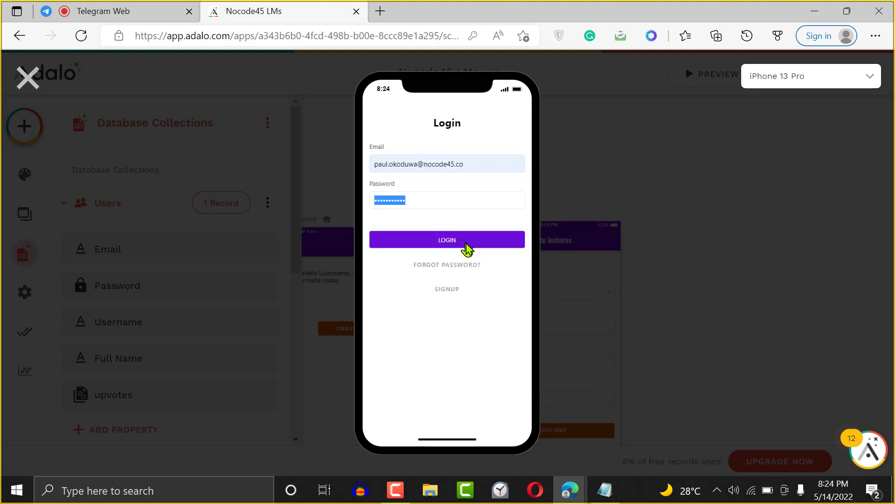
pyautogui.press('BackSpace')
pyautogui.write('••••')
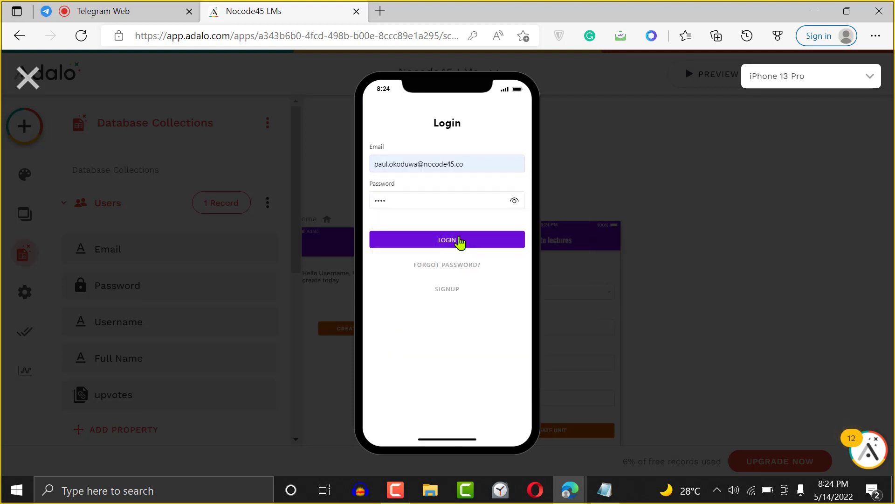
pyautogui.click(460, 242)
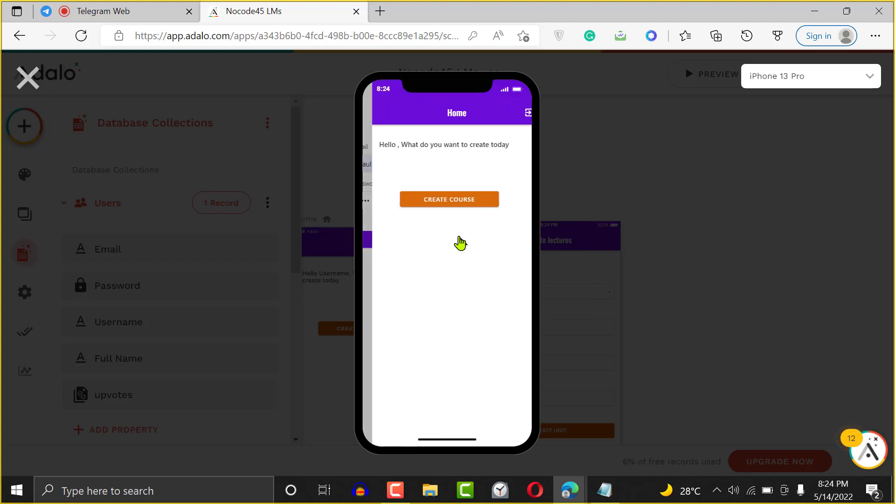
# - Open Create lectures from Home, go back, and close the preview
pyautogui.click(444, 201)
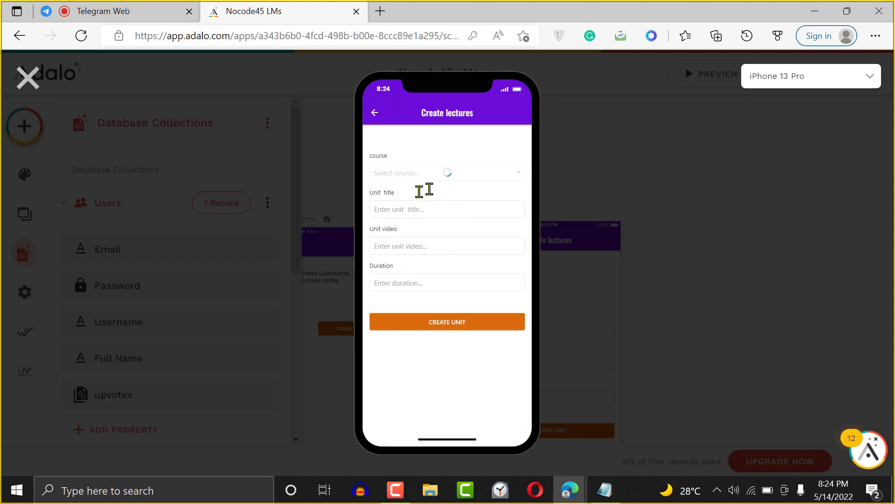
pyautogui.click(376, 112)
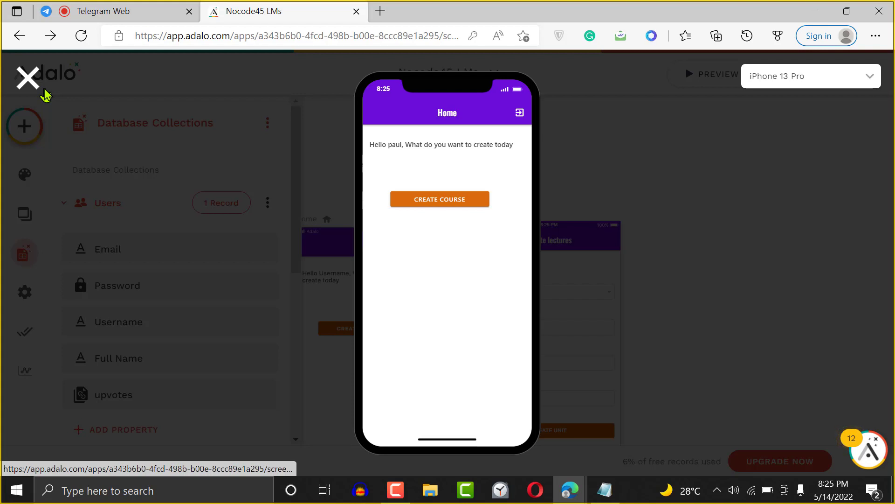
pyautogui.click(27, 78)
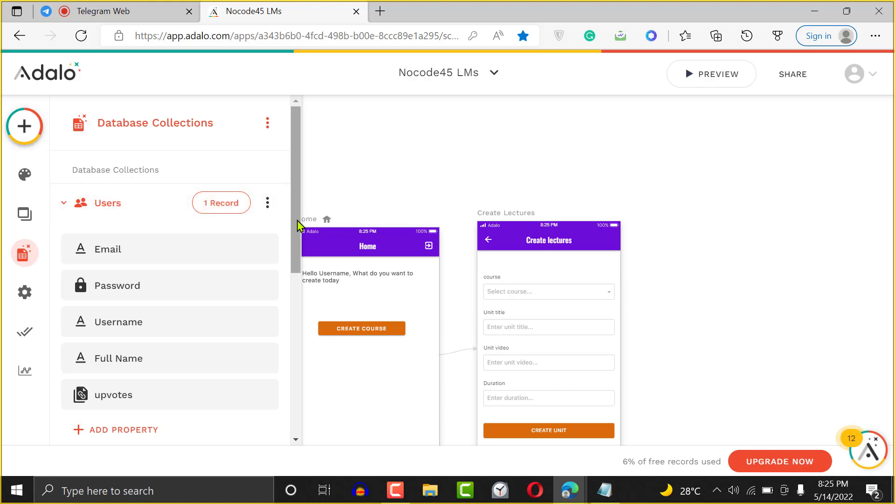
# - Create a True / False property on the Users collection, name it Admin, and save it
pyautogui.scroll(-2, 210, 276)
pyautogui.click(145, 328)
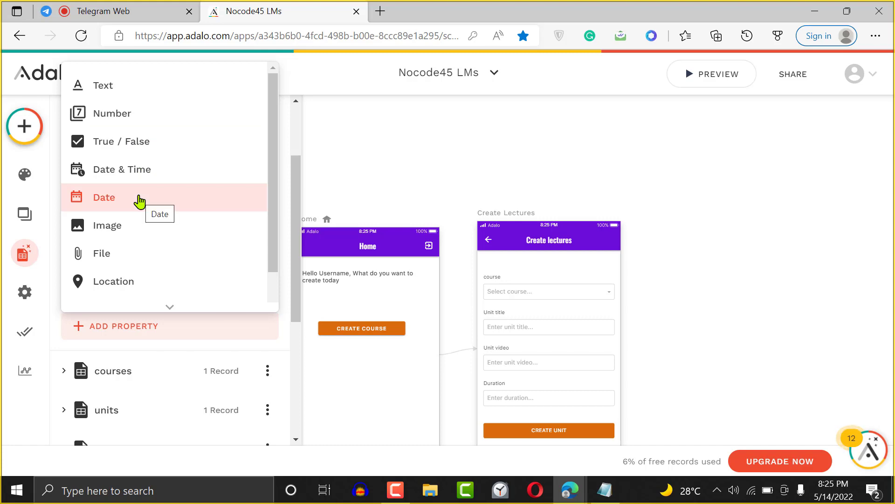
pyautogui.click(136, 154)
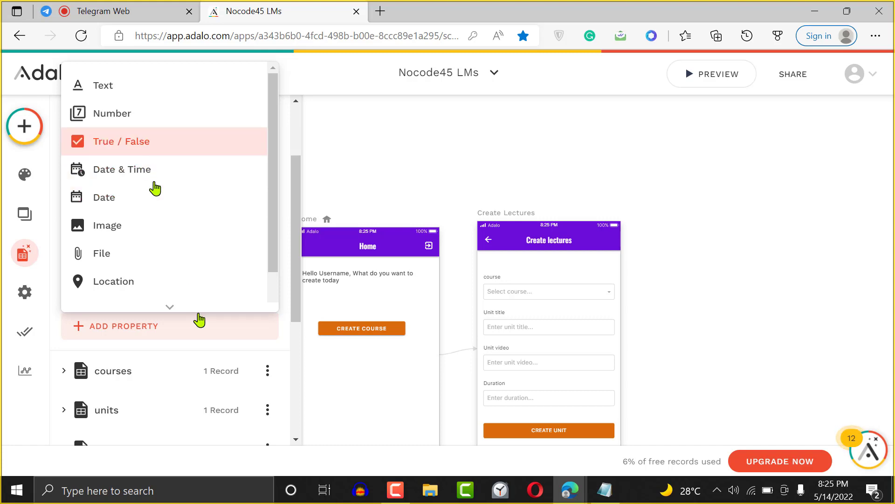
pyautogui.scroll(-2, 150, 322)
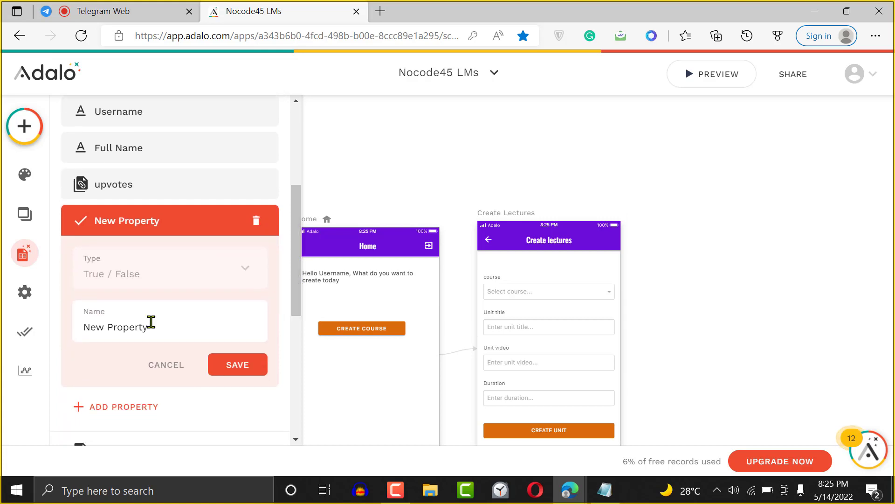
pyautogui.doubleClick(136, 327)
pyautogui.hotkey('ctrl', 'a')
pyautogui.write('A')
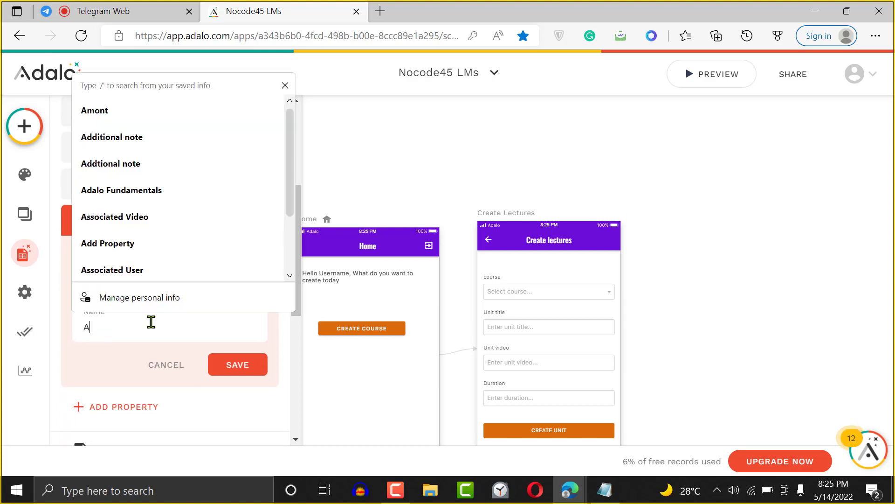
pyautogui.write('dmin')
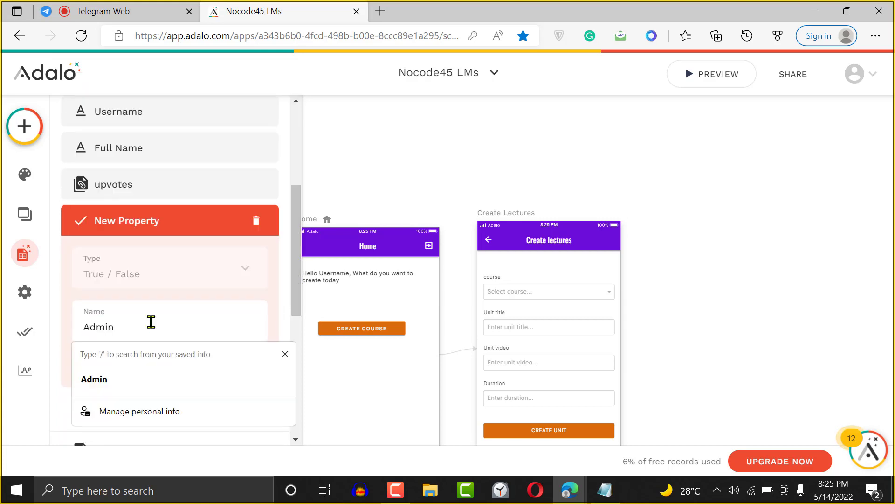
pyautogui.click(275, 273)
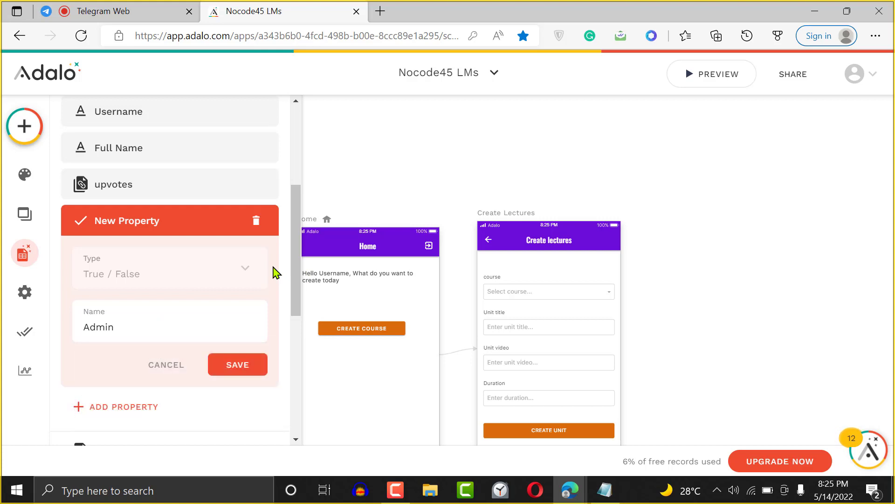
pyautogui.click(239, 365)
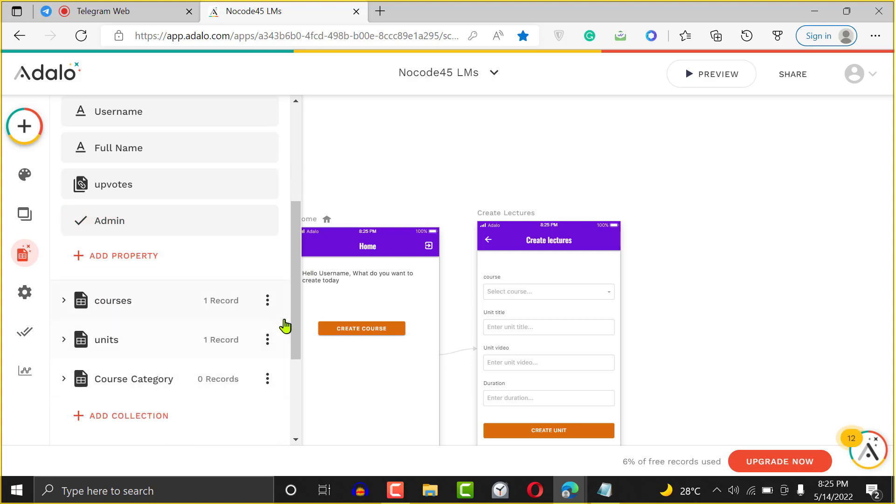
pyautogui.moveTo(298, 325); pyautogui.dragTo(294, 220)
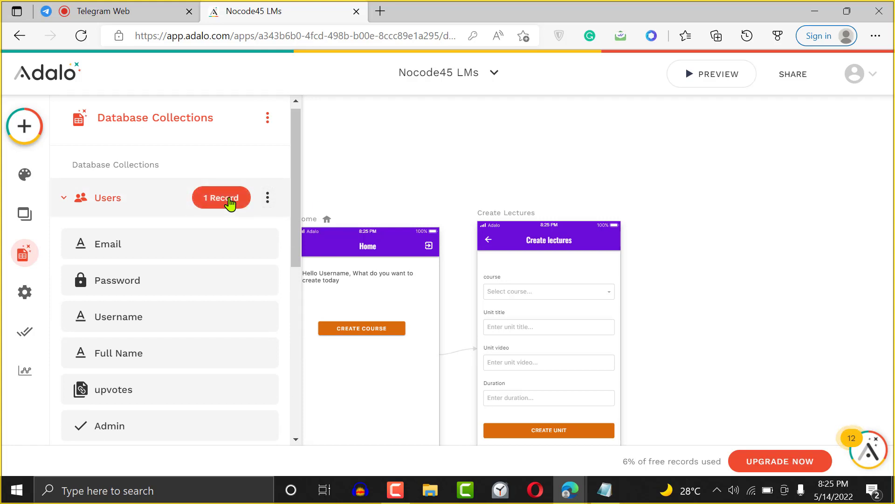
# - Add a new user record with e-mail, password, full name and username, and save it
pyautogui.click(230, 202)
pyautogui.click(546, 171)
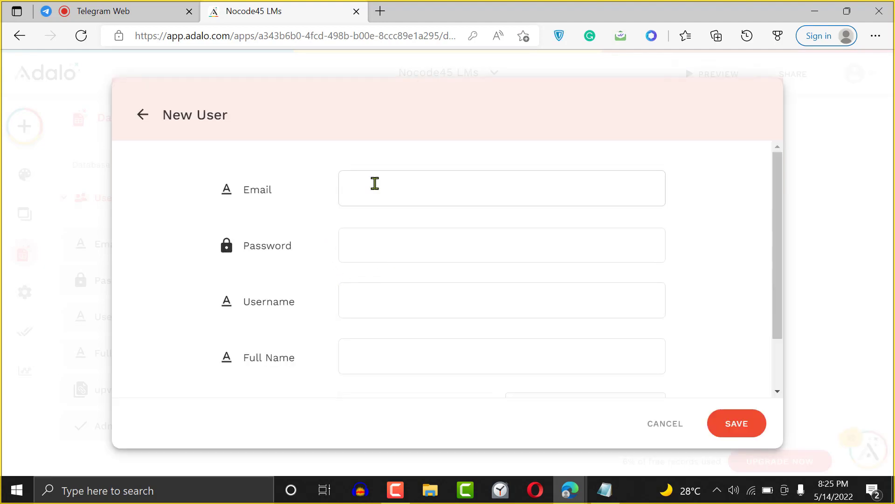
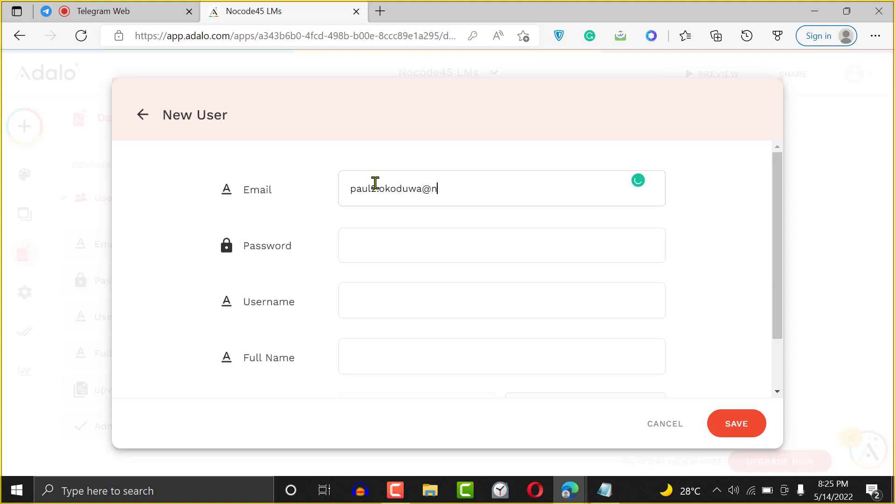
pyautogui.press('Tab')
pyautogui.write('••••')
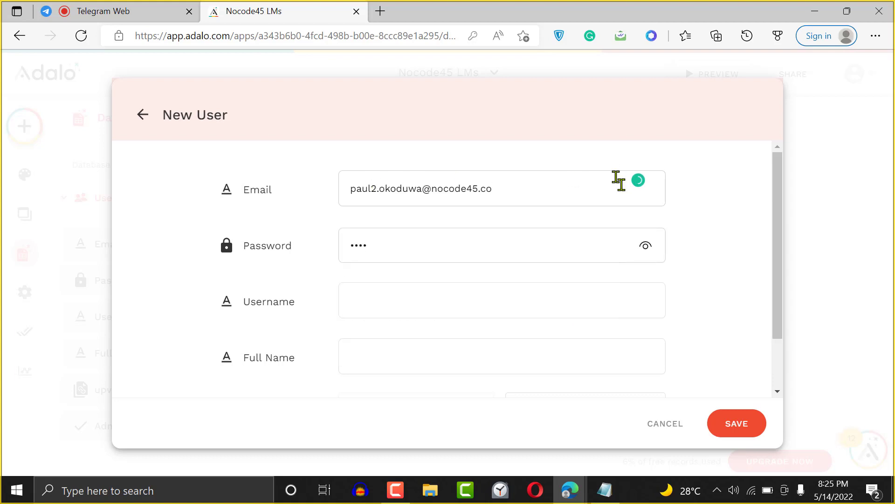
pyautogui.moveTo(776, 223); pyautogui.dragTo(763, 308)
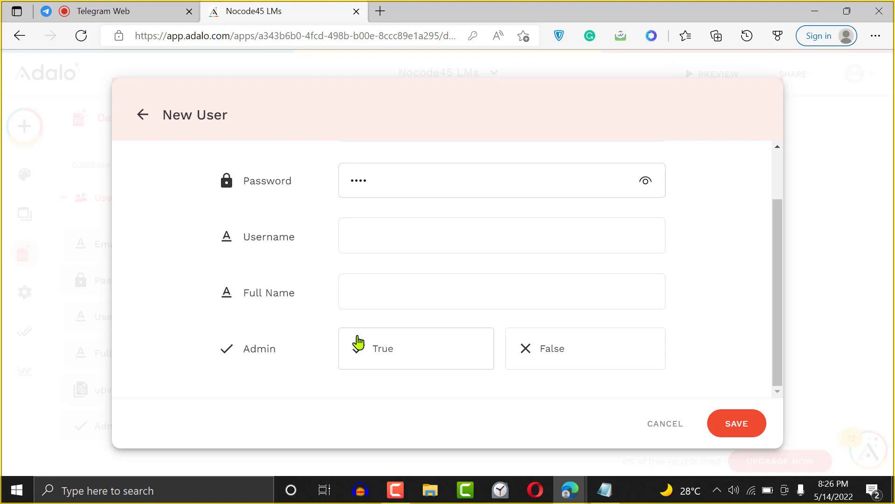
pyautogui.click(460, 238)
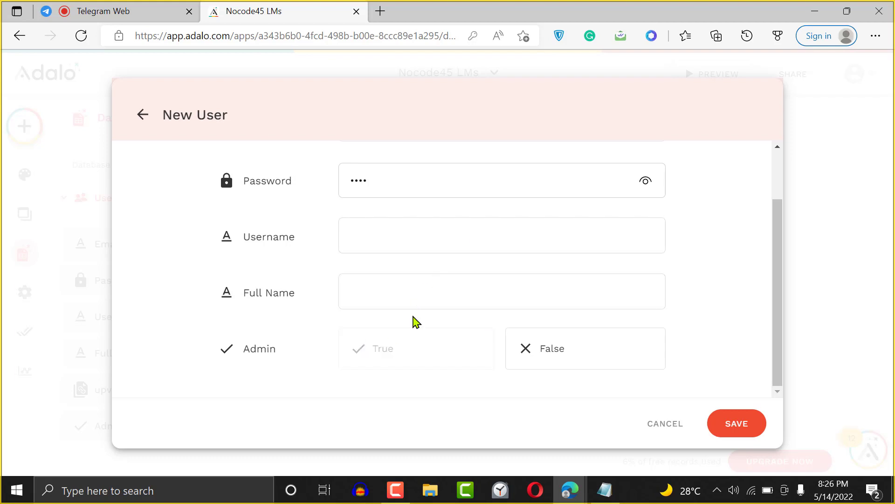
pyautogui.click(401, 288)
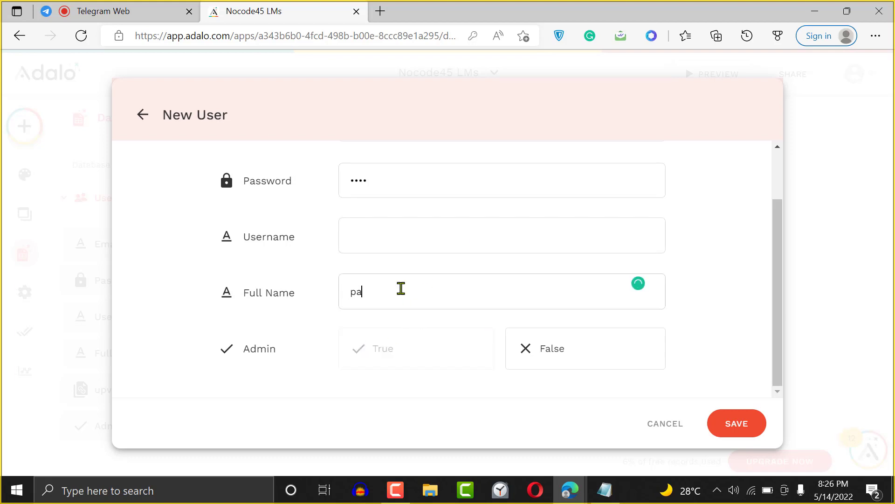
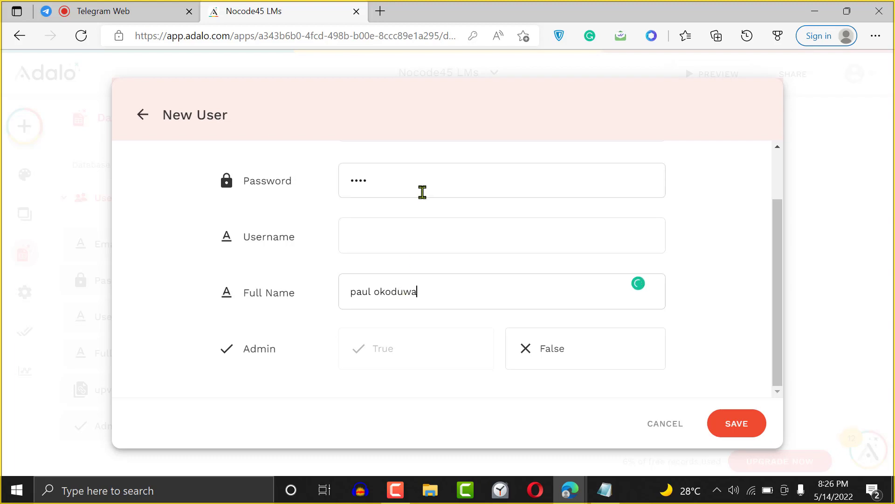
pyautogui.click(412, 231)
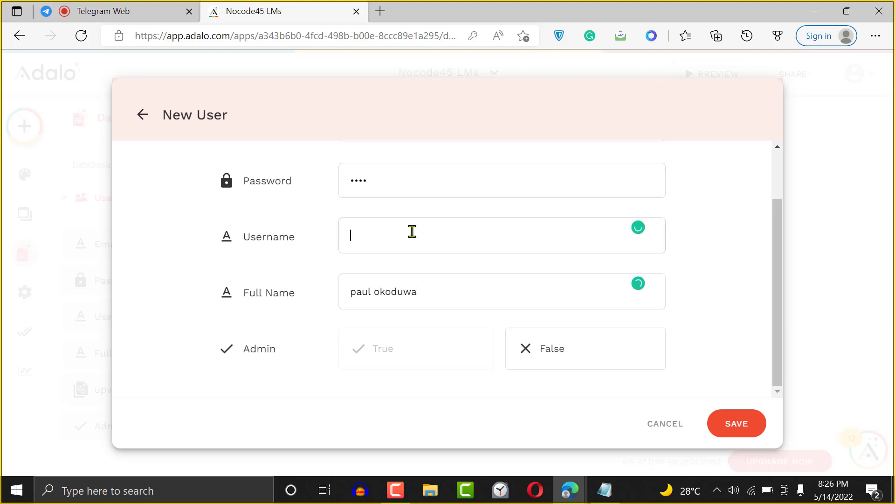
pyautogui.write('paul')
pyautogui.click(739, 424)
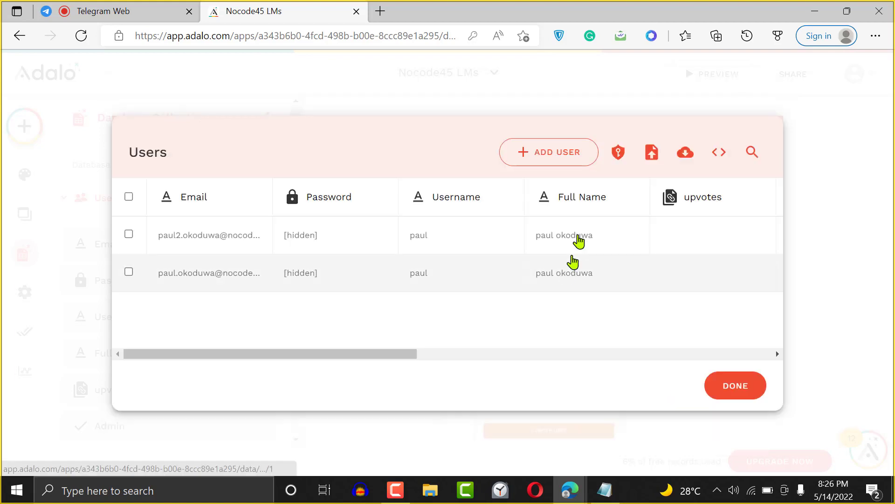
# - Set the original user's Admin value to True, save, and close the records table
pyautogui.click(476, 276)
pyautogui.moveTo(777, 234); pyautogui.dragTo(771, 359)
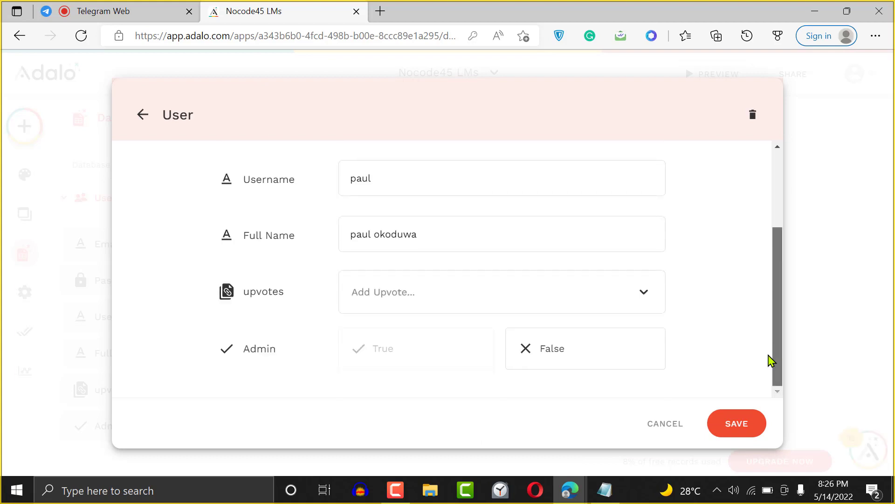
pyautogui.click(416, 352)
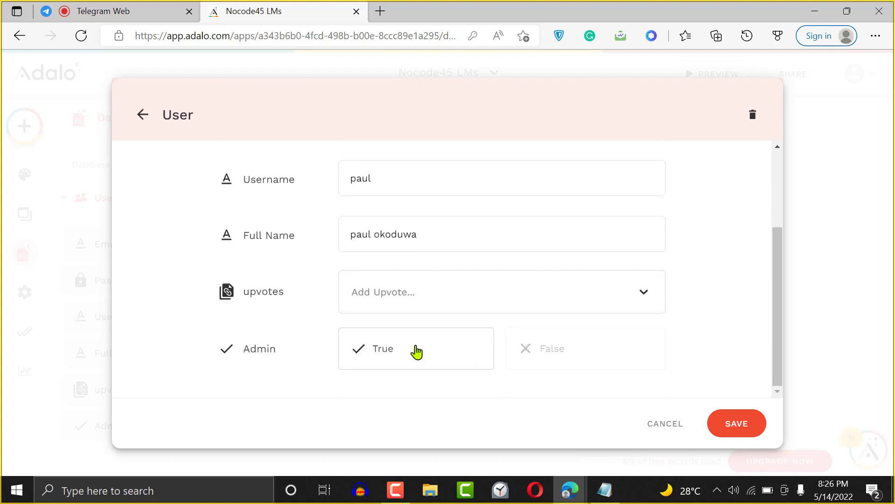
pyautogui.click(726, 423)
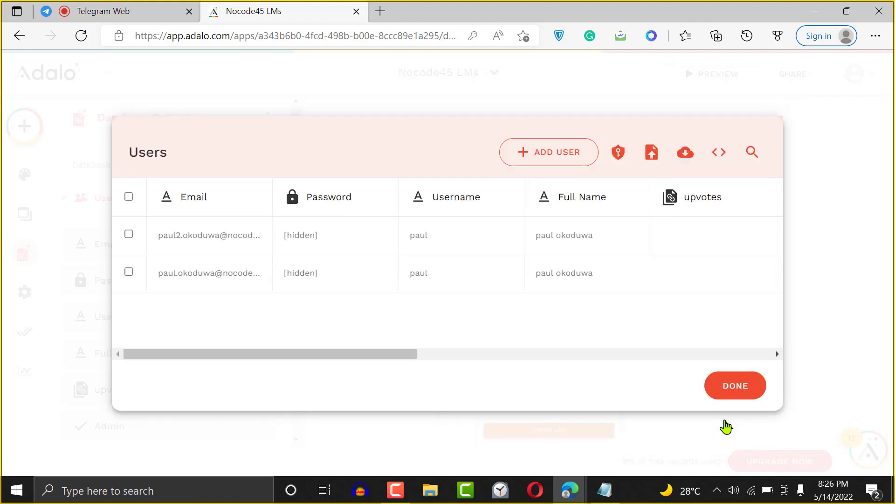
pyautogui.click(737, 403)
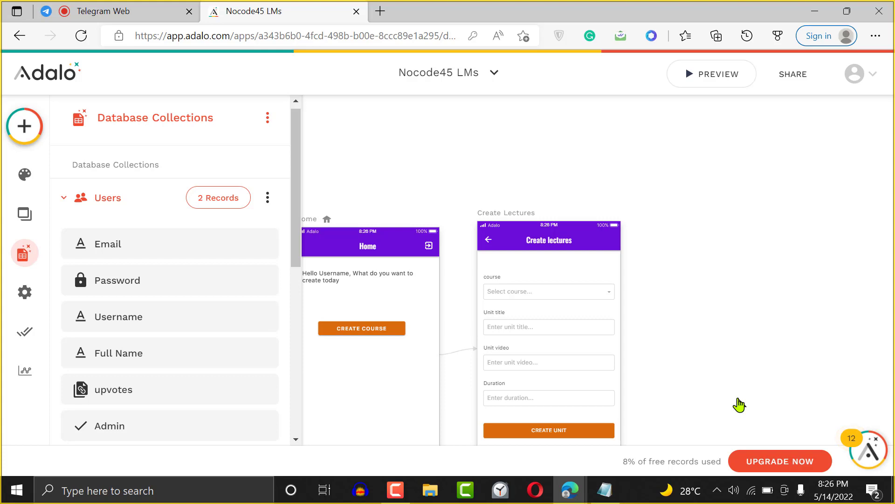
# - Verify the CREATE COURSE button's Link opens Create Lectures, then move the button lower on Home
pyautogui.click(696, 217)
pyautogui.press('Left')
pyautogui.press('Down')
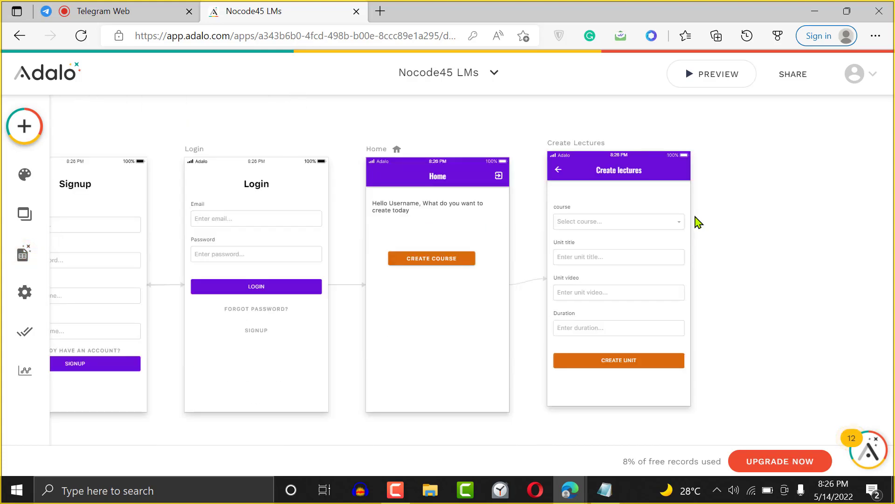
pyautogui.click(465, 265)
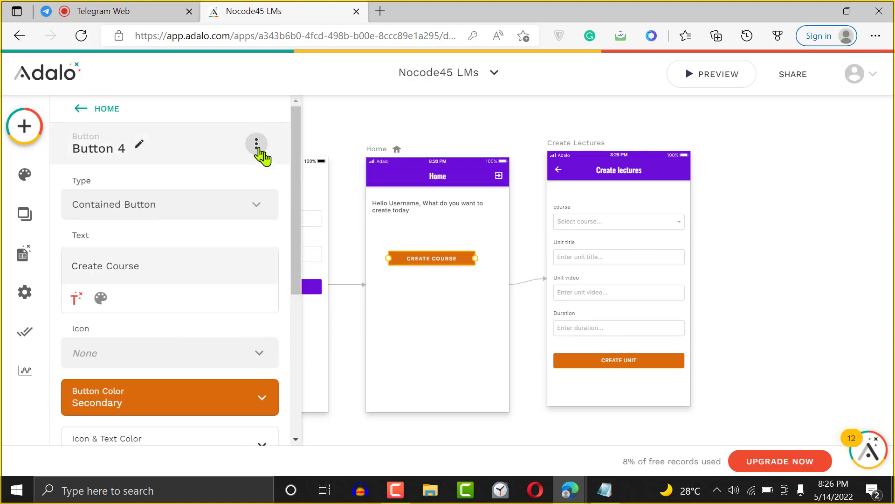
pyautogui.moveTo(296, 180); pyautogui.dragTo(295, 319)
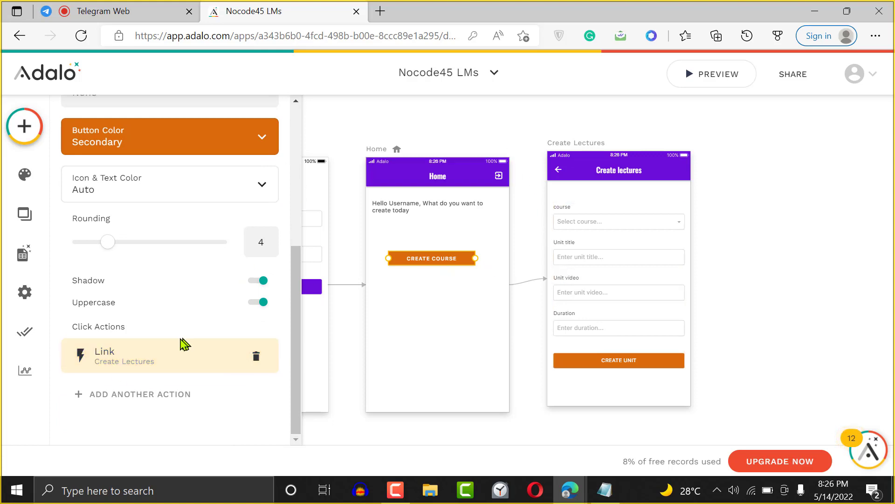
pyautogui.click(143, 363)
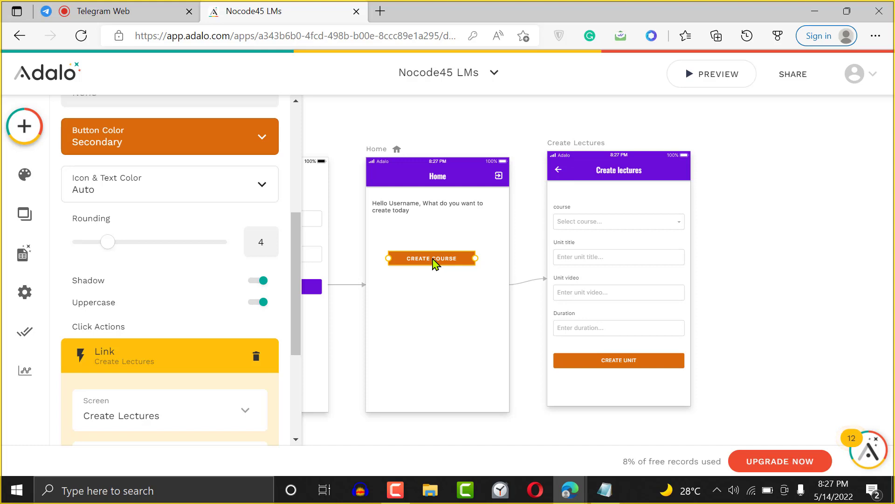
pyautogui.moveTo(434, 264); pyautogui.dragTo(432, 283)
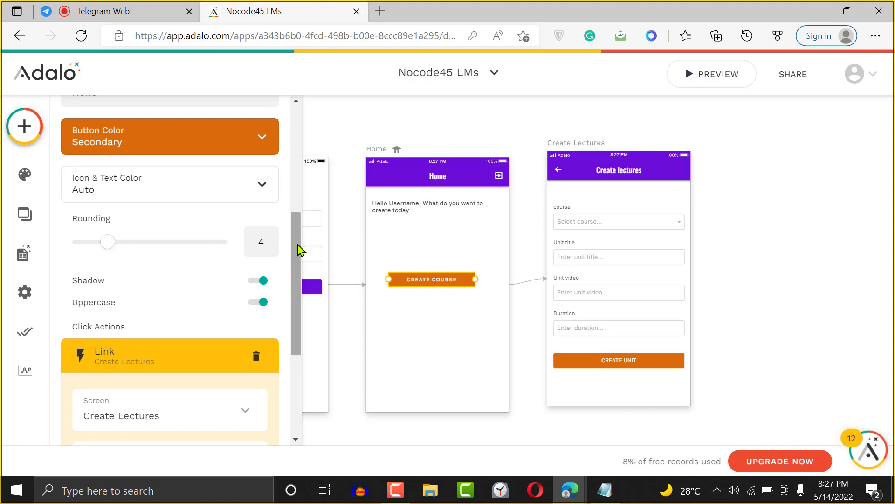
pyautogui.moveTo(300, 247); pyautogui.dragTo(297, 125)
# - Make the Create Course button Sometimes Visible, only when Logged In User > Admin is true
pyautogui.click(256, 144)
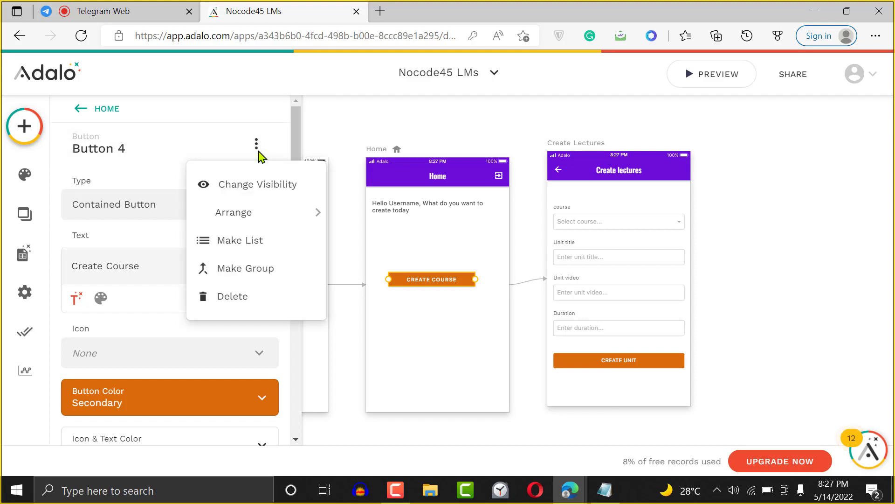
pyautogui.click(260, 191)
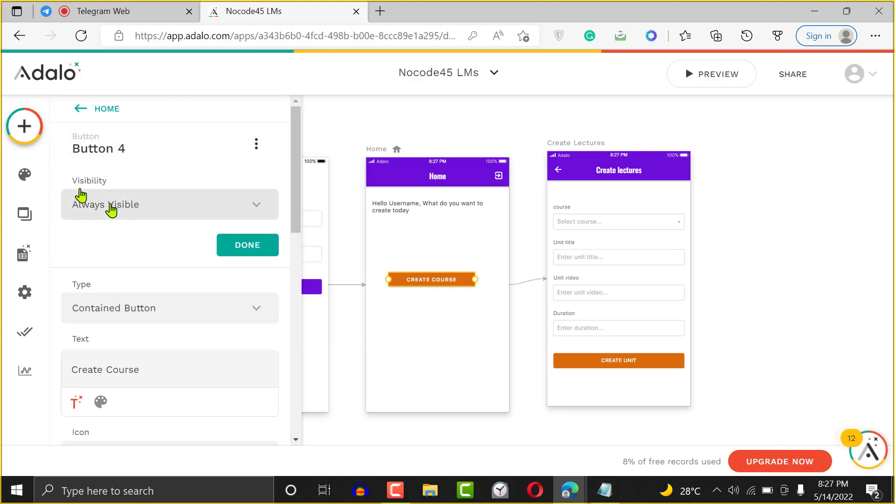
pyautogui.click(138, 214)
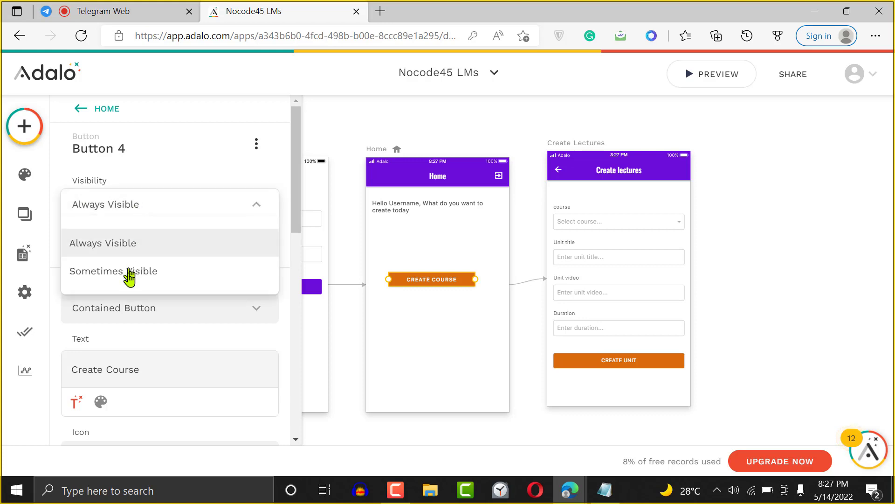
pyautogui.click(129, 275)
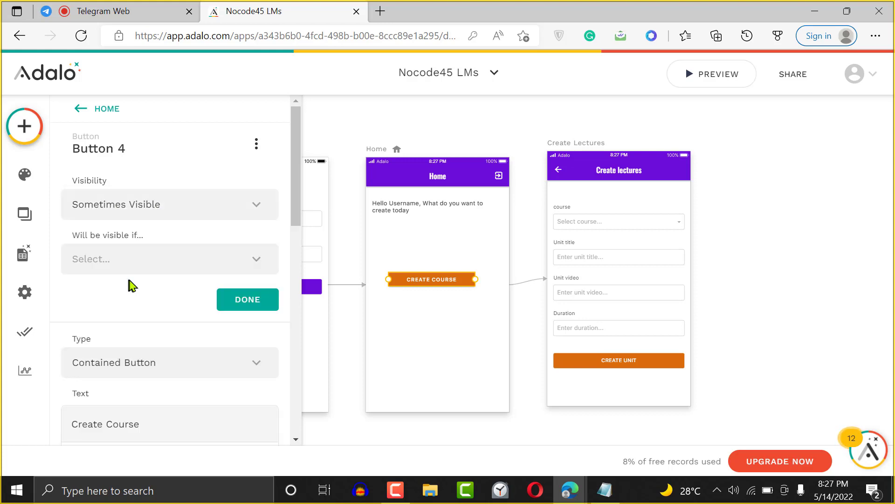
pyautogui.click(194, 260)
pyautogui.moveTo(200, 296)
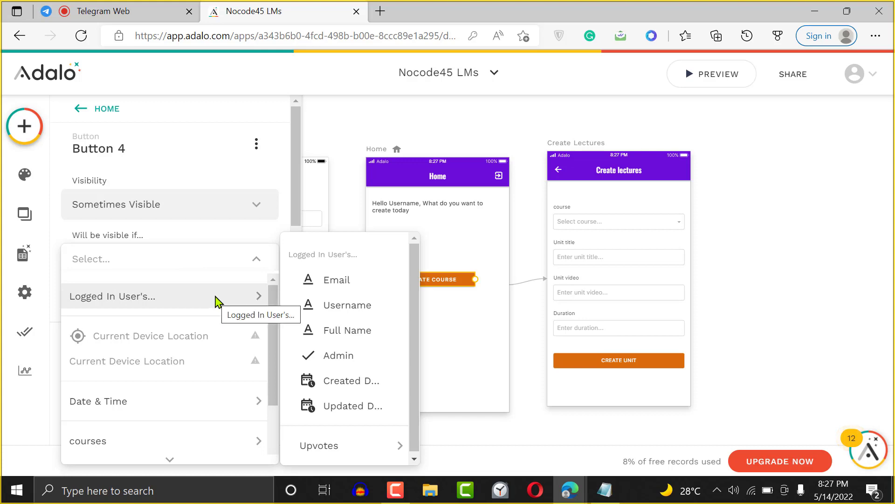
pyautogui.click(366, 359)
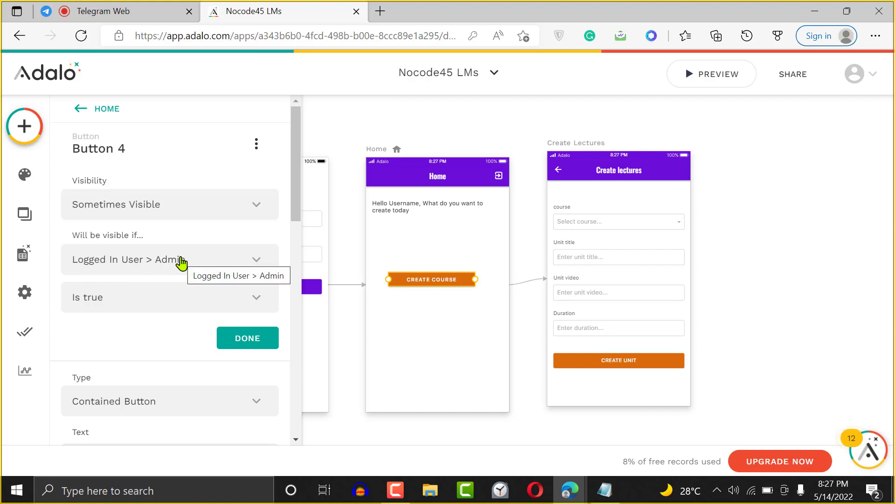
pyautogui.click(256, 339)
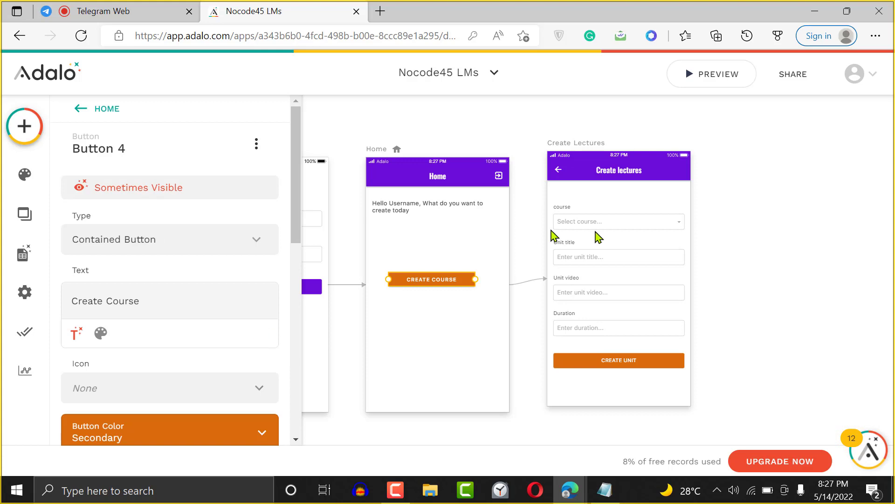
# - Preview the app, try Create Course, return Home, log out to Signup, and close the preview
pyautogui.click(716, 75)
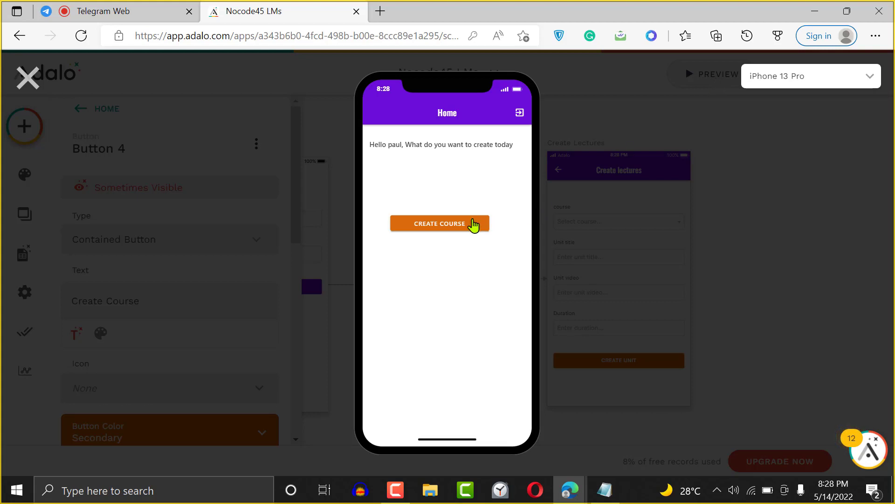
pyautogui.click(453, 228)
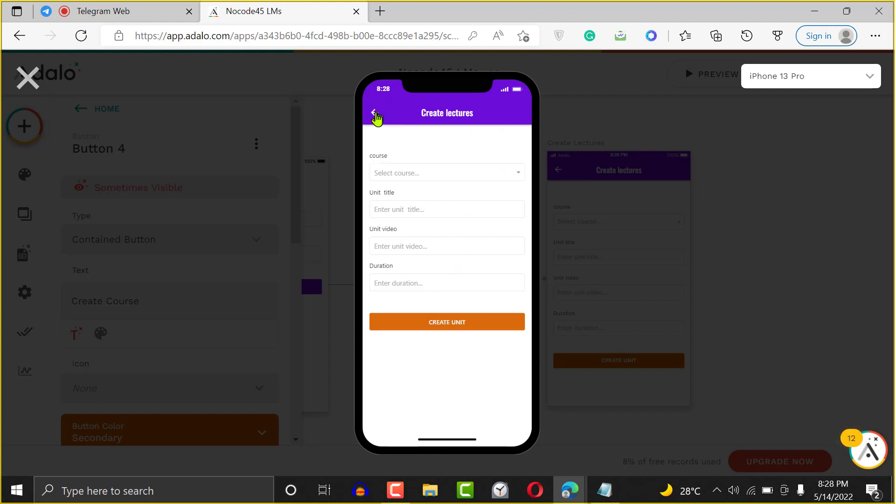
pyautogui.click(374, 114)
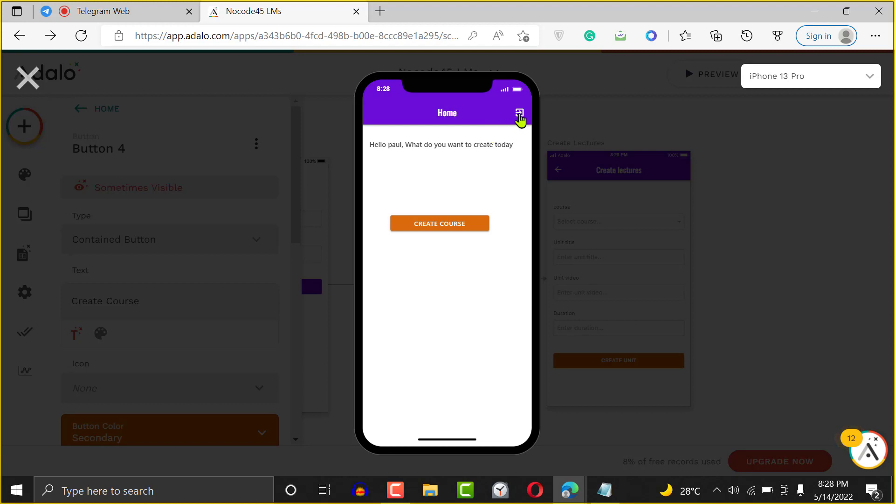
pyautogui.click(519, 115)
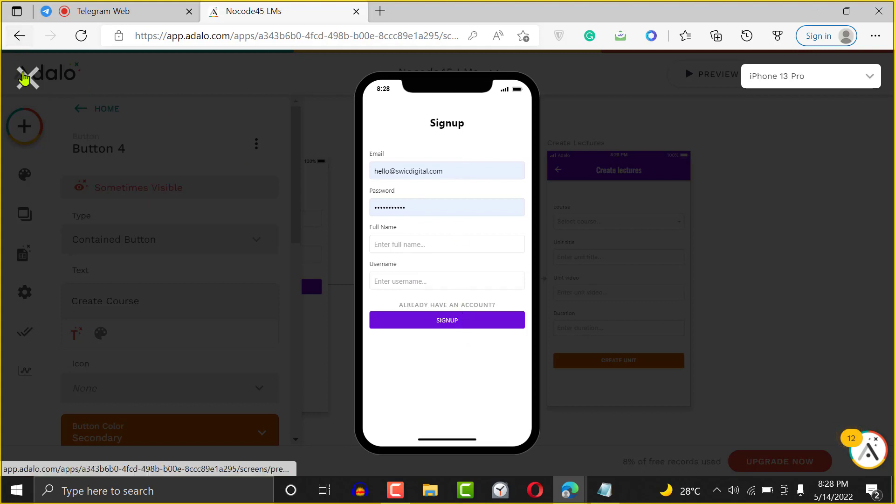
pyautogui.click(24, 78)
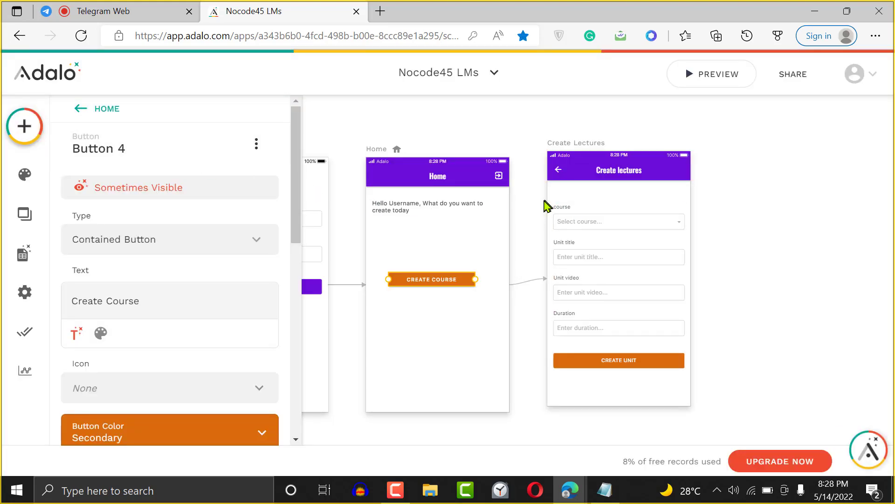
# - Move the Signup form up and place the 'Already have an account?' link below the SIGNUP button
pyautogui.click(535, 204)
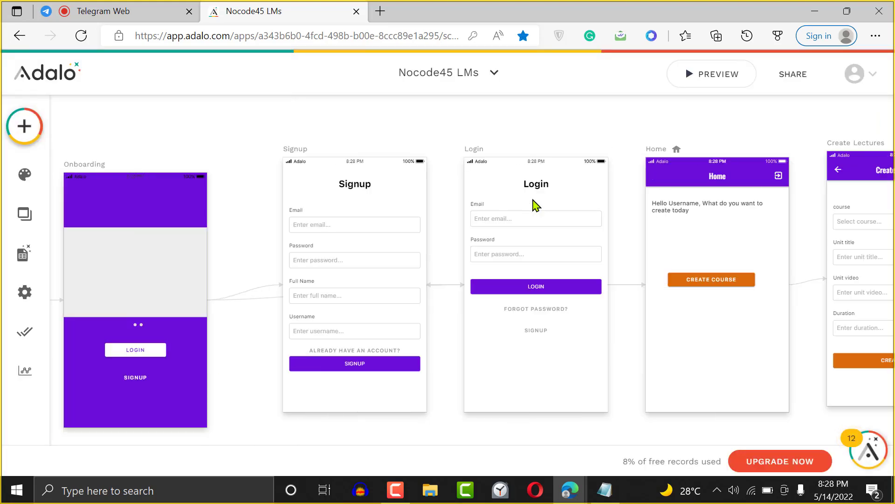
pyautogui.click(370, 350)
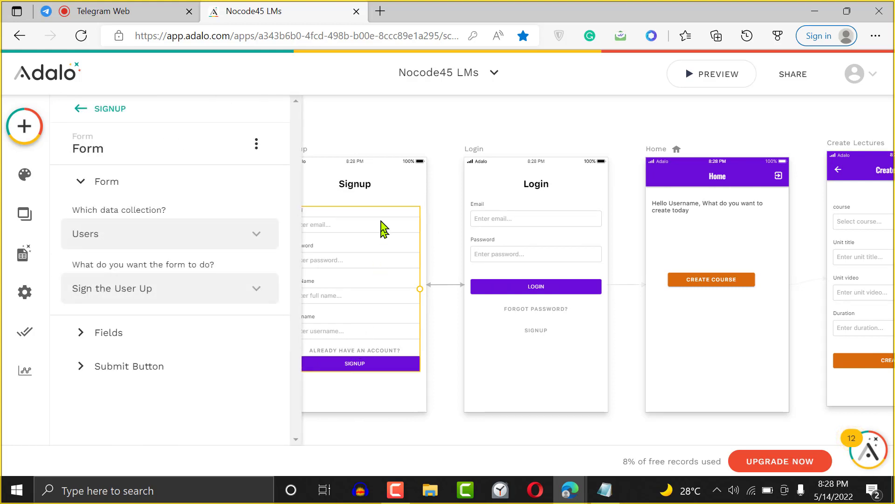
pyautogui.moveTo(382, 226)
pyautogui.mouseDown()
pyautogui.moveTo(386, 194)
pyautogui.moveTo(383, 236)
pyautogui.mouseUp()
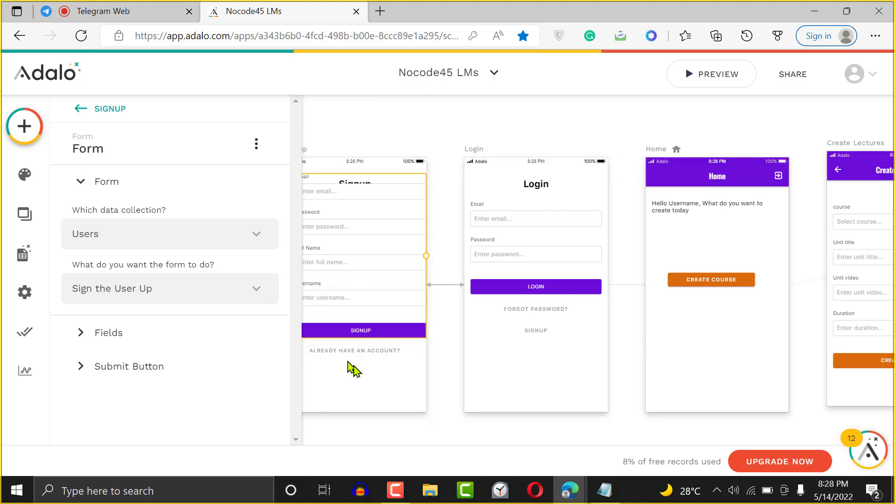
pyautogui.click(434, 402)
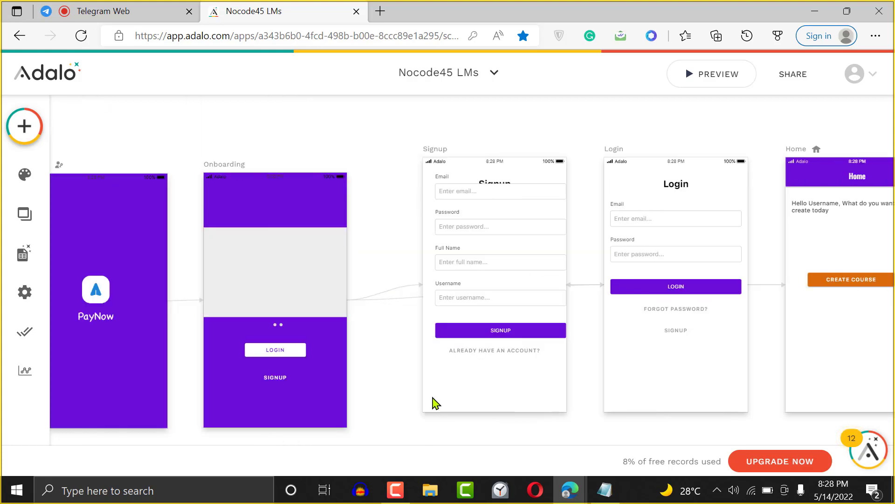
pyautogui.moveTo(528, 367); pyautogui.dragTo(525, 387)
pyautogui.click(507, 301)
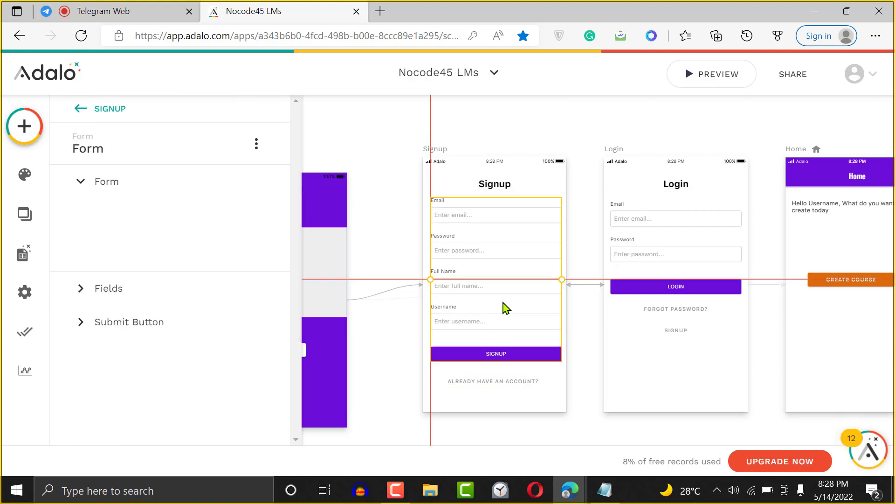
pyautogui.click(590, 180)
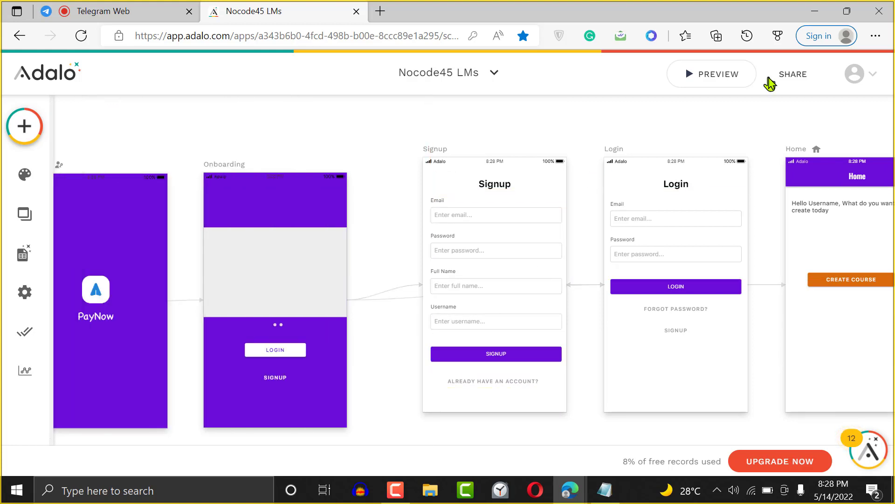
# - Start the app preview and advance from onboarding to the login screen
pyautogui.click(718, 74)
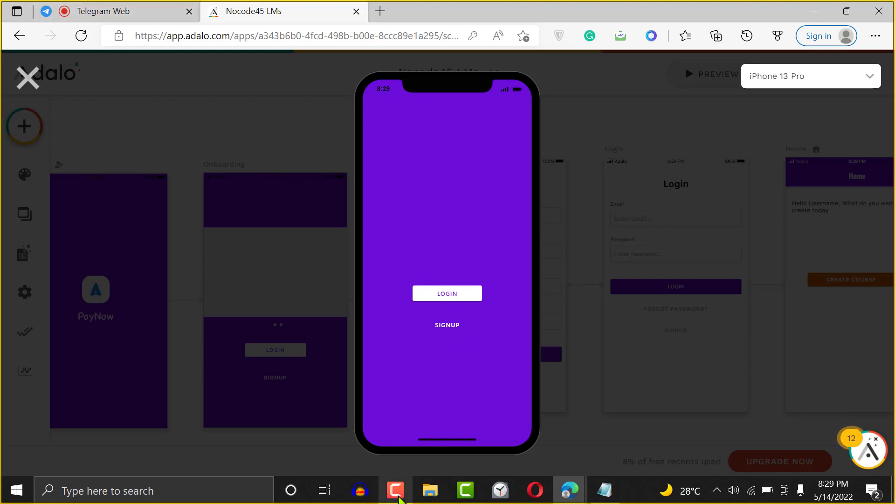
pyautogui.moveTo(395, 490)
pyautogui.click(414, 458)
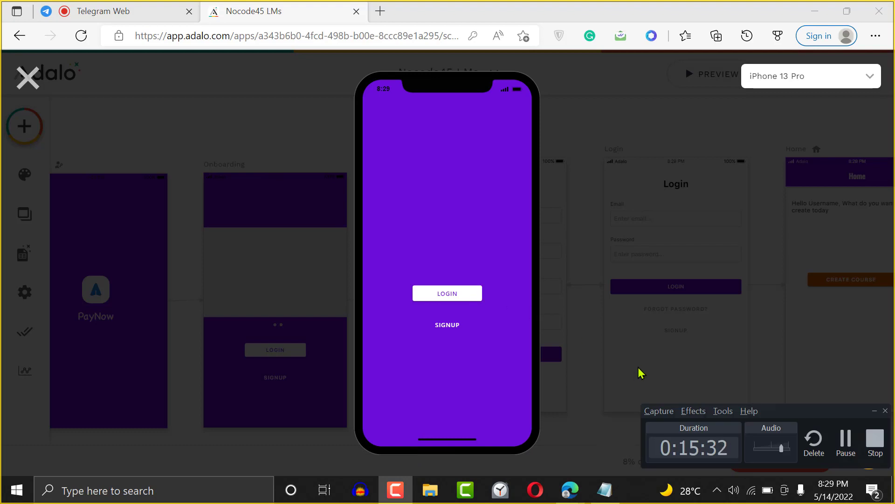
pyautogui.click(846, 443)
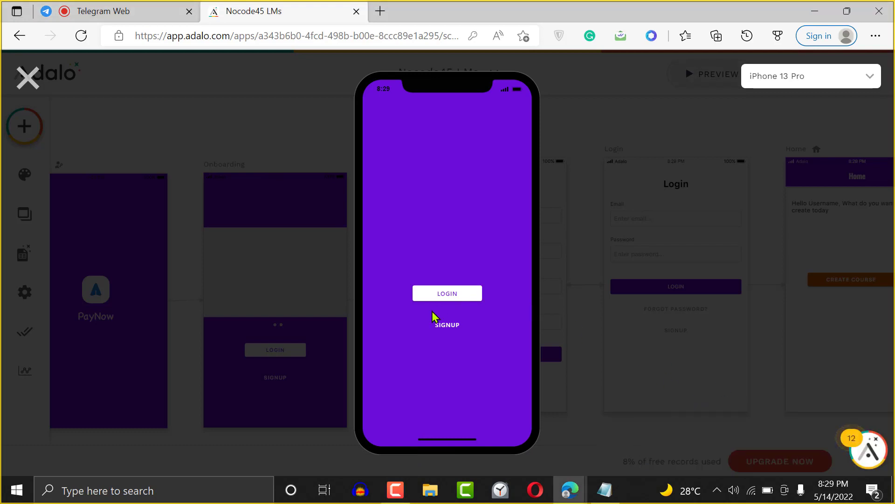
pyautogui.click(447, 293)
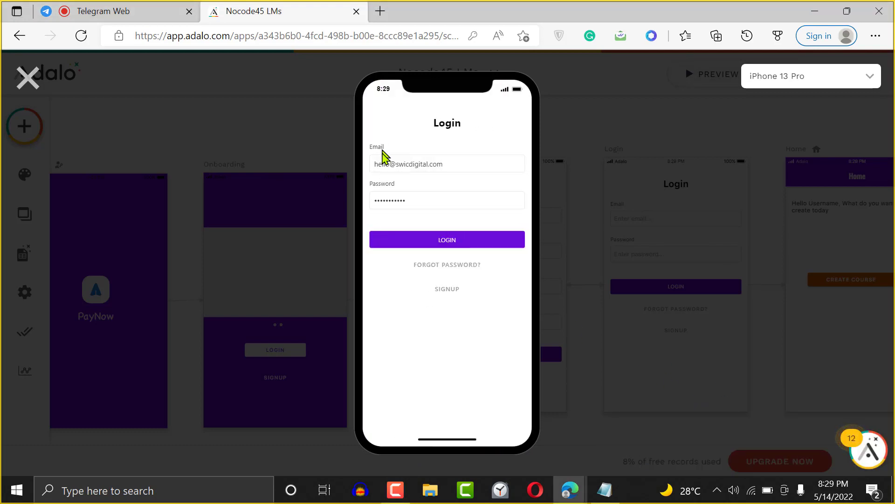
# - Log in with the second user's e-mail and password, reach Home, then close the preview
pyautogui.click(399, 160)
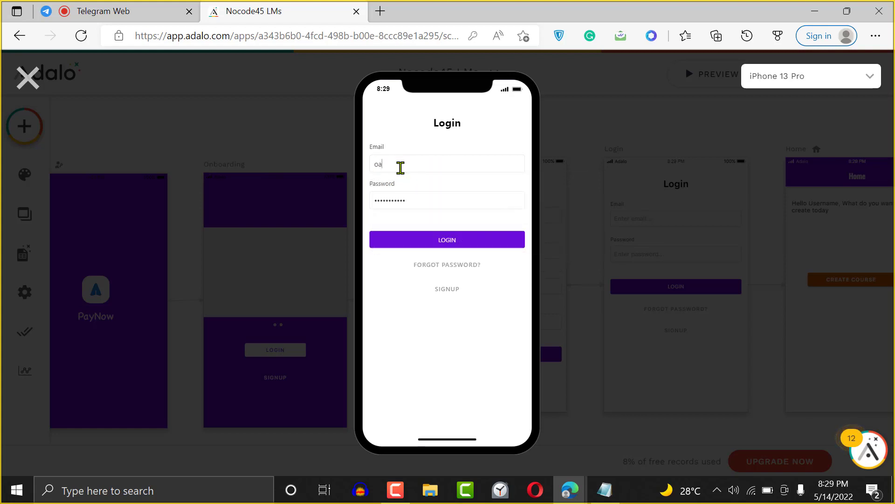
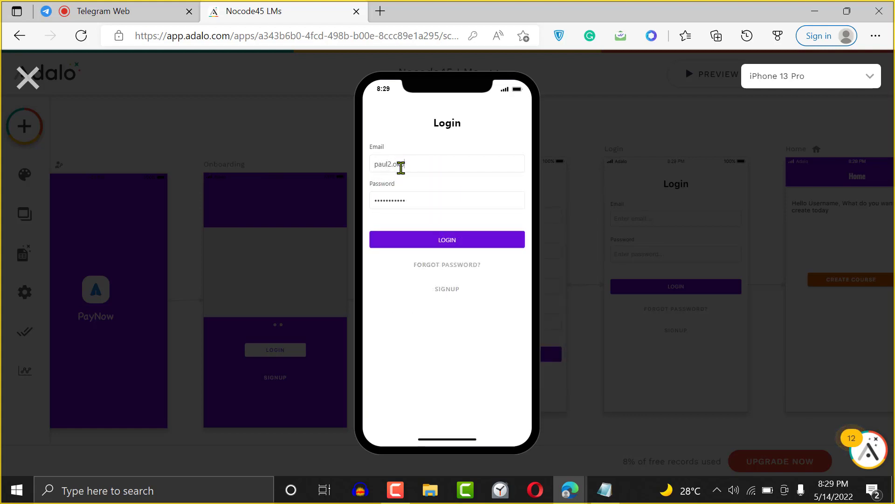
pyautogui.press('Tab')
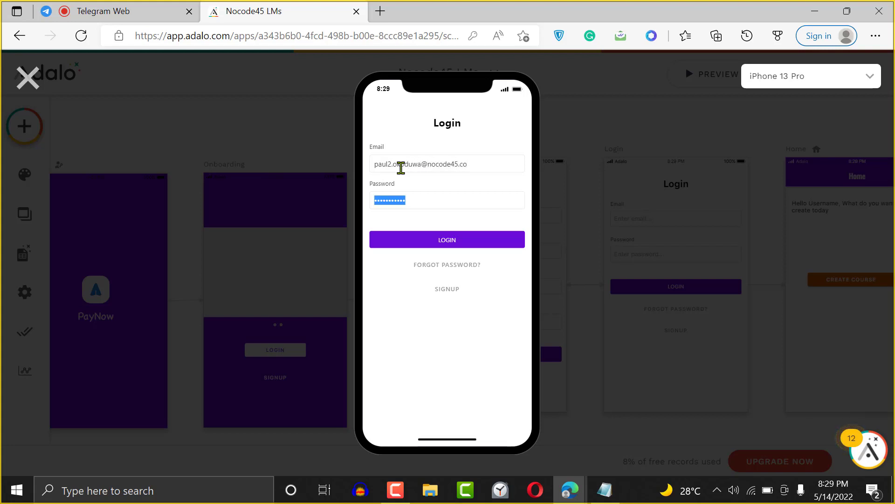
pyautogui.write('pas')
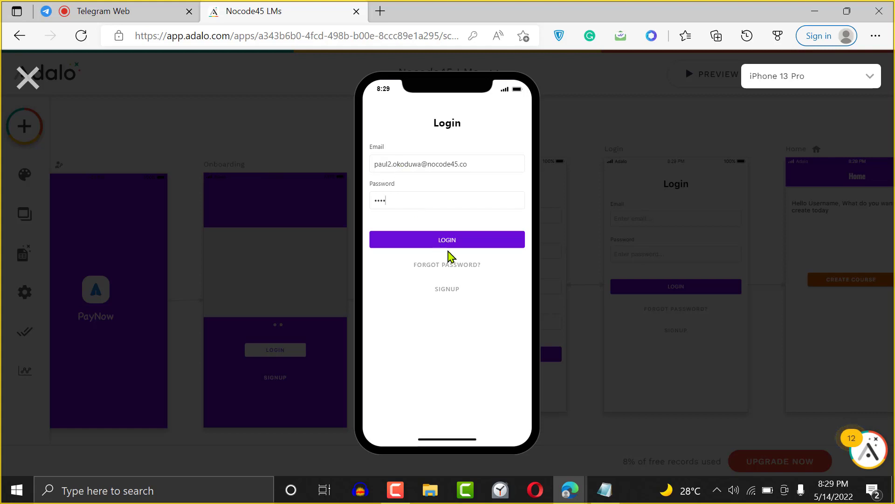
pyautogui.click(449, 243)
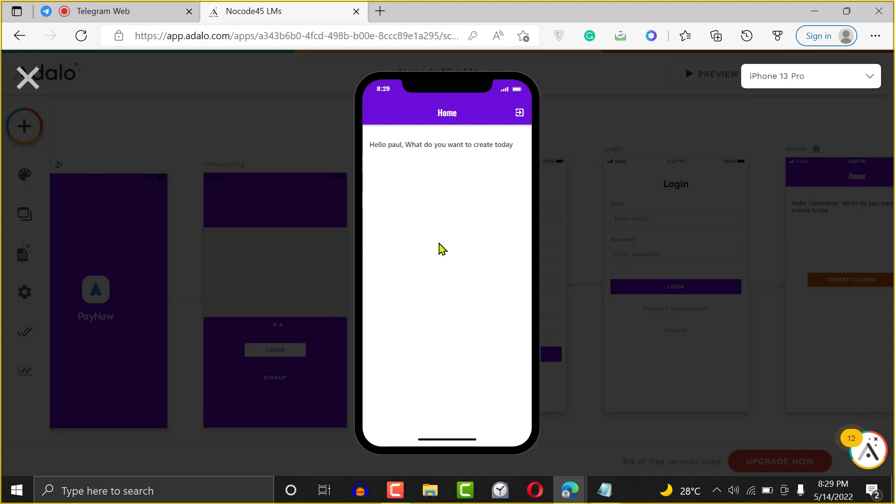
pyautogui.click(28, 77)
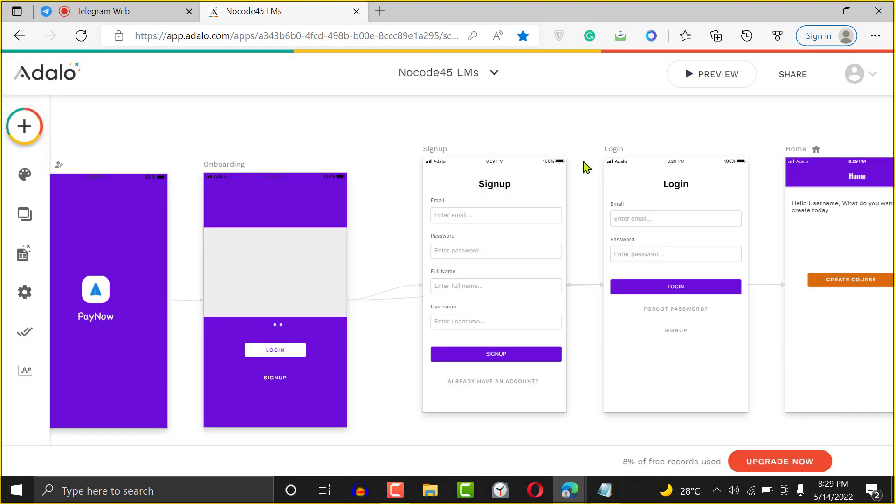
# - Check the Users collection in the Database panel, then close the panel
pyautogui.click(3, 257)
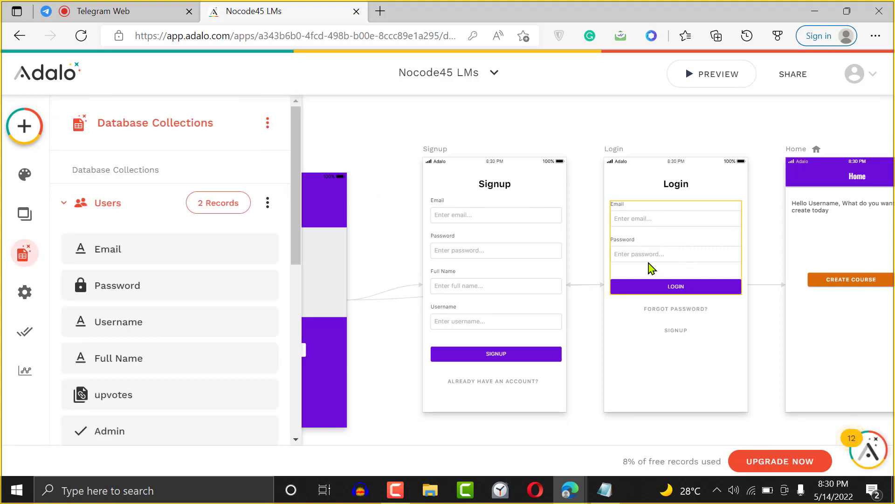
pyautogui.click(763, 125)
pyautogui.hscroll(-1, 763, 126)
pyautogui.hscroll(6, 763, 126)
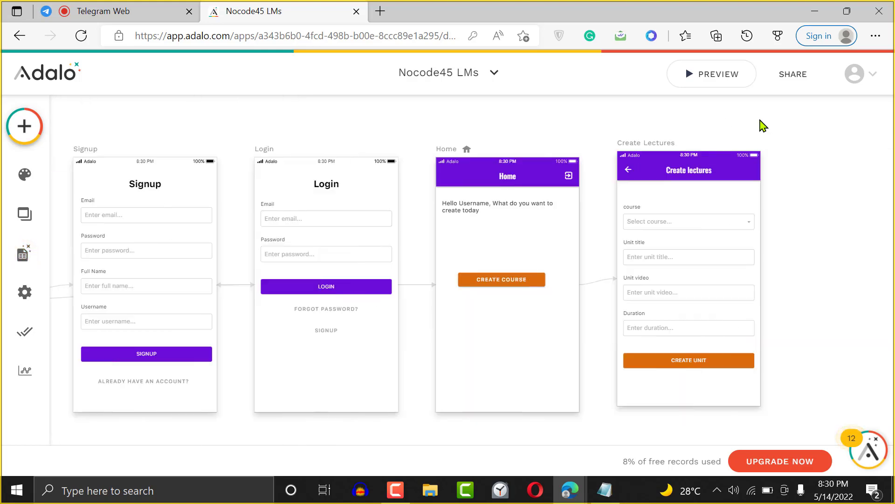
# - Delete the CREATE COURSE button from the Home screen, leaving the greeting text
pyautogui.click(485, 210)
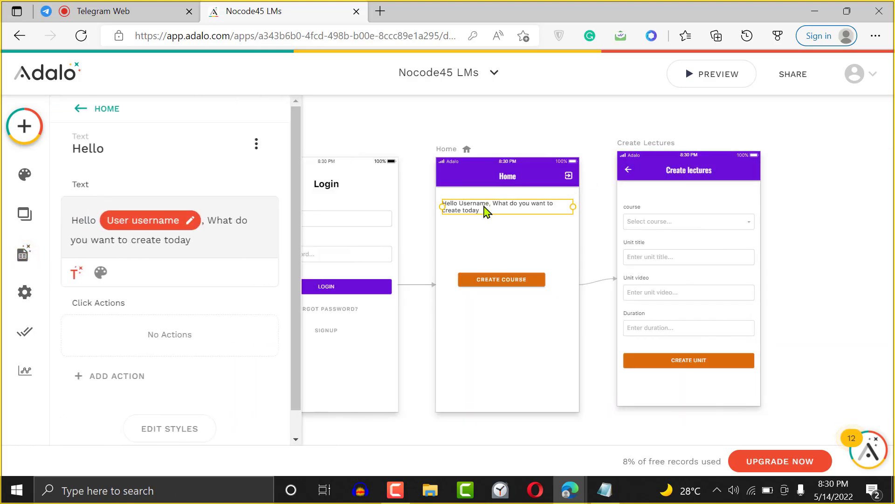
pyautogui.click(504, 282)
pyautogui.press('Delete')
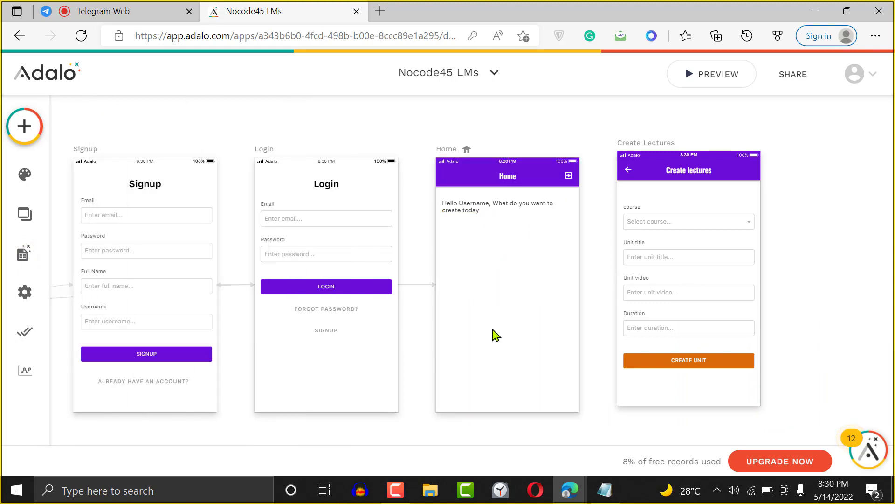
# - Search the web for 'udemy' in a new tab and open the Udemy website
pyautogui.click(381, 11)
pyautogui.write('dem')
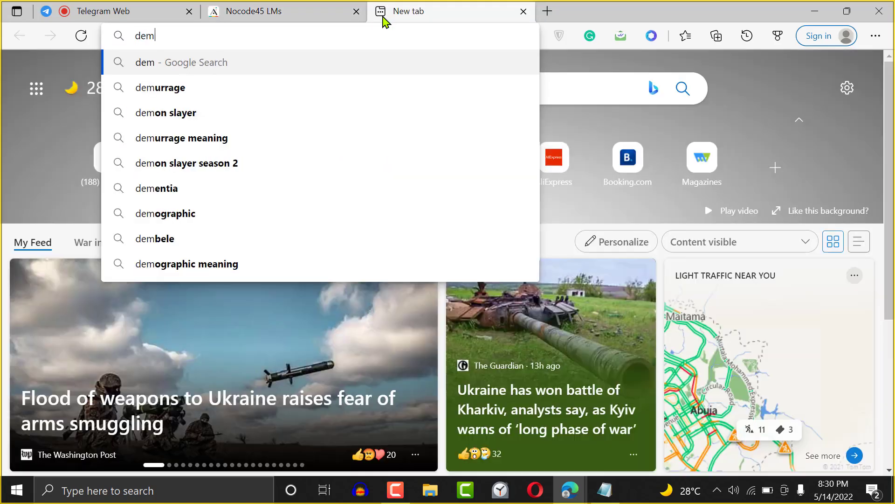
pyautogui.press('BackSpace')
pyautogui.press('BackSpace')
pyautogui.press('BackSpace')
pyautogui.write('u')
pyautogui.press('BackSpace')
pyautogui.press('BackSpace')
pyautogui.write('udemy')
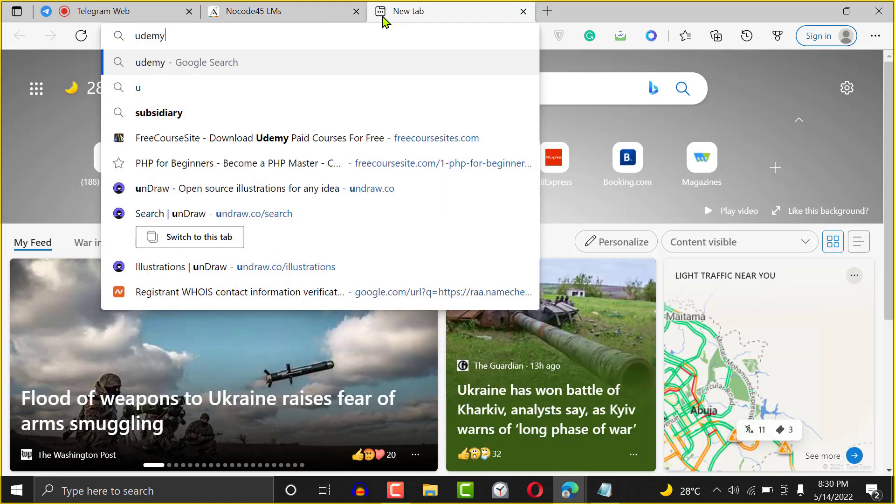
pyautogui.press('Return')
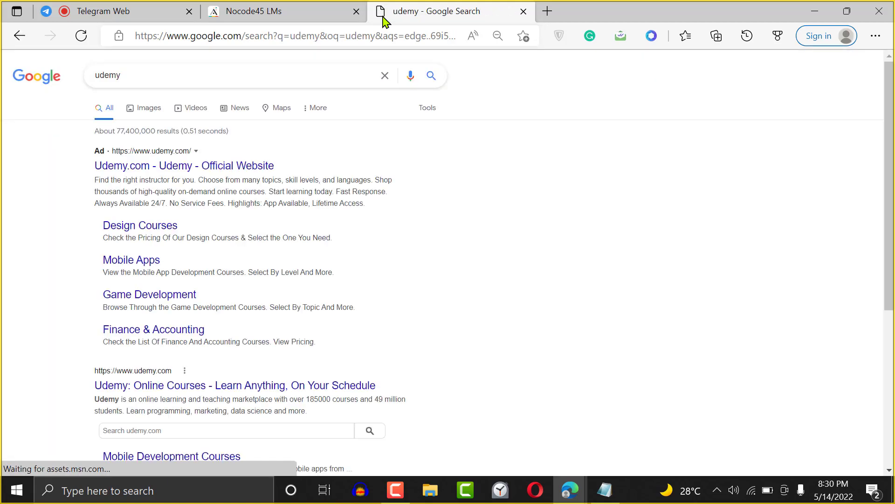
pyautogui.click(150, 386)
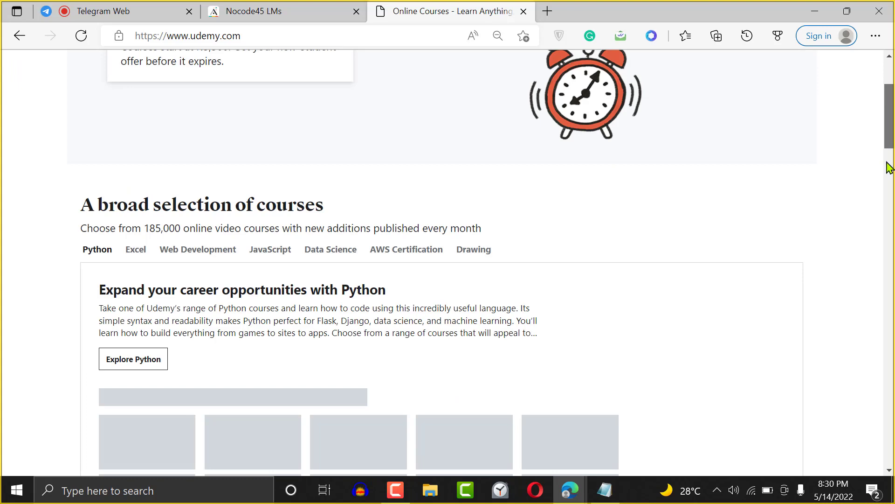
# - Scroll through Udemy's homepage categories, then close the Udemy tab to return to Adalo
pyautogui.scroll(-5, 893, 163)
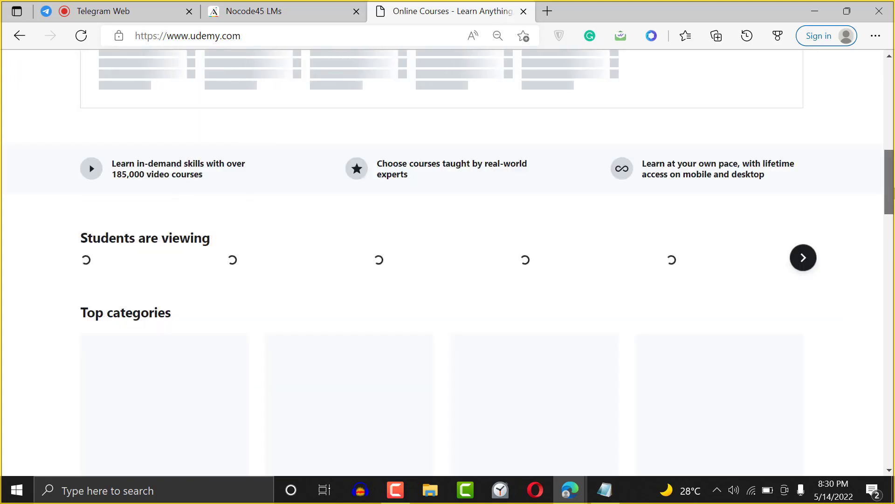
pyautogui.scroll(-5, 893, 209)
pyautogui.moveTo(893, 237); pyautogui.dragTo(887, 218)
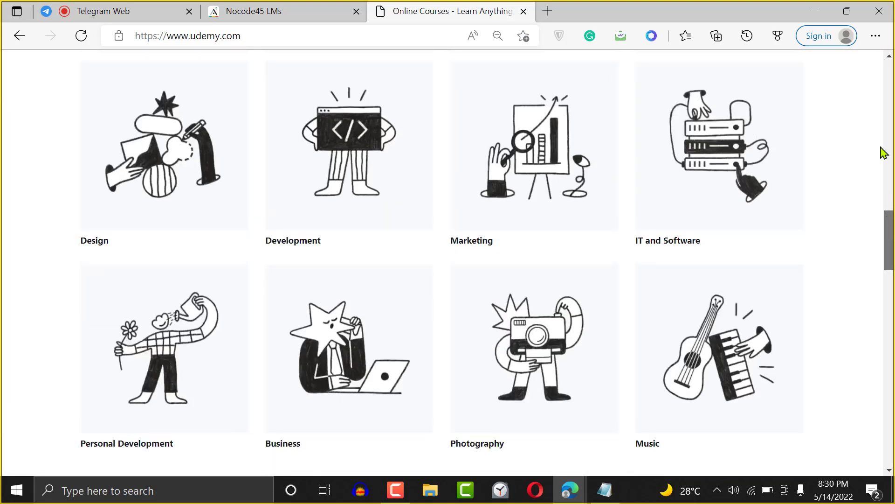
pyautogui.scroll(5, 883, 152)
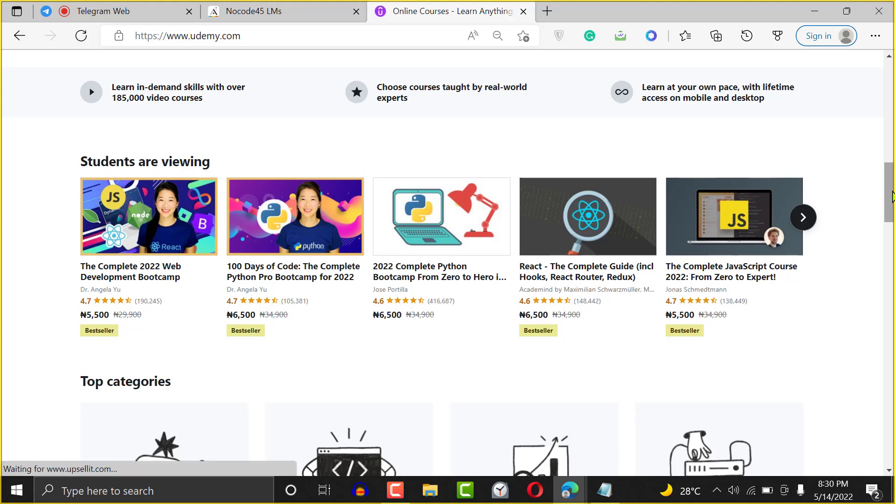
pyautogui.moveTo(888, 194); pyautogui.dragTo(861, 55)
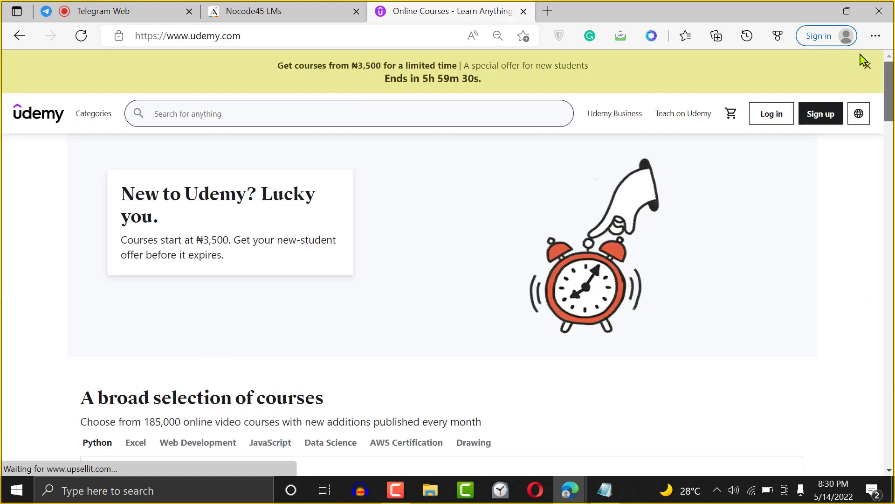
pyautogui.click(523, 11)
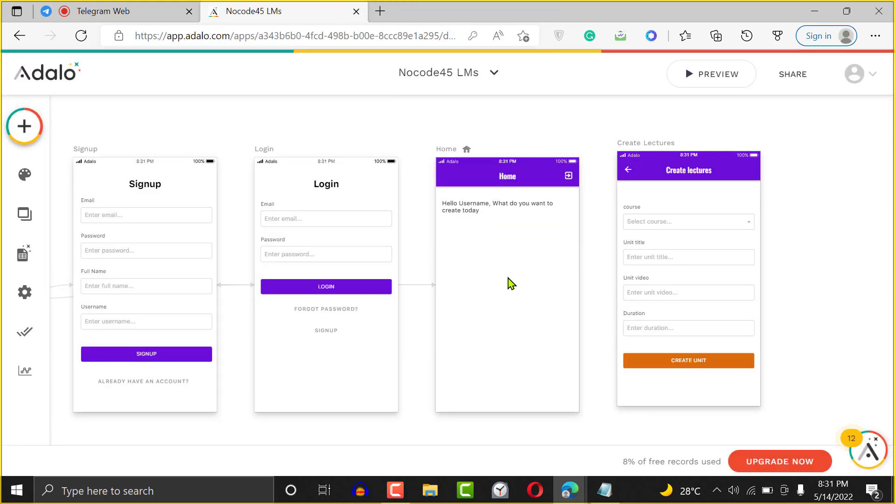
# - Expand the courses collection and view its single record, Introduction to Nocode, with one unit
pyautogui.click(28, 266)
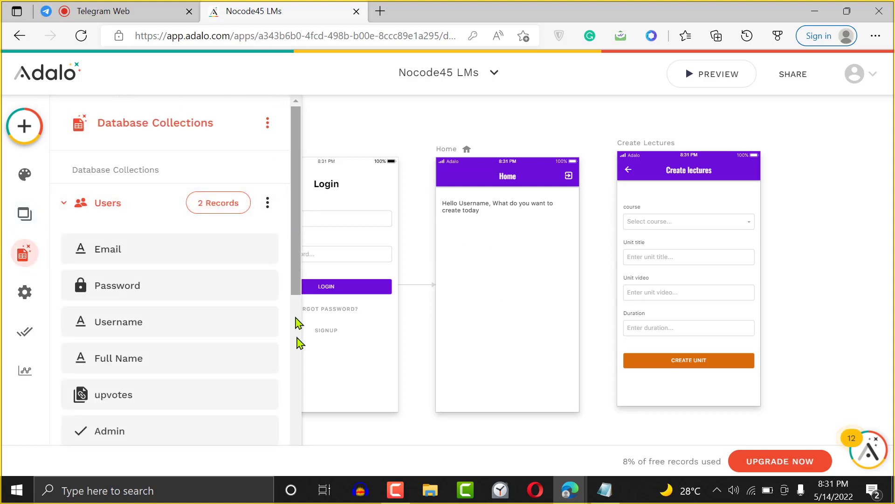
pyautogui.scroll(-6, 296, 345)
pyautogui.click(157, 213)
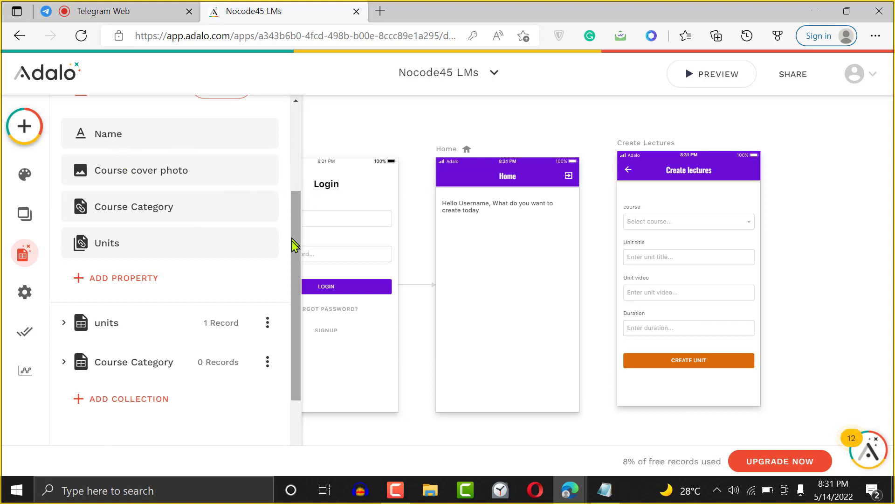
pyautogui.moveTo(295, 247); pyautogui.dragTo(294, 199)
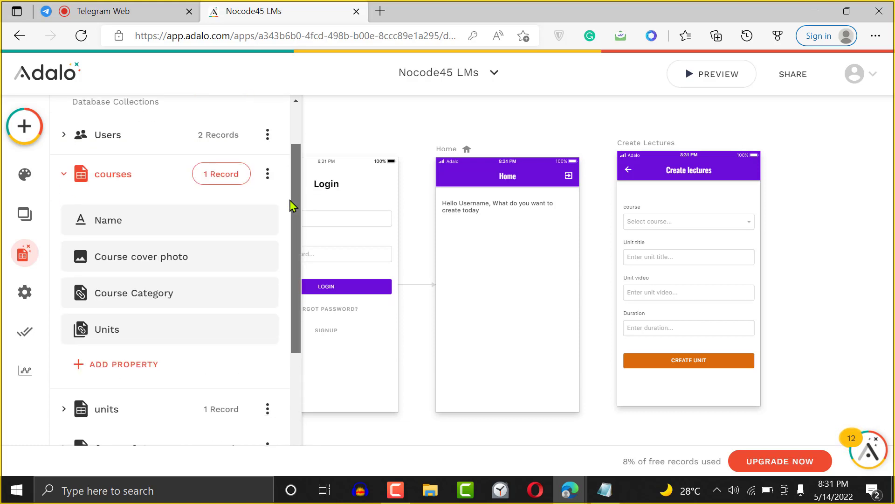
pyautogui.click(223, 167)
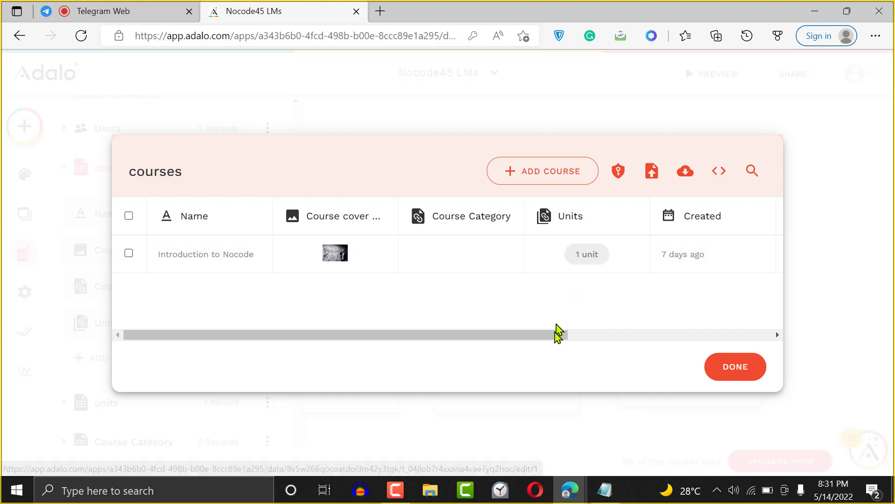
pyautogui.moveTo(560, 335); pyautogui.dragTo(727, 328)
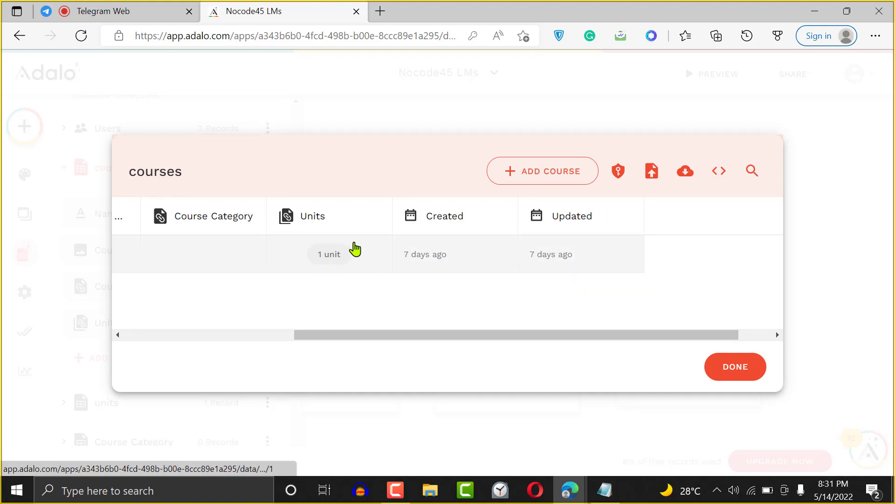
pyautogui.moveTo(569, 334); pyautogui.dragTo(392, 330)
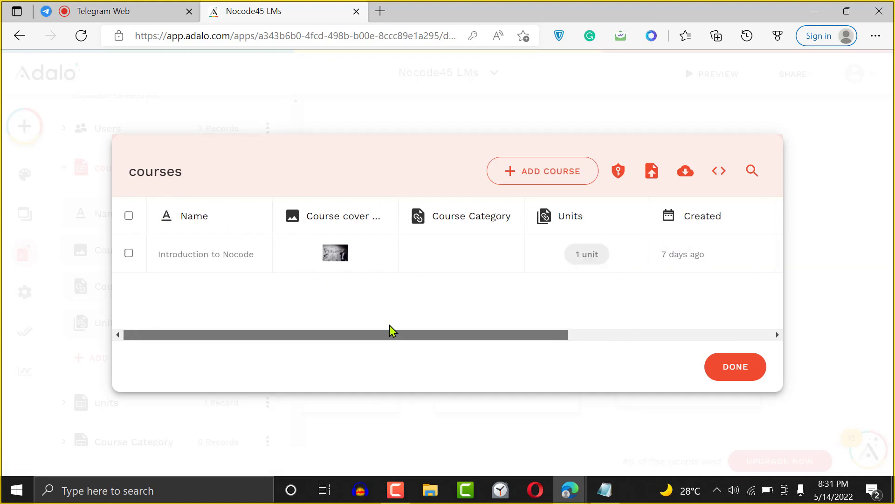
# - Add and save a 'Bubble Beginners Guide' course with a cover image and no category
pyautogui.click(548, 175)
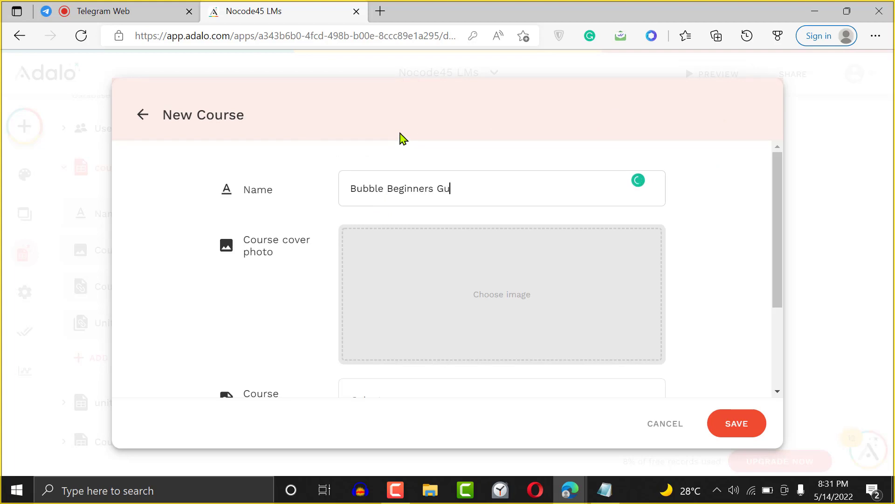
pyautogui.write('Bubble Beginners Guide')
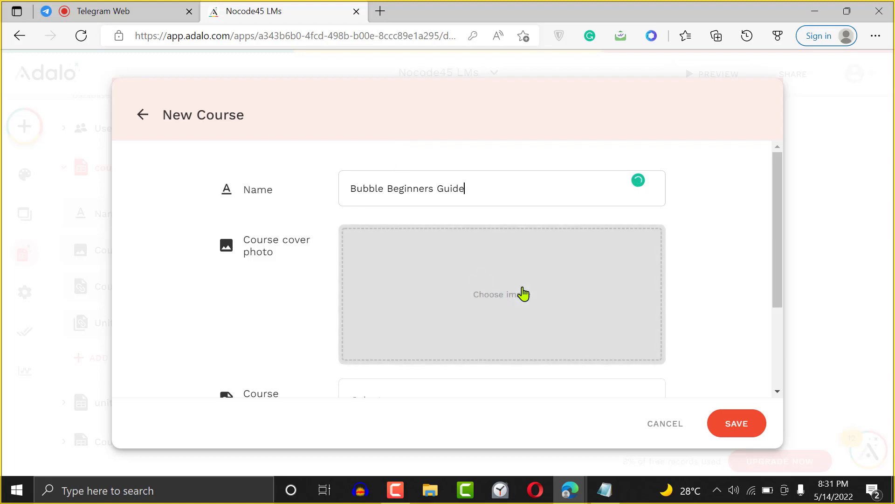
pyautogui.click(496, 287)
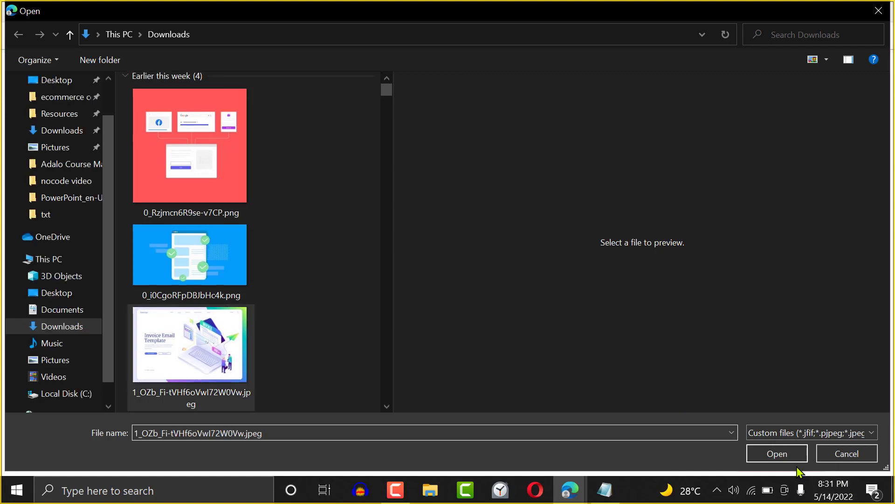
pyautogui.click(775, 453)
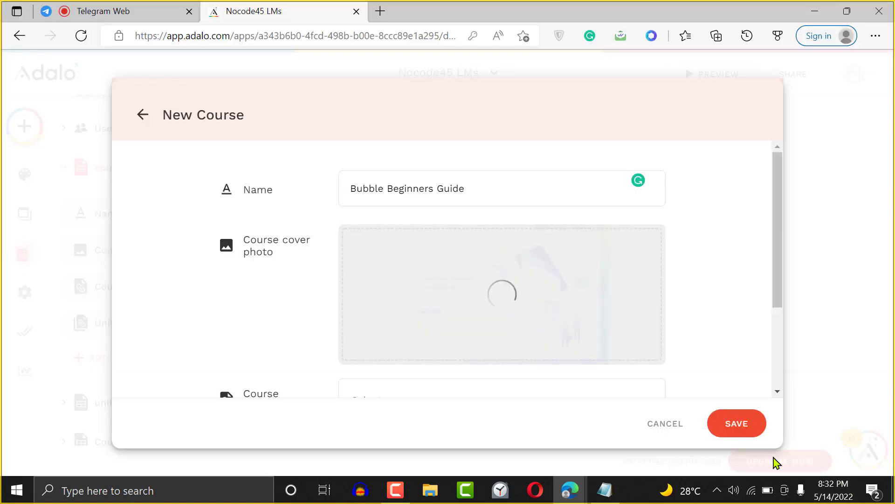
pyautogui.moveTo(776, 269); pyautogui.dragTo(782, 374)
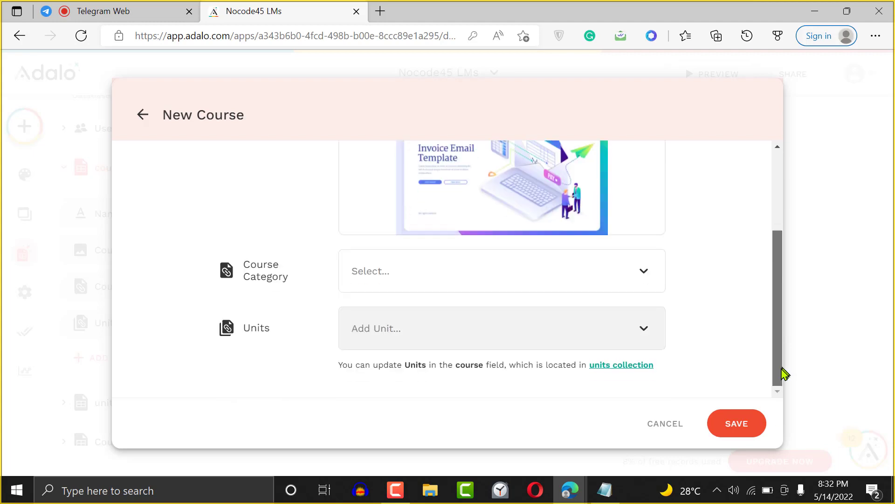
pyautogui.click(469, 285)
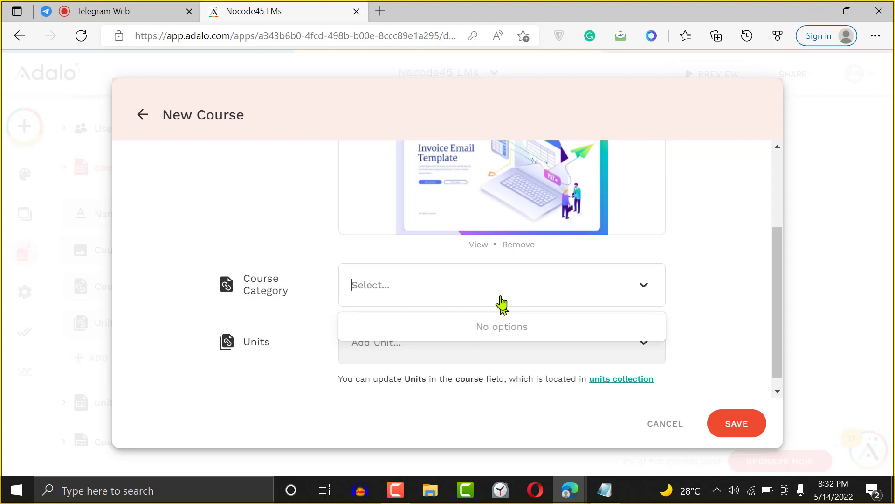
pyautogui.click(683, 286)
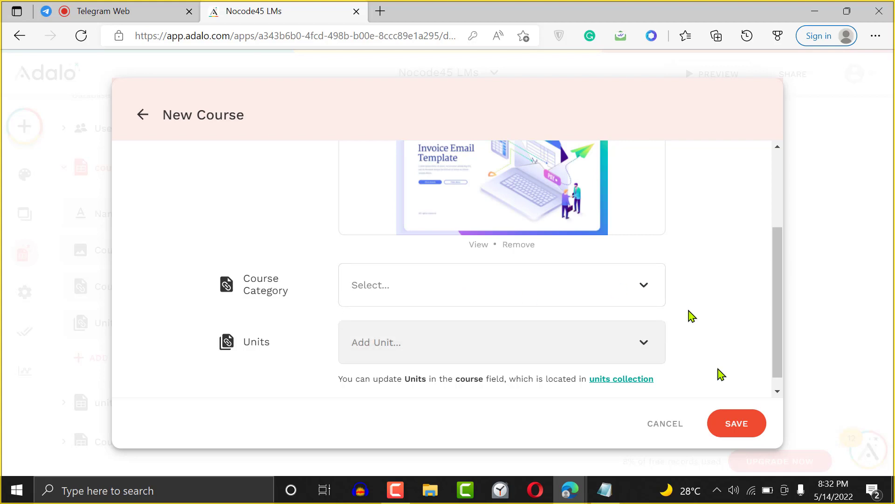
pyautogui.click(736, 423)
pyautogui.click(745, 383)
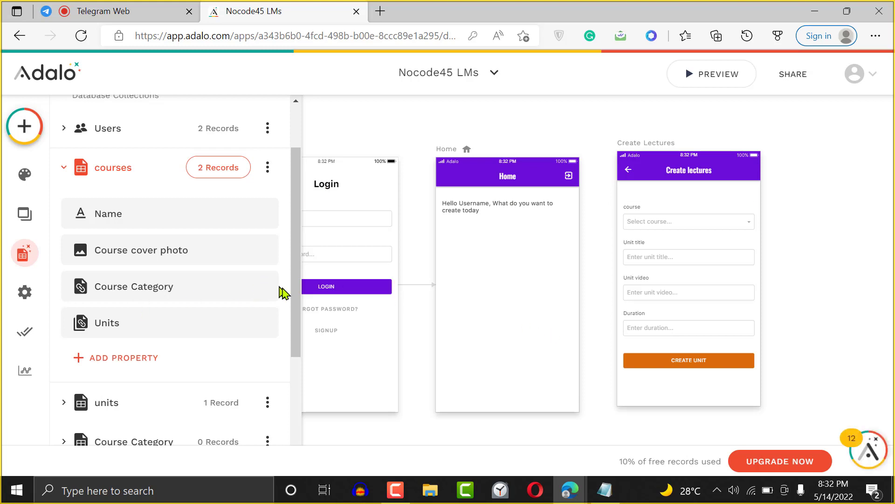
# - Add and save a 'Nocode' record in the Course Category collection
pyautogui.moveTo(299, 304); pyautogui.dragTo(305, 405)
pyautogui.click(172, 254)
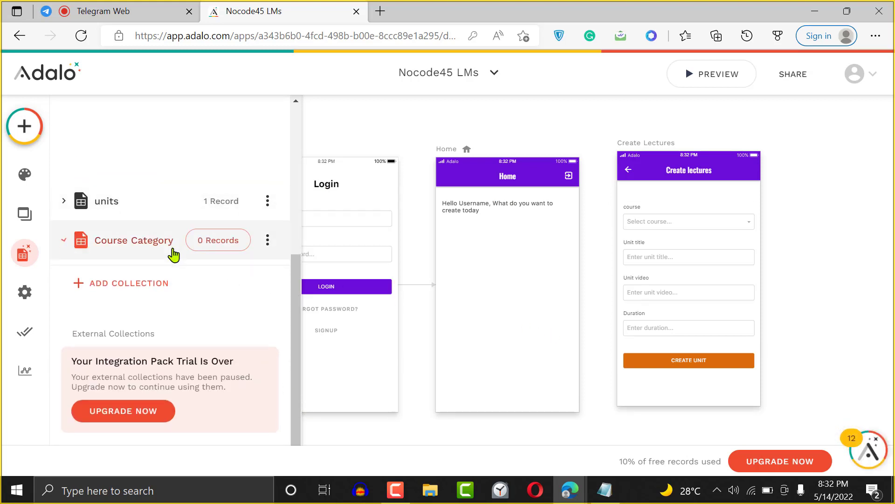
pyautogui.click(219, 140)
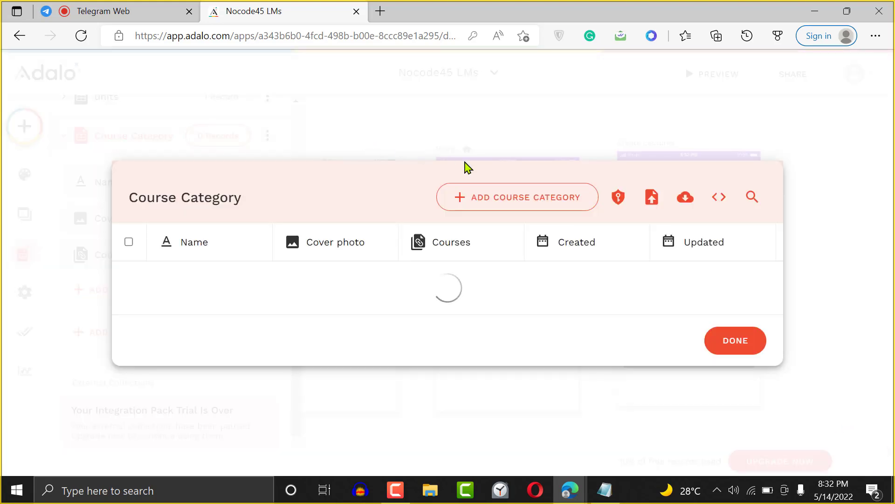
pyautogui.click(505, 209)
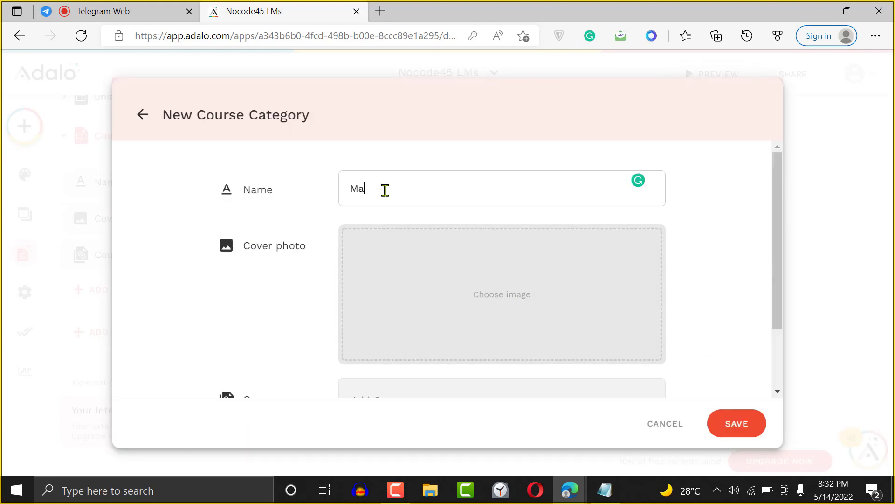
pyautogui.write('Nocode')
pyautogui.moveTo(778, 274); pyautogui.dragTo(775, 362)
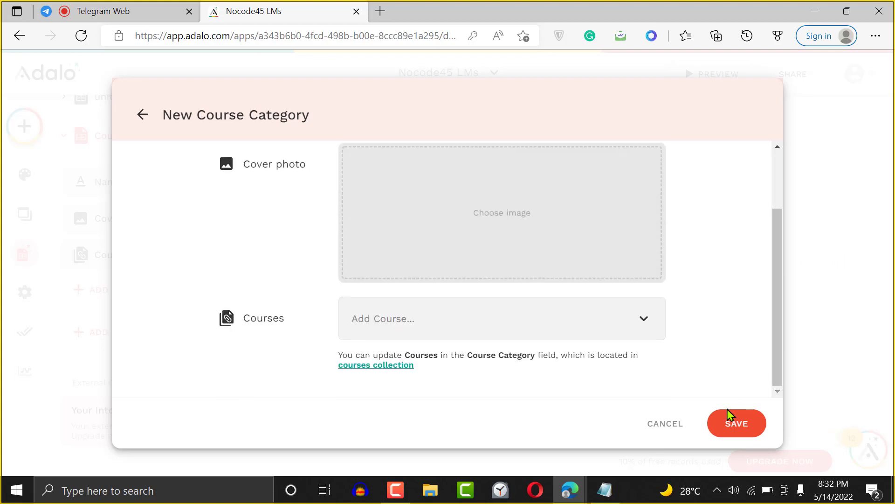
pyautogui.click(742, 428)
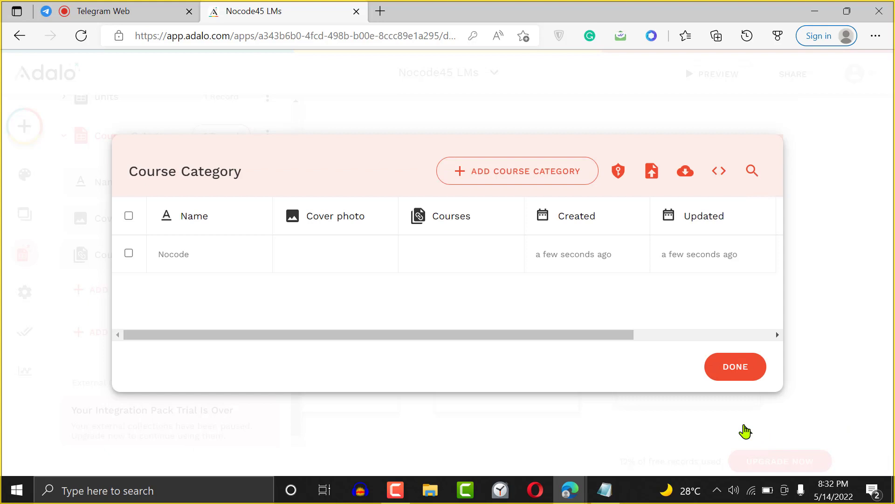
pyautogui.click(742, 373)
# - Expand the courses collection and open its 2 records
pyautogui.scroll(3, 300, 224)
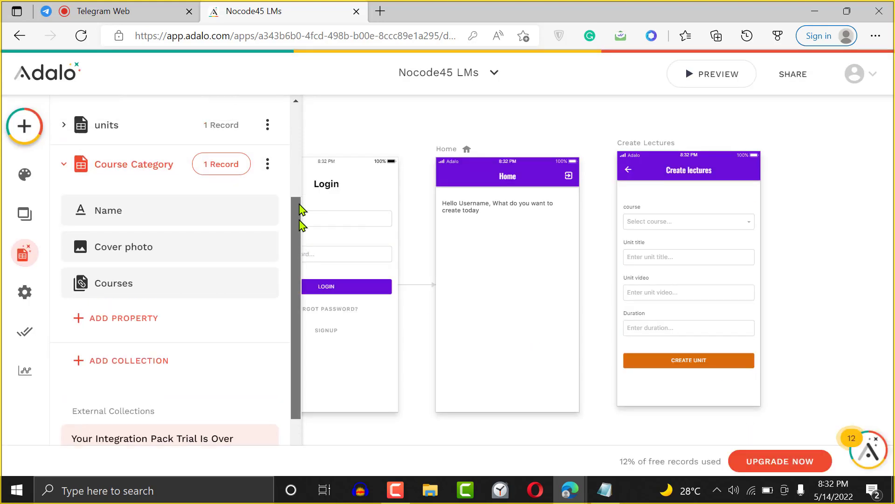
pyautogui.click(140, 175)
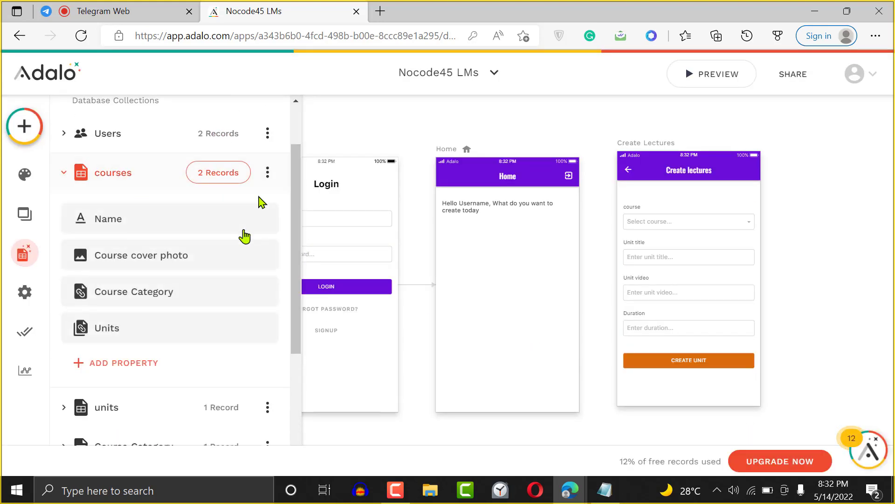
pyautogui.click(250, 181)
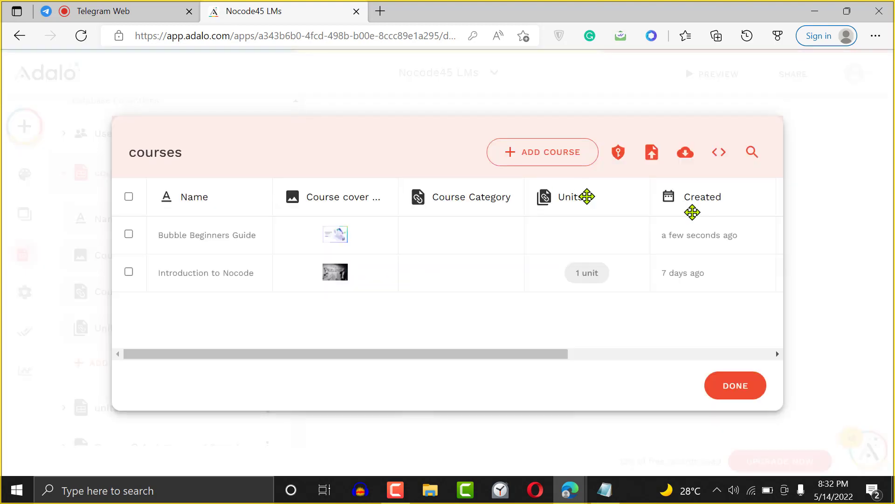
# - Assign the Nocode category to the Bubble Beginners Guide course and save it
pyautogui.click(540, 242)
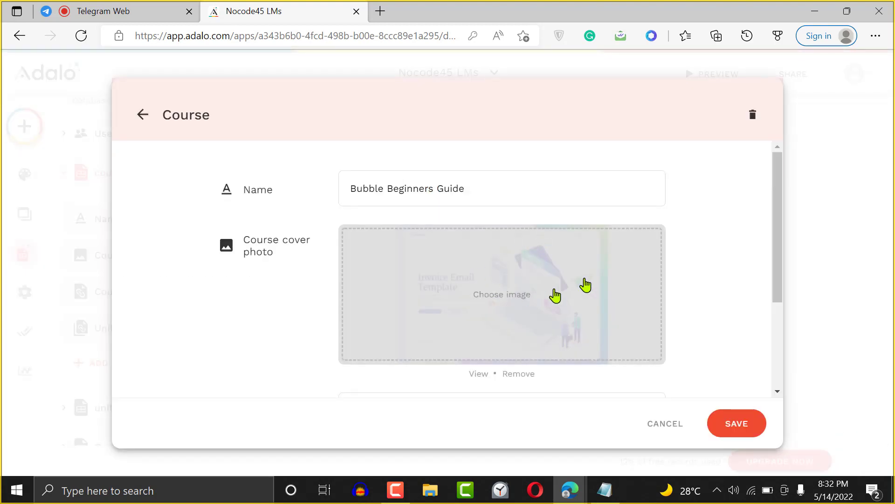
pyautogui.moveTo(776, 275); pyautogui.dragTo(778, 357)
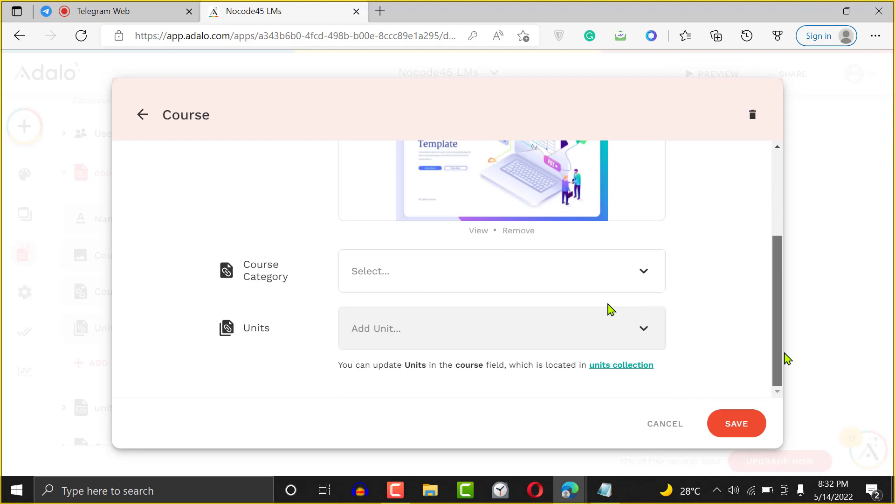
pyautogui.click(520, 282)
pyautogui.click(503, 312)
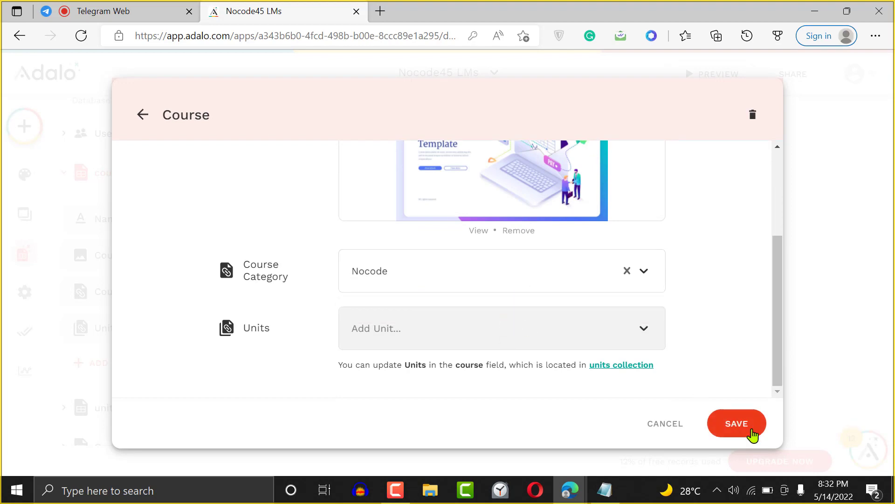
pyautogui.click(750, 430)
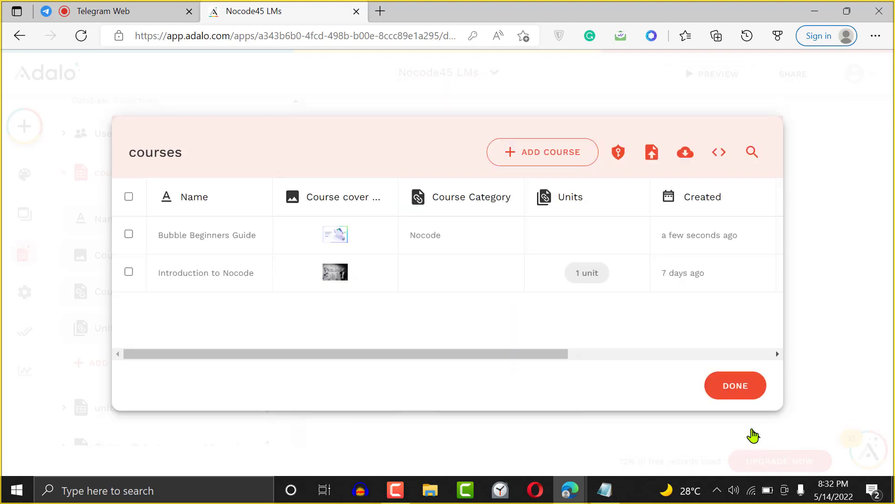
pyautogui.click(735, 384)
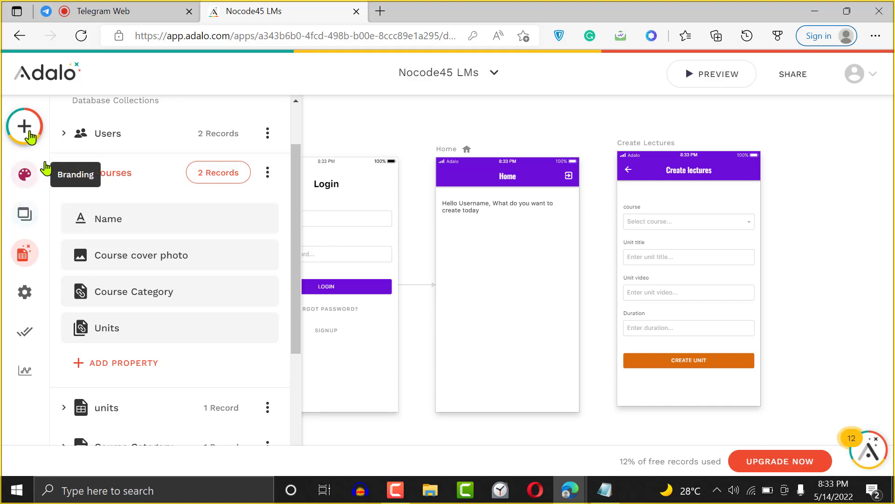
# - Place a Custom List from the Lists components onto the Home screen below the greeting
pyautogui.moveTo(297, 177); pyautogui.dragTo(286, 98)
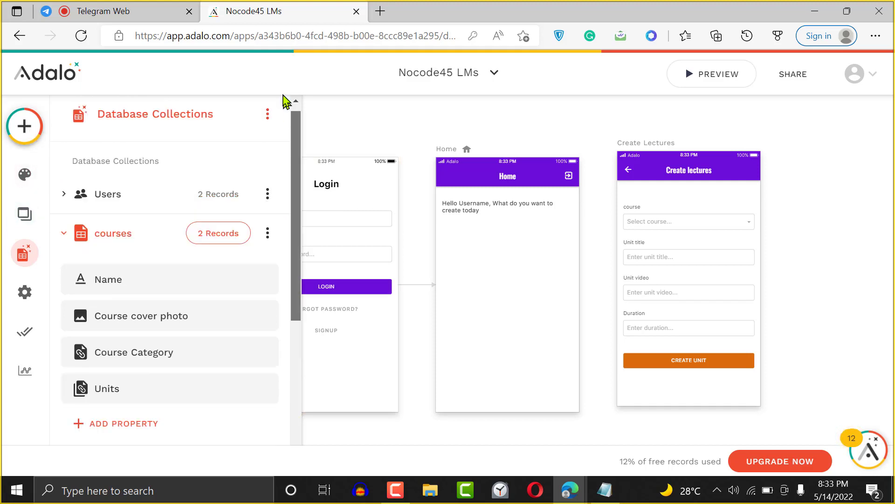
pyautogui.click(11, 125)
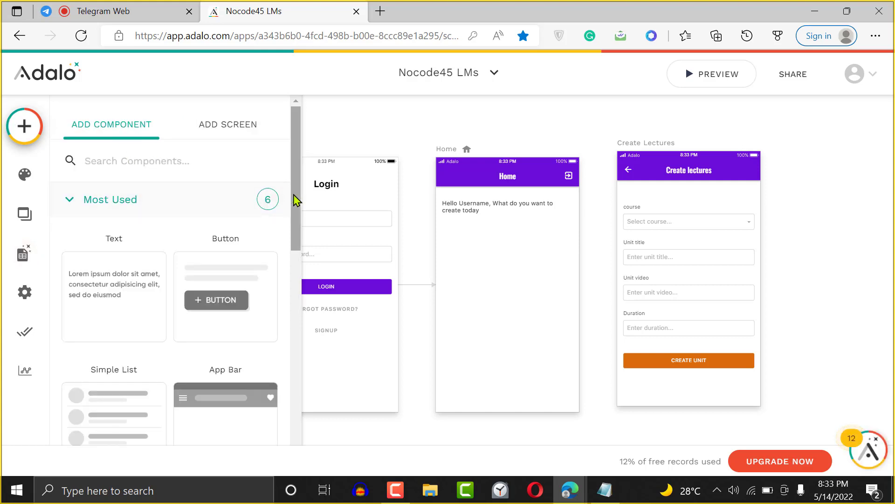
pyautogui.scroll(-10, 260, 324)
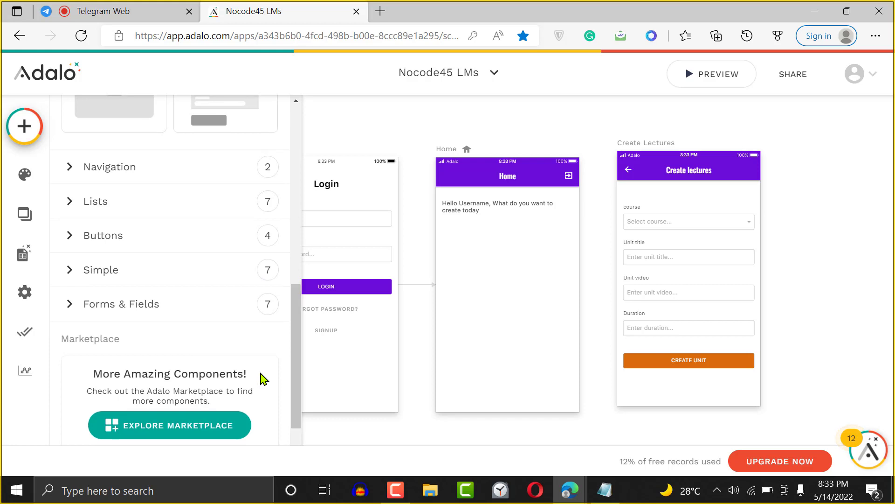
pyautogui.click(190, 200)
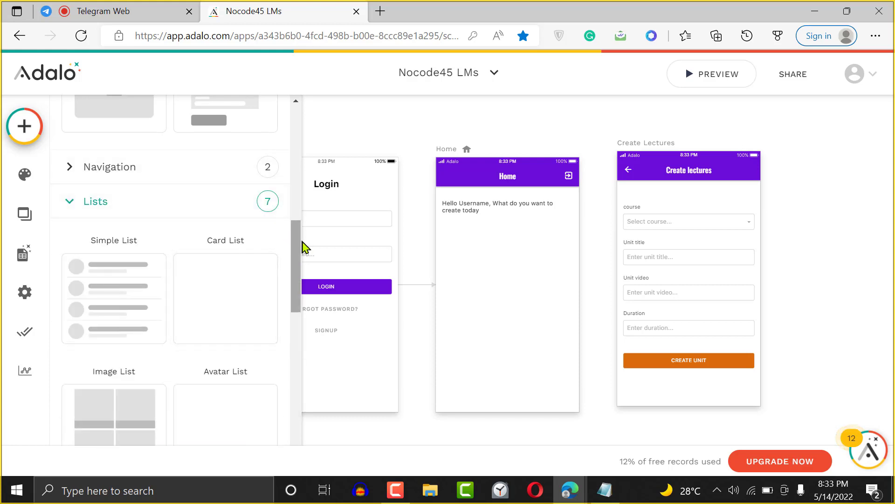
pyautogui.moveTo(301, 248); pyautogui.dragTo(300, 336)
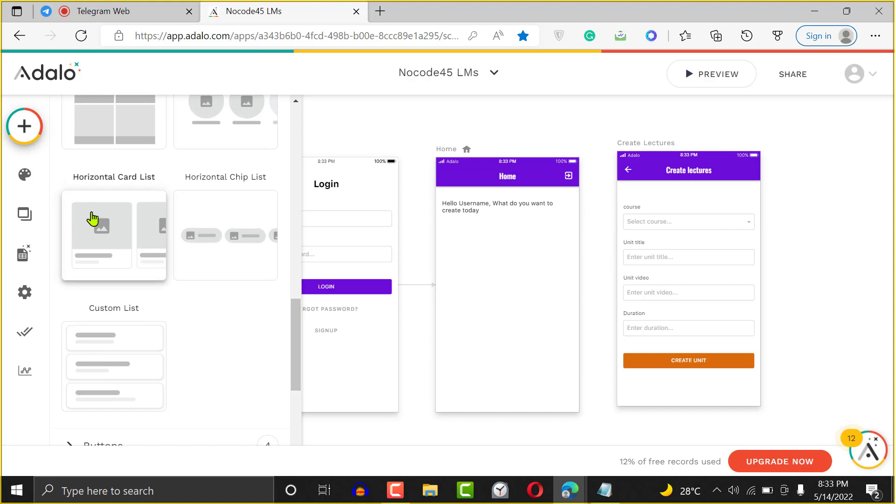
pyautogui.moveTo(295, 349)
pyautogui.mouseDown()
pyautogui.moveTo(295, 289)
pyautogui.moveTo(301, 365)
pyautogui.mouseUp()
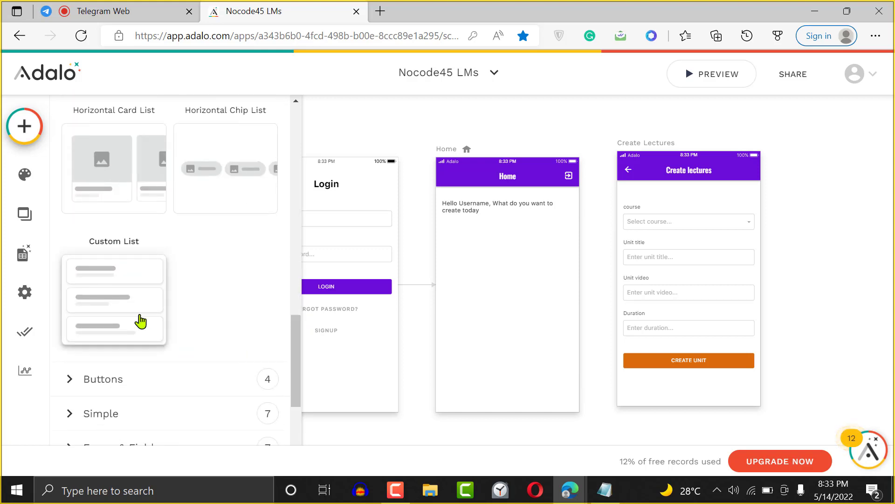
pyautogui.moveTo(124, 306); pyautogui.dragTo(509, 300)
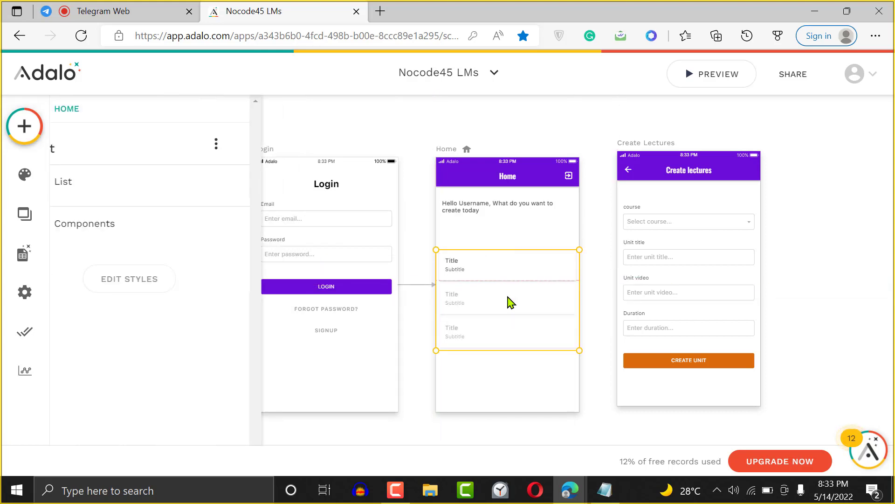
# - Enlarge the list and narrow the row rectangle to about half width, forming card tiles
pyautogui.moveTo(511, 245); pyautogui.dragTo(511, 227)
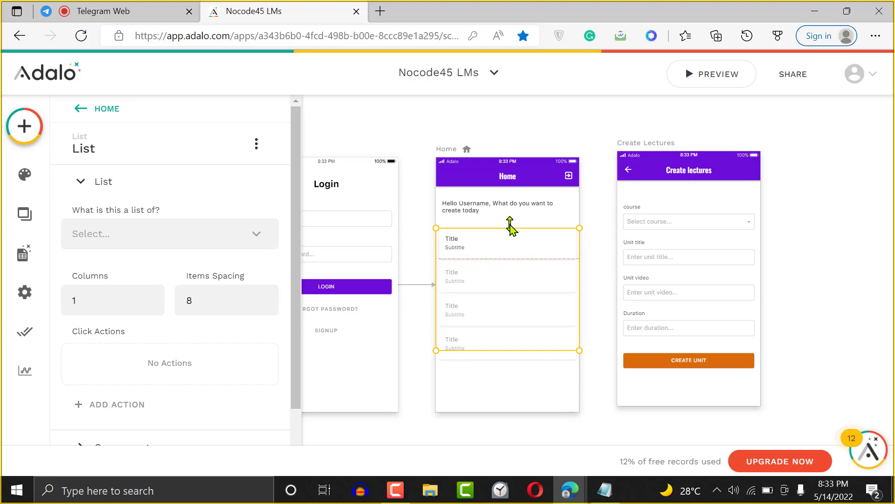
pyautogui.click(508, 250)
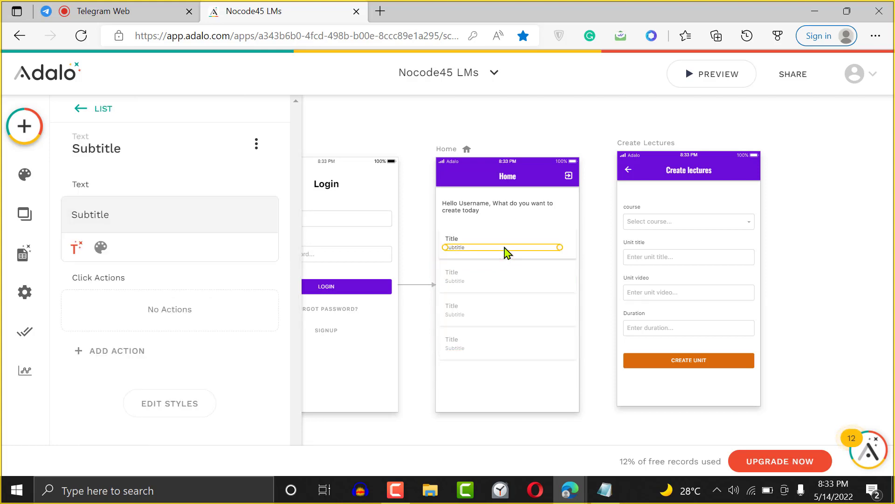
pyautogui.click(565, 258)
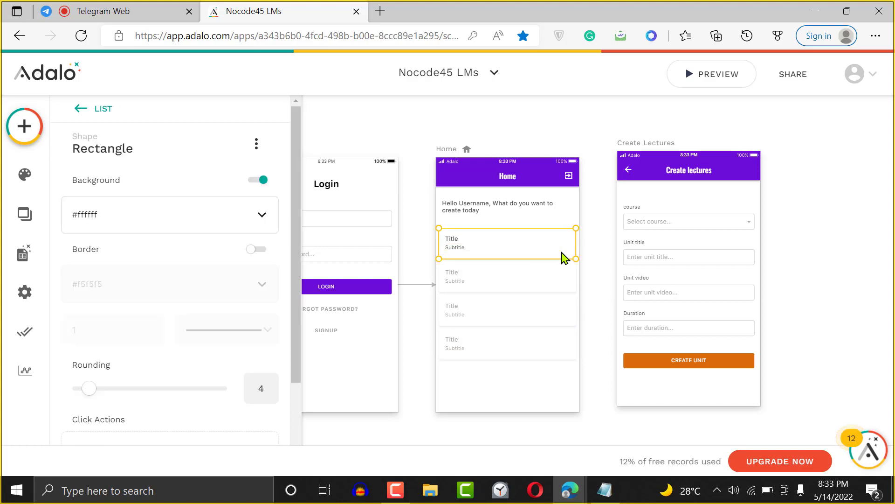
pyautogui.moveTo(577, 245); pyautogui.dragTo(487, 289)
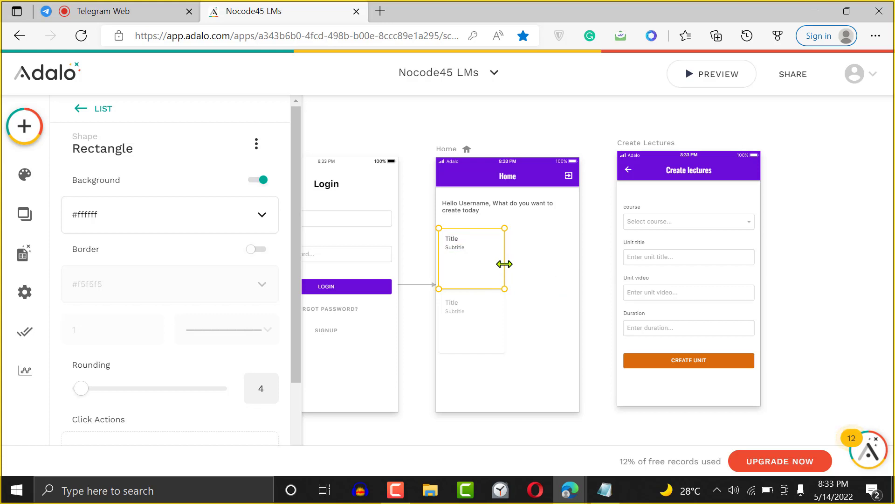
pyautogui.moveTo(504, 264); pyautogui.dragTo(494, 261)
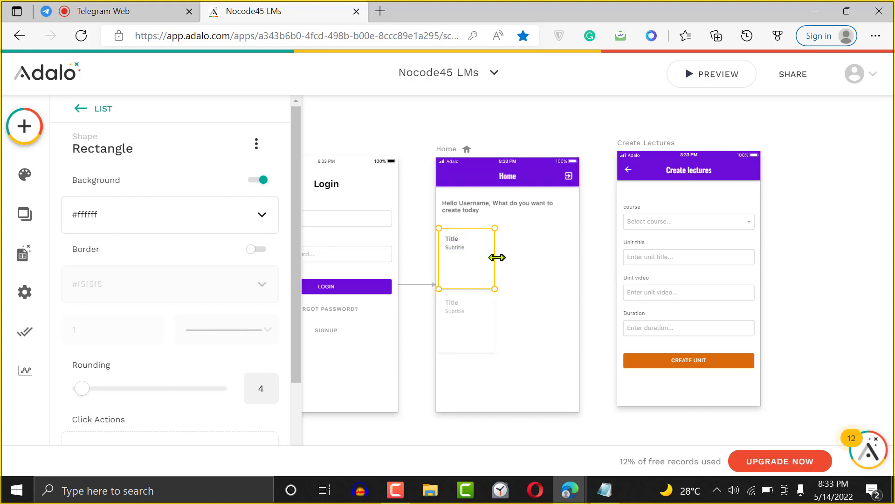
pyautogui.click(497, 257)
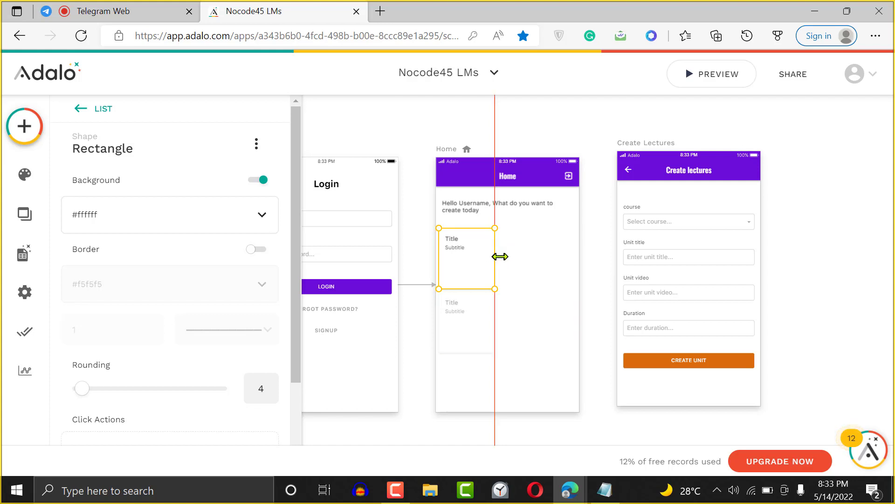
pyautogui.click(483, 250)
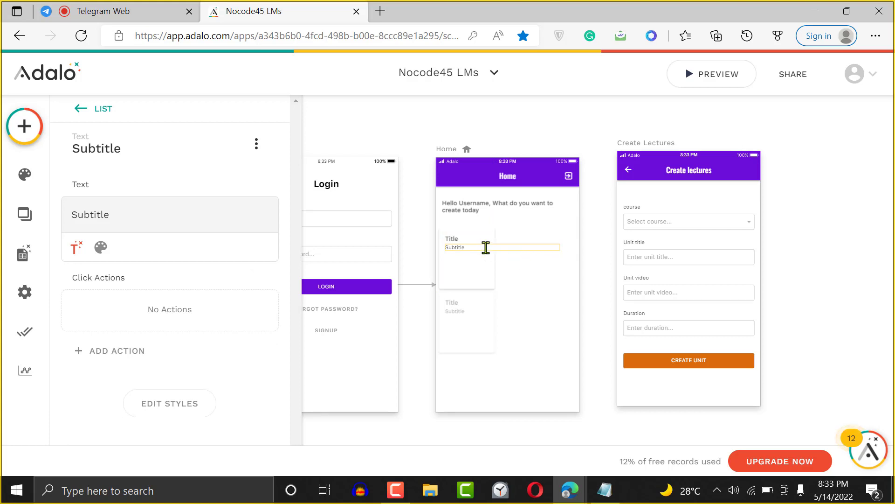
pyautogui.doubleClick(457, 246)
pyautogui.hotkey('ctrl', '+')
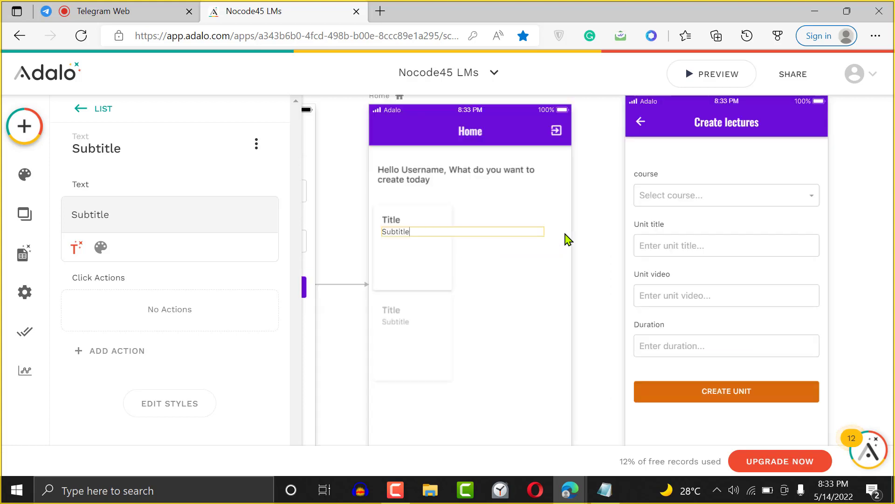
pyautogui.click(586, 237)
pyautogui.click(446, 249)
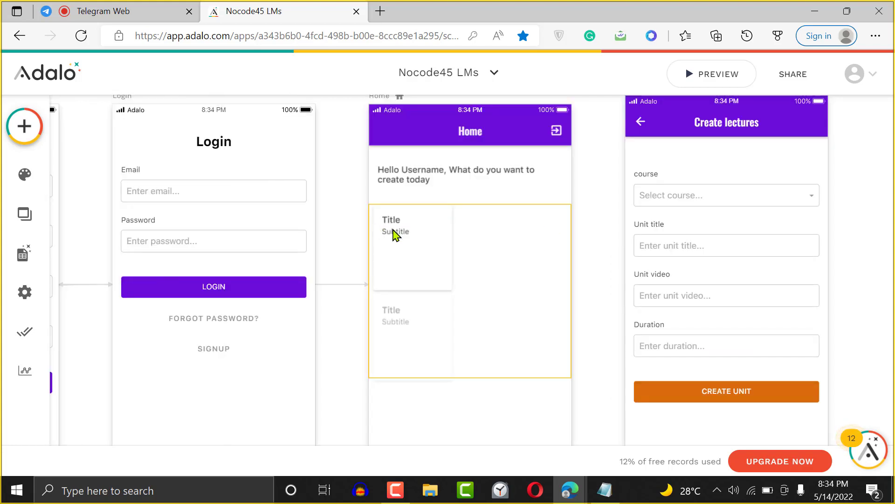
# - Move the Subtitle and Title text to the card's bottom and narrow both to fit
pyautogui.click(394, 233)
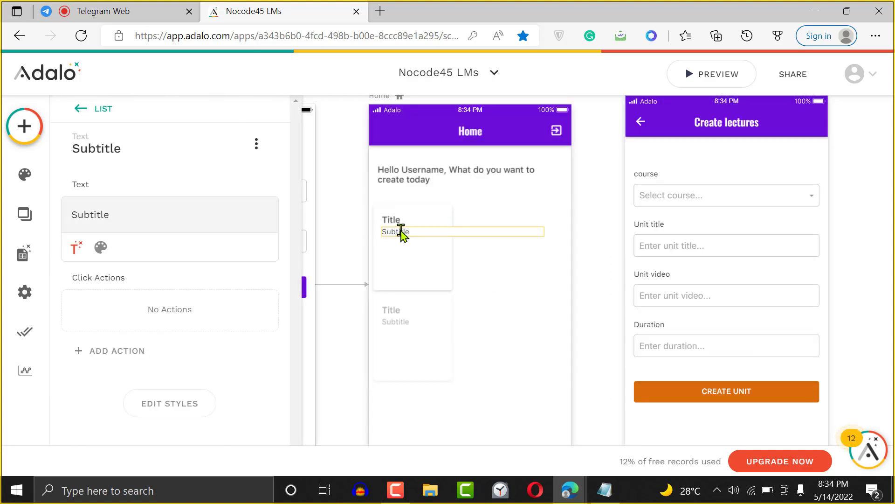
pyautogui.doubleClick(400, 232)
pyautogui.moveTo(424, 228); pyautogui.dragTo(407, 282)
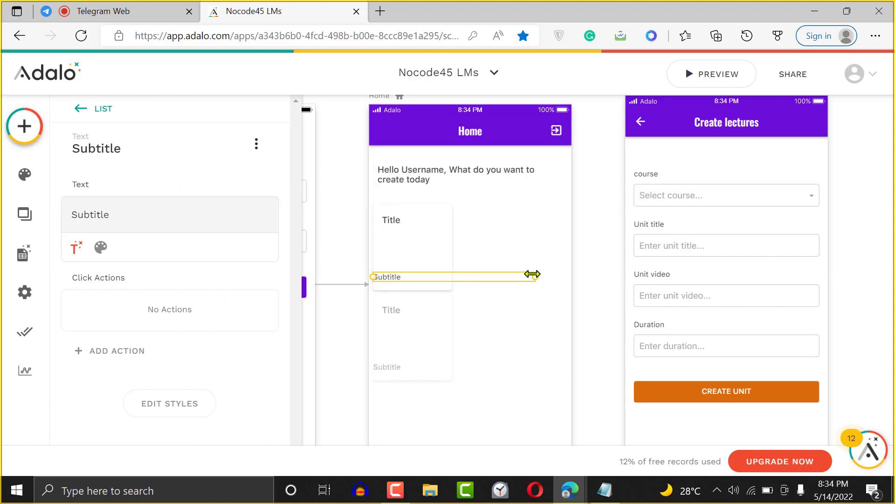
pyautogui.moveTo(534, 276); pyautogui.dragTo(410, 279)
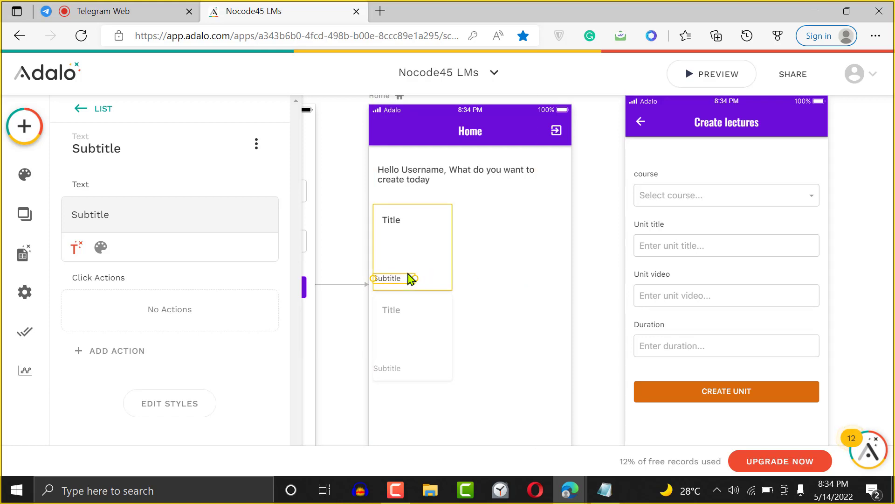
pyautogui.press('Down')
pyautogui.press('Down')
pyautogui.press('Down')
pyautogui.press('Down')
pyautogui.press('Down')
pyautogui.press('Down')
pyautogui.press('Down')
pyautogui.press('Right')
pyautogui.press('Right')
pyautogui.press('Right')
pyautogui.press('Right')
pyautogui.press('Right')
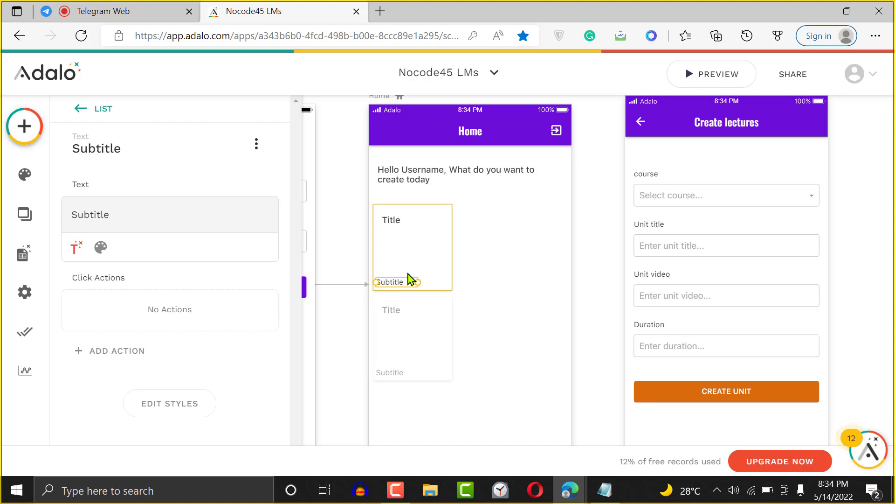
pyautogui.moveTo(399, 227); pyautogui.dragTo(389, 266)
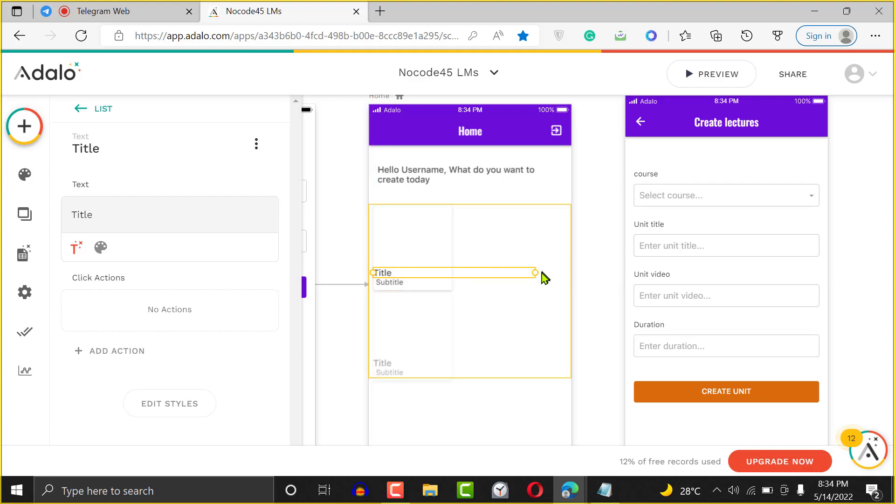
pyautogui.moveTo(535, 272); pyautogui.dragTo(447, 273)
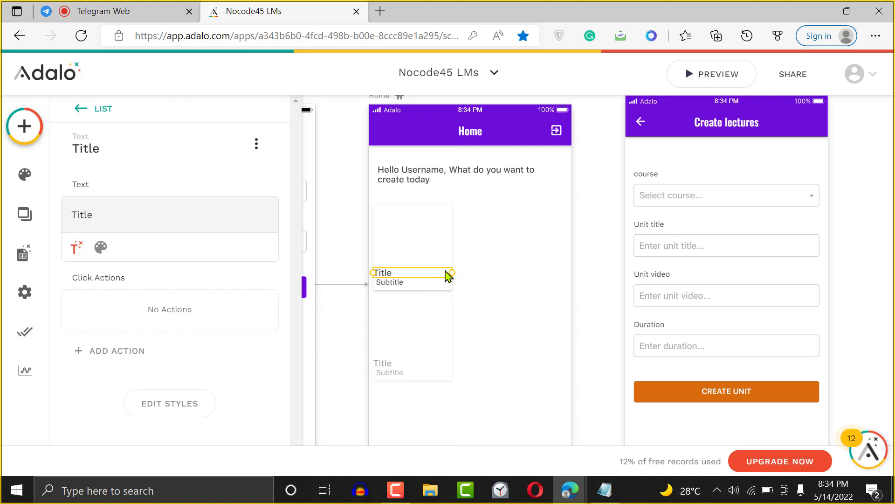
# - Set the card Title text to font size 12 and Bold
pyautogui.click(100, 247)
pyautogui.doubleClick(225, 240)
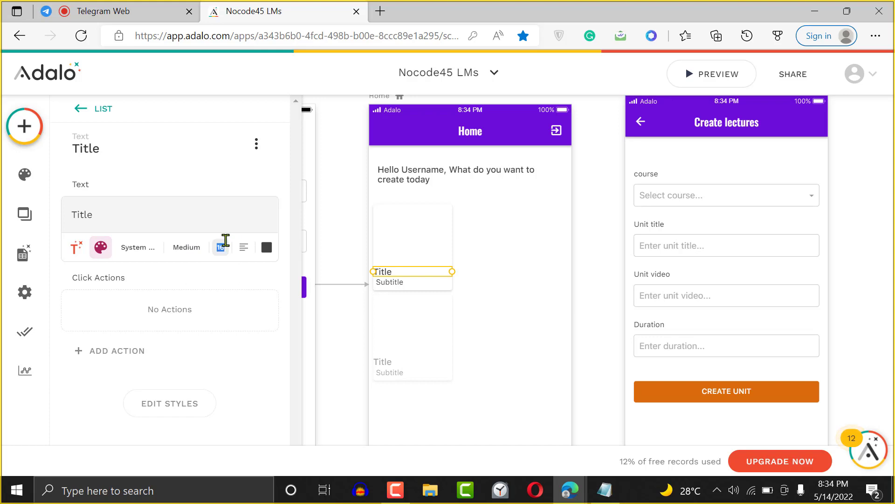
pyautogui.write('12')
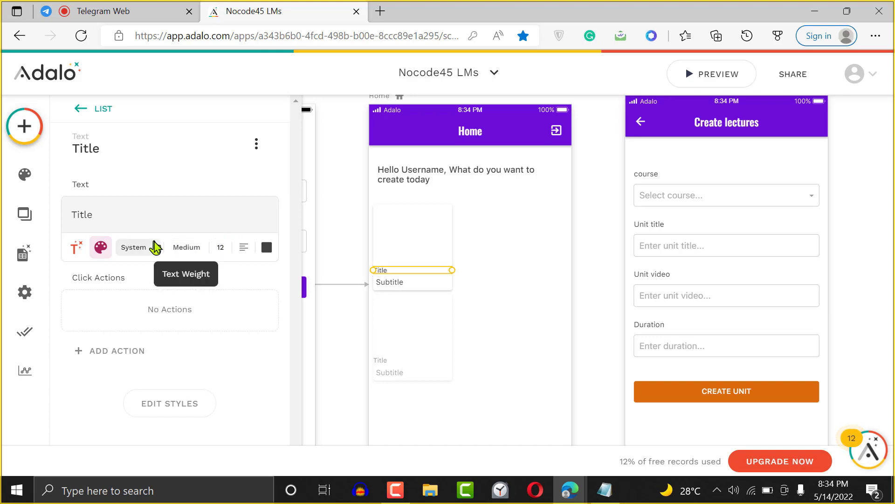
pyautogui.click(187, 248)
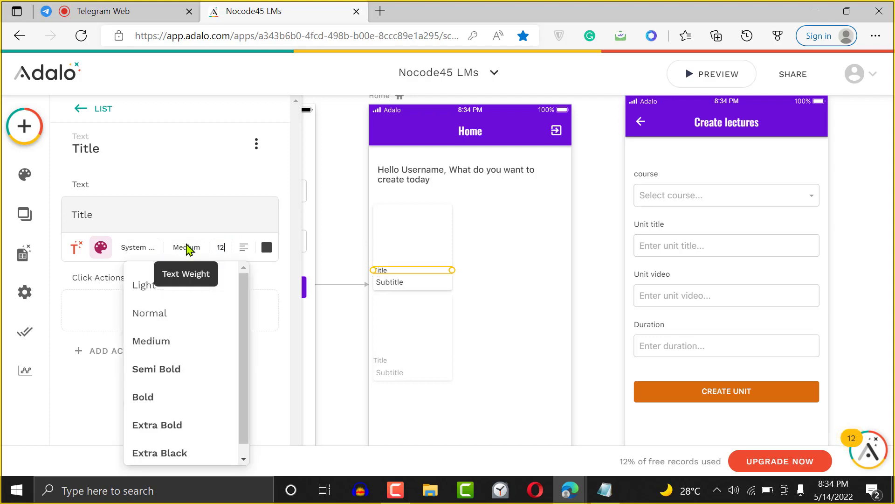
pyautogui.click(167, 399)
# - Set the Subtitle to font size 10, Medium weight, and widen it across the card
pyautogui.click(400, 284)
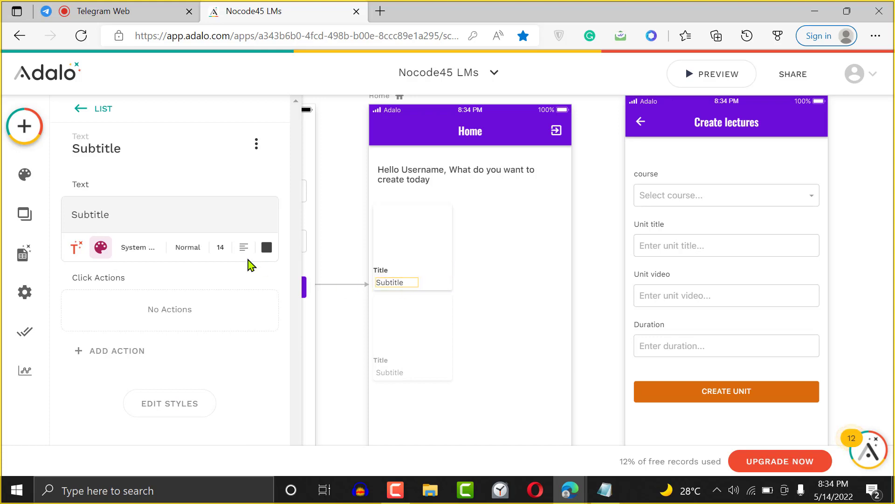
pyautogui.doubleClick(217, 247)
pyautogui.write('10')
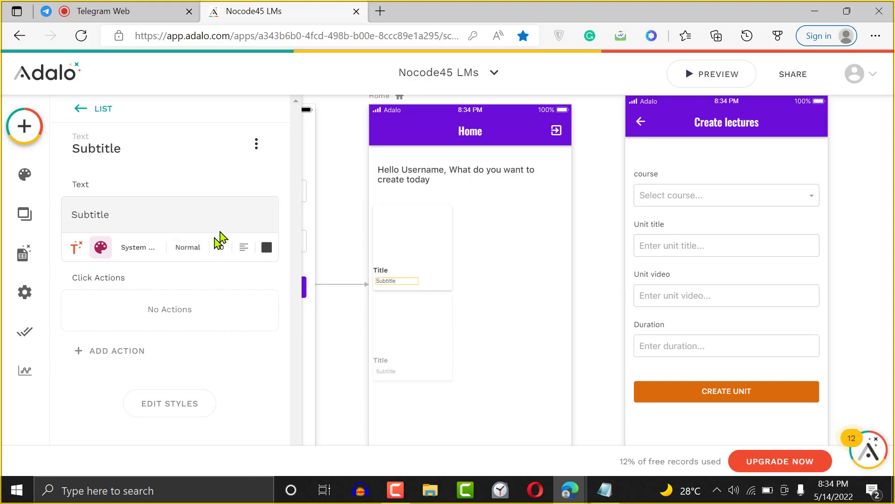
pyautogui.click(191, 249)
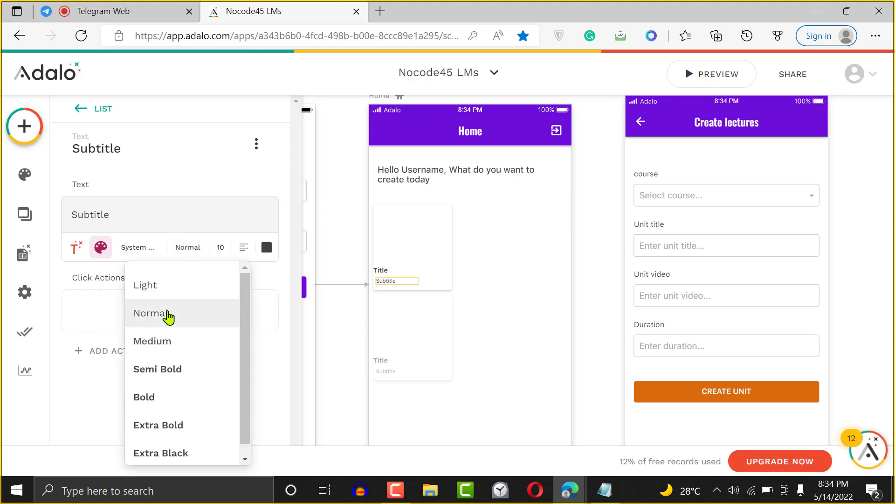
pyautogui.click(169, 339)
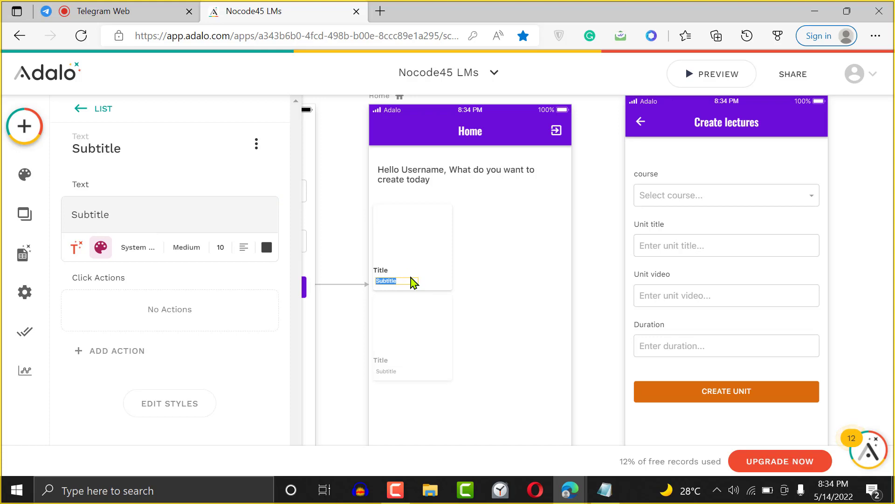
pyautogui.click(434, 278)
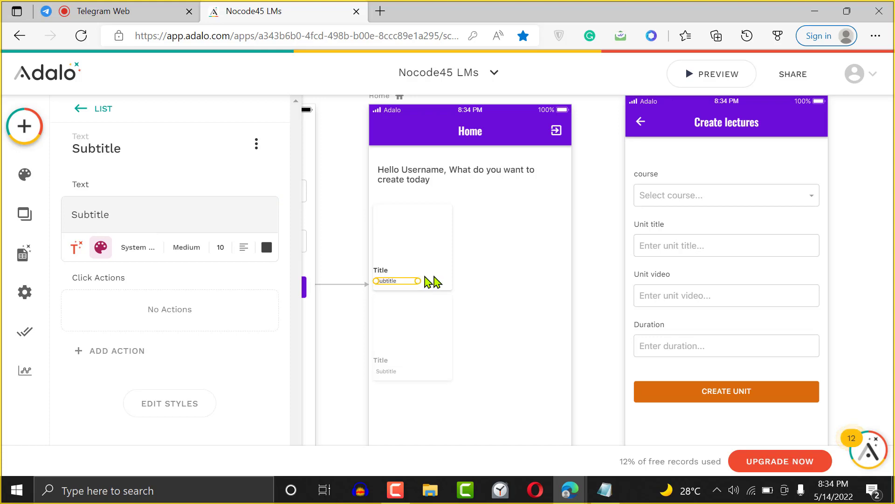
pyautogui.moveTo(420, 281); pyautogui.dragTo(446, 283)
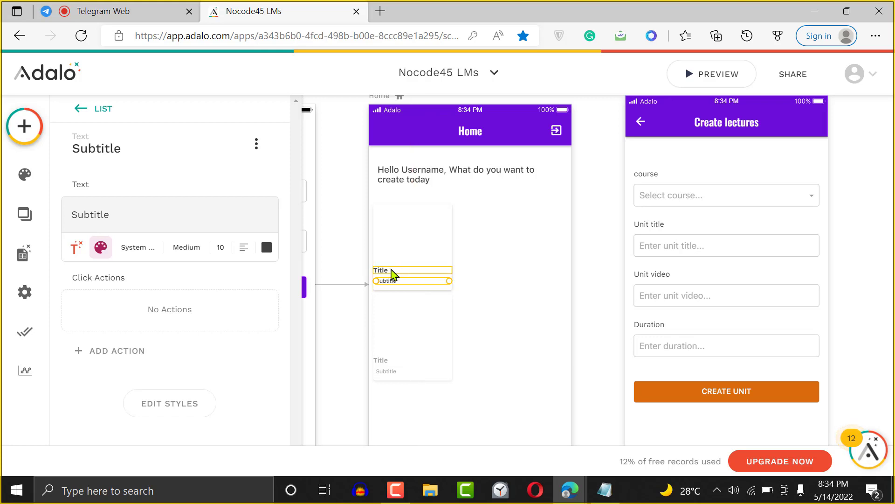
pyautogui.click(543, 247)
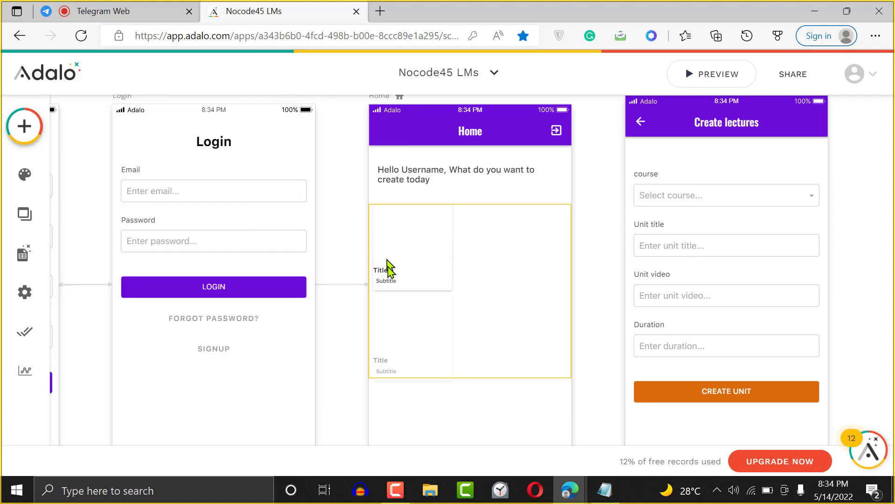
# - Nudge the Title and Subtitle slightly right and narrow the Title text box
pyautogui.click(386, 279)
pyautogui.click(385, 278)
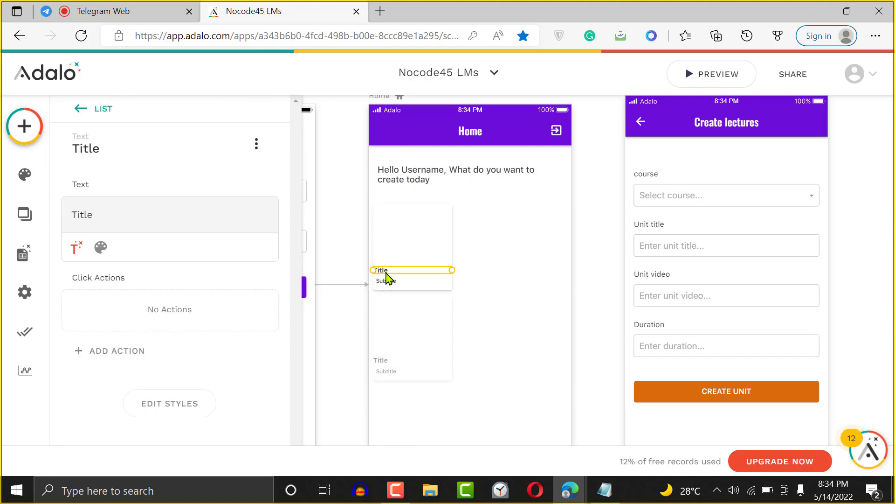
pyautogui.keyDown('shift'); pyautogui.click(386, 281); pyautogui.keyUp('shift')
pyautogui.press('Right')
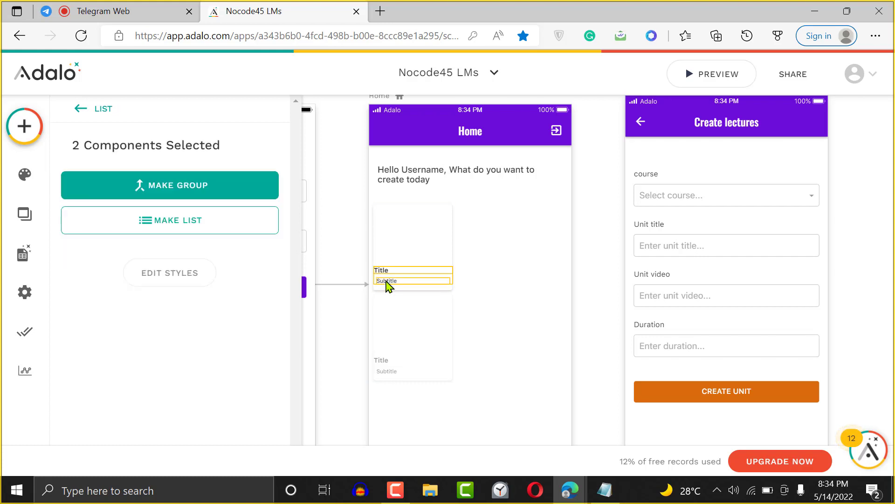
pyautogui.click(438, 271)
pyautogui.click(505, 248)
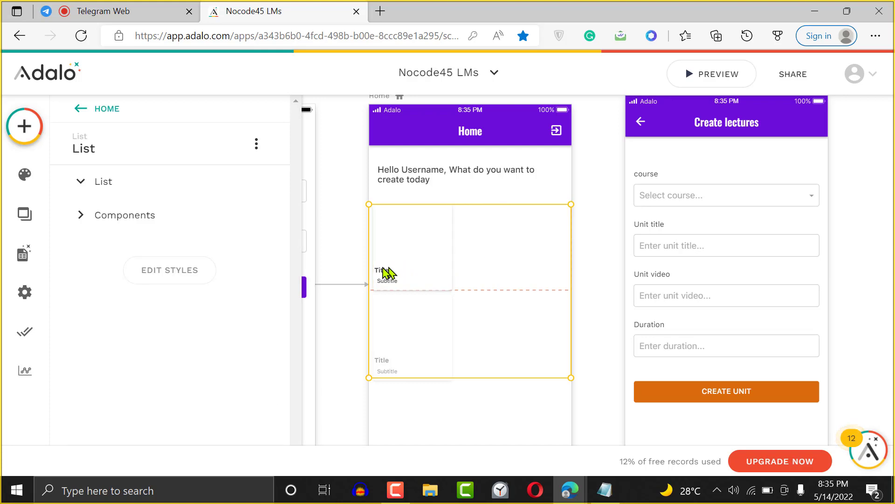
pyautogui.click(384, 272)
pyautogui.moveTo(382, 273); pyautogui.dragTo(387, 274)
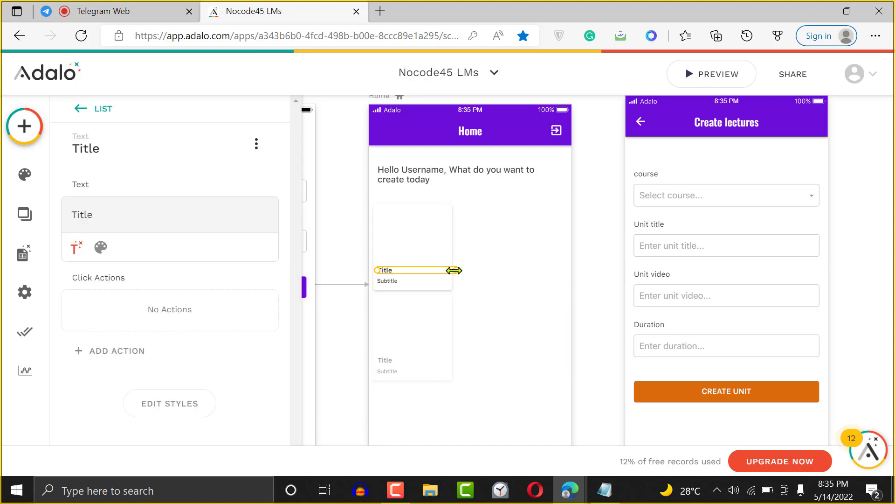
pyautogui.moveTo(454, 270); pyautogui.dragTo(445, 271)
pyautogui.click(498, 245)
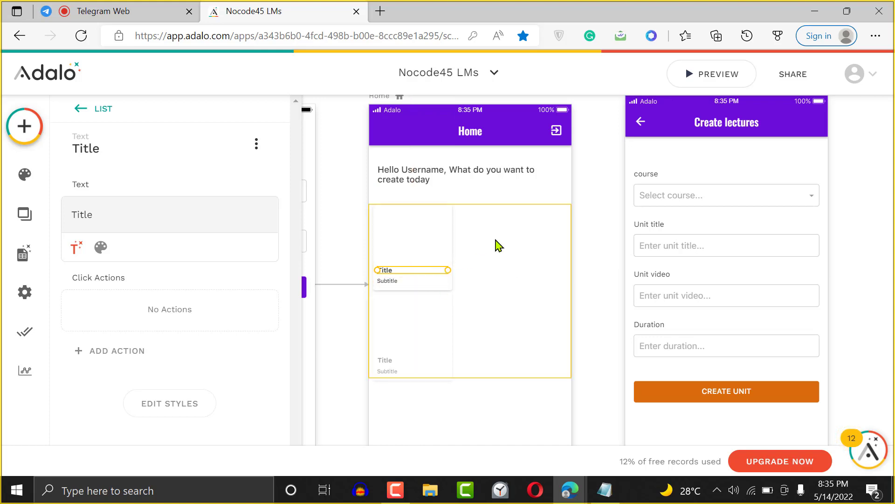
# - Bring up the Add Component panel and scroll to the Image component
pyautogui.click(35, 138)
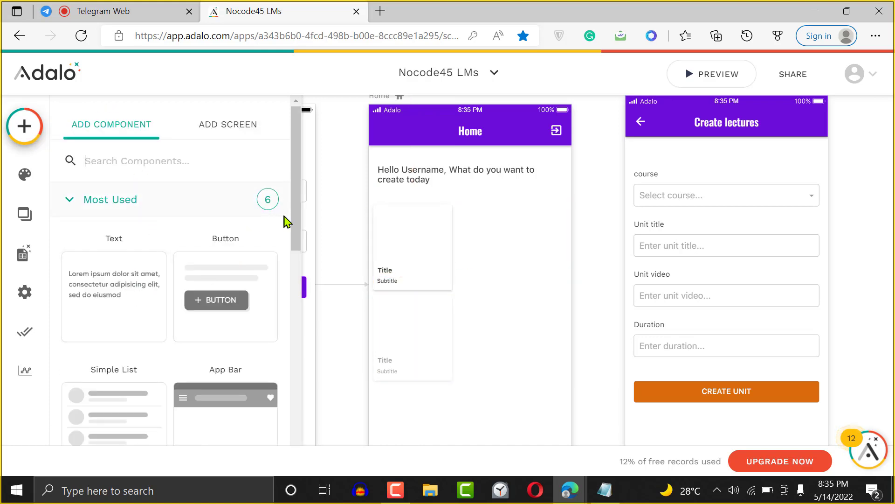
pyautogui.moveTo(295, 229); pyautogui.dragTo(290, 372)
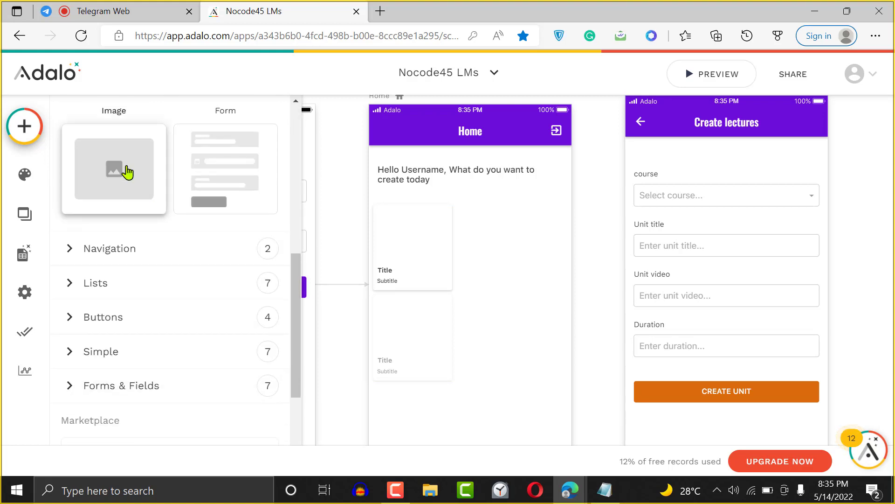
pyautogui.moveTo(126, 172); pyautogui.dragTo(483, 237)
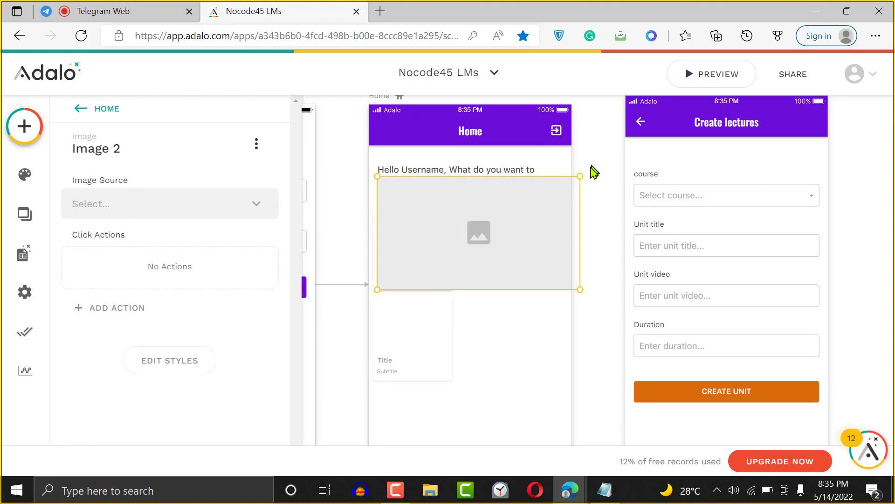
# - Shrink the new image placeholder and place it at the top of the course card
pyautogui.moveTo(582, 173); pyautogui.dragTo(448, 245)
pyautogui.moveTo(410, 272); pyautogui.dragTo(411, 240)
pyautogui.click(461, 217)
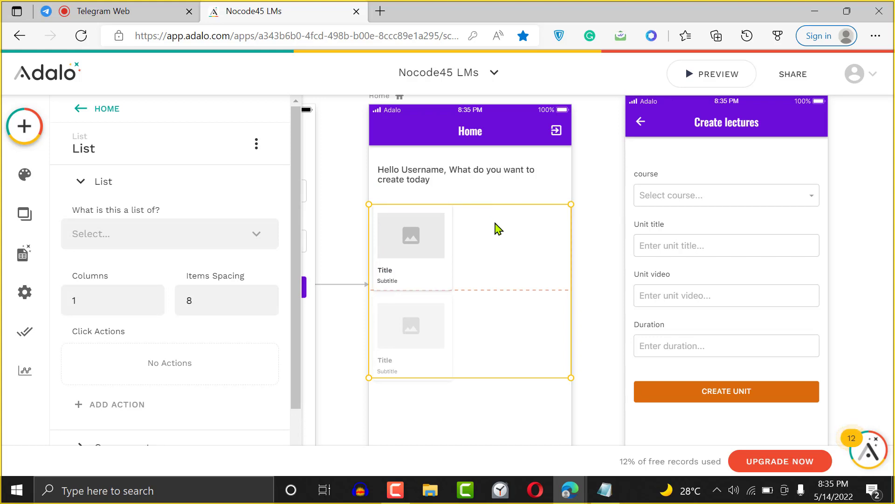
# - Raise the list's item spacing to 25
pyautogui.click(269, 295)
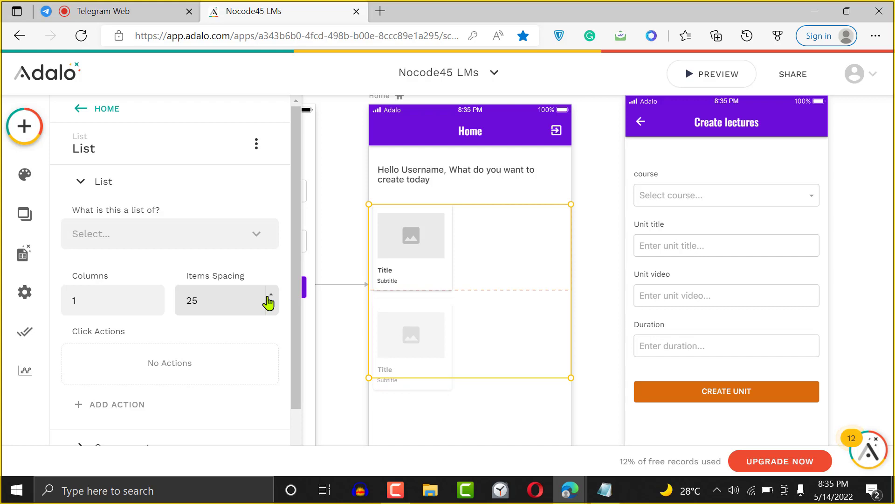
pyautogui.click(427, 285)
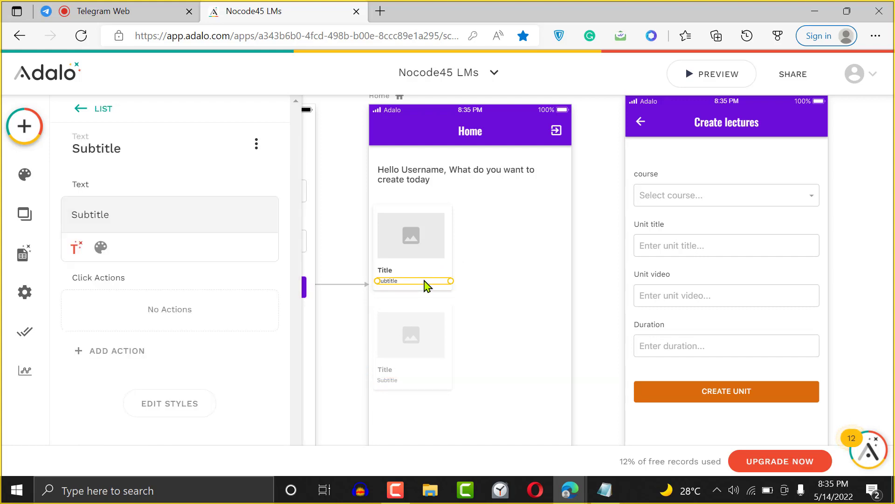
pyautogui.click(443, 270)
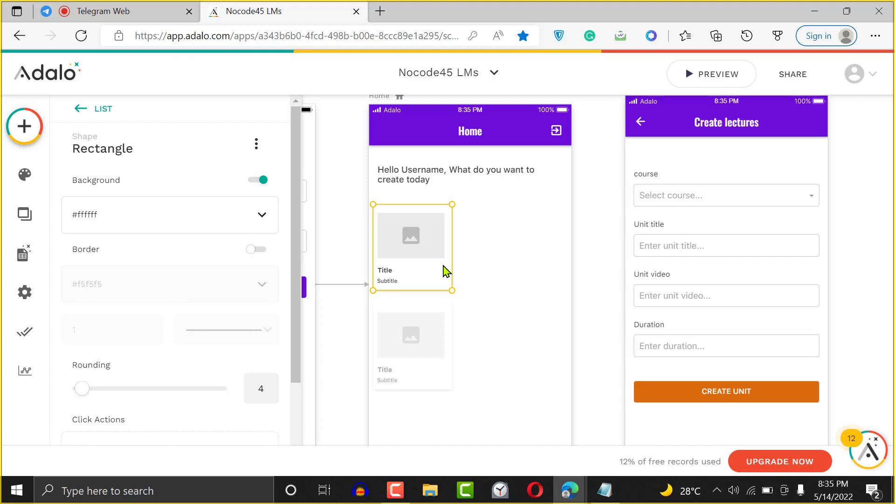
pyautogui.click(499, 255)
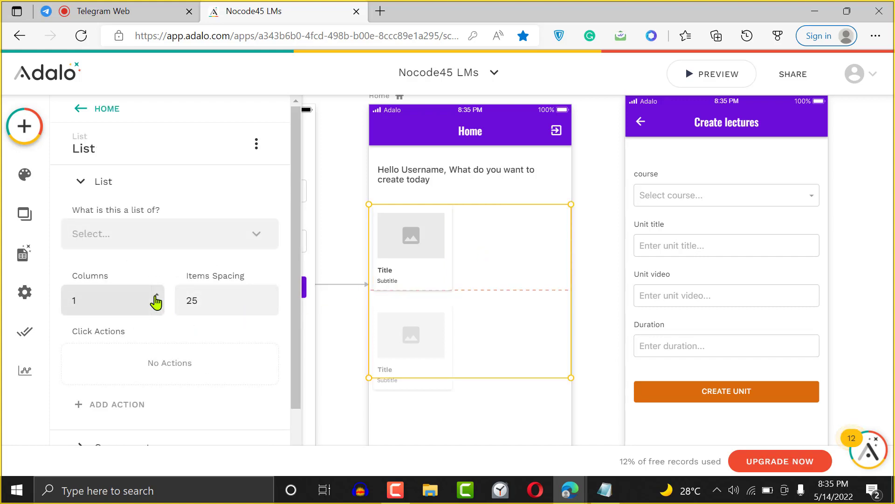
# - Show the course list in two columns with item spacing reduced to 15
pyautogui.click(156, 297)
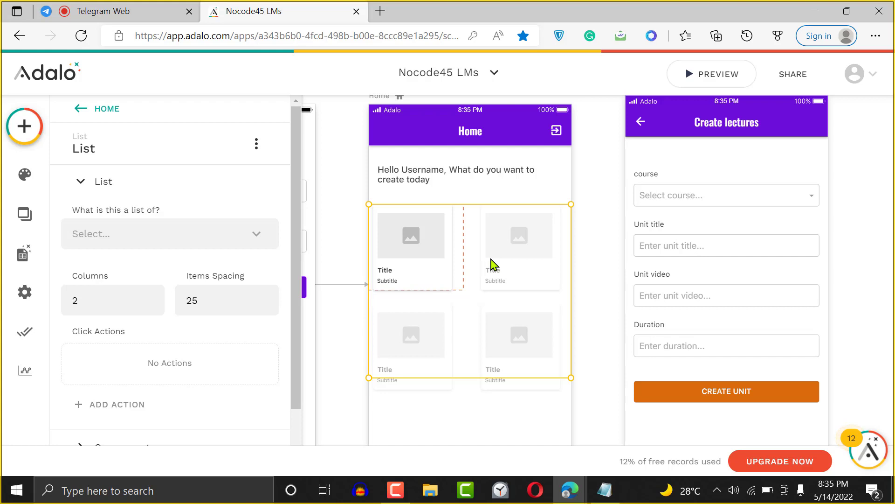
pyautogui.click(271, 306)
pyautogui.click(271, 306)
pyautogui.click(271, 307)
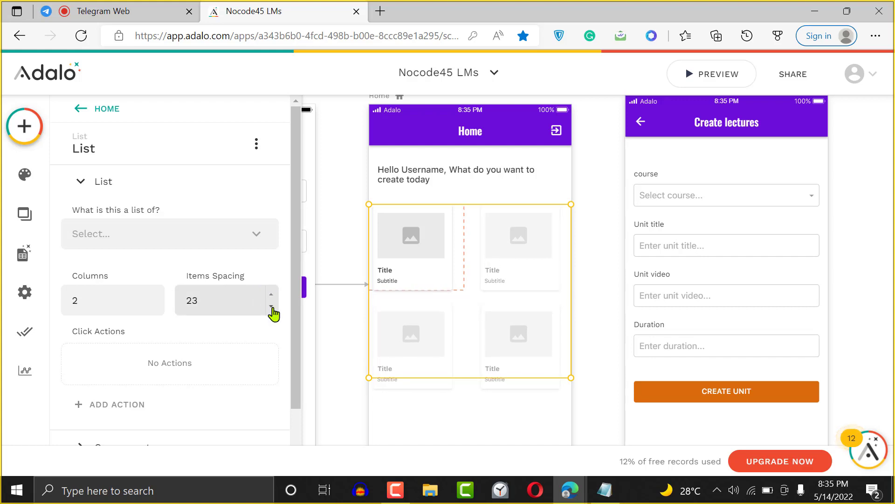
pyautogui.click(271, 306)
pyautogui.click(271, 307)
pyautogui.click(270, 307)
pyautogui.click(271, 307)
pyautogui.click(271, 307)
pyautogui.click(271, 307)
pyautogui.click(271, 306)
pyautogui.click(271, 306)
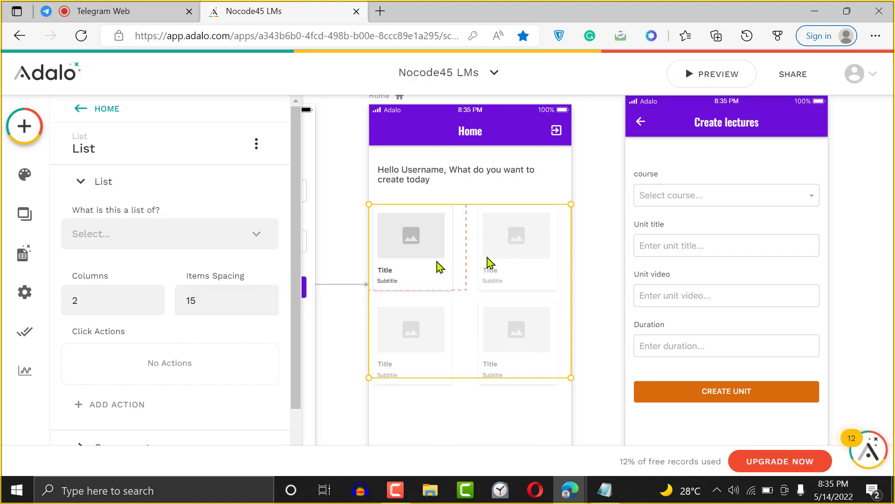
pyautogui.click(603, 220)
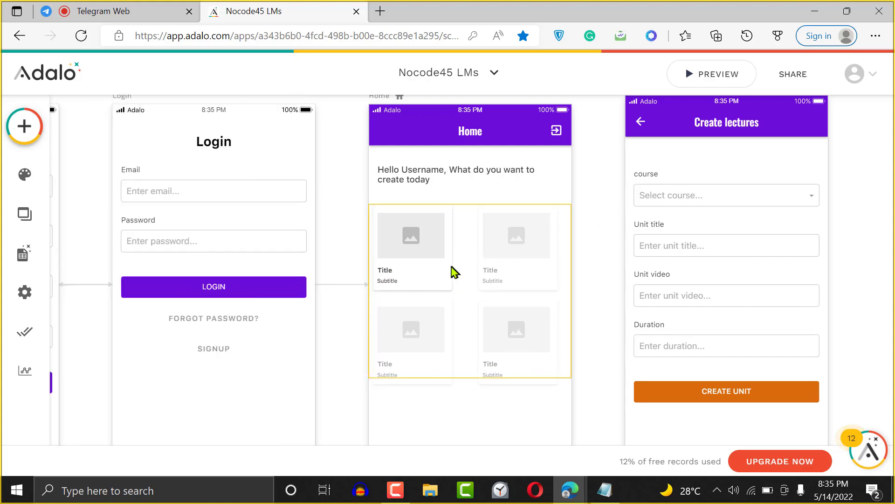
# - Shift the first card's image slightly to the right
pyautogui.click(434, 271)
pyautogui.click(434, 271)
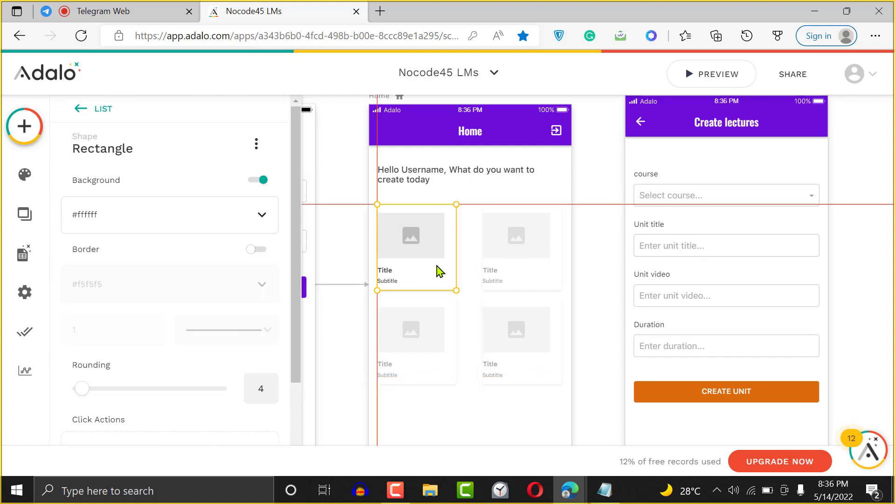
pyautogui.click(532, 252)
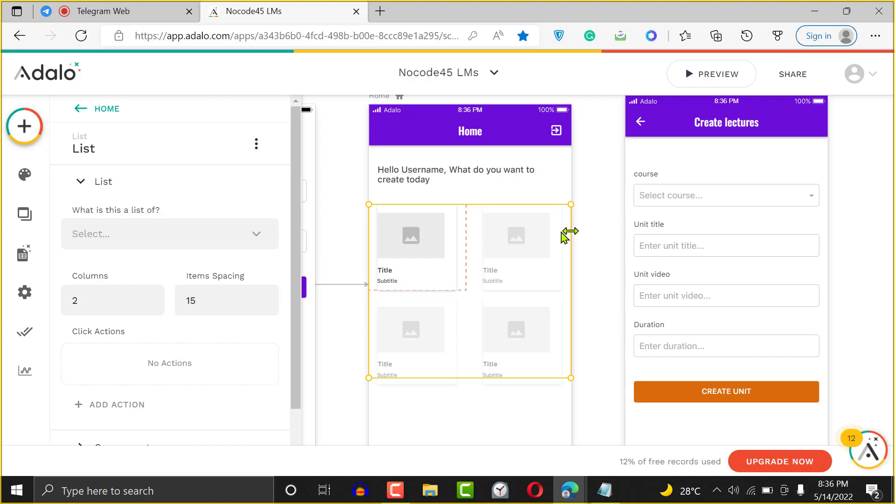
pyautogui.click(432, 236)
pyautogui.moveTo(433, 236); pyautogui.dragTo(439, 237)
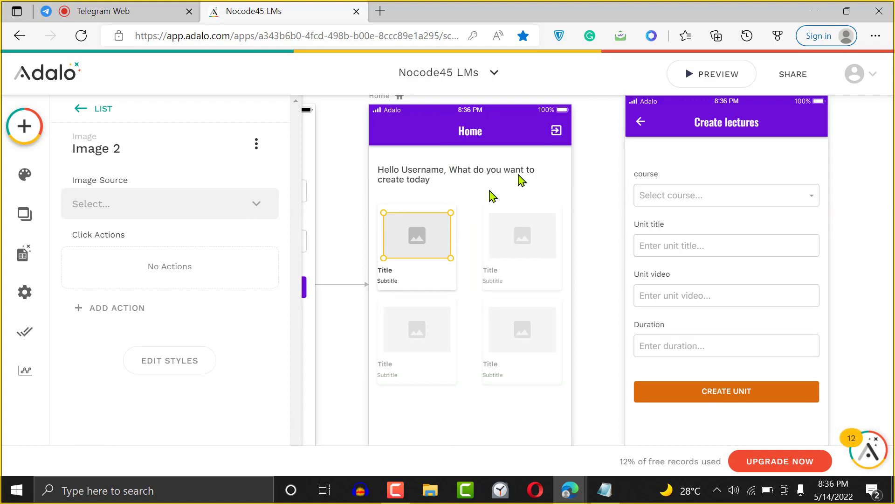
pyautogui.click(536, 201)
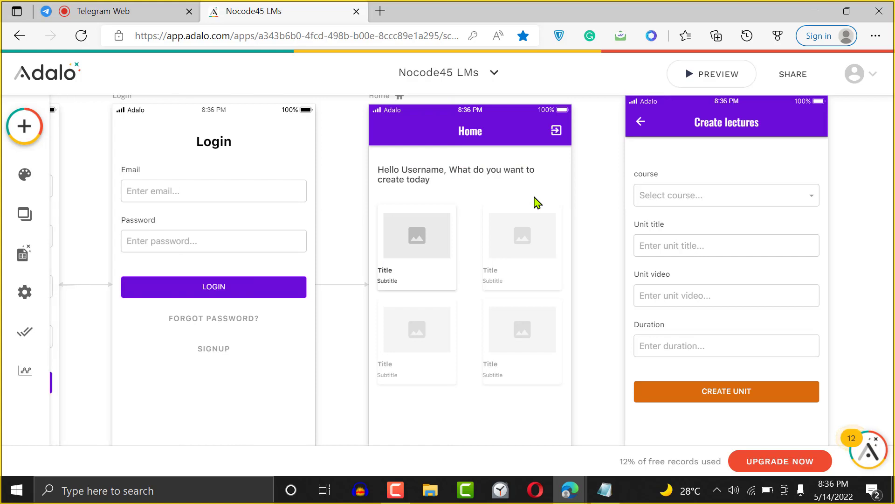
# - Nudge the cards' Title and Subtitle text together one step right
pyautogui.click(385, 272)
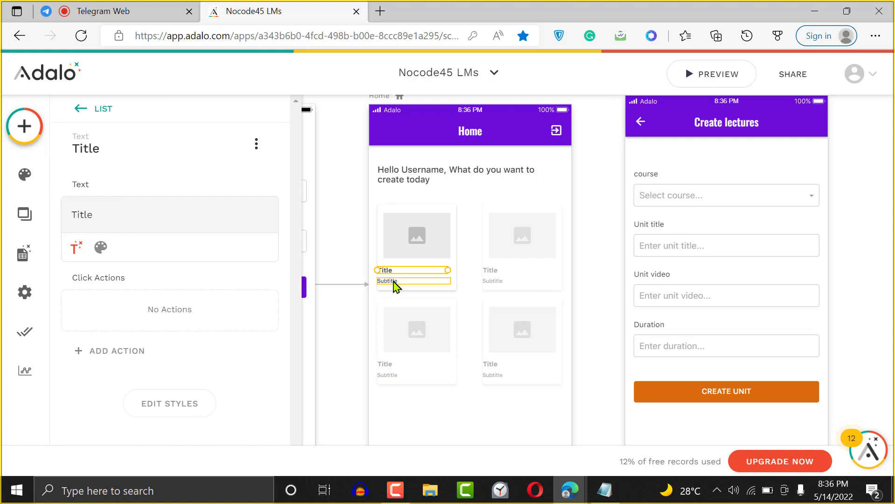
pyautogui.keyDown('shift'); pyautogui.click(394, 281); pyautogui.keyUp('shift')
pyautogui.keyDown('shift'); pyautogui.click(394, 281); pyautogui.keyUp('shift')
pyautogui.keyDown('shift'); pyautogui.click(395, 282); pyautogui.keyUp('shift')
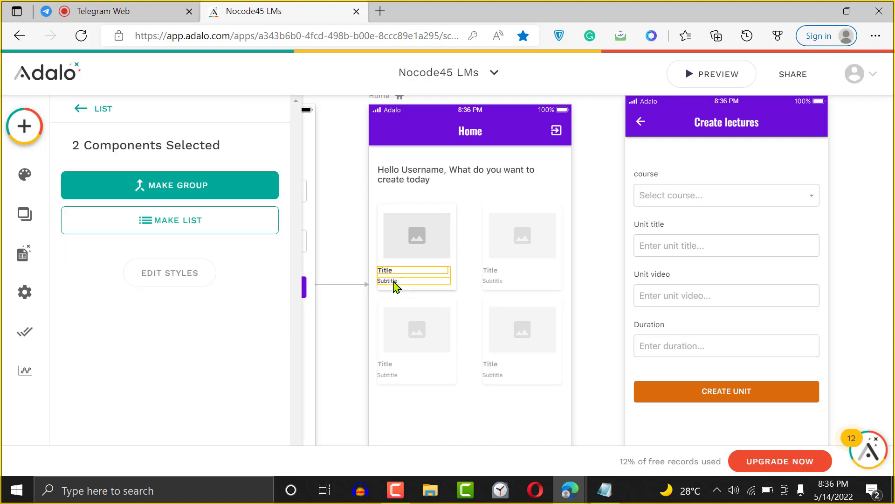
pyautogui.press('Right')
pyautogui.press('Right')
pyautogui.press('Right')
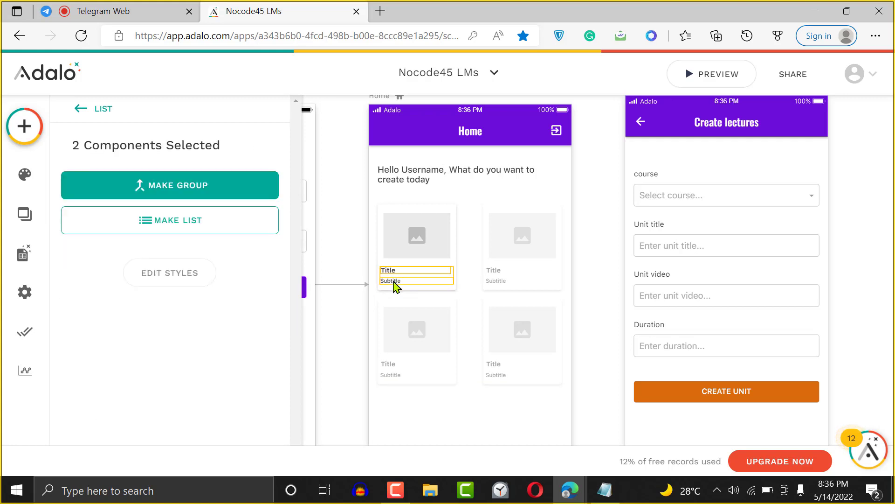
pyautogui.click(607, 248)
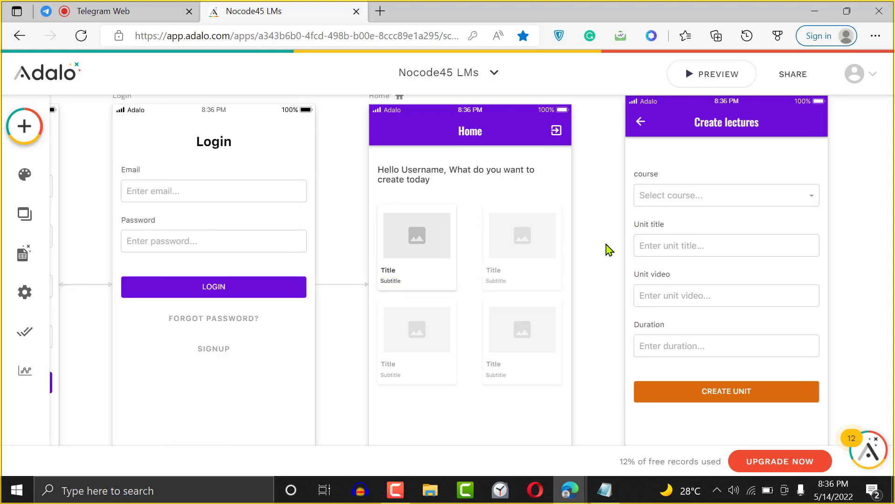
pyautogui.click(485, 268)
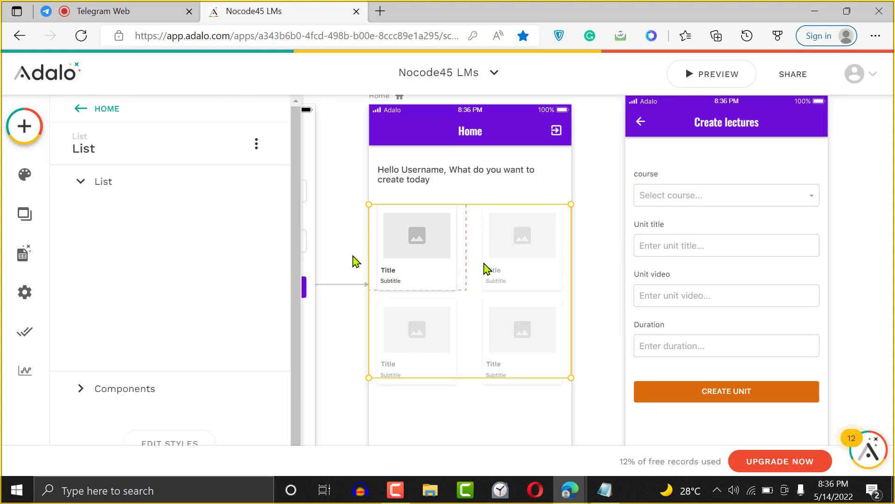
# - Make the list show the Courses collection filtered to All courses, then select the first card's image
pyautogui.click(142, 239)
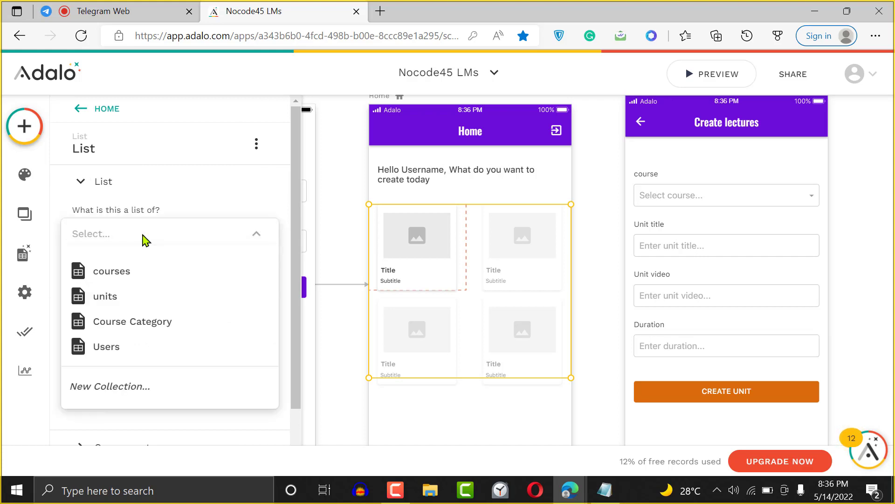
pyautogui.click(139, 273)
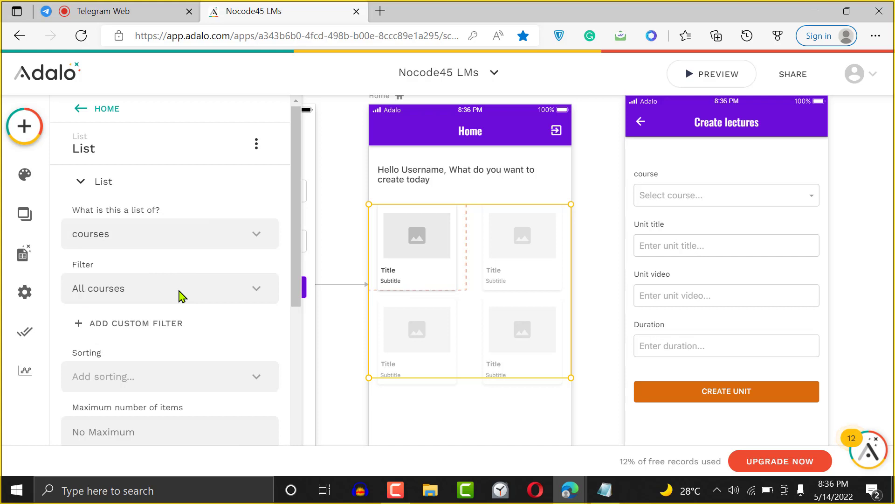
pyautogui.click(260, 288)
pyautogui.click(260, 289)
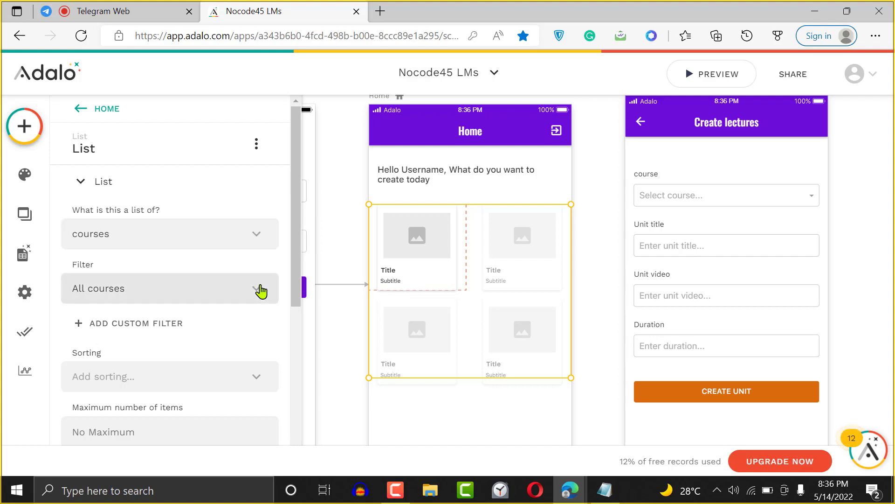
pyautogui.click(260, 289)
pyautogui.click(177, 209)
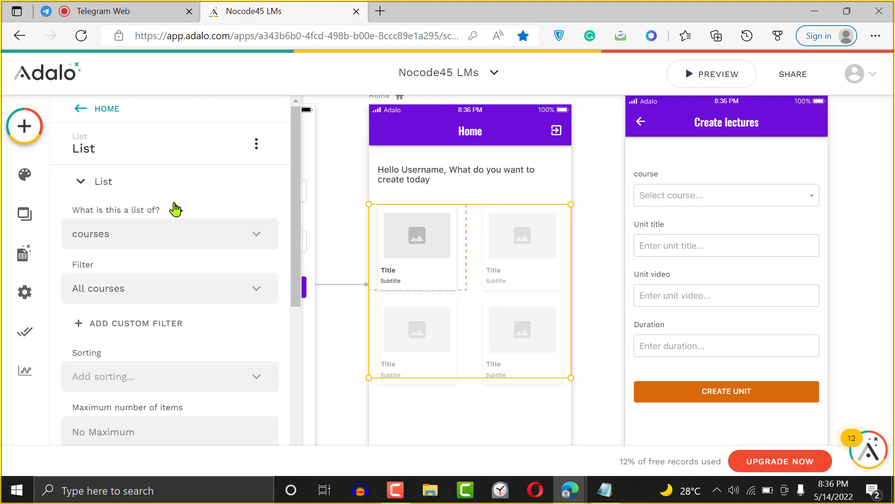
pyautogui.click(233, 288)
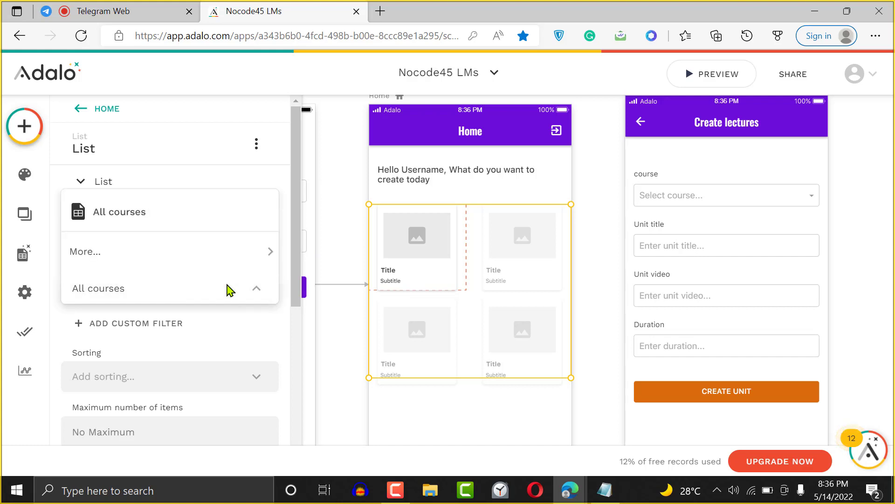
pyautogui.click(219, 222)
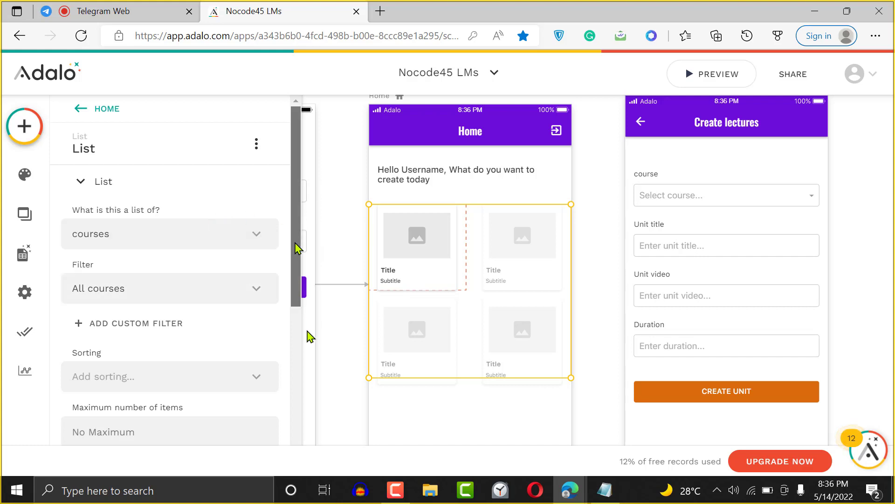
pyautogui.scroll(-3, 311, 336)
pyautogui.scroll(2, 318, 266)
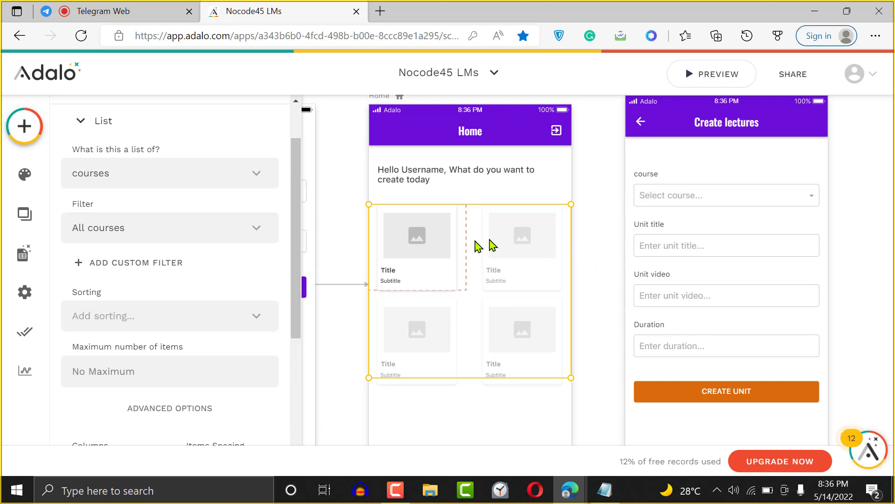
pyautogui.click(422, 238)
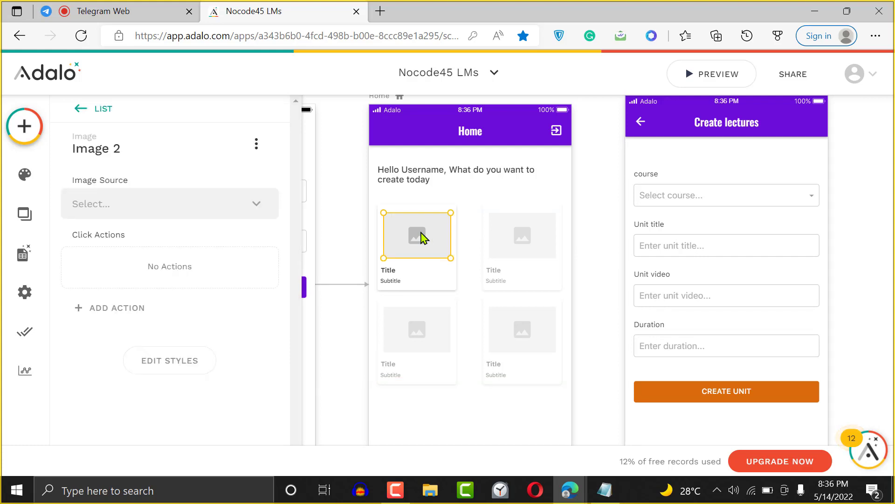
# - Set the card image source to Current Course's Course cover photo
pyautogui.click(222, 206)
pyautogui.moveTo(192, 276)
pyautogui.moveTo(347, 277)
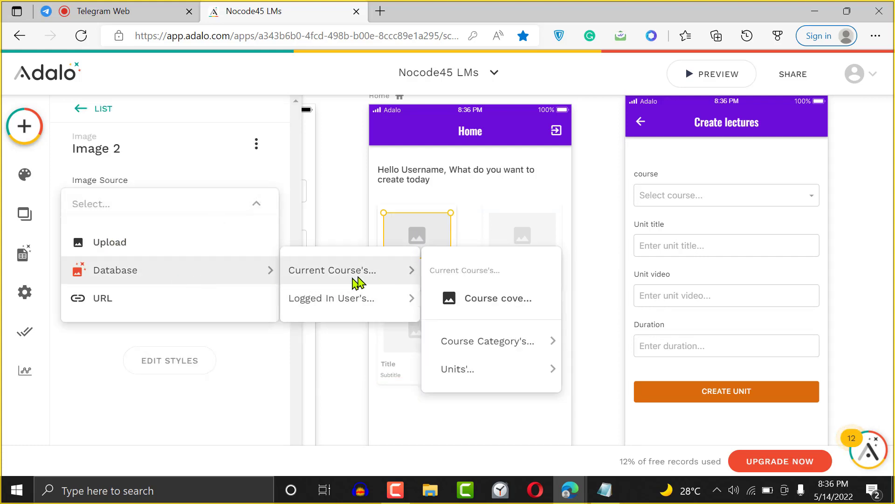
pyautogui.click(497, 309)
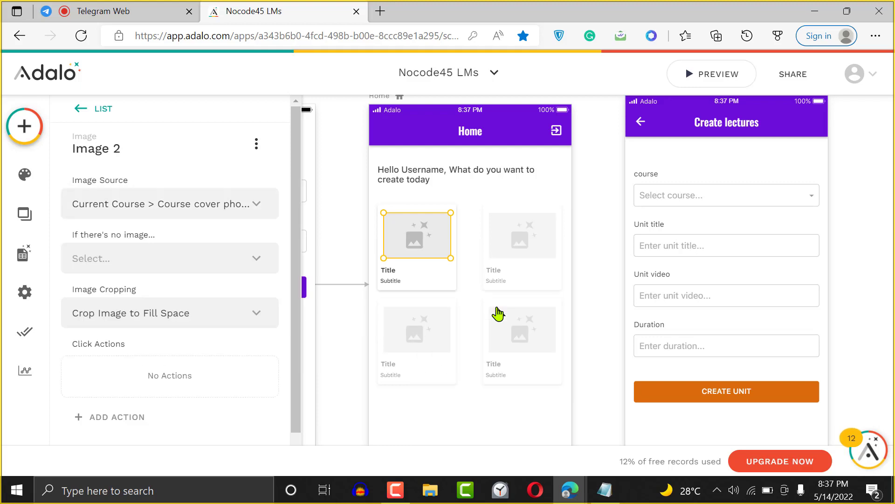
# - Replace the Title placeholder with magic text showing Current Course's Name
pyautogui.click(394, 272)
pyautogui.doubleClick(152, 208)
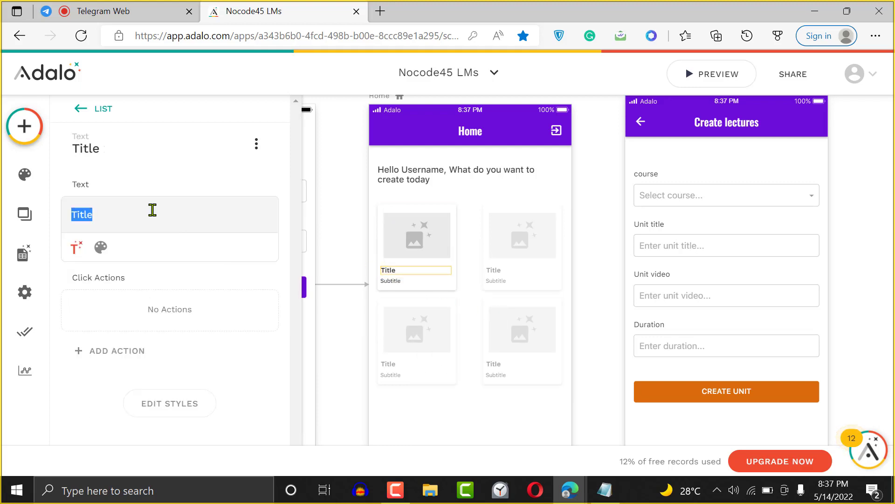
pyautogui.press('BackSpace')
pyautogui.click(32, 254)
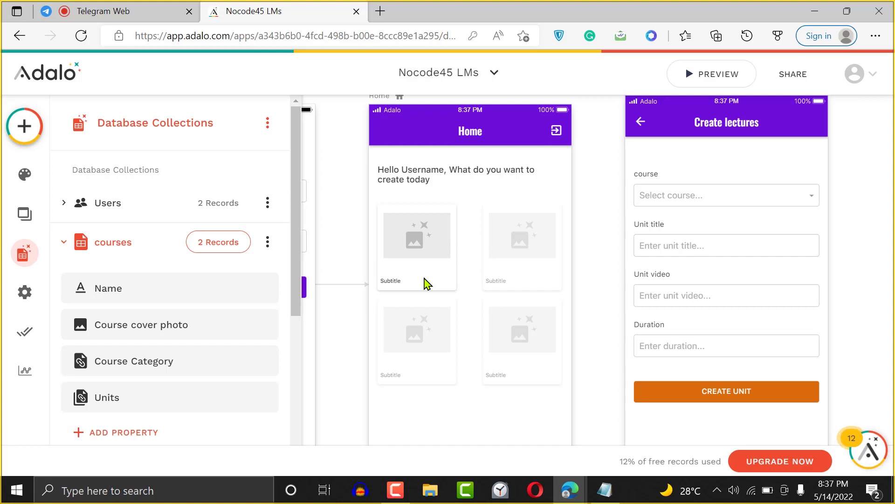
pyautogui.click(415, 272)
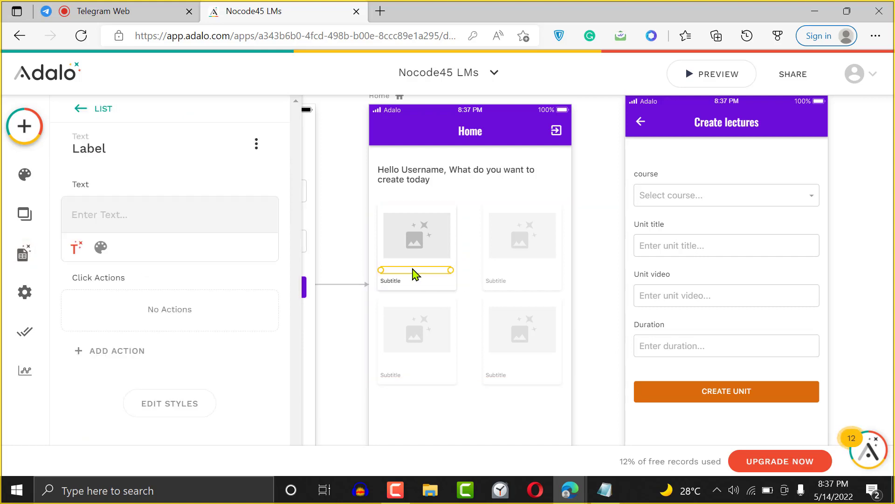
pyautogui.click(76, 248)
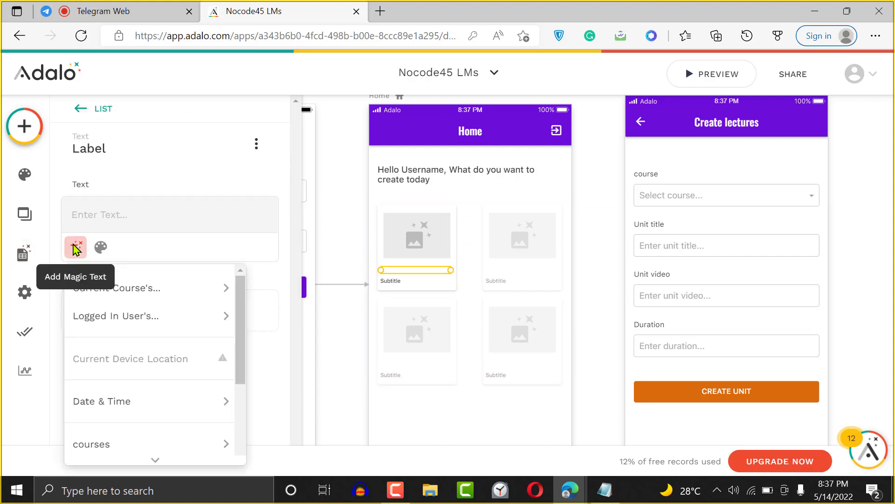
pyautogui.moveTo(224, 288)
pyautogui.moveTo(346, 324)
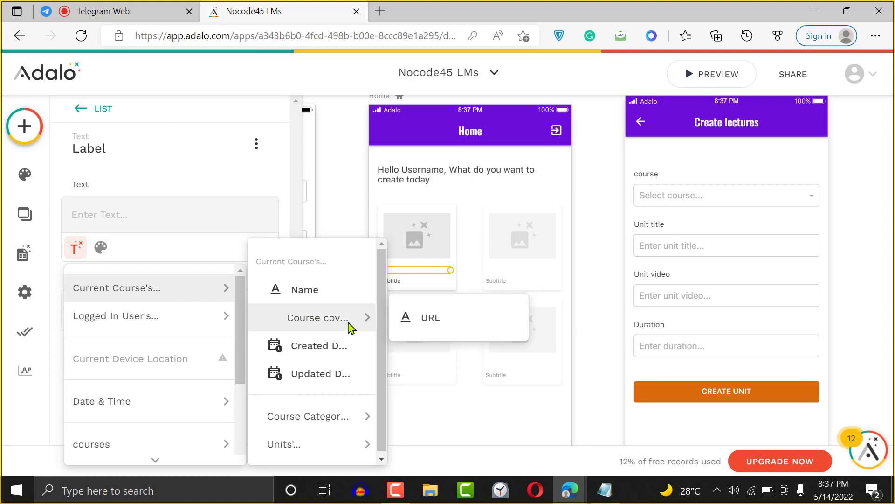
pyautogui.click(320, 290)
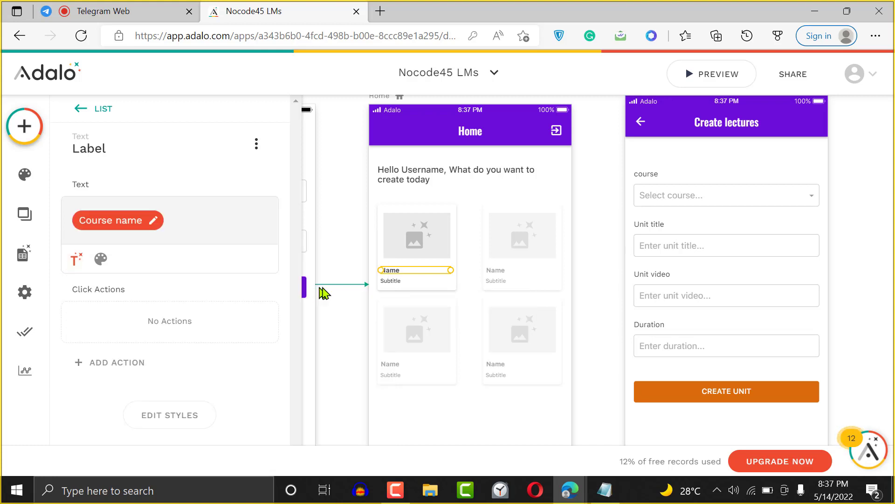
pyautogui.click(398, 281)
pyautogui.click(398, 281)
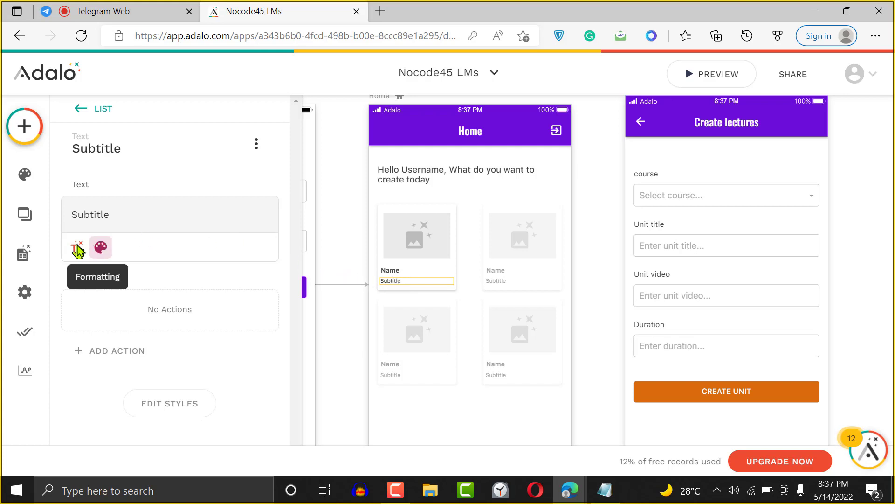
# - Insert magic text Current Course's Course Category Name into the Subtitle
pyautogui.click(75, 247)
pyautogui.doubleClick(140, 228)
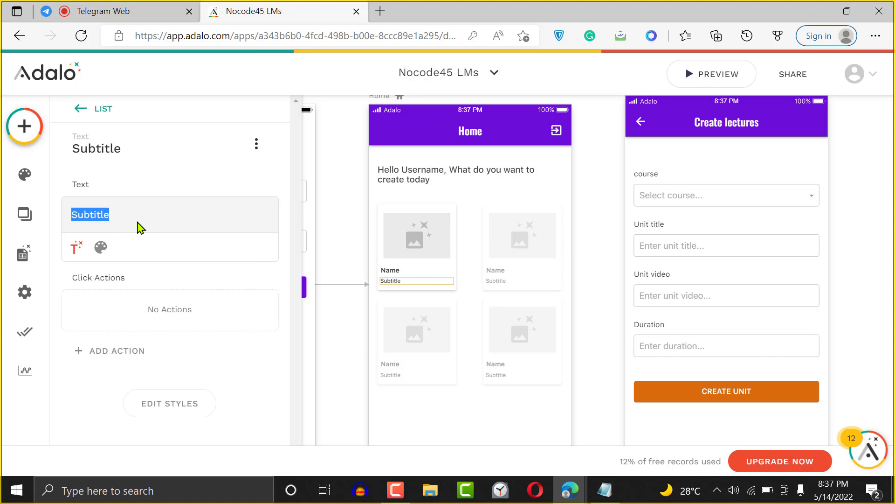
pyautogui.click(76, 247)
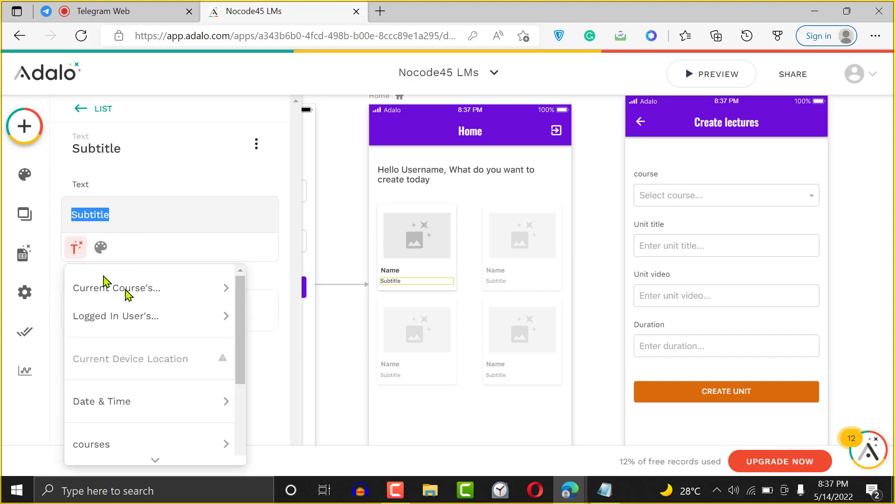
pyautogui.moveTo(227, 290)
pyautogui.moveTo(334, 426)
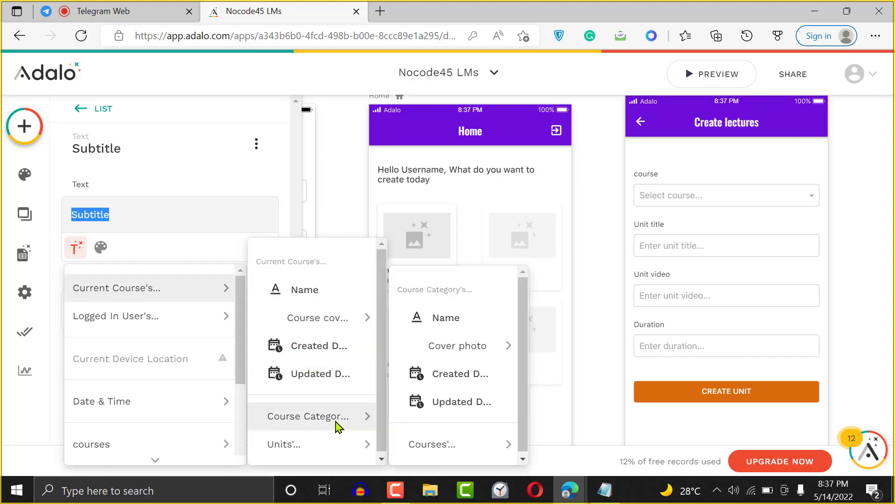
pyautogui.click(445, 322)
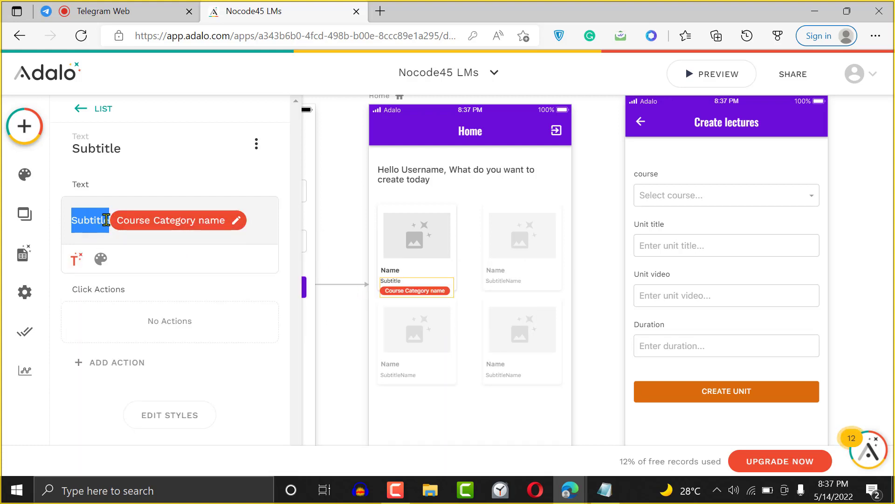
# - Delete the leftover 'Subtitle' word and launch the app preview
pyautogui.click(107, 220)
pyautogui.press('BackSpace')
pyautogui.press('BackSpace')
pyautogui.press('BackSpace')
pyautogui.press('BackSpace')
pyautogui.press('BackSpace')
pyautogui.press('BackSpace')
pyautogui.press('BackSpace')
pyautogui.press('BackSpace')
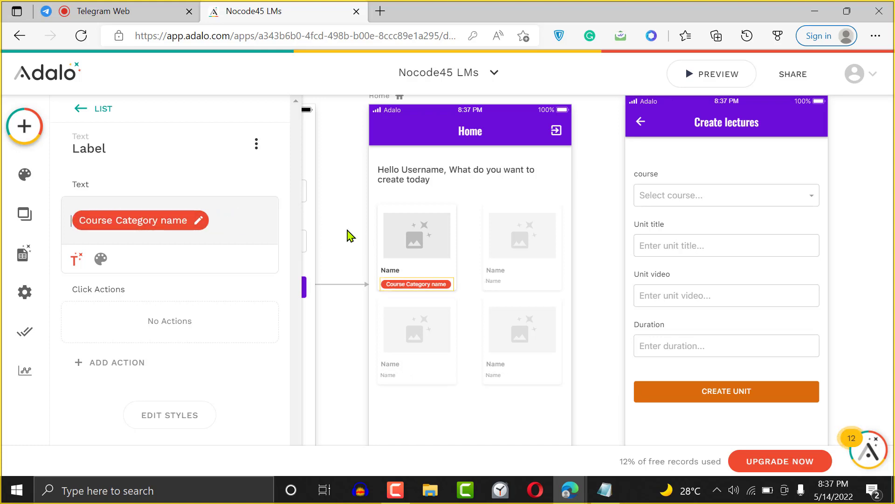
pyautogui.click(346, 233)
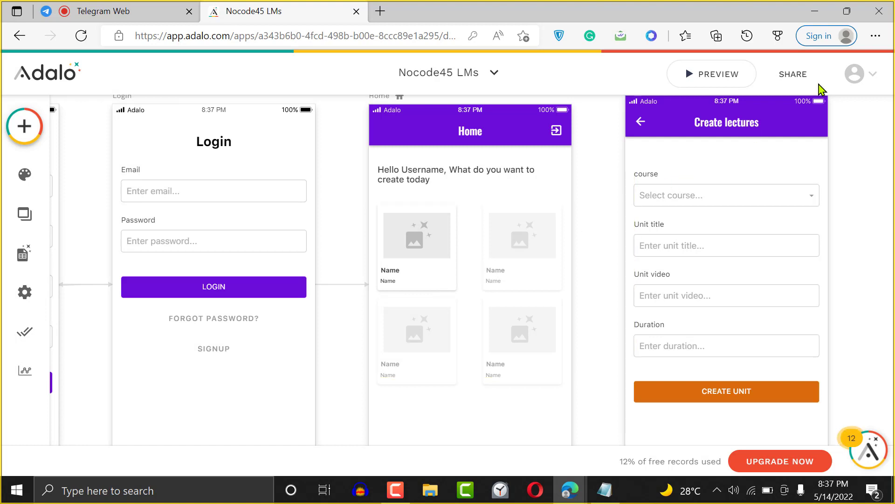
pyautogui.click(723, 80)
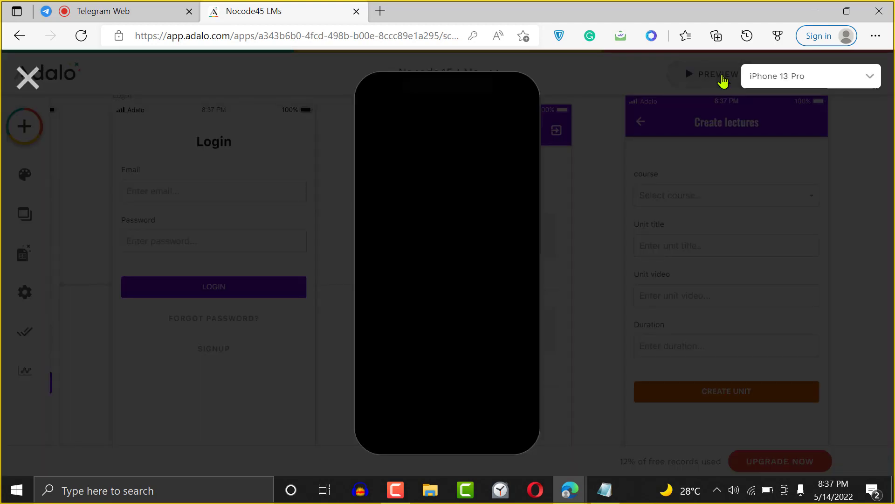
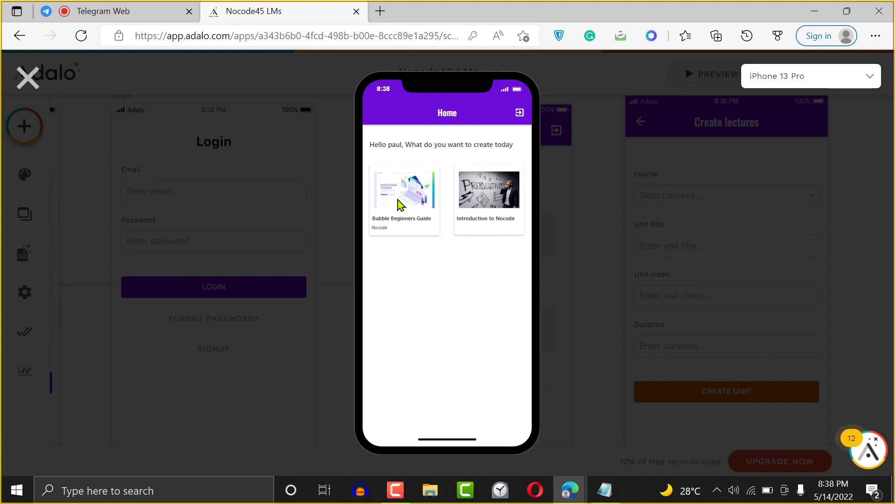
# - Close the app preview and drag the Home screen's bottom edge down to make it taller
pyautogui.click(23, 78)
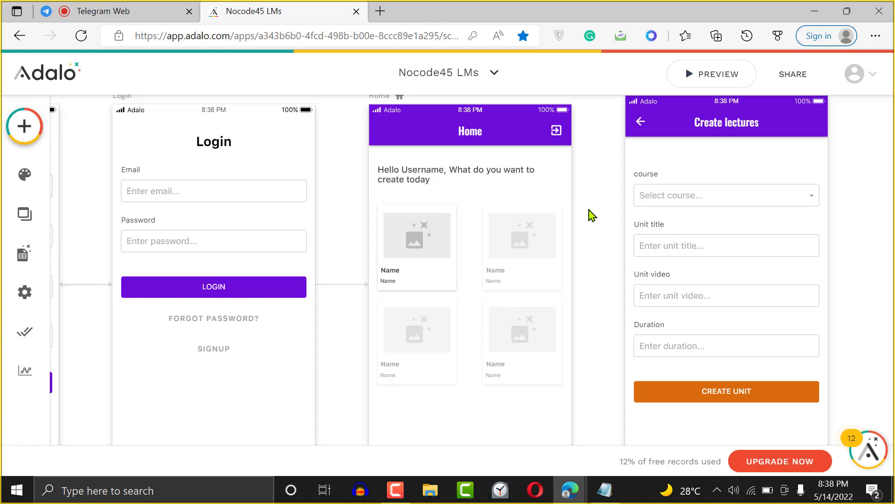
pyautogui.scroll(-2, 592, 215)
pyautogui.scroll(-3, 592, 215)
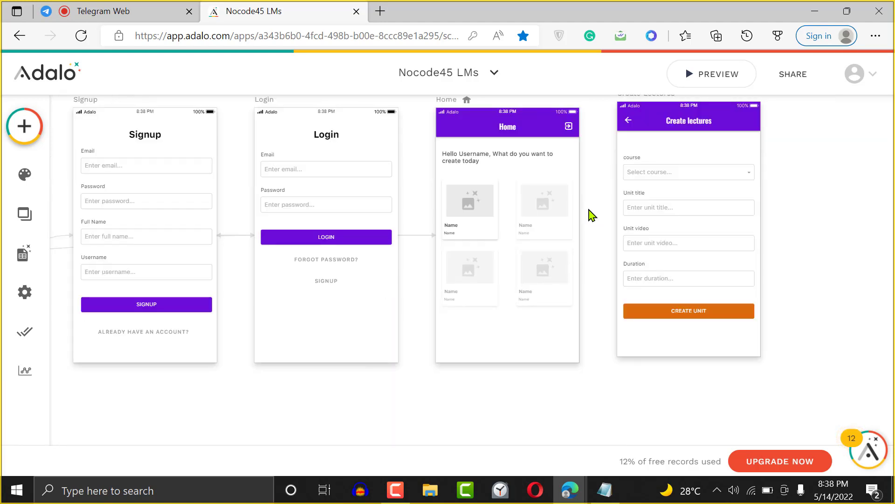
pyautogui.click(453, 107)
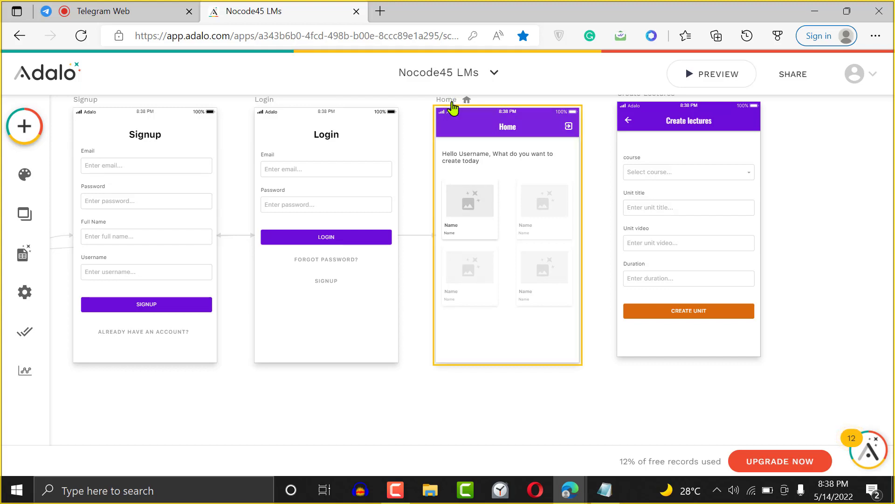
pyautogui.click(452, 107)
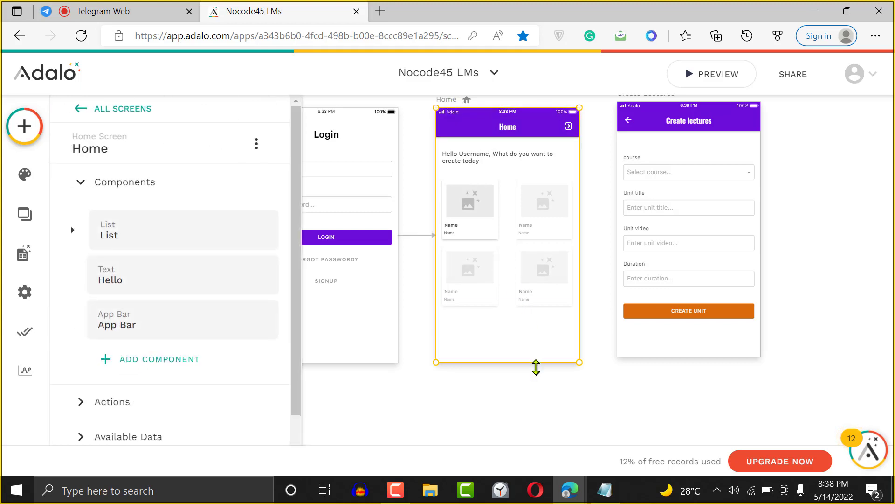
pyautogui.moveTo(536, 367); pyautogui.dragTo(546, 461)
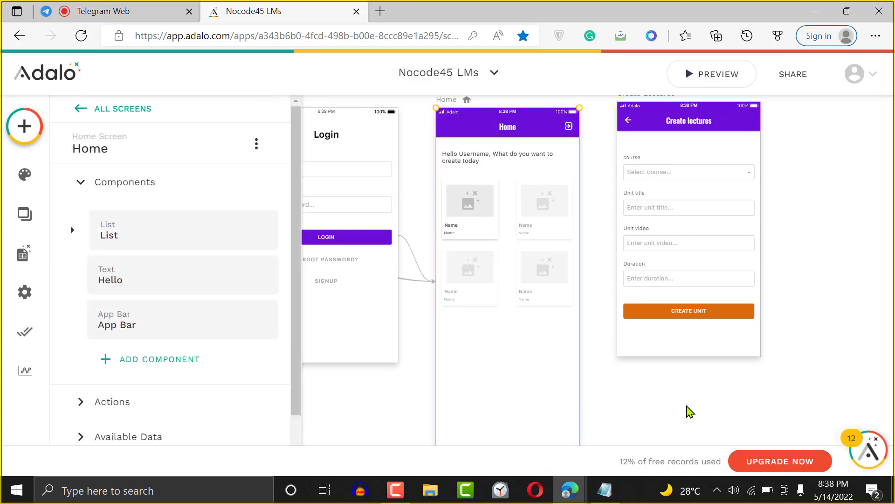
pyautogui.click(690, 411)
# - Move the course list lower on the Home screen, leaving space under the greeting
pyautogui.scroll(-3, 690, 411)
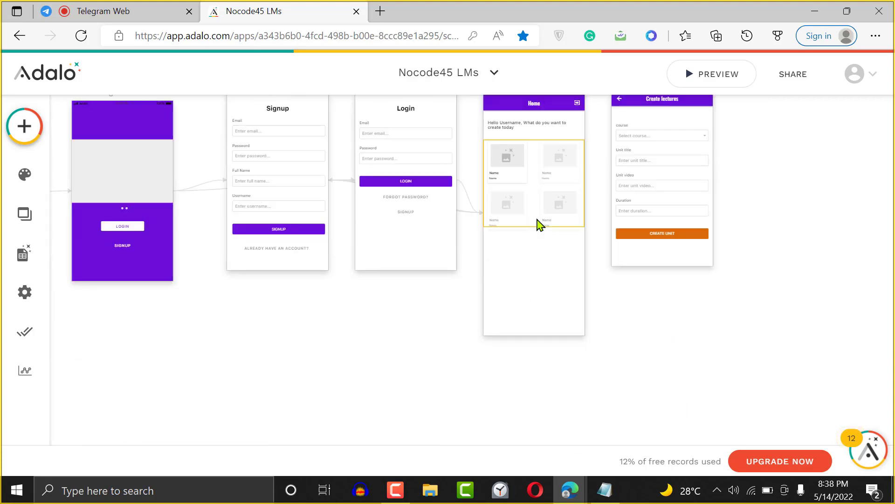
pyautogui.moveTo(541, 203); pyautogui.dragTo(539, 276)
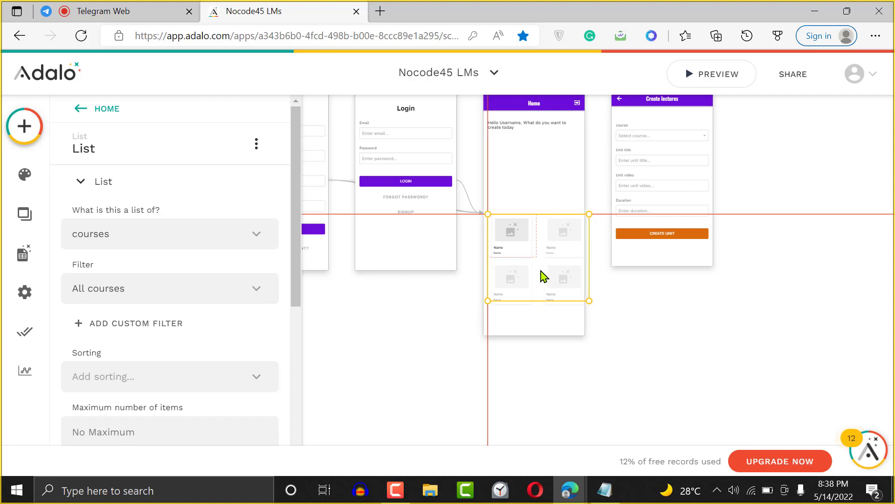
pyautogui.click(641, 301)
pyautogui.click(551, 296)
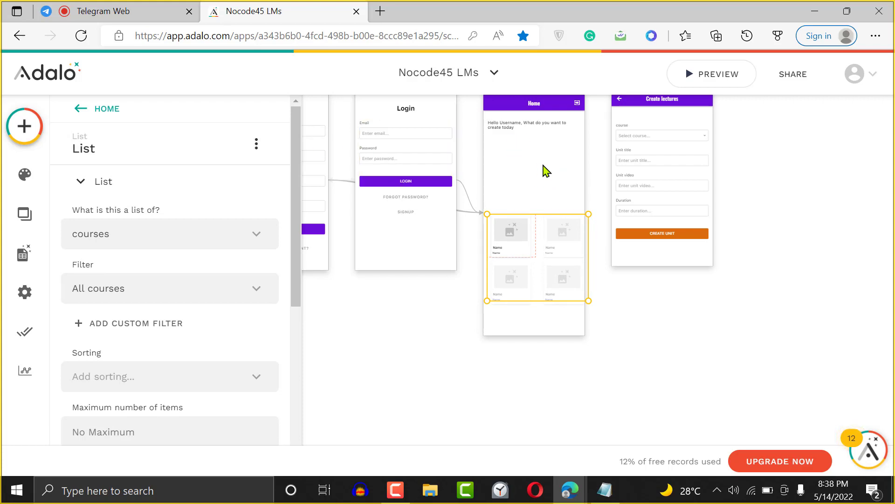
# - Place an Image Slider (found by searching 'sli') under the greeting, above the course list
pyautogui.click(25, 126)
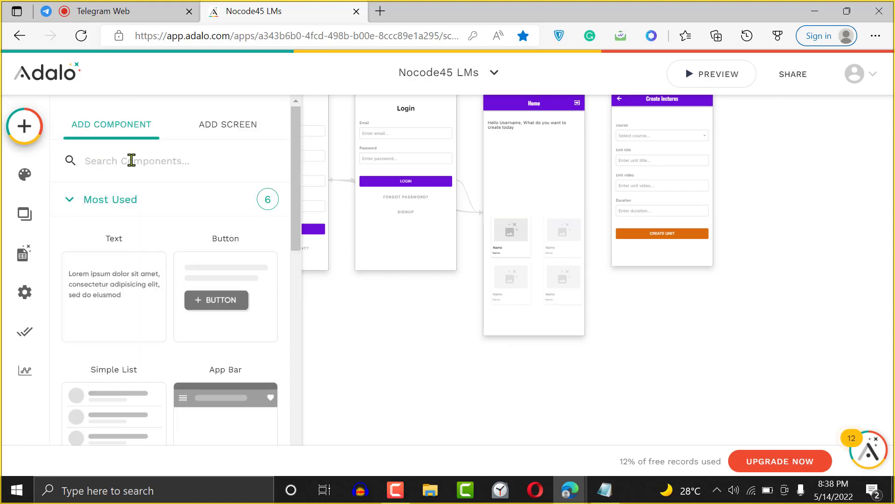
pyautogui.write('sli')
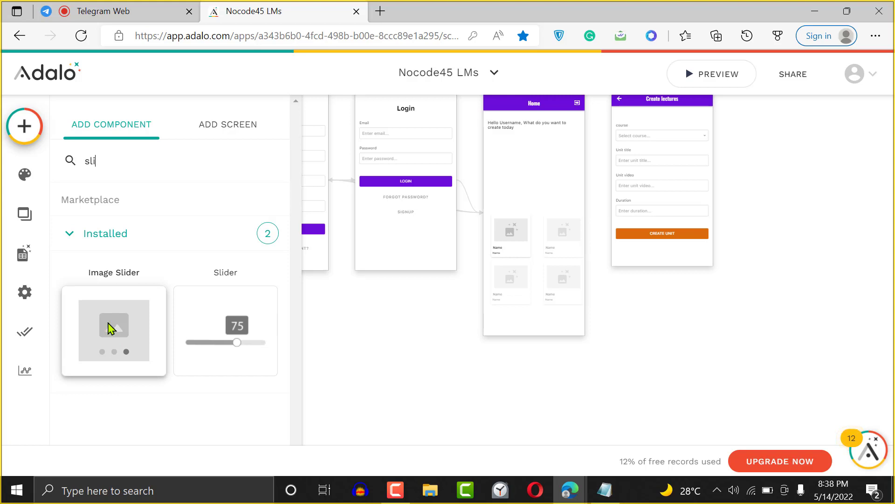
pyautogui.moveTo(111, 328); pyautogui.dragTo(554, 175)
pyautogui.click(604, 164)
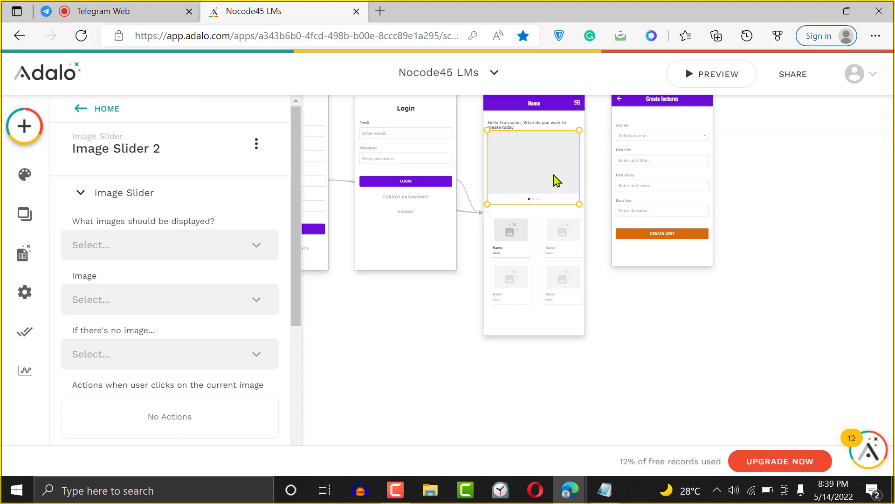
pyautogui.press('Down')
pyautogui.press('Down')
pyautogui.press('Down')
pyautogui.press('Down')
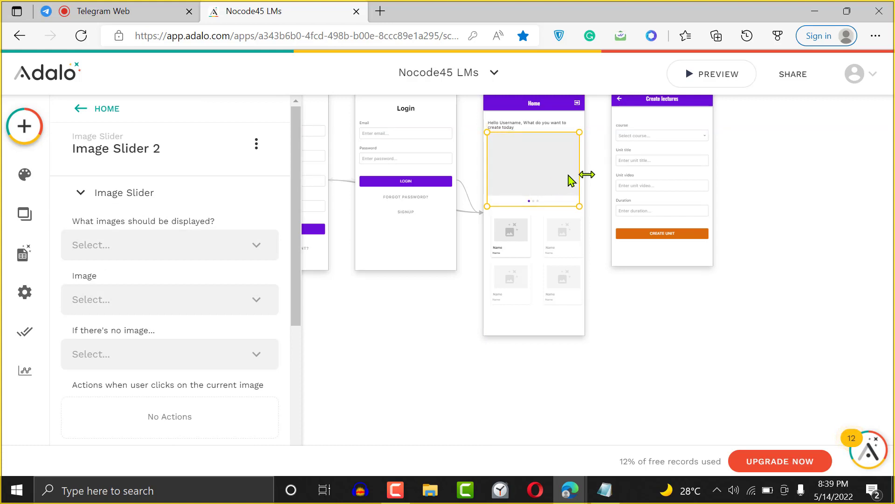
pyautogui.click(592, 183)
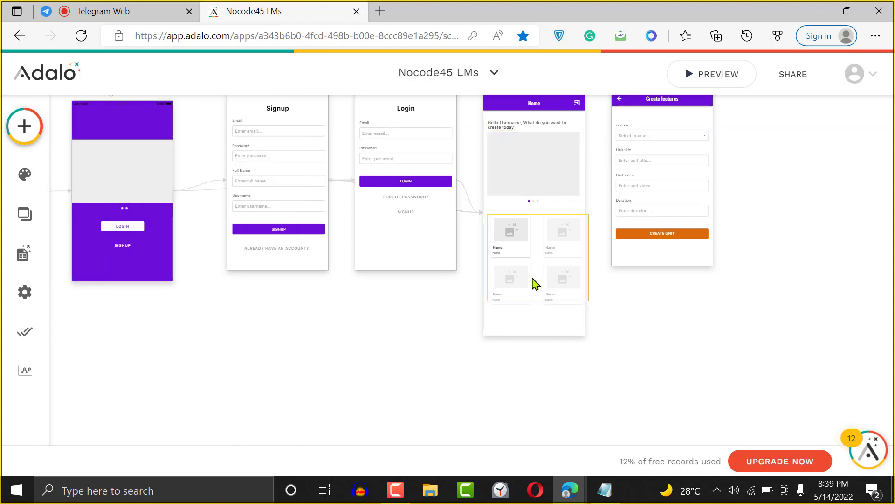
# - Inspect the slider's image source choices and its Slide Indicator settings
pyautogui.click(536, 186)
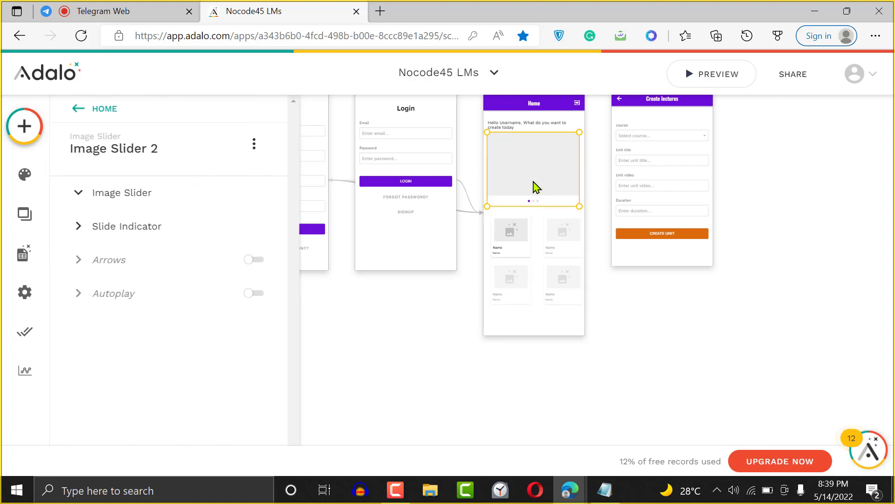
pyautogui.click(138, 202)
pyautogui.doubleClick(138, 200)
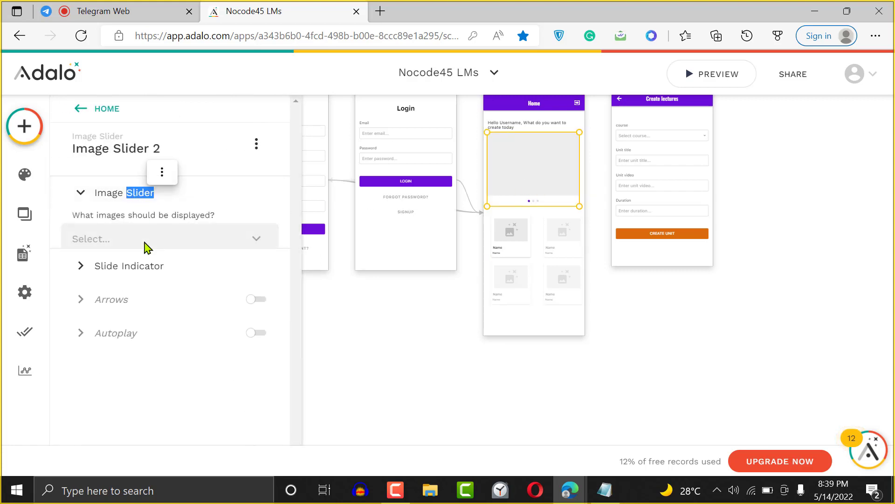
pyautogui.click(144, 246)
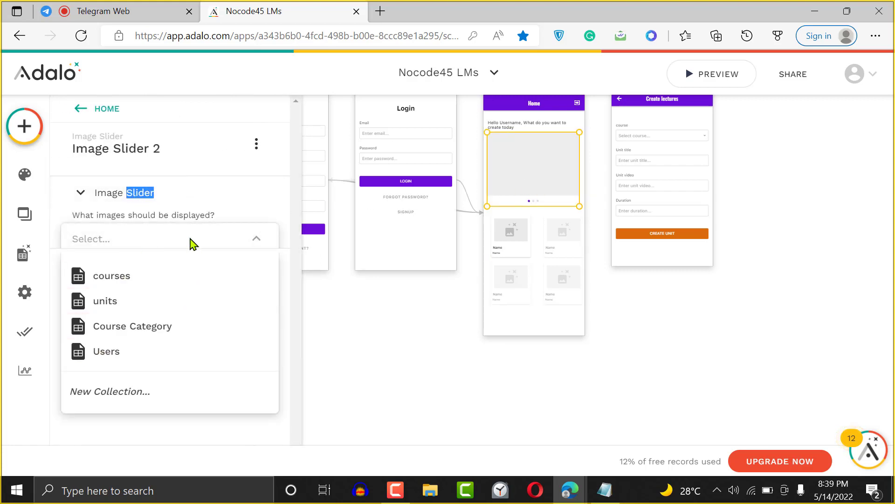
pyautogui.click(226, 224)
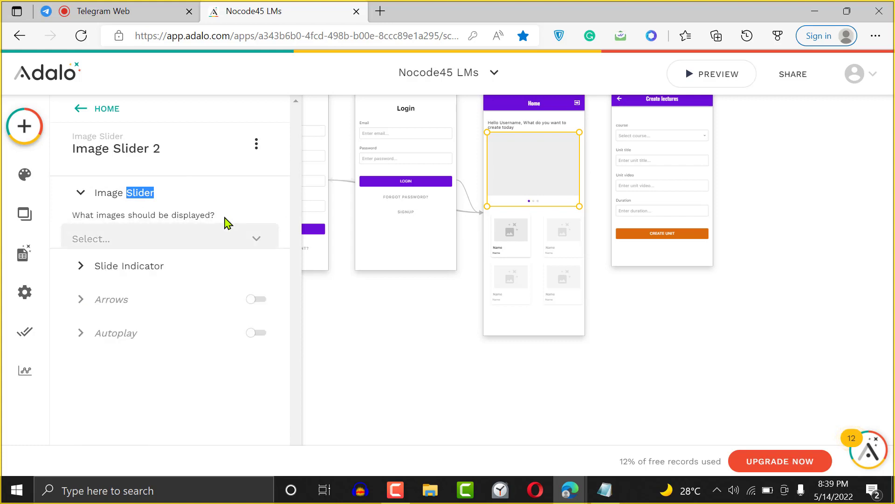
pyautogui.click(159, 275)
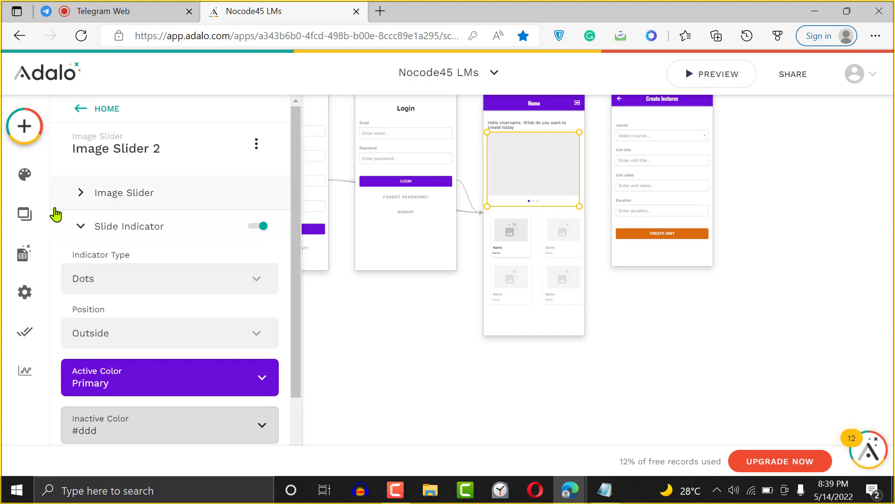
pyautogui.click(23, 251)
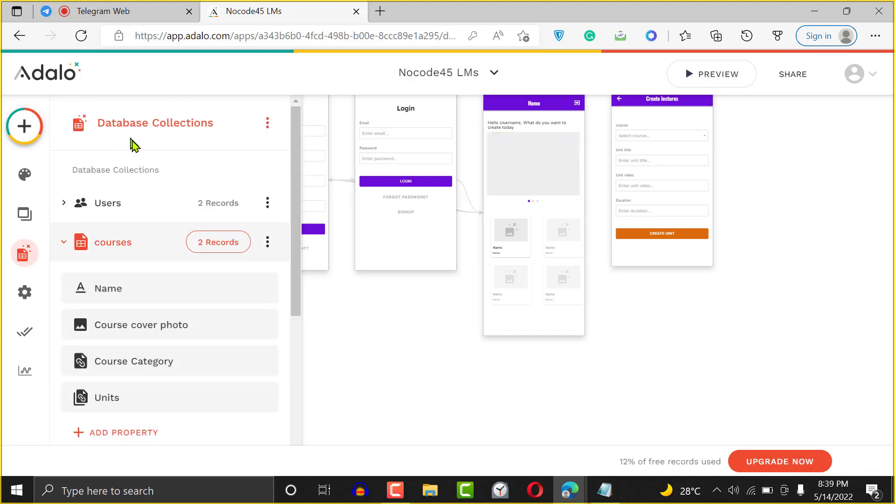
# - Create a new database collection named 'slider images'
pyautogui.moveTo(294, 235); pyautogui.dragTo(283, 359)
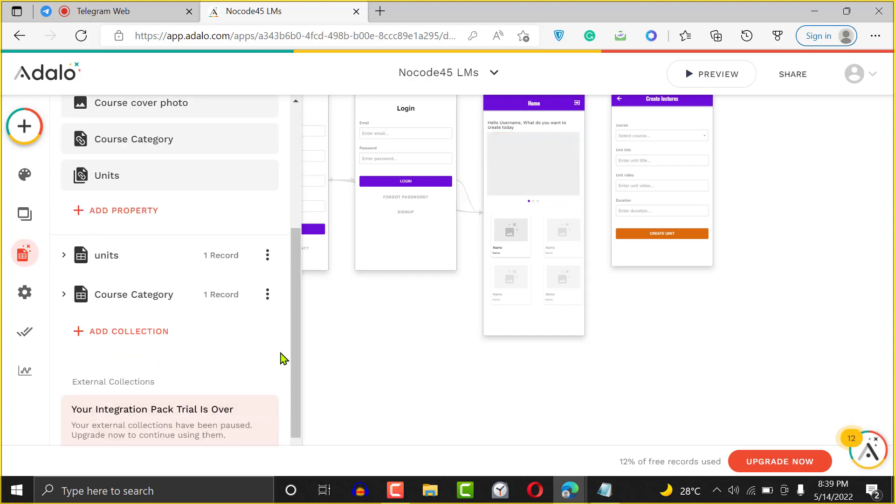
pyautogui.click(124, 328)
pyautogui.click(158, 241)
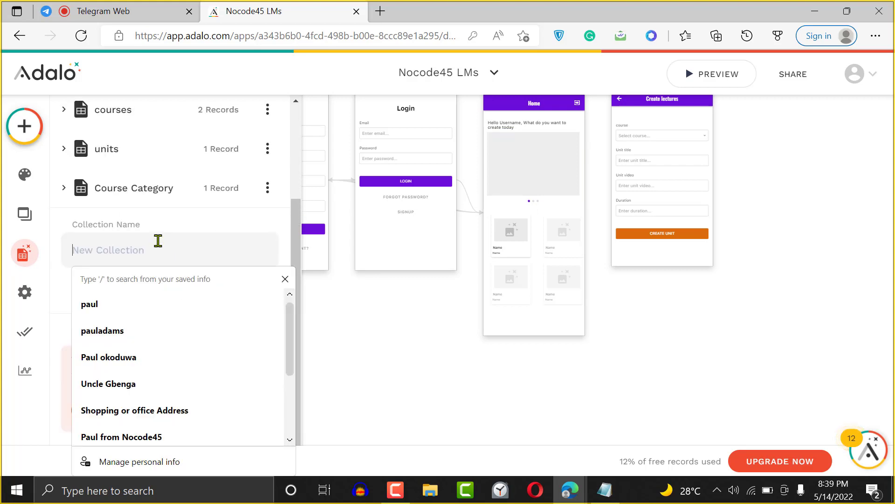
pyautogui.write('slider images')
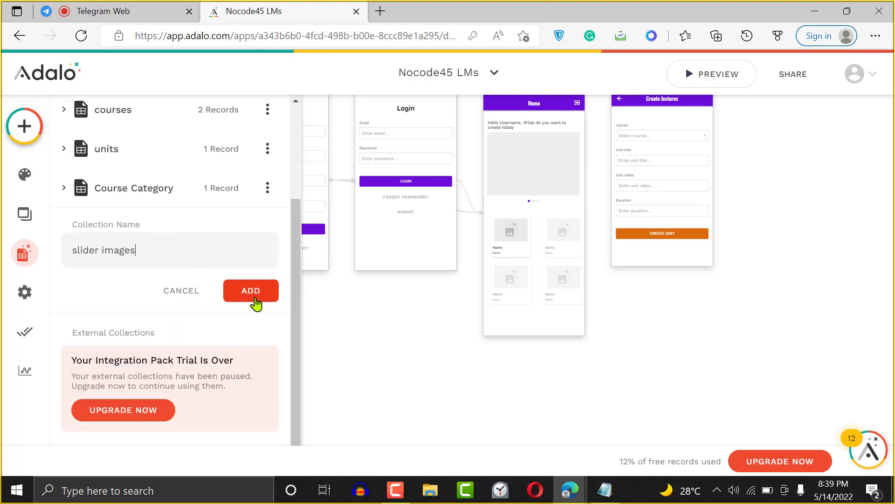
pyautogui.click(250, 290)
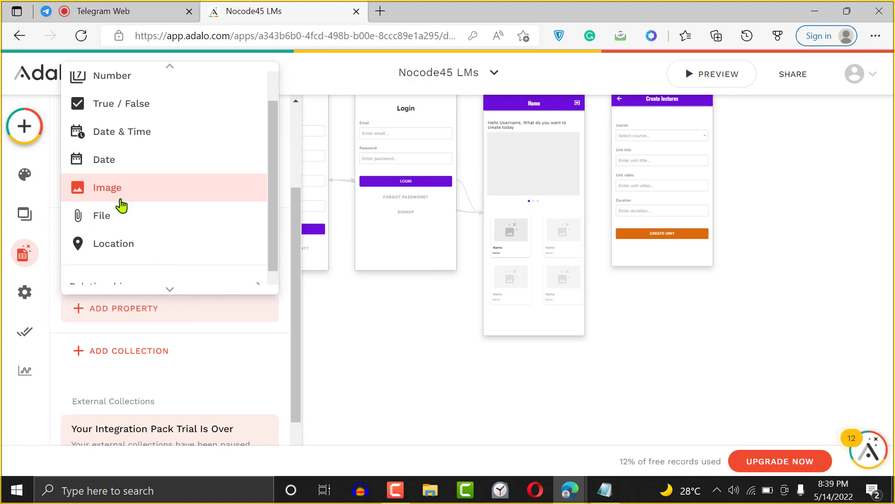
# - Add an Image property called 'Slider images' to the collection and save it
pyautogui.click(121, 205)
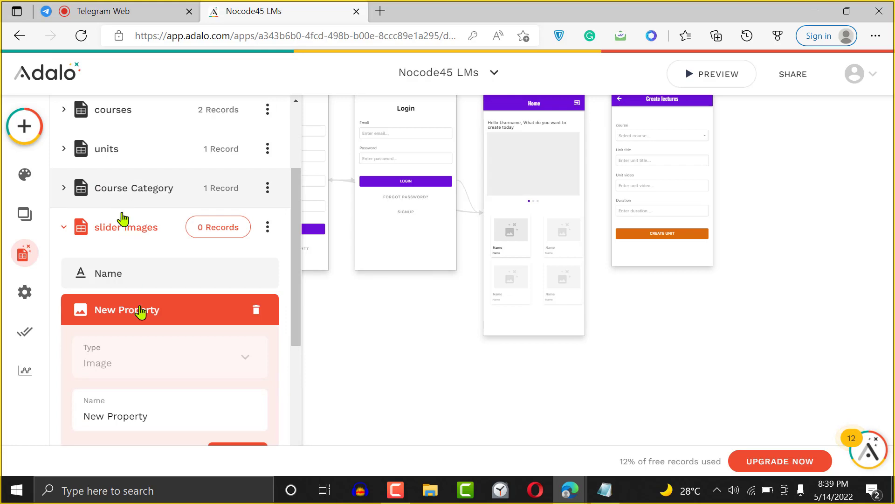
pyautogui.moveTo(156, 413); pyautogui.dragTo(197, 309)
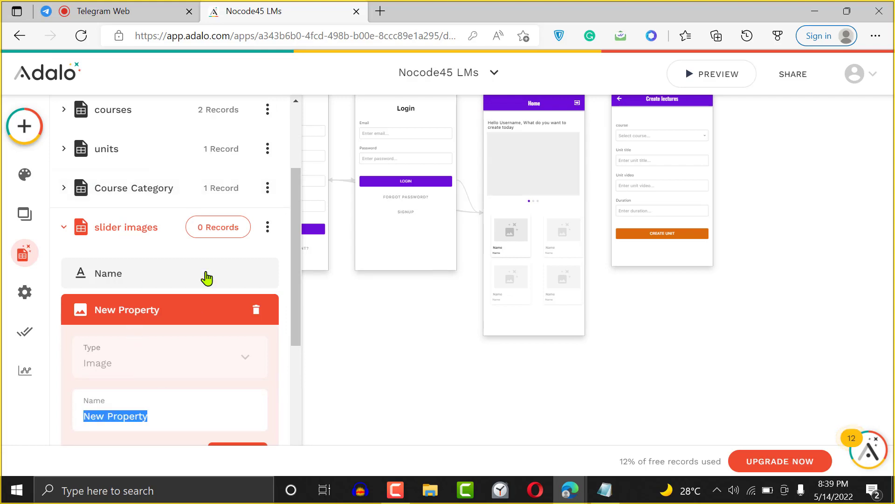
pyautogui.write('Slider imag')
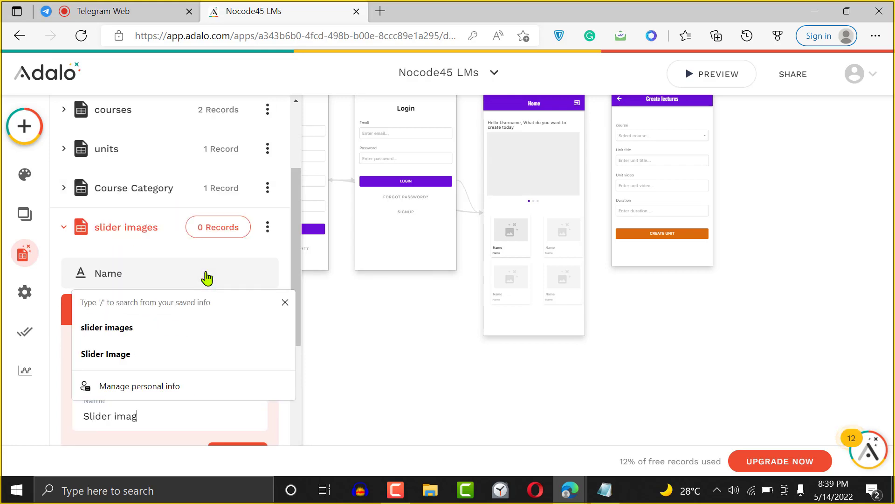
pyautogui.write('es')
pyautogui.moveTo(298, 284); pyautogui.dragTo(297, 353)
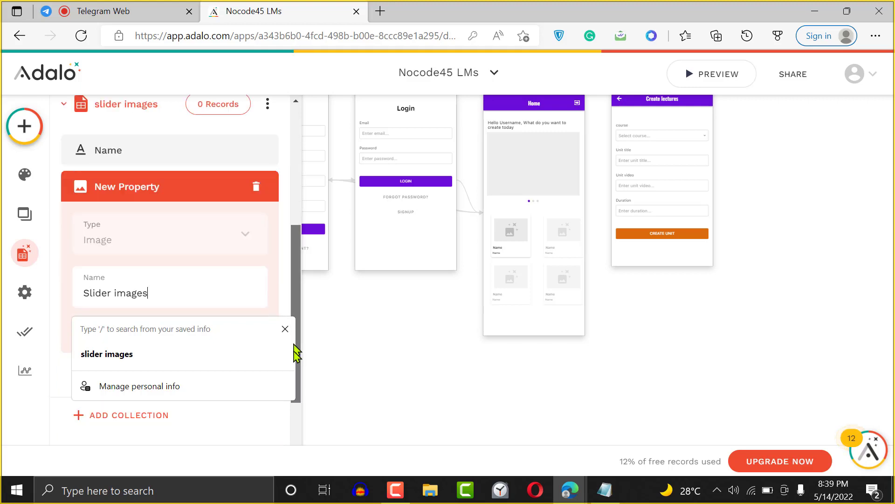
pyautogui.click(234, 304)
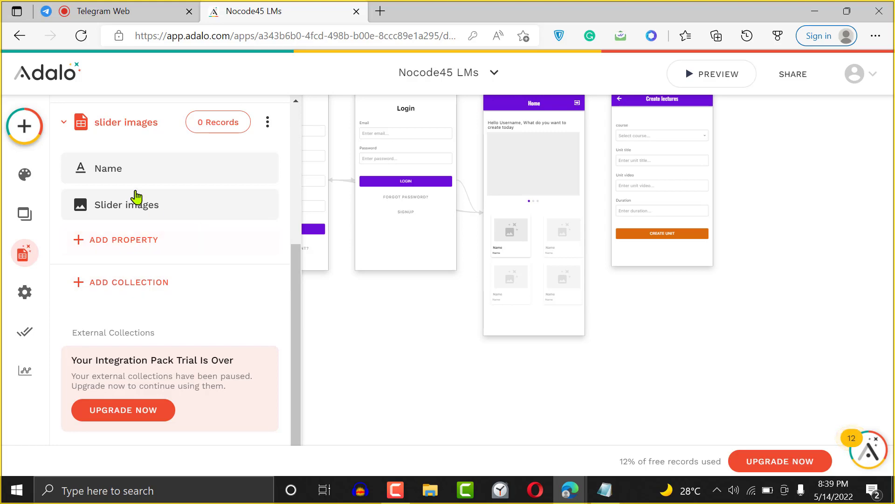
pyautogui.click(222, 136)
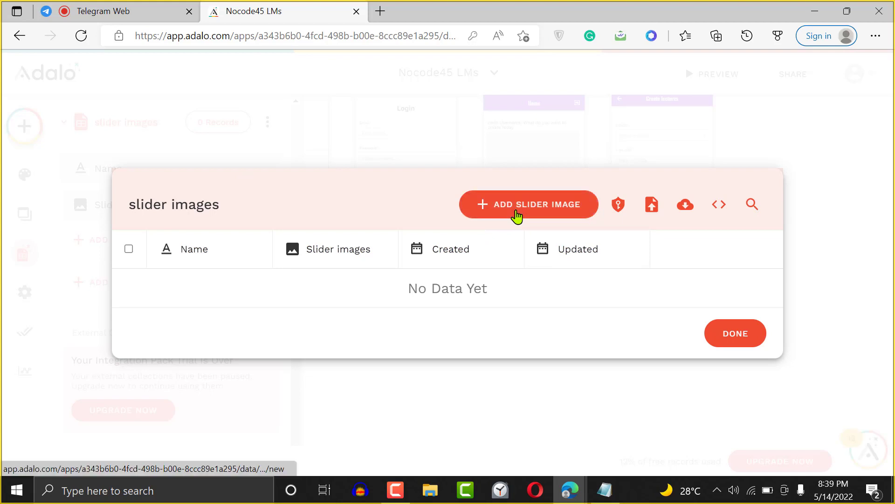
# - Add a first slider image record using the Google docs illustration
pyautogui.click(516, 205)
pyautogui.click(494, 285)
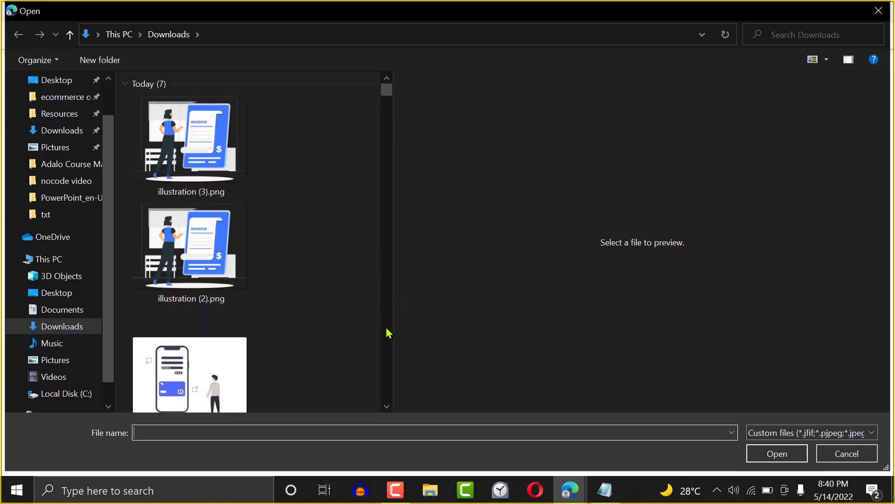
pyautogui.scroll(-5, 388, 332)
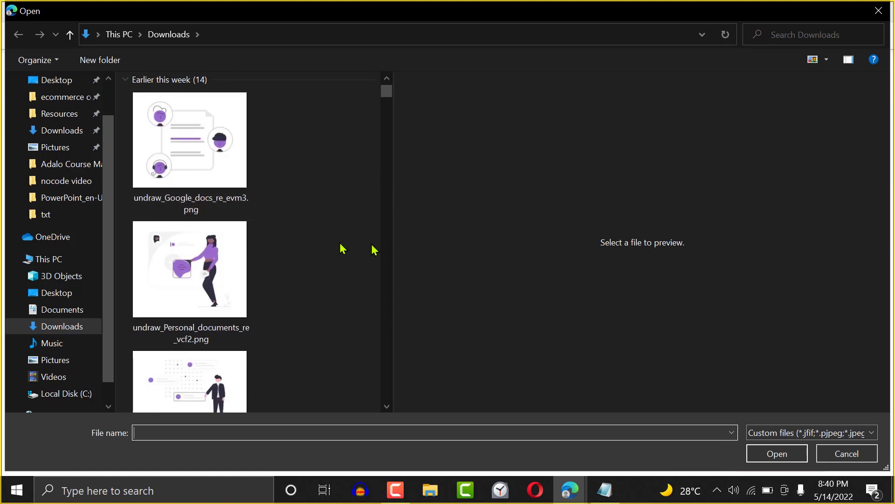
pyautogui.click(189, 140)
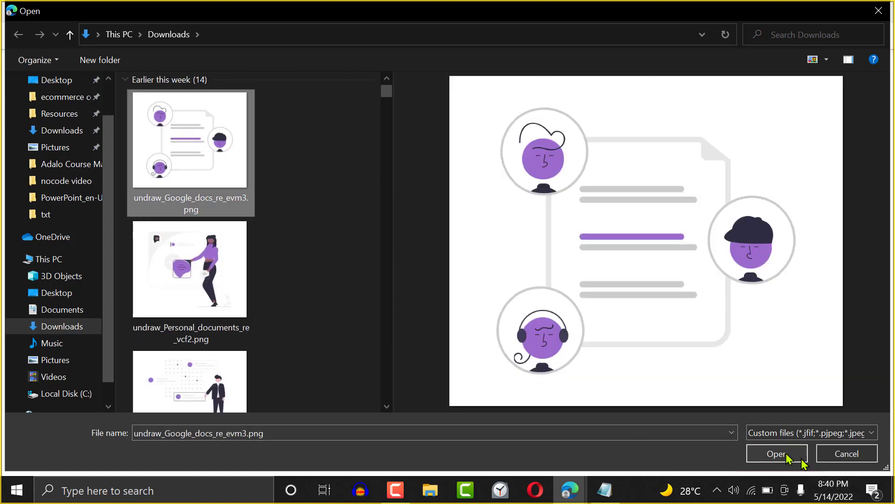
pyautogui.click(787, 457)
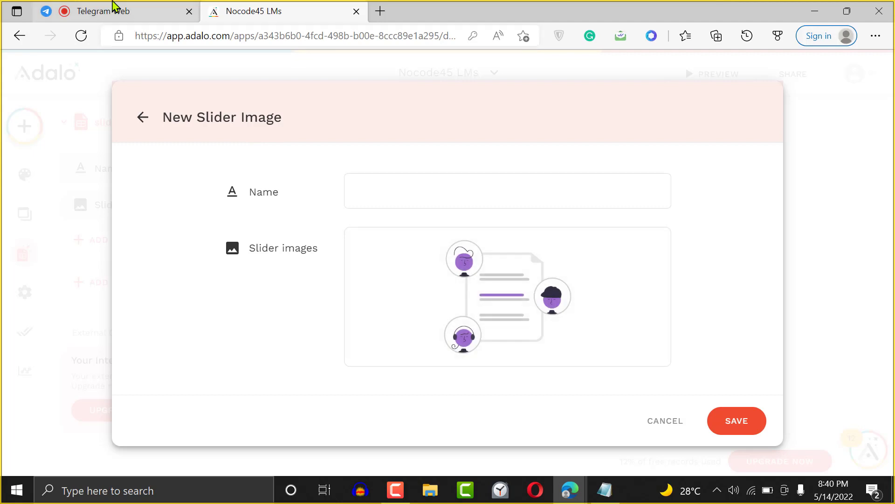
pyautogui.click(113, 6)
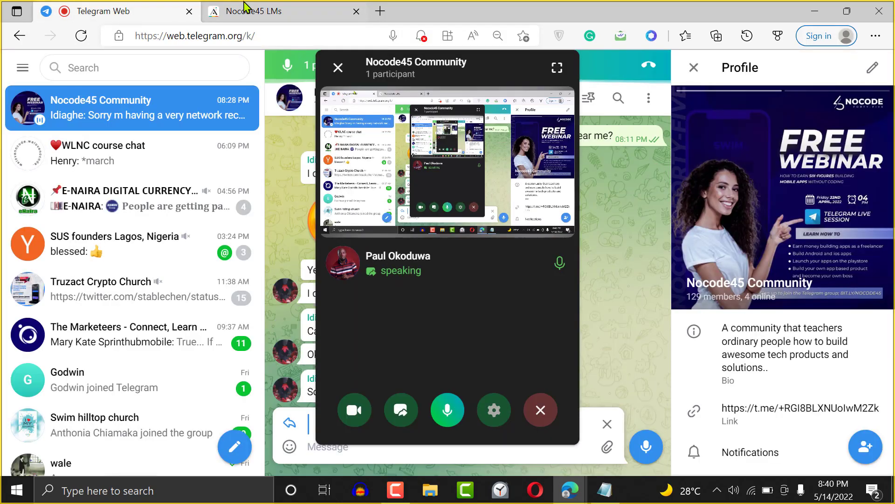
pyautogui.click(250, 9)
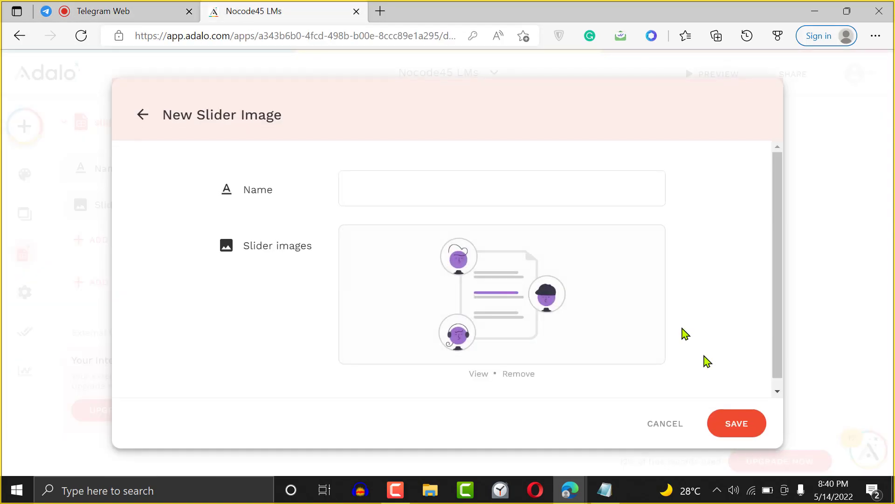
pyautogui.click(736, 422)
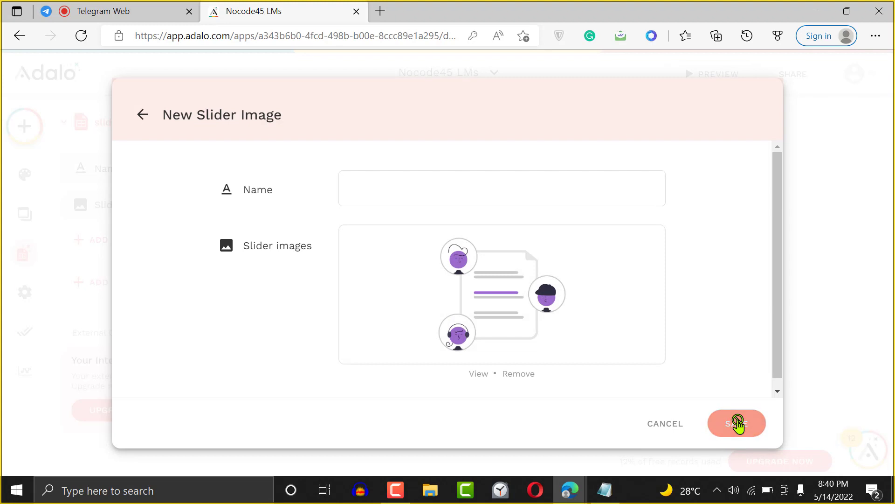
# - Add records for illustration (1).png and the phone and card illustration, then close the table
pyautogui.click(536, 172)
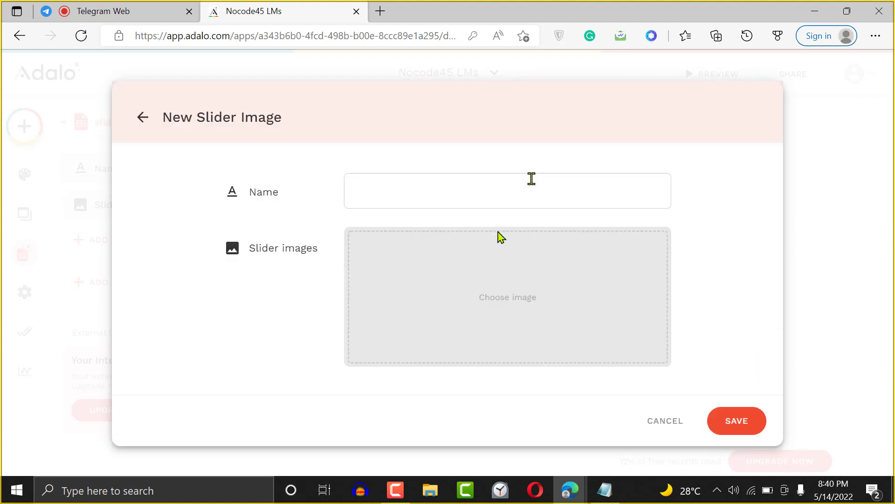
pyautogui.click(498, 266)
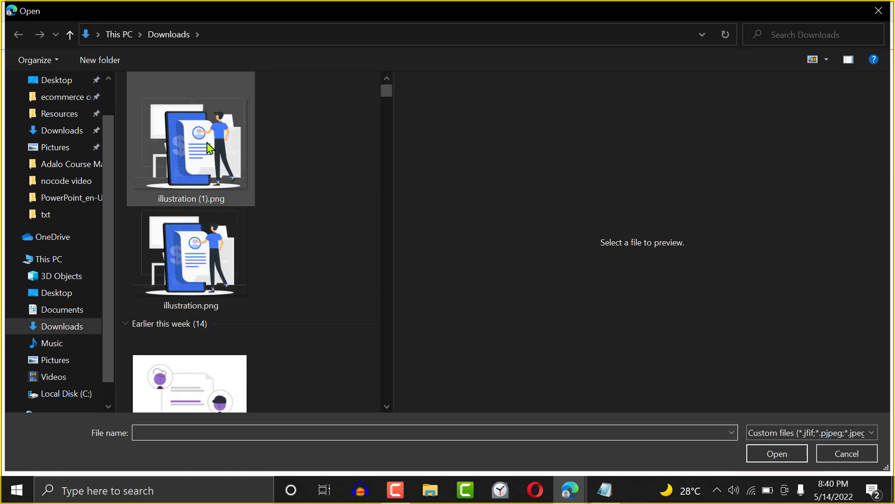
pyautogui.click(208, 148)
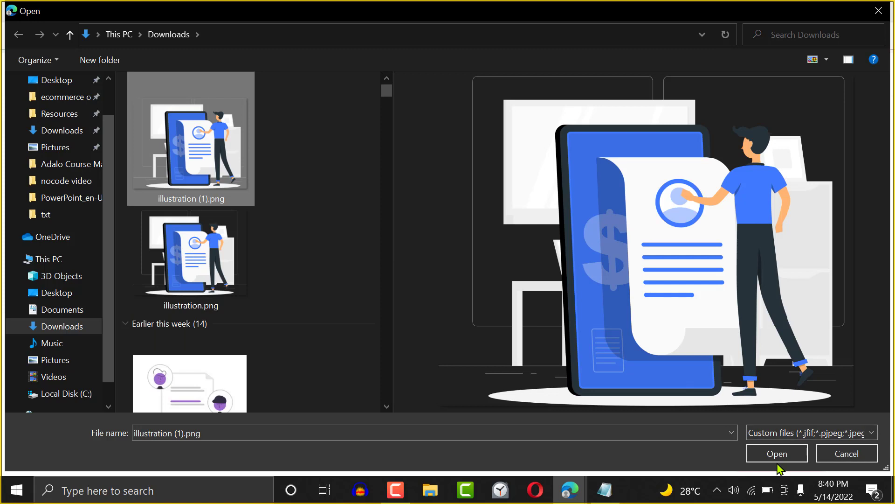
pyautogui.click(776, 453)
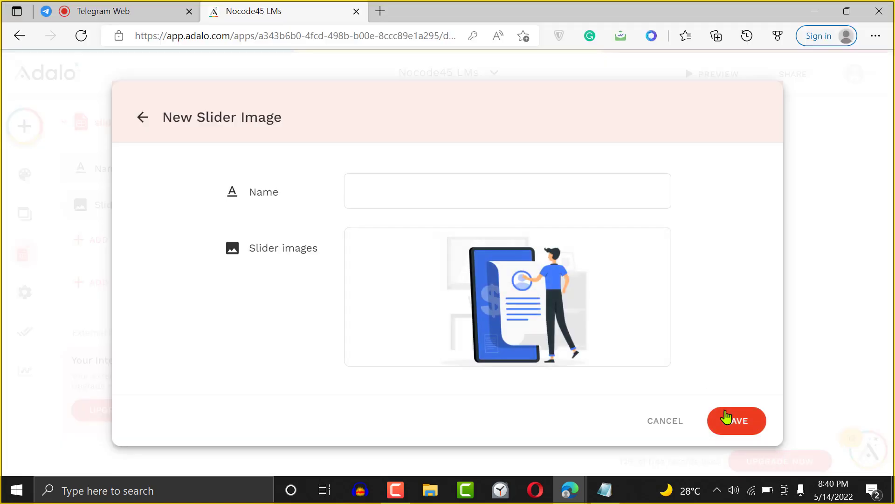
pyautogui.click(733, 423)
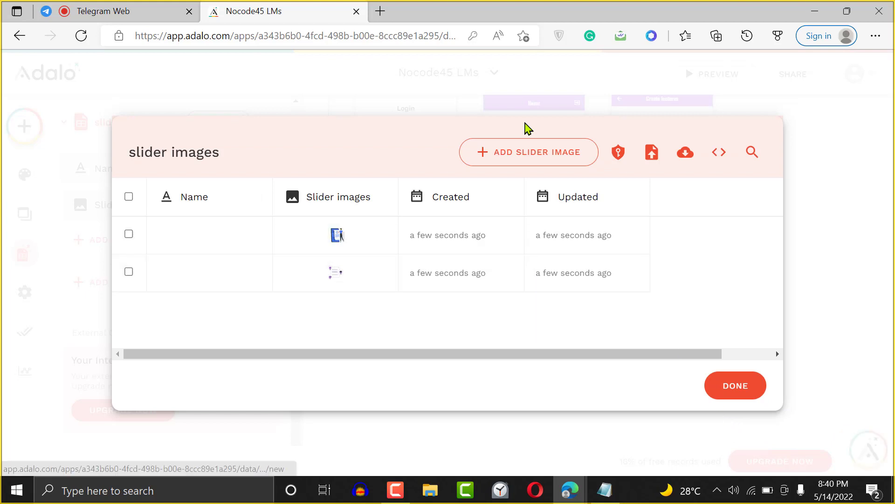
pyautogui.click(528, 153)
pyautogui.click(461, 285)
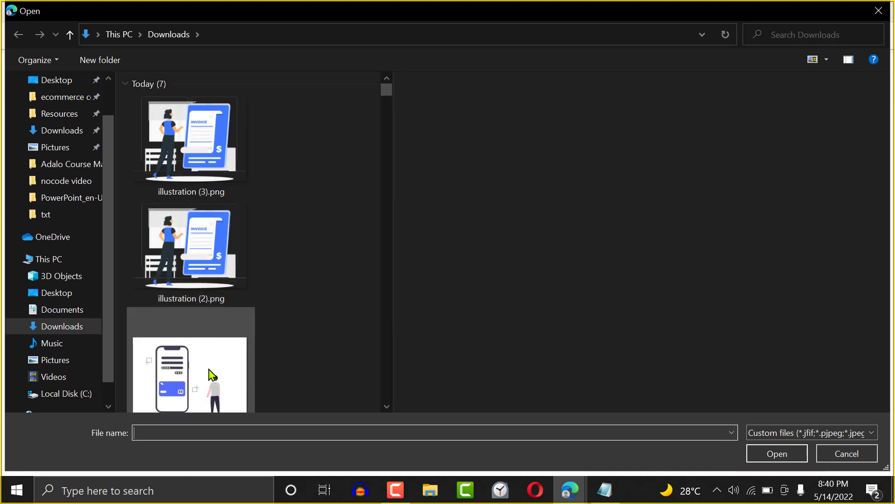
pyautogui.click(190, 369)
pyautogui.click(777, 461)
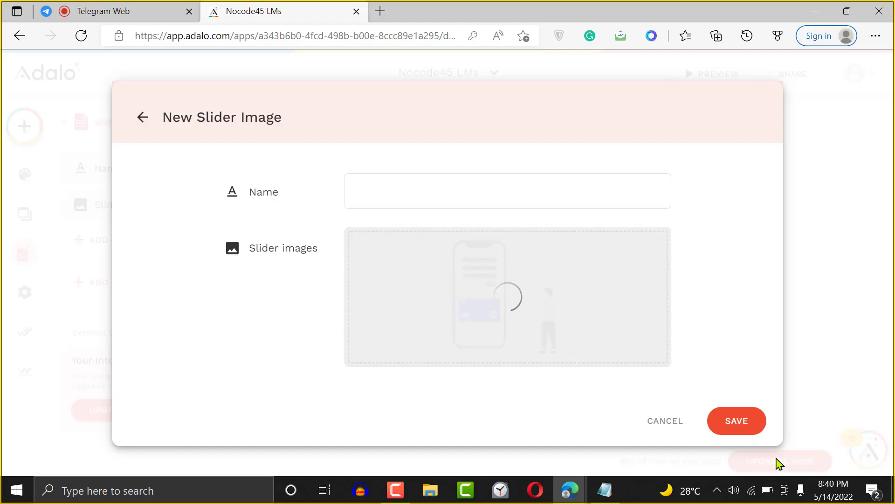
pyautogui.click(736, 428)
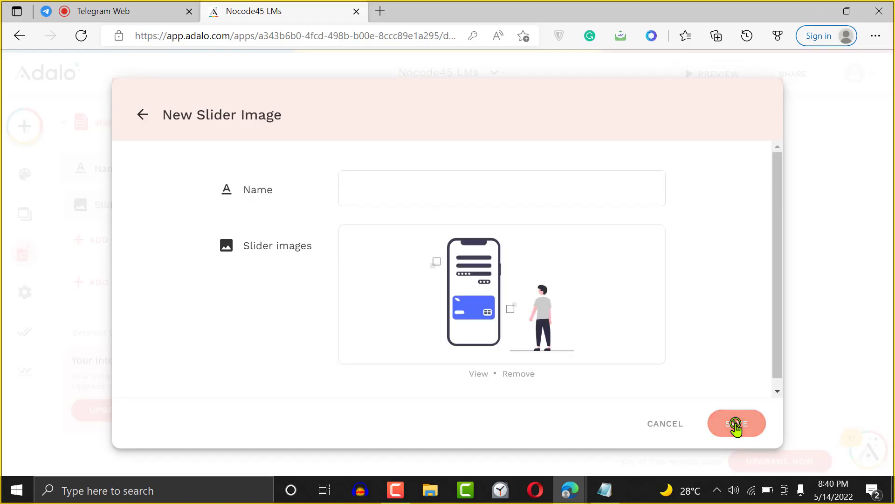
pyautogui.click(744, 400)
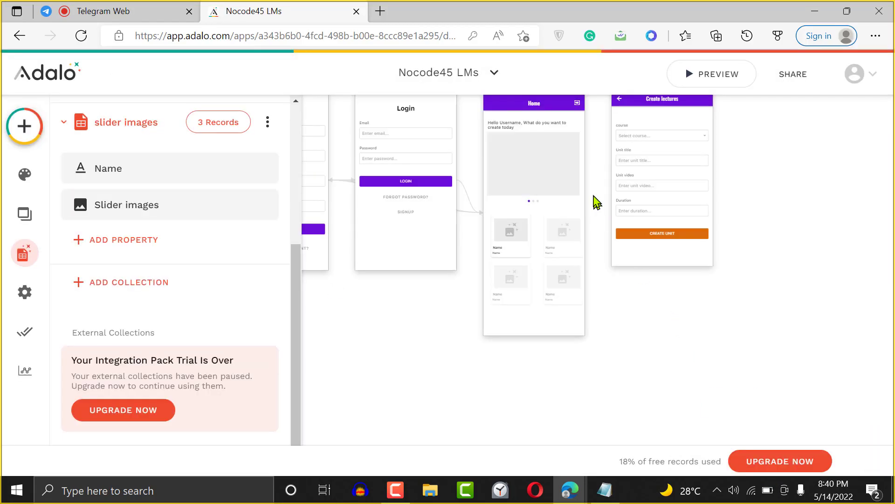
pyautogui.click(526, 166)
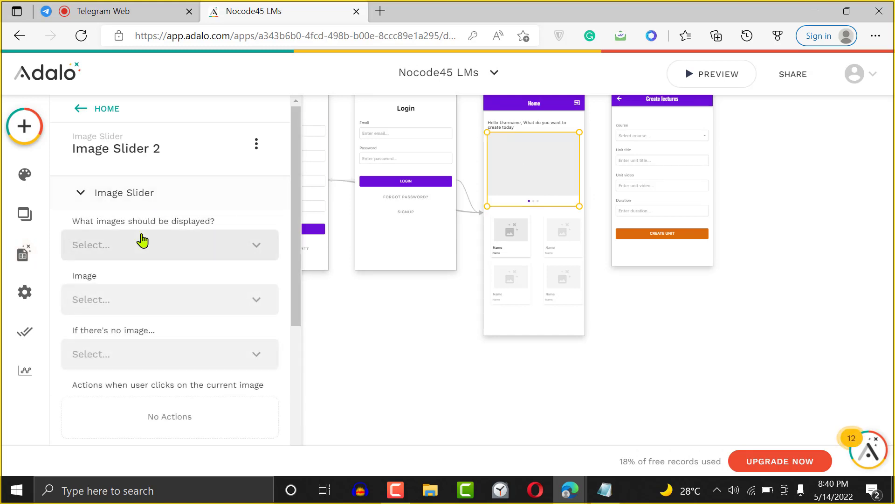
# - Set the slider to display images from the slider images collection, filtered to All slider images
pyautogui.click(154, 252)
pyautogui.click(154, 385)
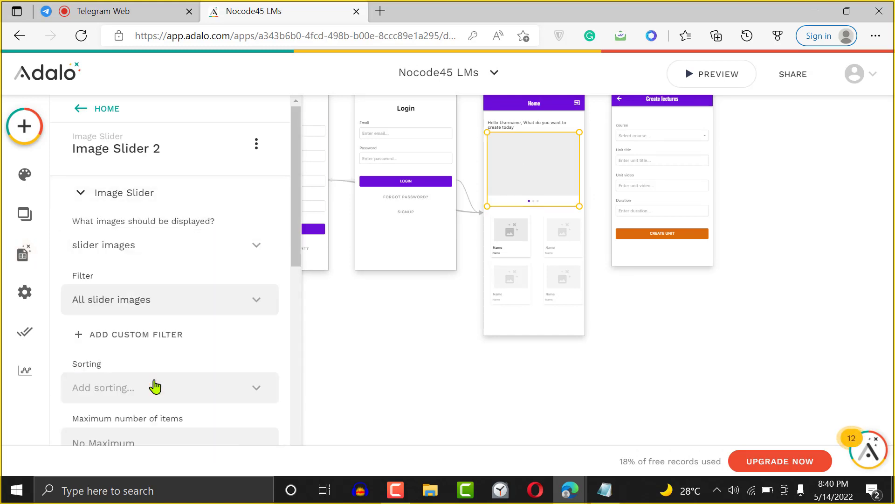
pyautogui.click(153, 303)
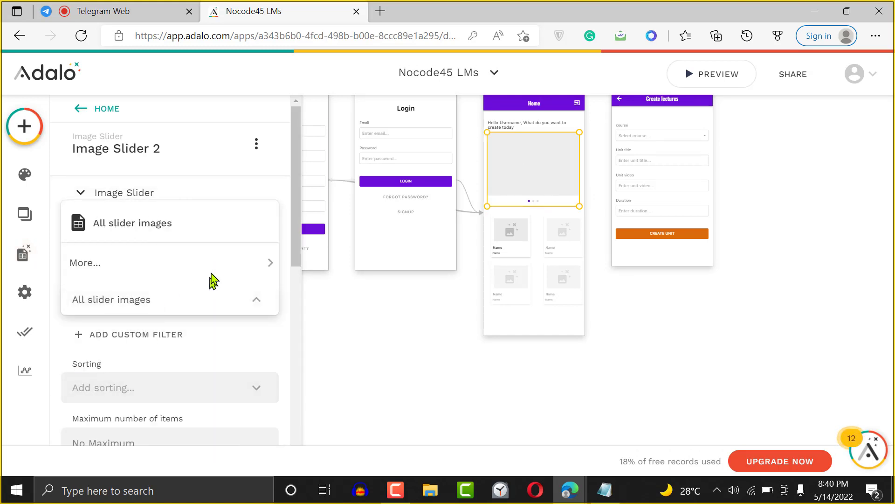
pyautogui.click(211, 337)
pyautogui.click(210, 336)
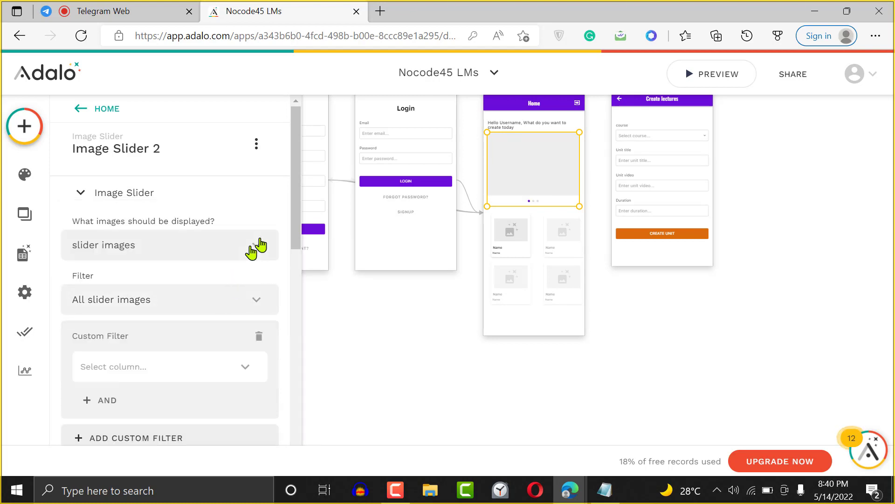
pyautogui.moveTo(293, 222); pyautogui.dragTo(279, 405)
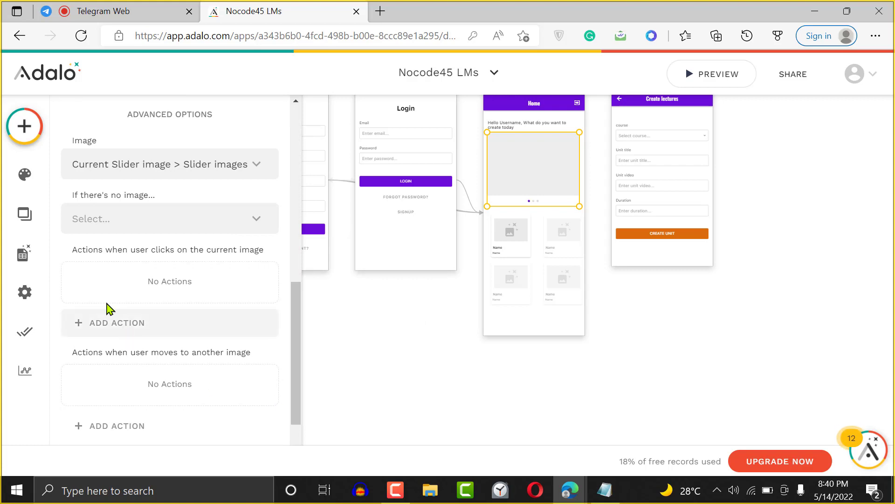
# - Review the slider's tap actions and Slide Indicator settings, then preview the app
pyautogui.click(116, 324)
pyautogui.moveTo(172, 117)
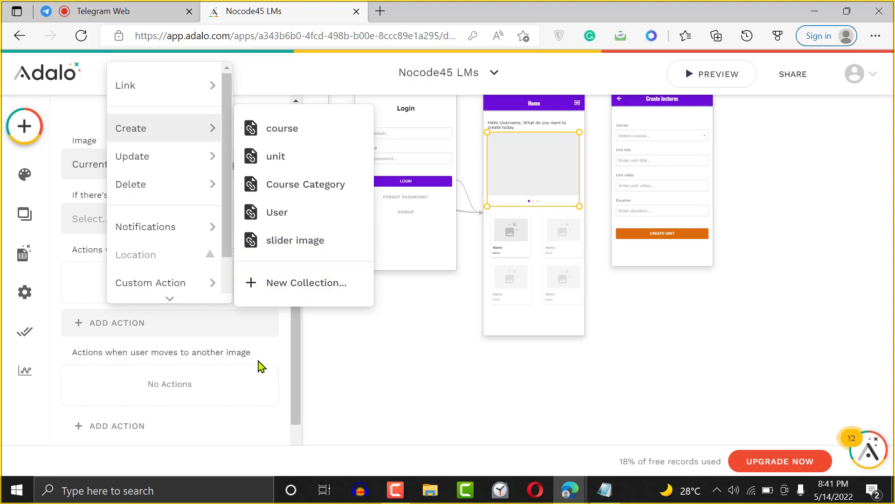
pyautogui.click(279, 351)
pyautogui.moveTo(295, 353); pyautogui.dragTo(295, 404)
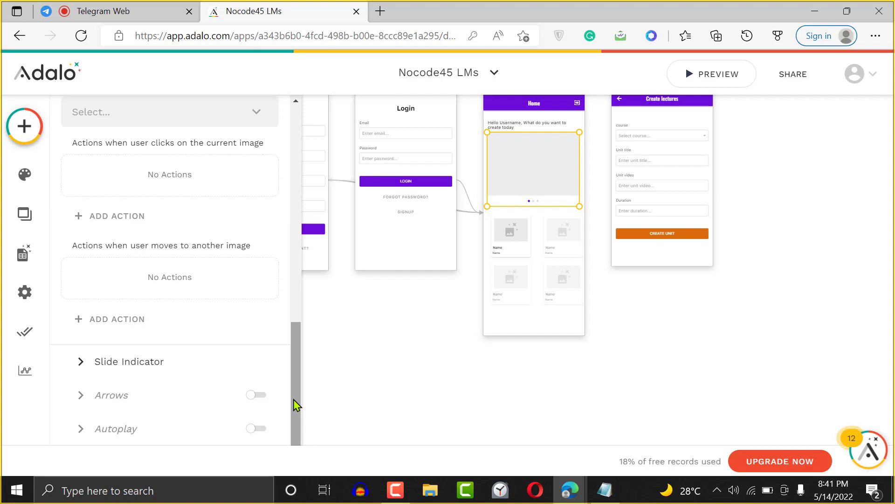
pyautogui.moveTo(298, 347); pyautogui.dragTo(297, 334)
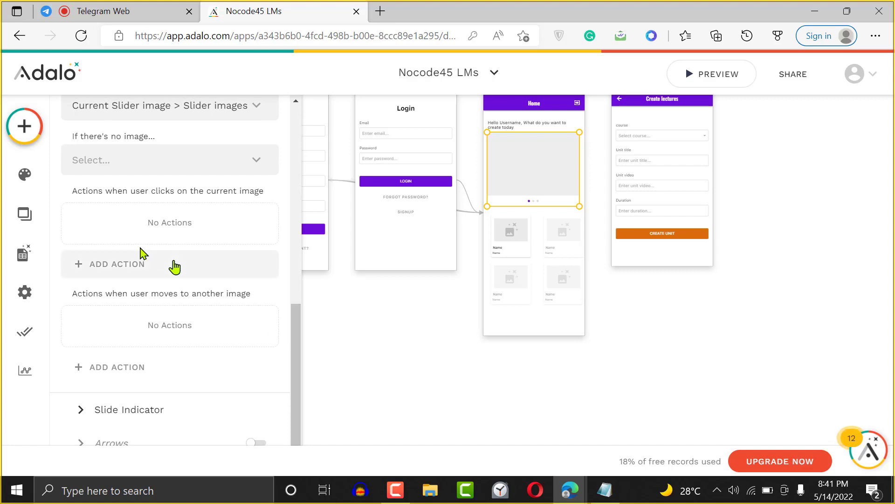
pyautogui.scroll(-1, 298, 336)
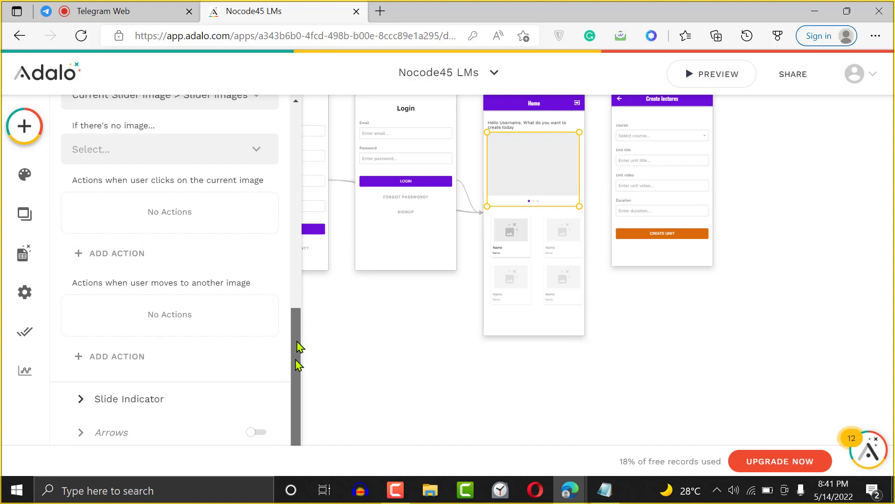
pyautogui.click(71, 370)
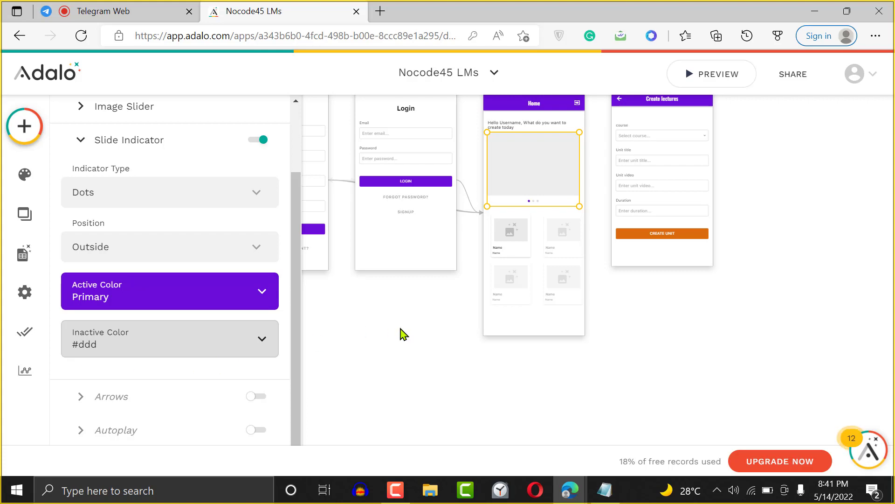
pyautogui.click(716, 82)
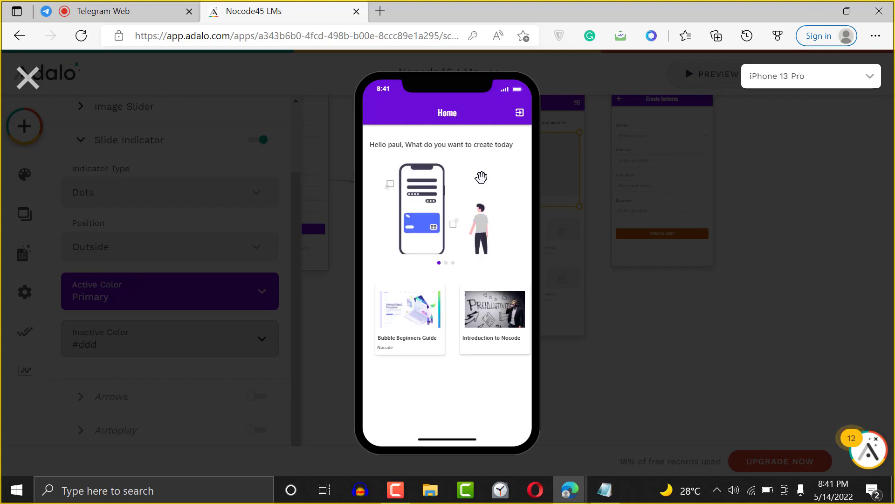
# - Cycle the slider forward to the third image and back to the first, then close the preview
pyautogui.click(446, 264)
pyautogui.click(454, 264)
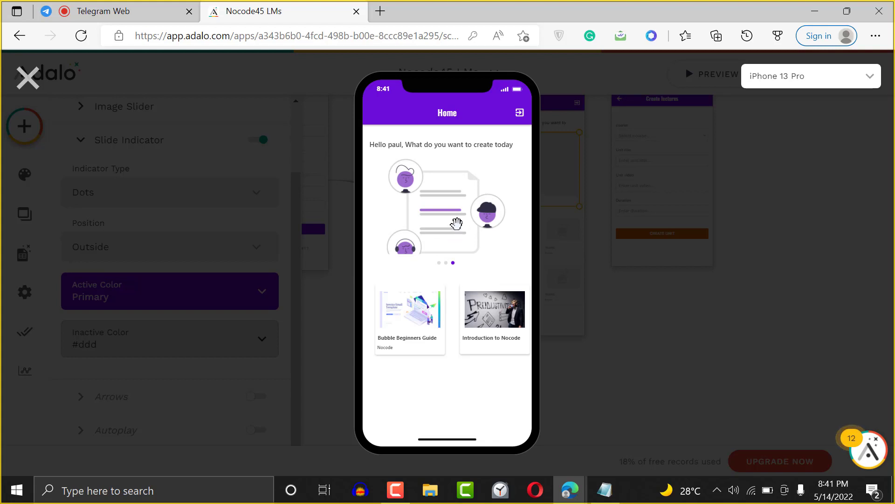
pyautogui.click(446, 264)
pyautogui.click(439, 264)
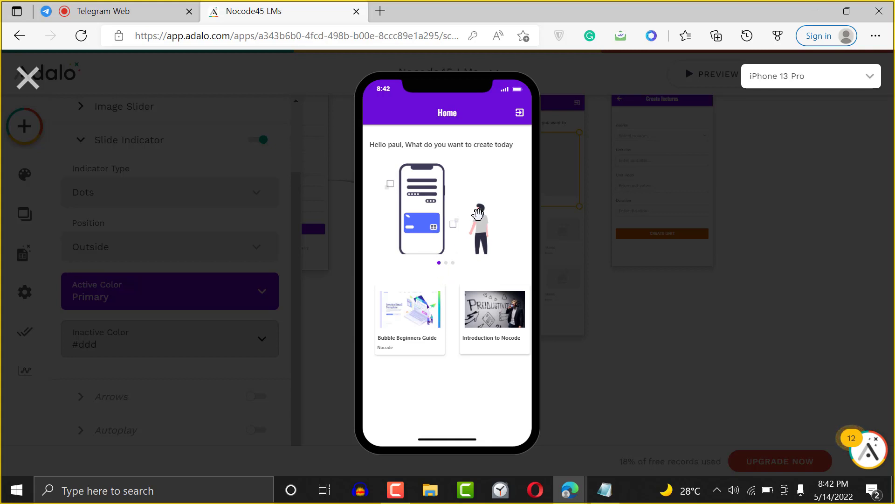
pyautogui.click(29, 82)
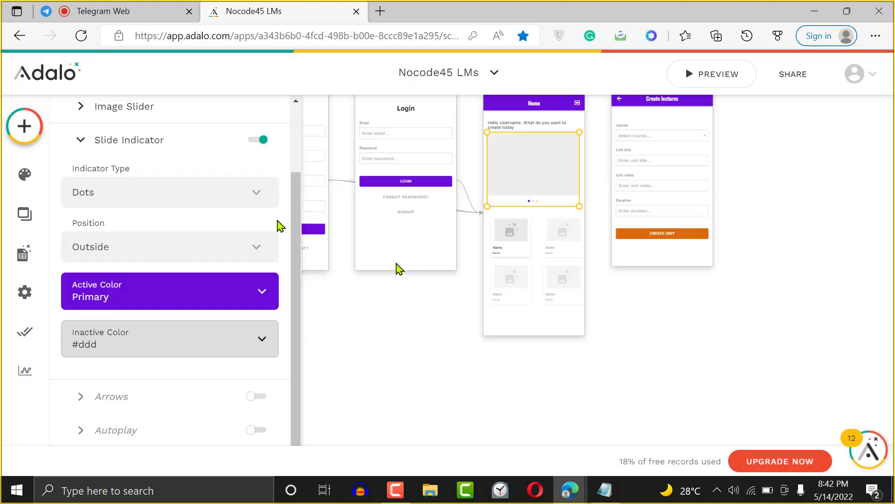
# - Drag the Create Lectures screen further right, away from the Home screen
pyautogui.click(578, 252)
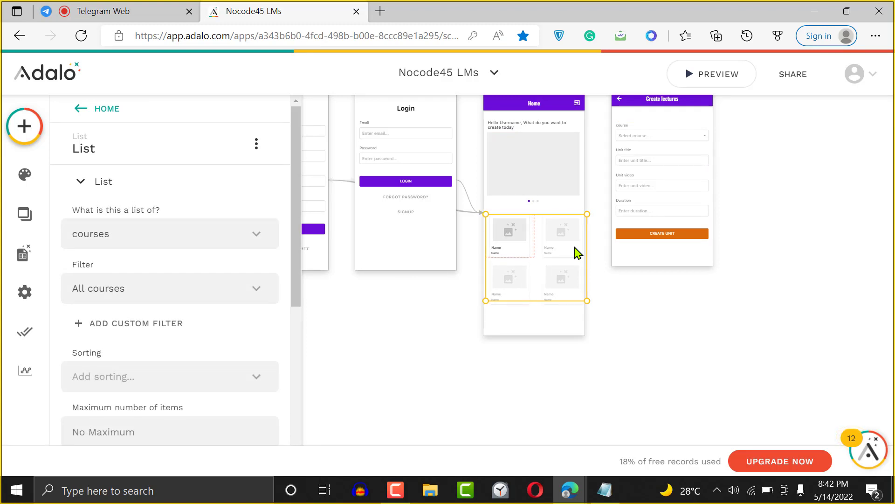
pyautogui.click(722, 303)
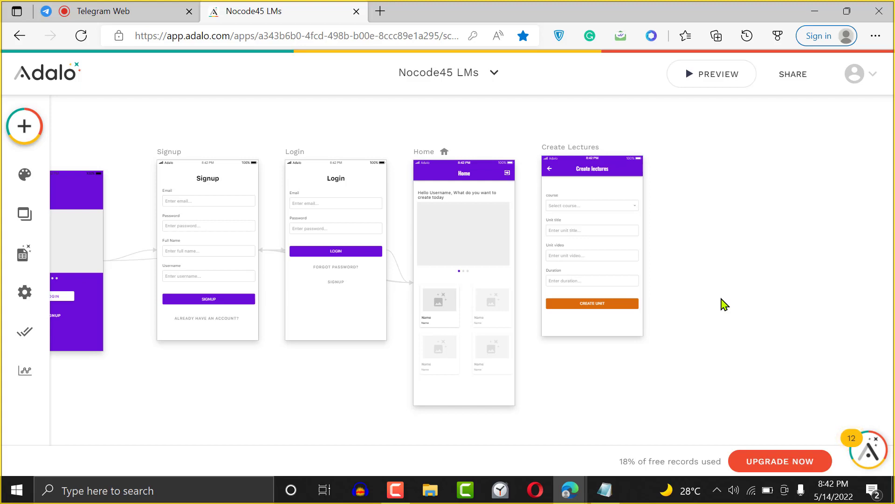
pyautogui.moveTo(598, 148); pyautogui.dragTo(832, 180)
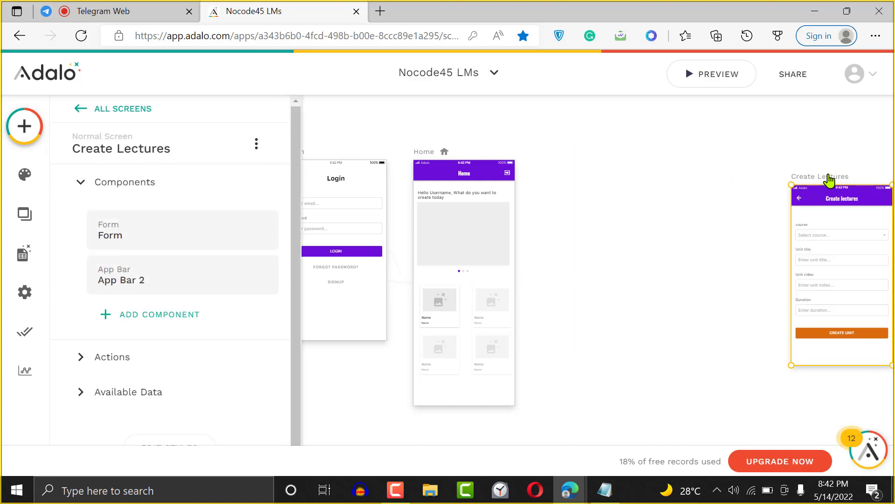
# - Select the Home course list and scroll through its settings
pyautogui.click(481, 317)
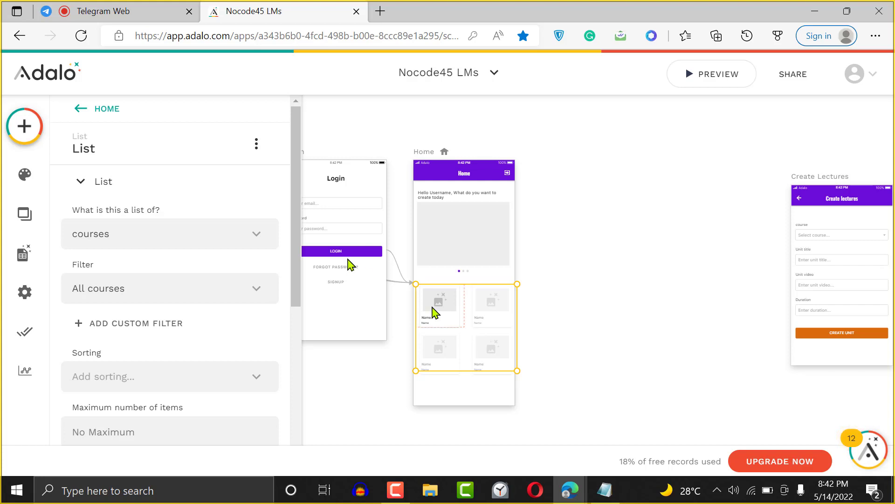
pyautogui.moveTo(294, 245); pyautogui.dragTo(301, 339)
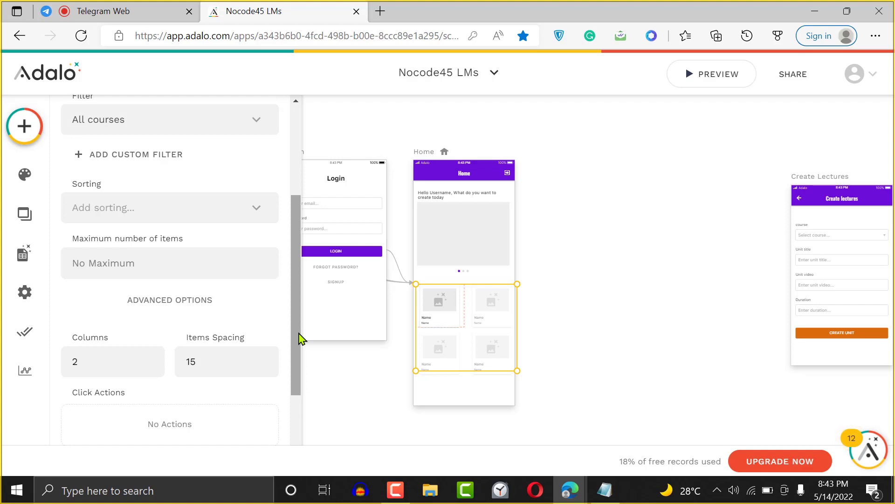
pyautogui.click(28, 257)
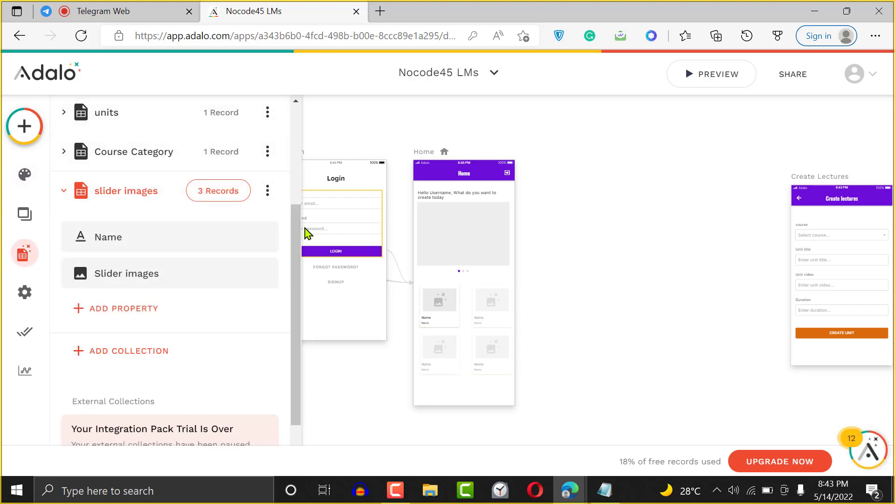
# - Check the Users records, then give Users a True / False property called 'Subscribed'
pyautogui.moveTo(295, 236); pyautogui.dragTo(284, 144)
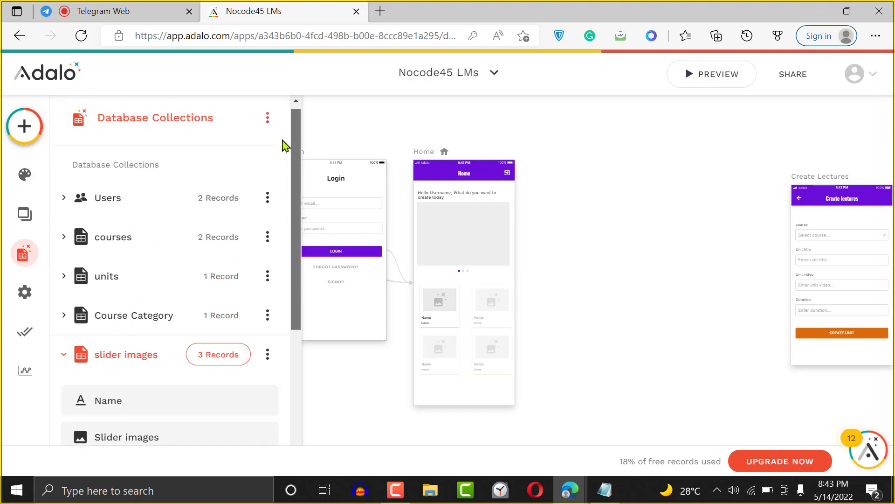
pyautogui.click(216, 206)
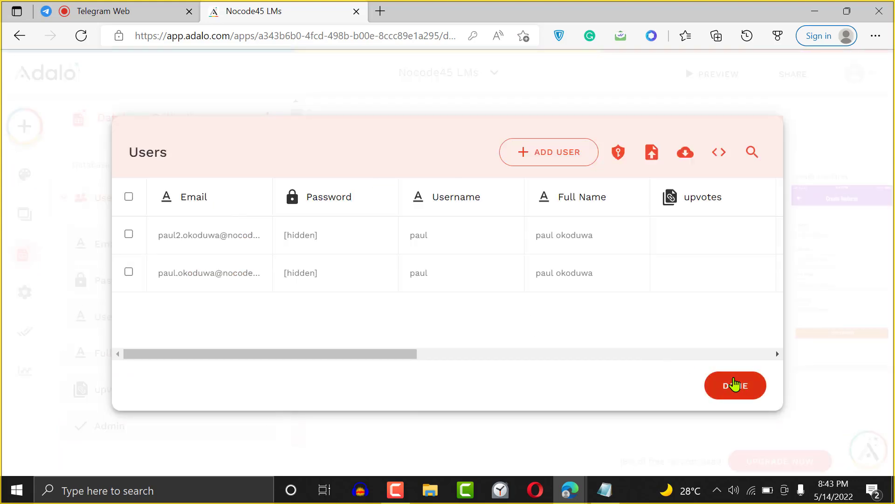
pyautogui.click(734, 385)
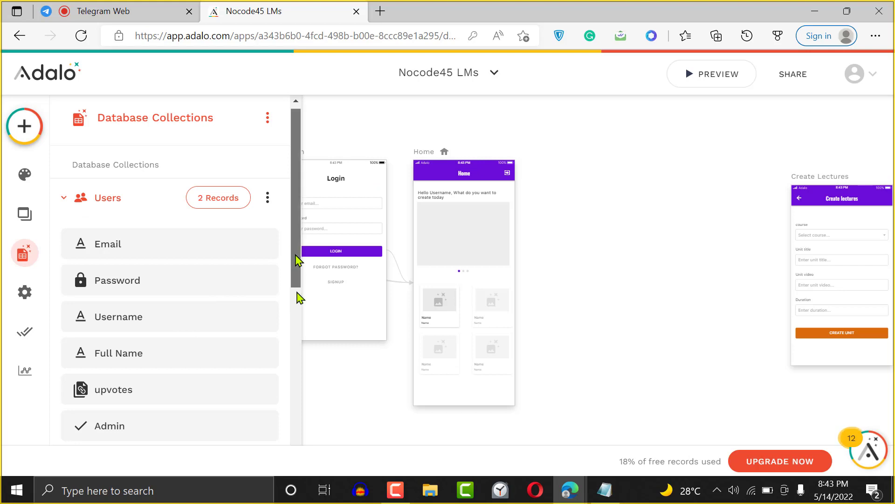
pyautogui.moveTo(298, 259); pyautogui.dragTo(108, 339)
pyautogui.click(107, 339)
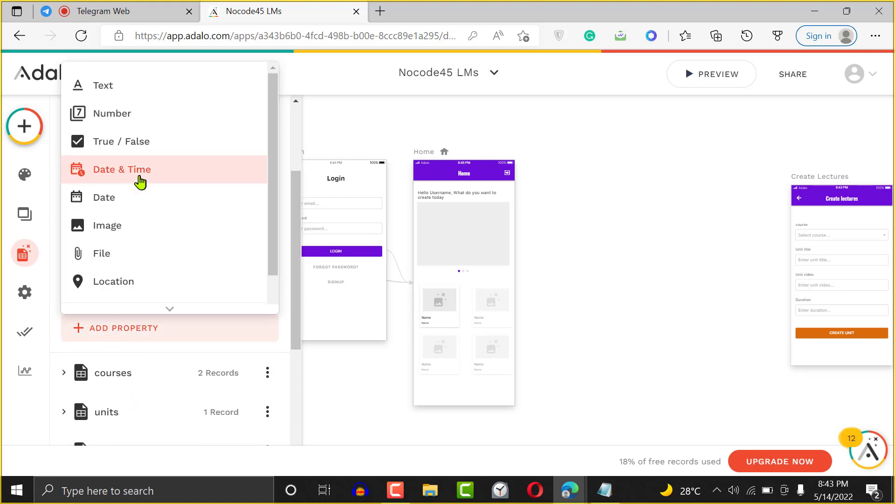
pyautogui.click(131, 151)
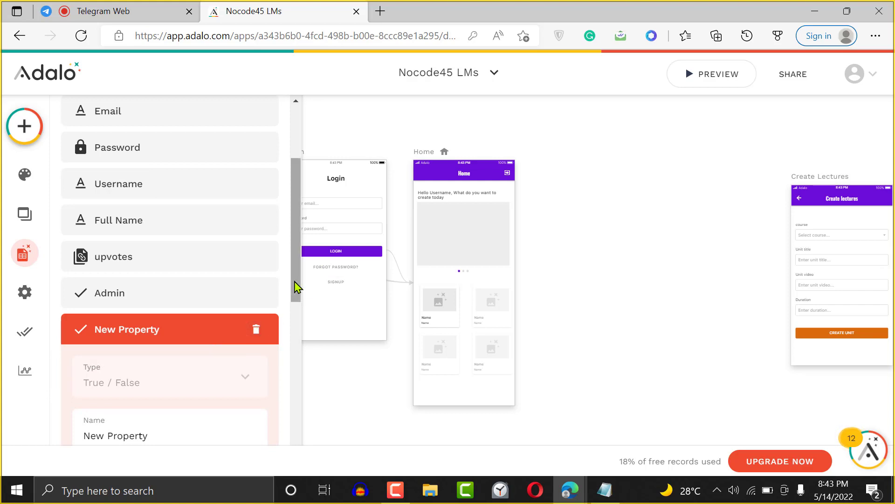
pyautogui.moveTo(296, 286); pyautogui.dragTo(300, 339)
pyautogui.tripleClick(170, 299)
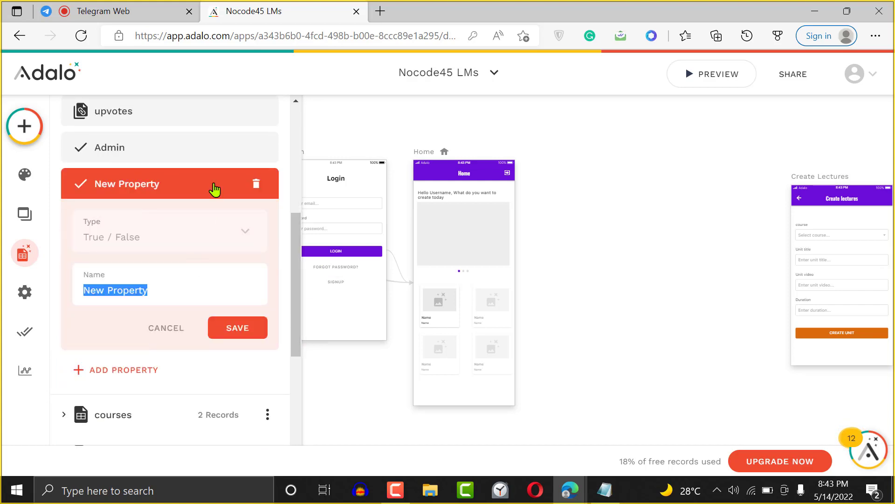
pyautogui.write('Subscr')
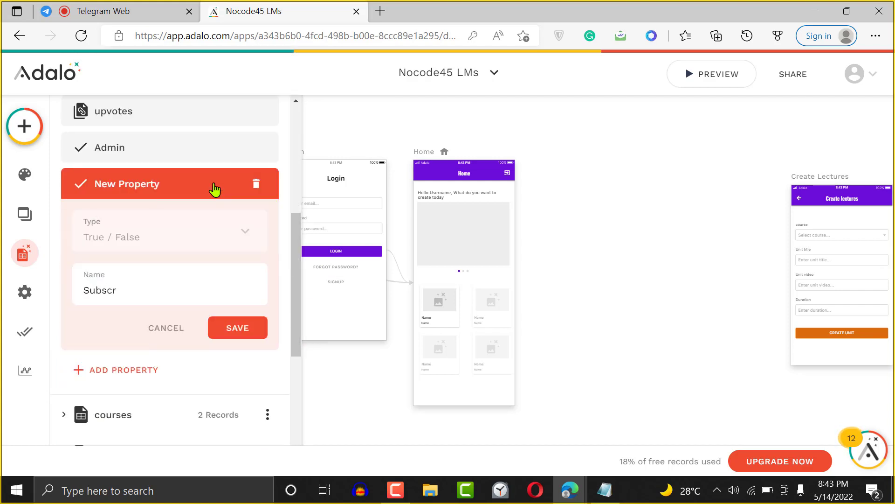
pyautogui.write('ibed')
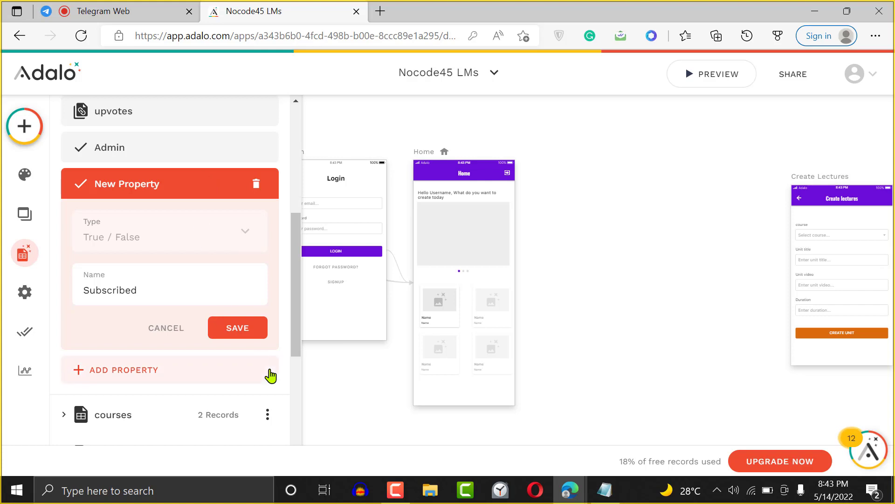
pyautogui.click(243, 328)
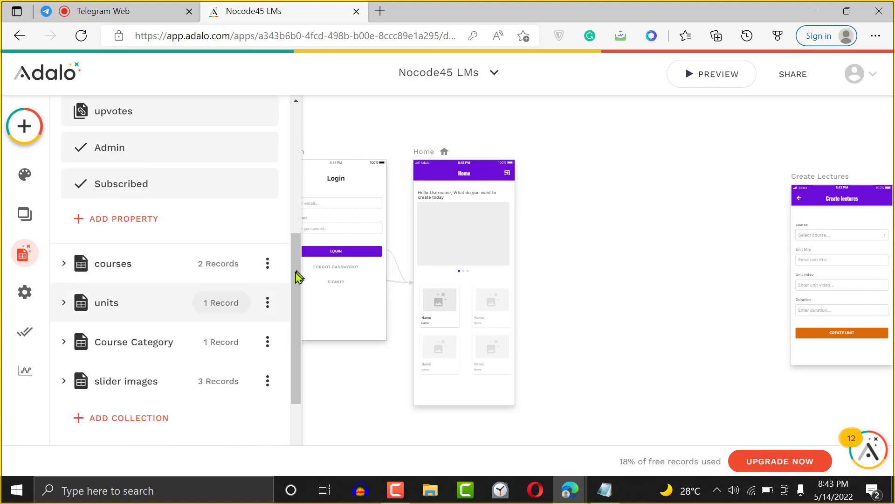
pyautogui.moveTo(296, 292); pyautogui.dragTo(286, 334)
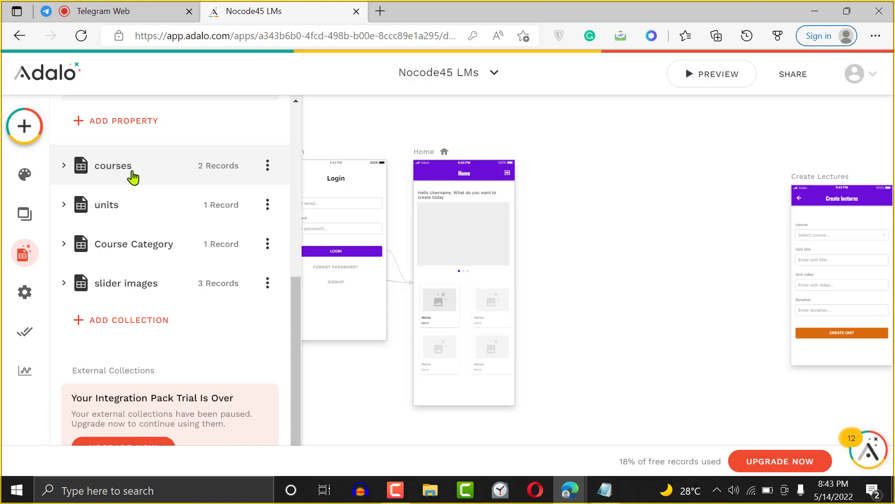
# - Name a new database collection 'pricing plan' and create it
pyautogui.click(124, 318)
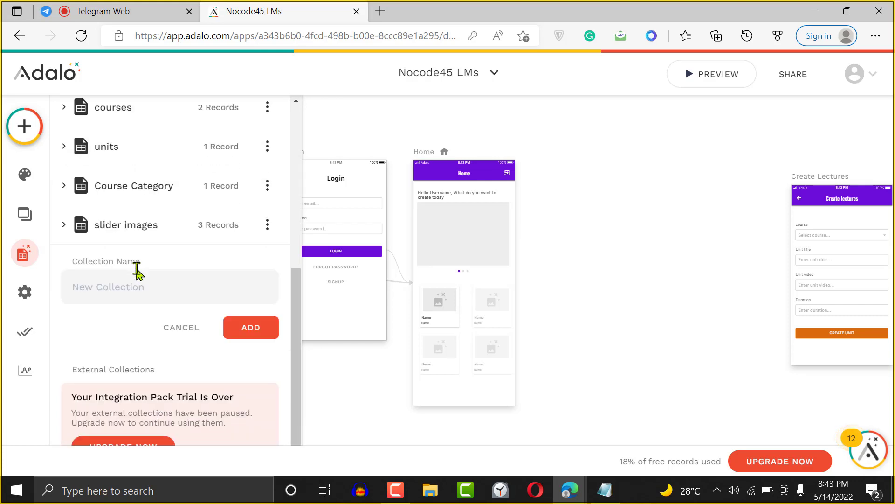
pyautogui.click(158, 291)
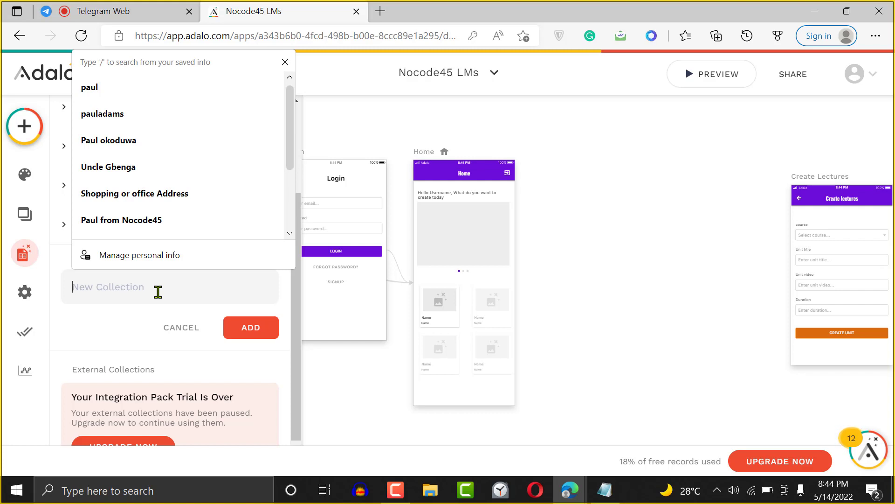
pyautogui.write('pricing plan')
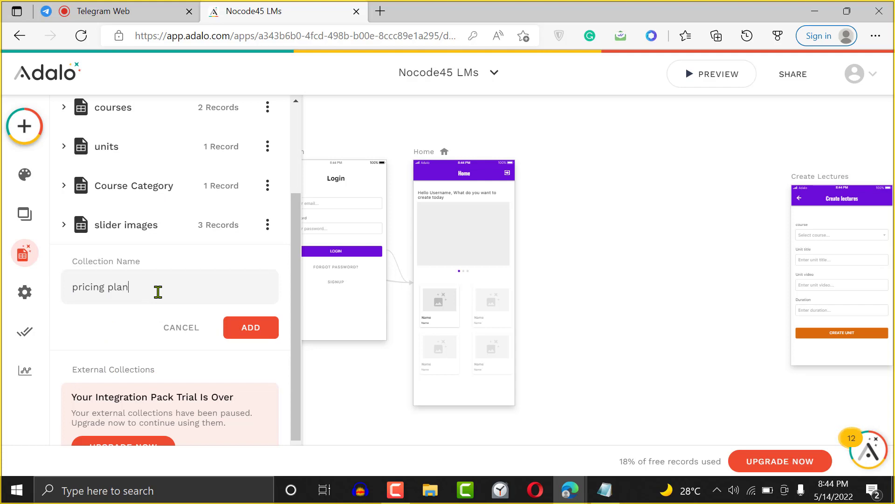
pyautogui.click(264, 327)
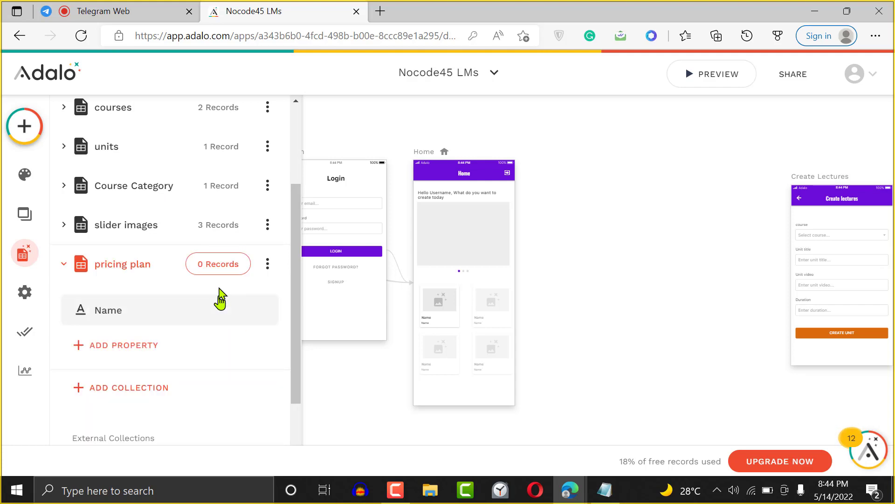
# - Start renaming the pricing plan's Name property, then abandon the change
pyautogui.click(137, 315)
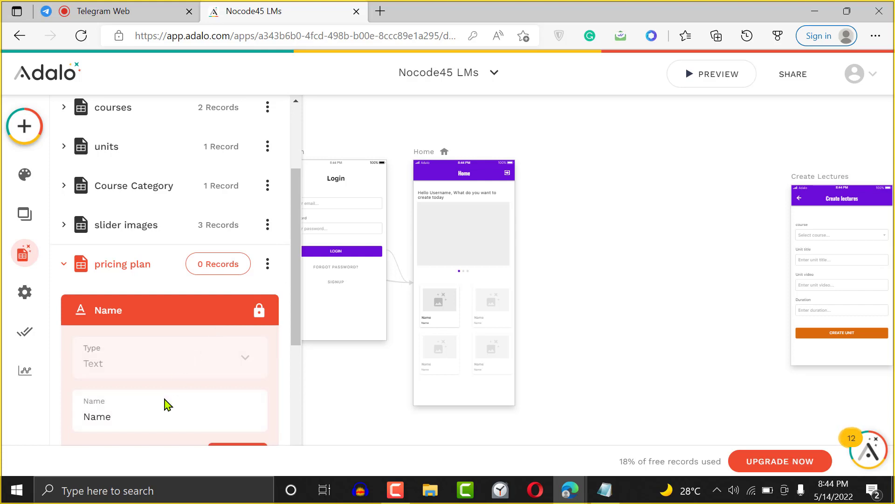
pyautogui.doubleClick(157, 413)
pyautogui.write('P')
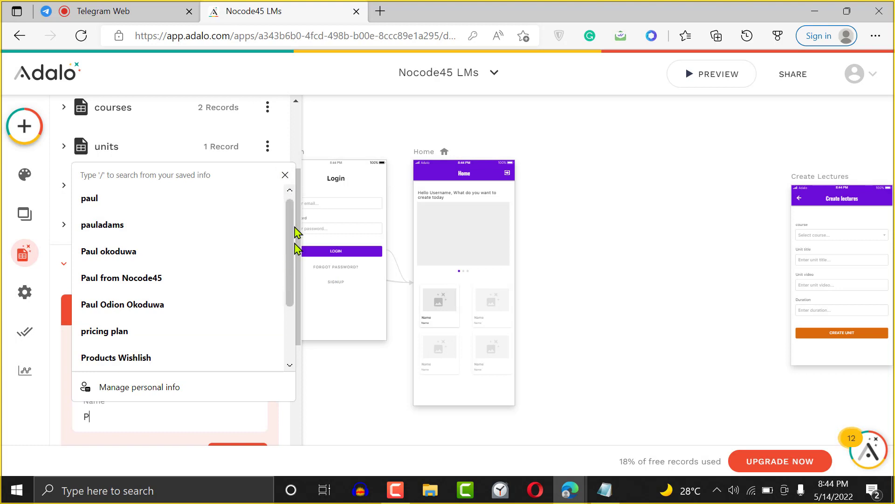
pyautogui.click(285, 175)
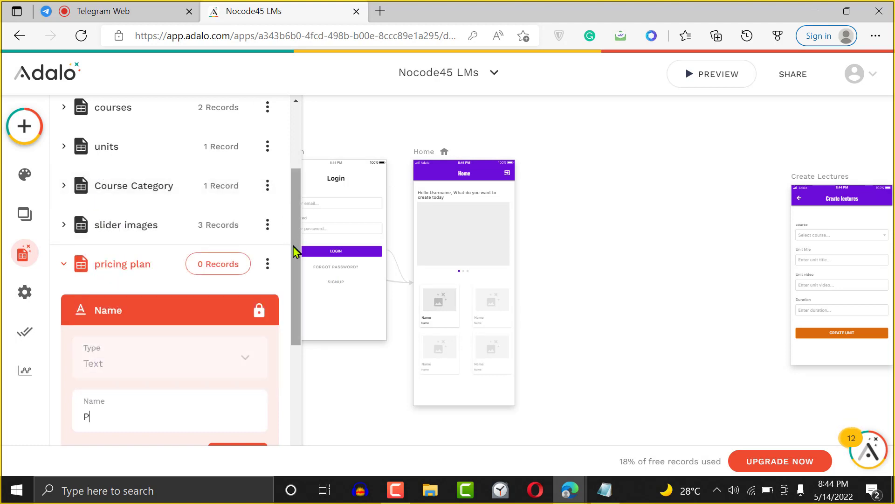
pyautogui.moveTo(293, 246); pyautogui.dragTo(292, 313)
pyautogui.click(285, 176)
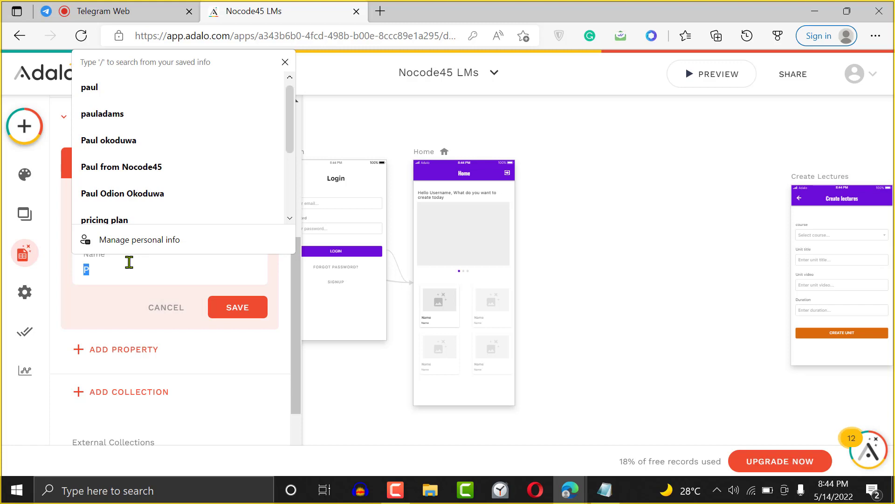
pyautogui.press('BackSpace')
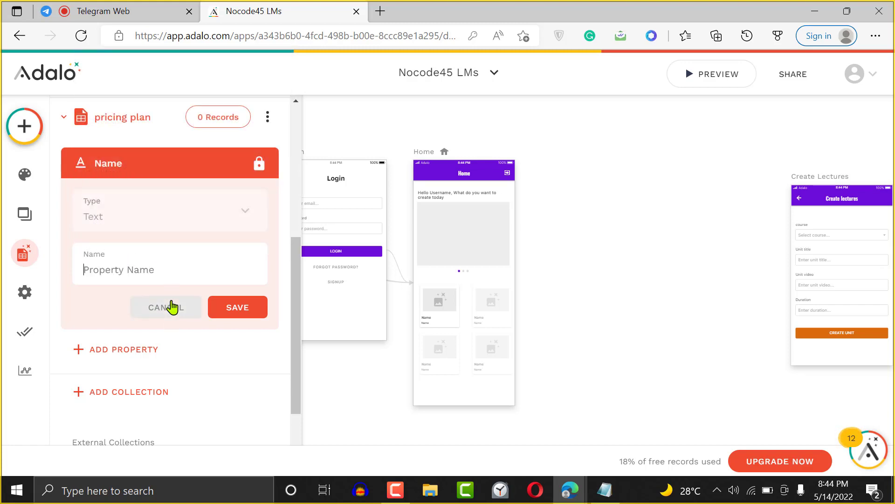
pyautogui.click(174, 306)
# - Add a Number property named '30' to the pricing plan collection
pyautogui.click(127, 245)
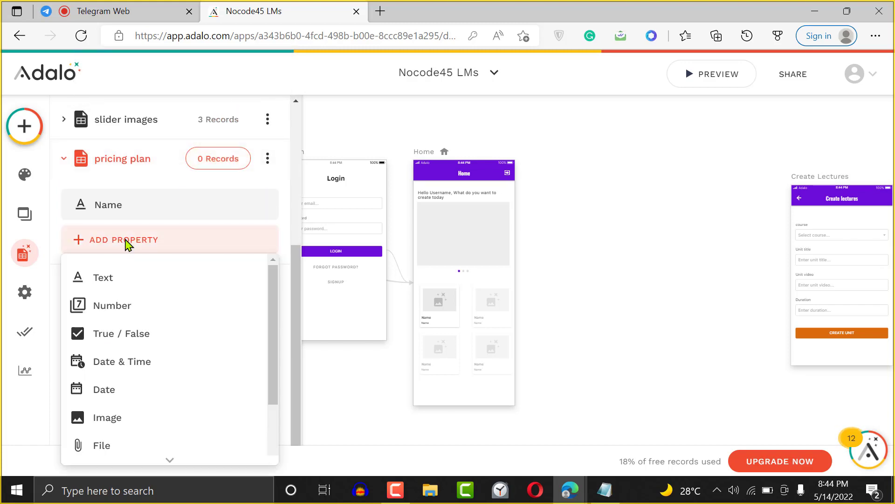
pyautogui.click(134, 316)
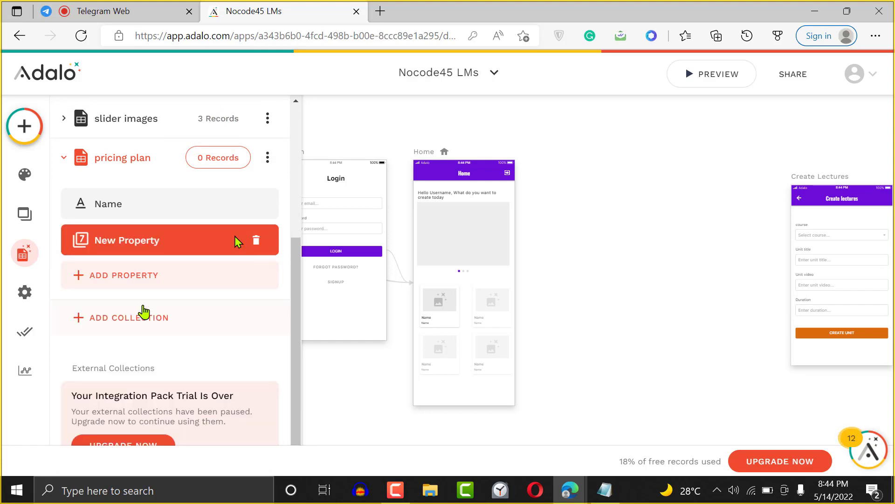
pyautogui.tripleClick(142, 347)
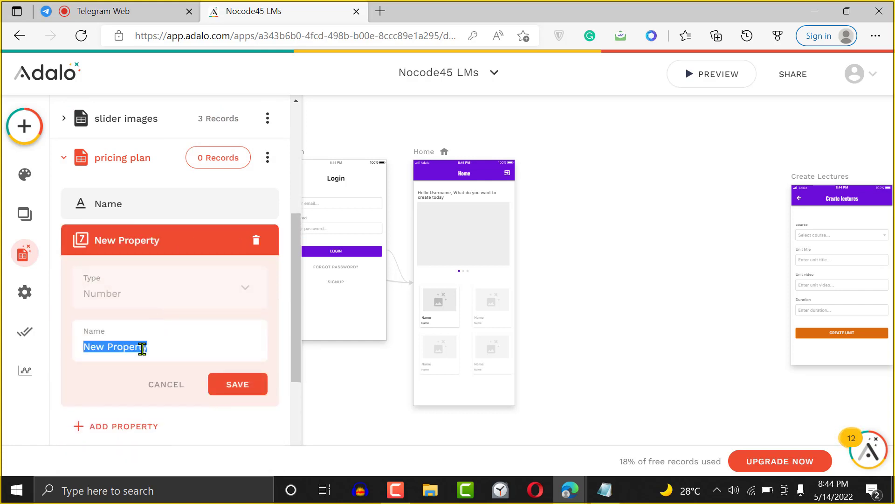
pyautogui.write('30')
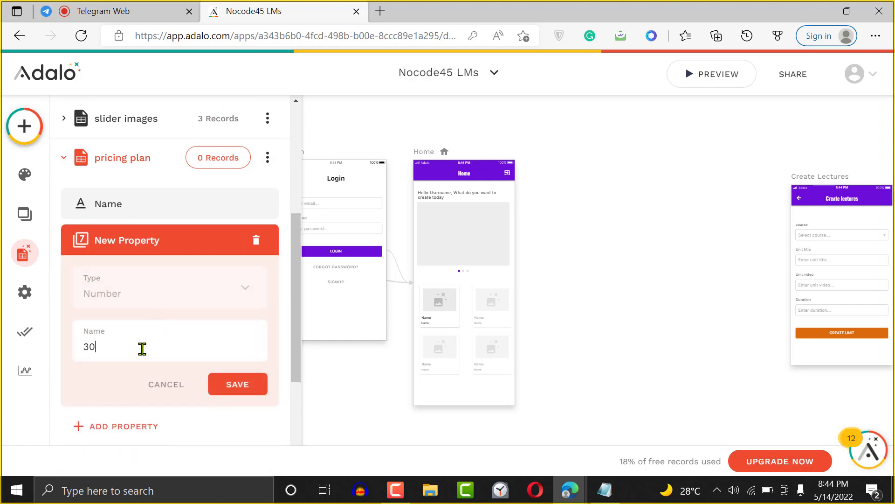
pyautogui.click(238, 392)
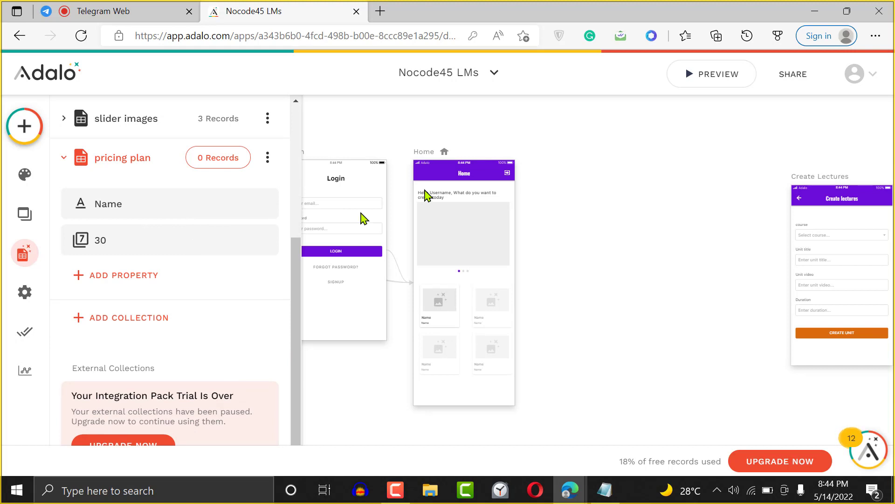
# - Remove the '30' property from pricing plan, confirming the deletion
pyautogui.moveTo(296, 249); pyautogui.dragTo(300, 114)
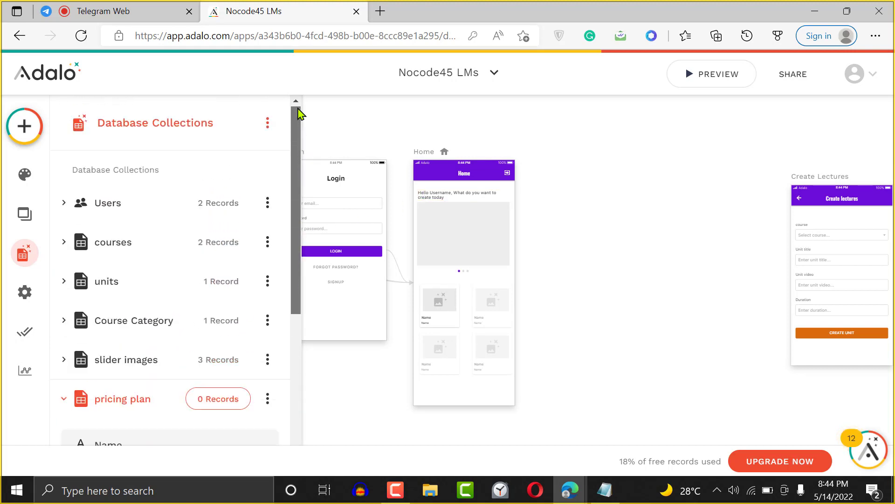
pyautogui.click(179, 210)
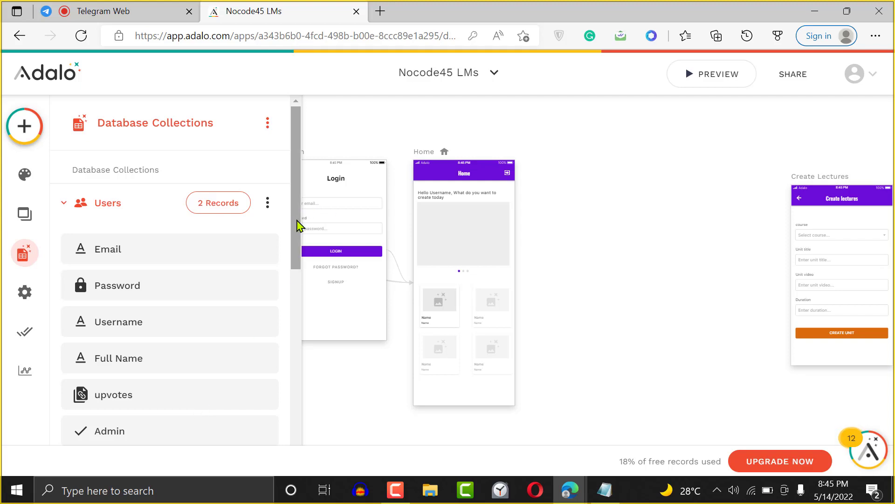
pyautogui.moveTo(297, 224); pyautogui.dragTo(286, 256)
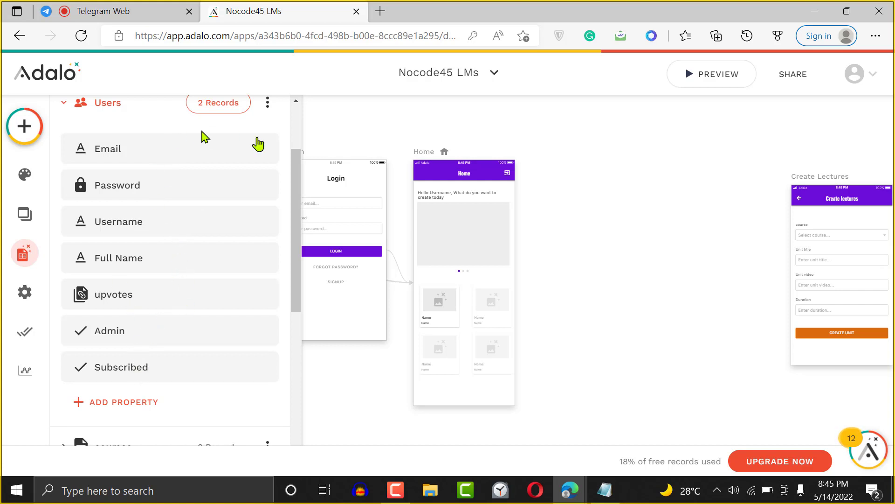
pyautogui.moveTo(294, 253); pyautogui.dragTo(287, 342)
pyautogui.scroll(-1, 286, 342)
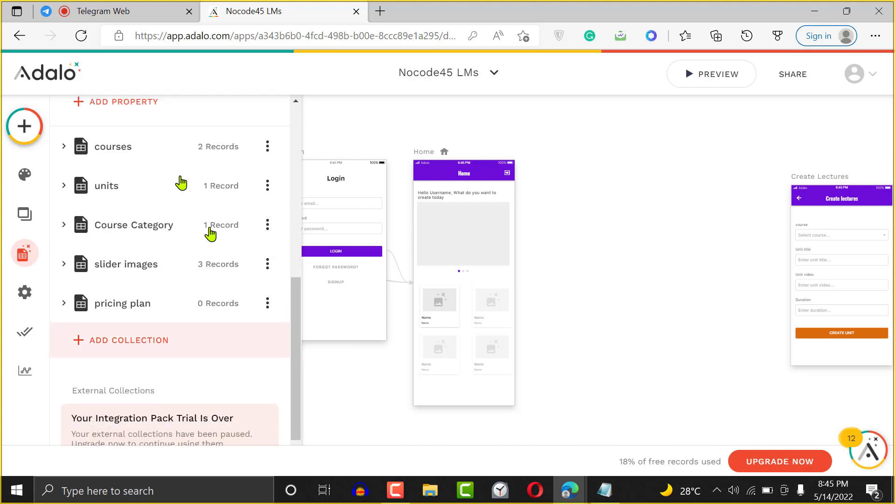
pyautogui.click(124, 304)
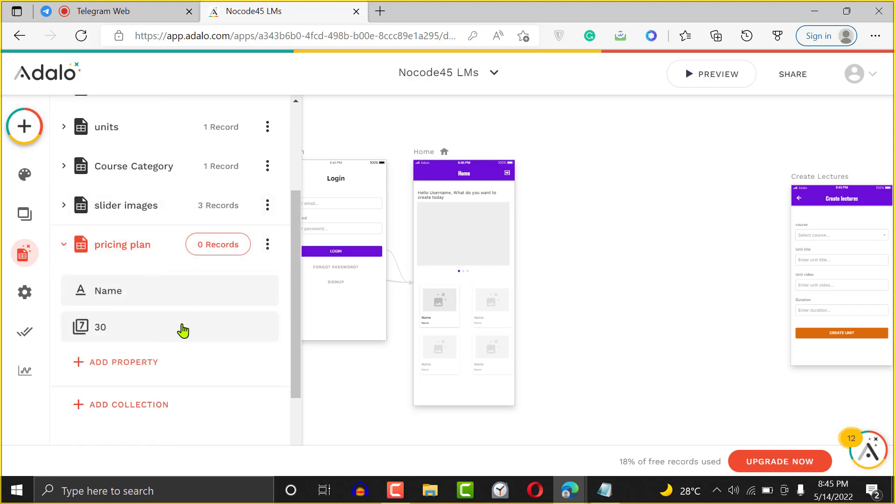
pyautogui.click(183, 328)
pyautogui.click(256, 326)
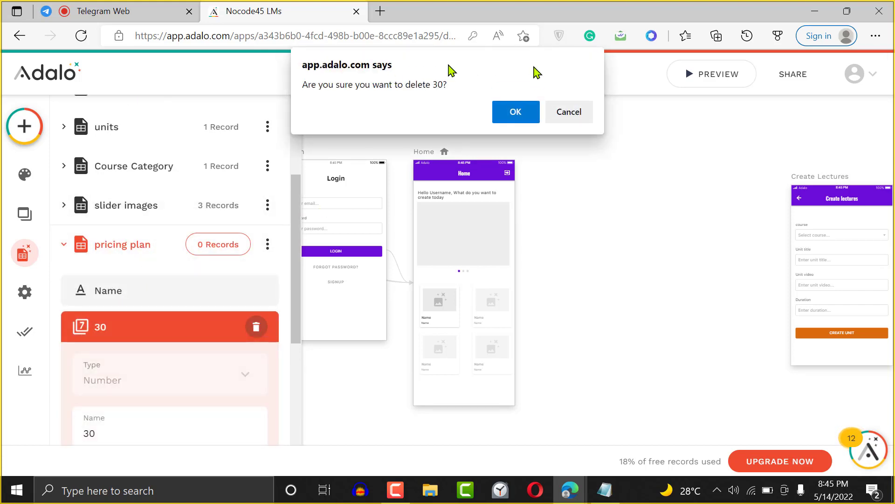
pyautogui.click(518, 114)
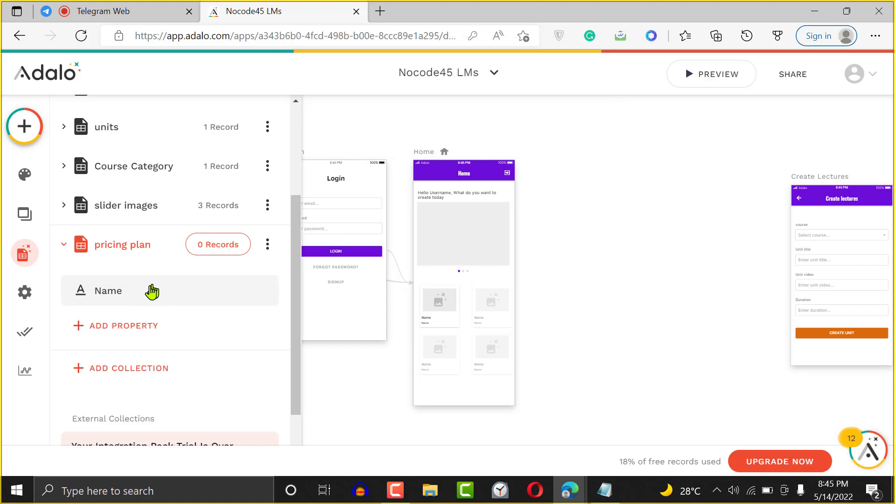
# - Confirm the pricing plan collection is empty, then rename it to 'Paid subscribers'
pyautogui.click(208, 252)
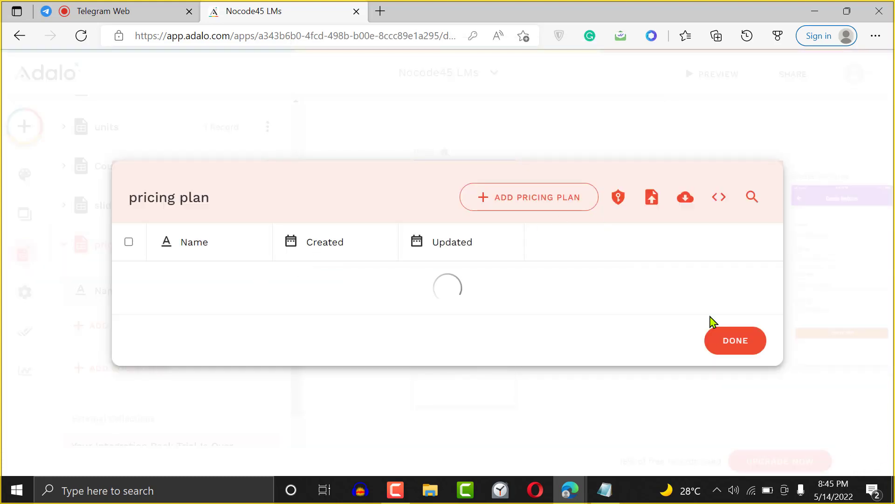
pyautogui.click(725, 337)
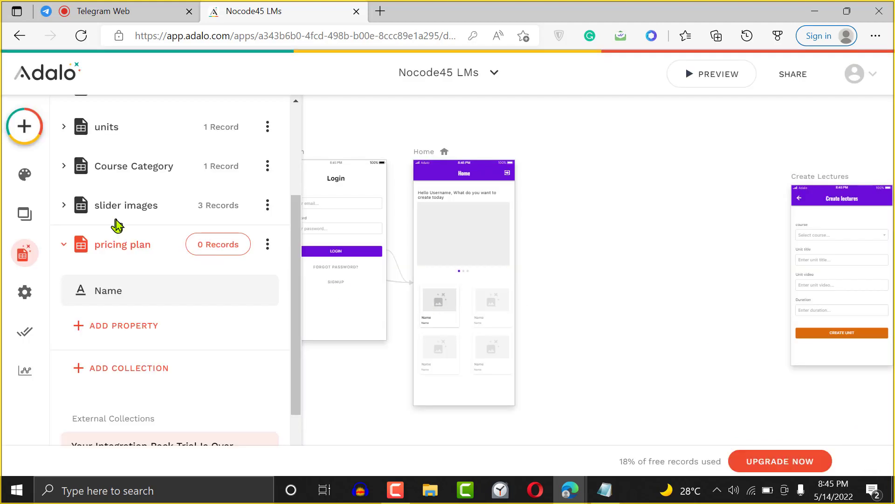
pyautogui.click(267, 242)
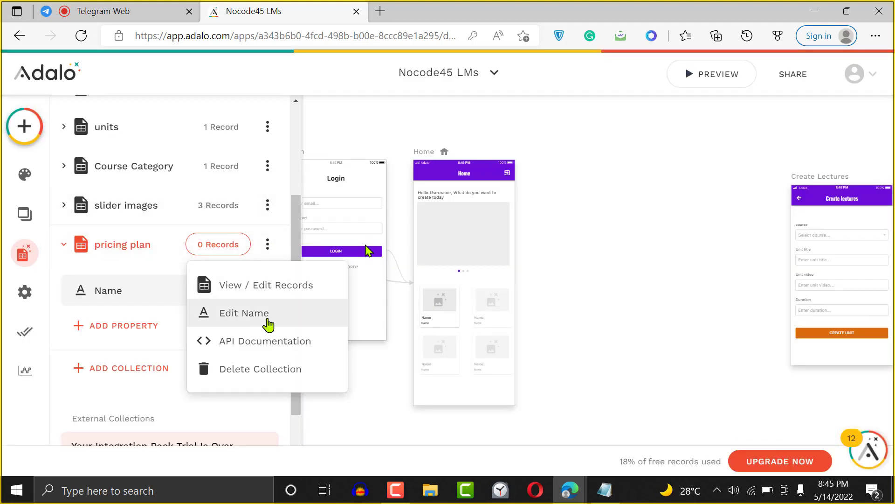
pyautogui.click(269, 313)
pyautogui.tripleClick(170, 306)
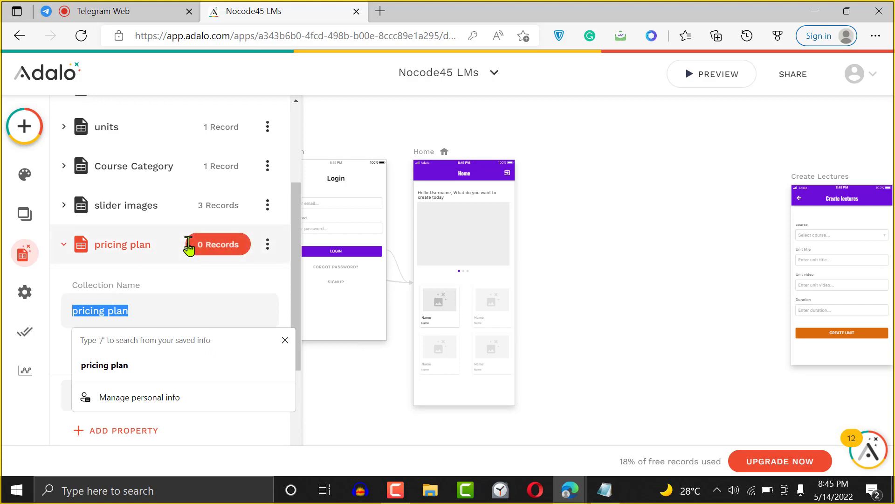
pyautogui.write('Paid subsc')
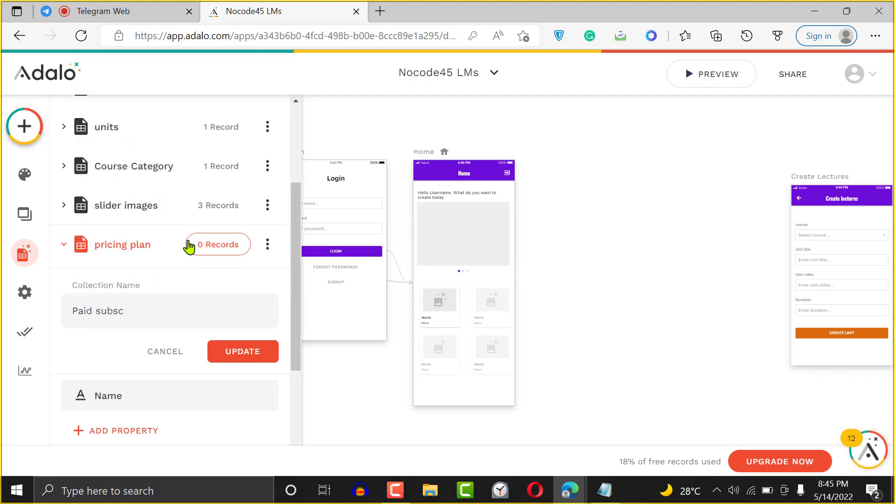
pyautogui.write('ribers')
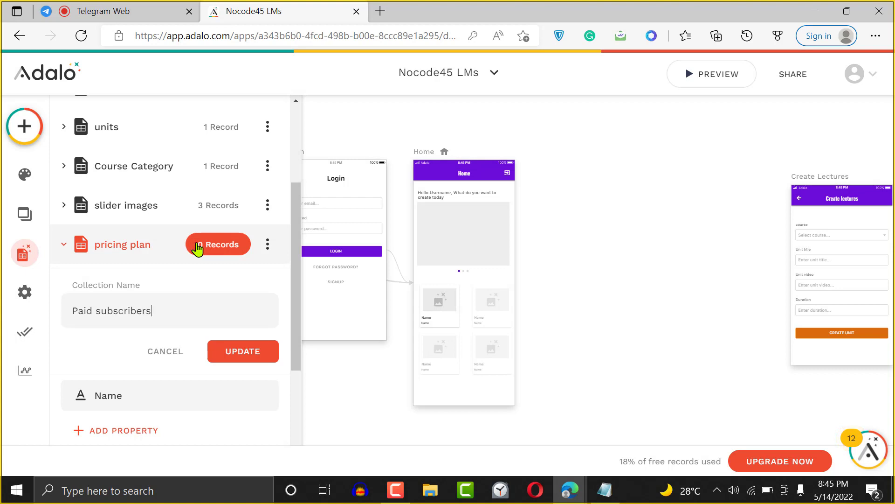
pyautogui.click(252, 352)
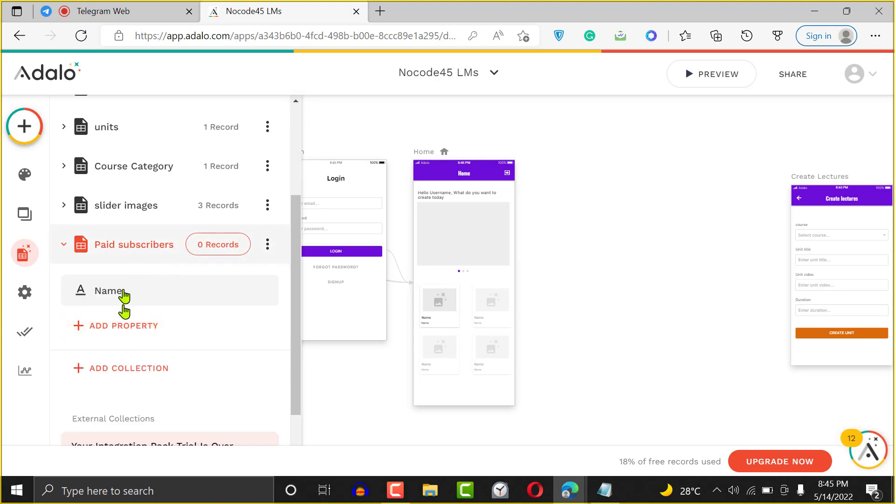
# - Add a Users relationship property: each user has one paid subscriber, a subscriber many users
pyautogui.click(125, 325)
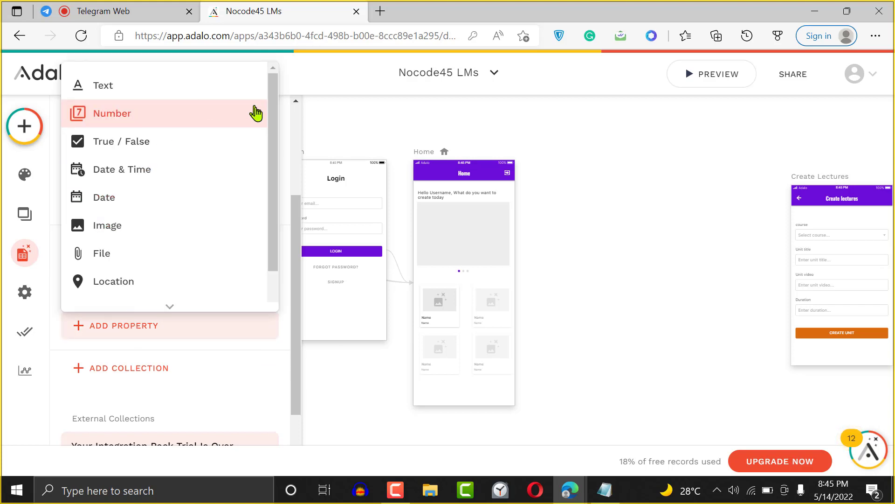
pyautogui.moveTo(272, 121); pyautogui.dragTo(268, 200)
pyautogui.moveTo(235, 299)
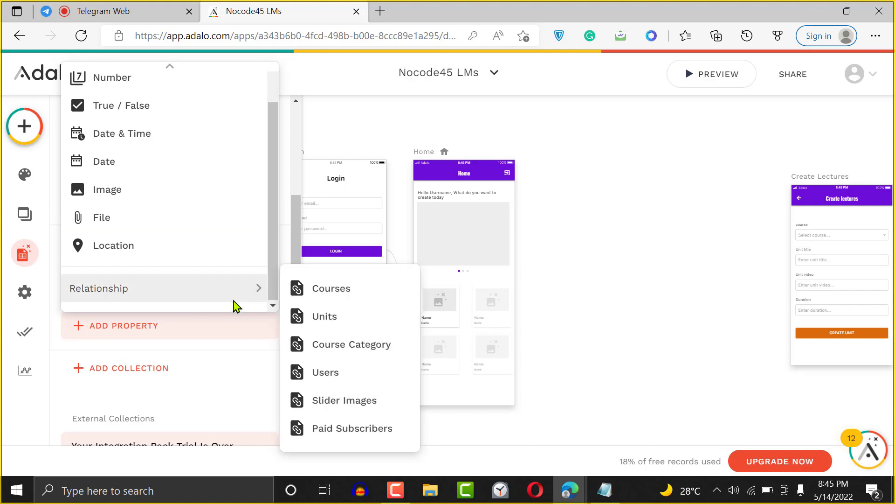
pyautogui.click(347, 375)
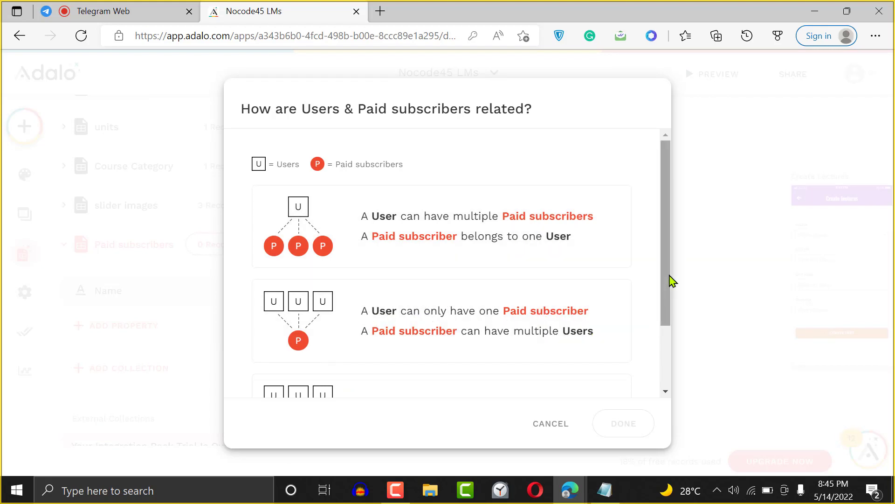
pyautogui.moveTo(671, 289); pyautogui.dragTo(633, 414)
pyautogui.click(531, 244)
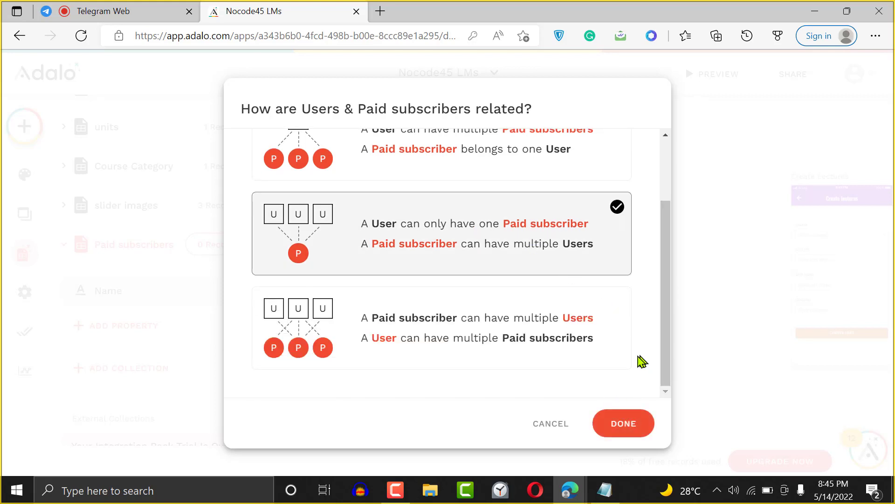
pyautogui.click(624, 424)
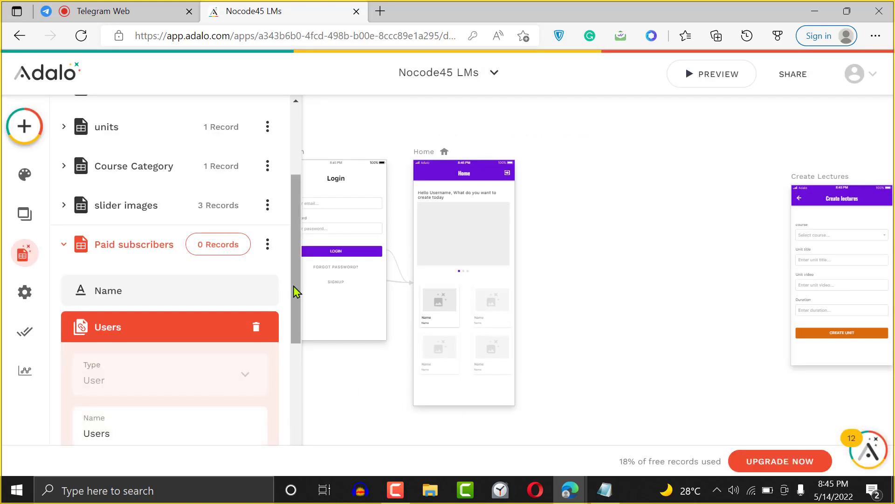
pyautogui.moveTo(293, 301); pyautogui.dragTo(300, 351)
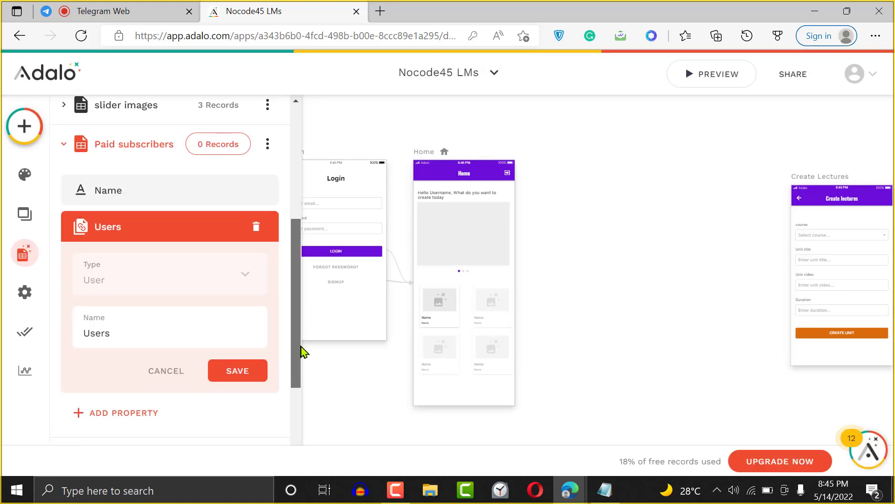
pyautogui.click(234, 371)
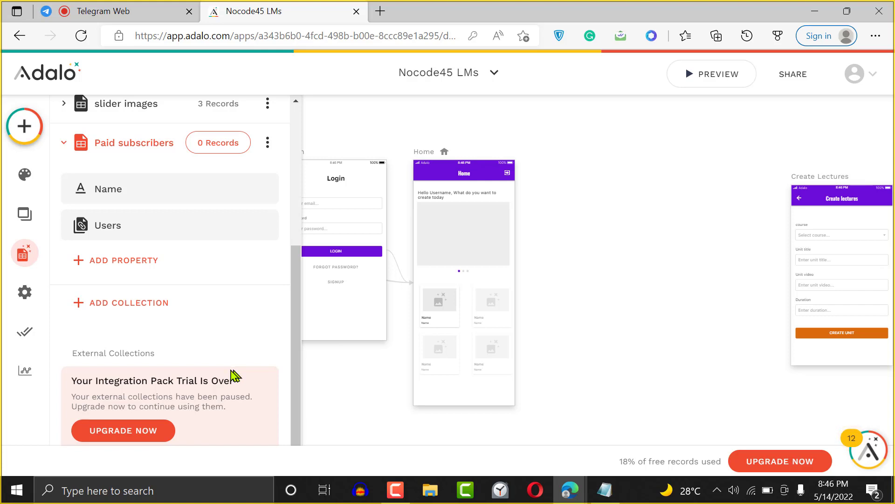
# - Create a new app-bar screen named 'pricing plan'
pyautogui.click(24, 126)
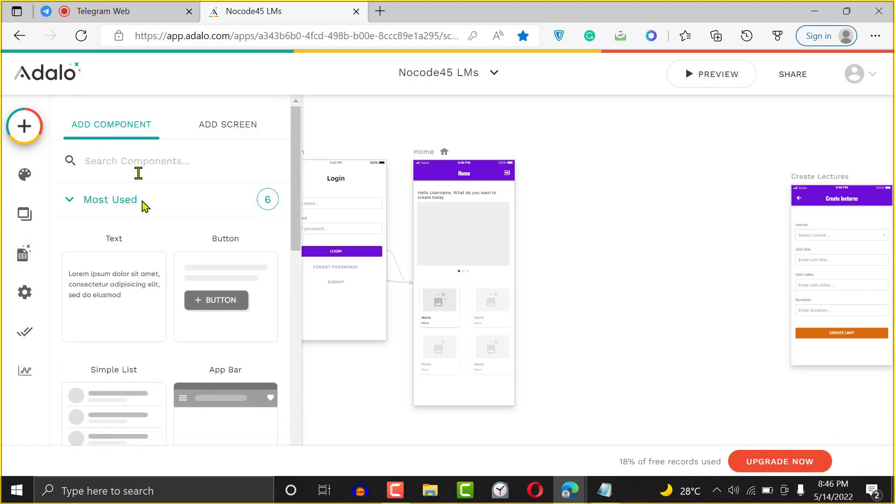
pyautogui.moveTo(295, 205)
pyautogui.mouseDown()
pyautogui.moveTo(293, 269)
pyautogui.moveTo(292, 196)
pyautogui.mouseUp()
pyautogui.doubleClick(238, 136)
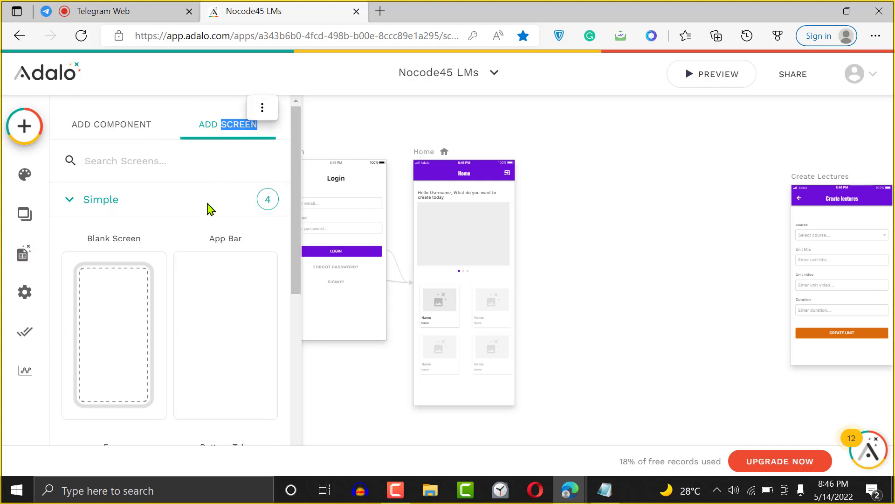
pyautogui.click(240, 308)
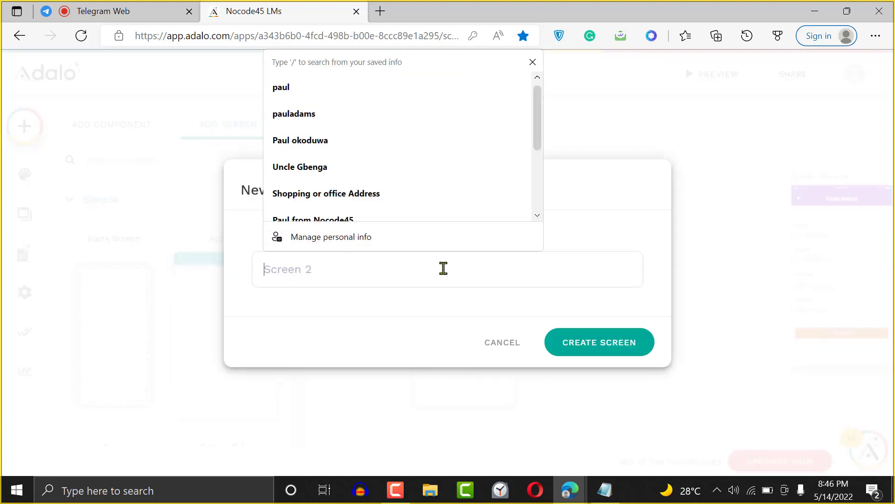
pyautogui.write('pric')
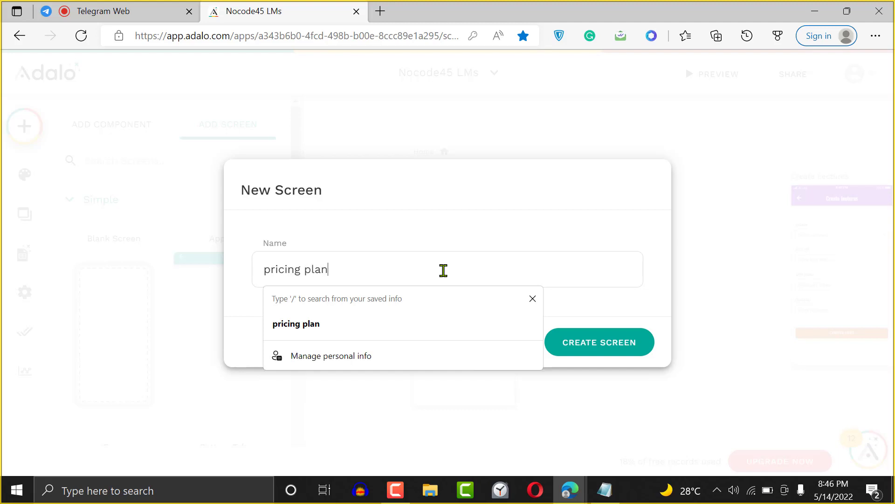
pyautogui.write('ing plan')
pyautogui.click(606, 339)
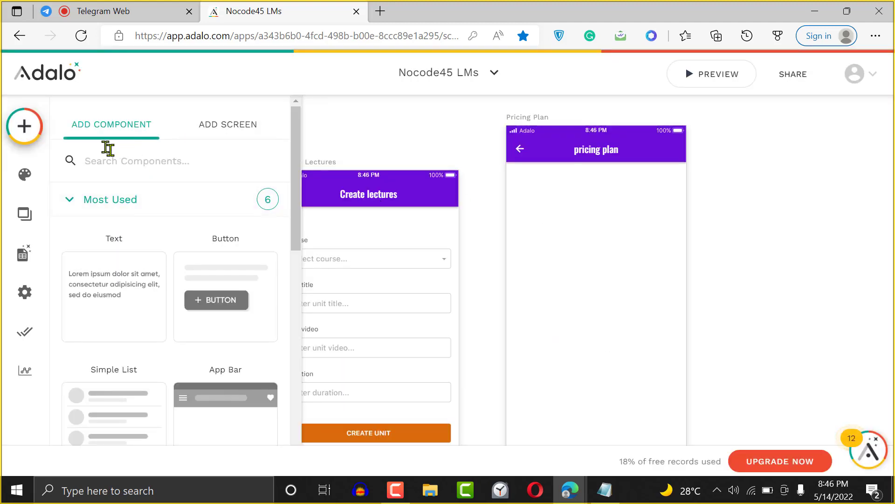
# - Search the screen templates for a course layout, then cancel the new-screen dialog
pyautogui.click(225, 124)
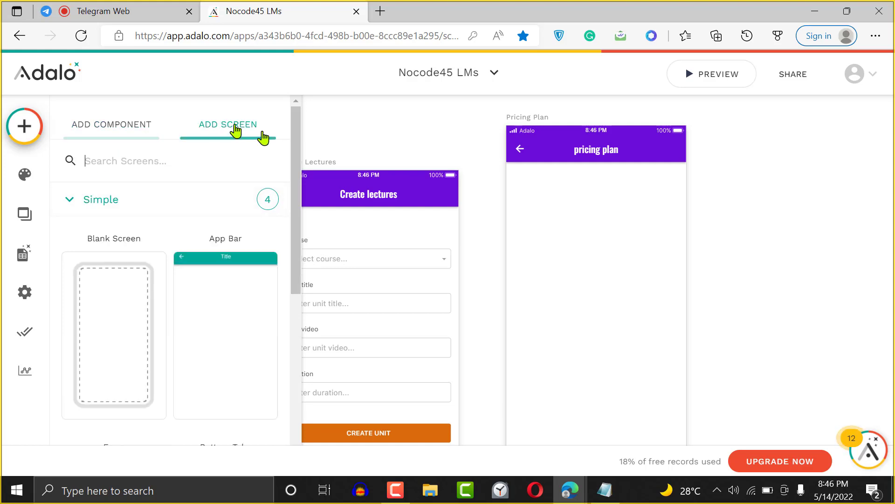
pyautogui.click(179, 157)
pyautogui.write('couse')
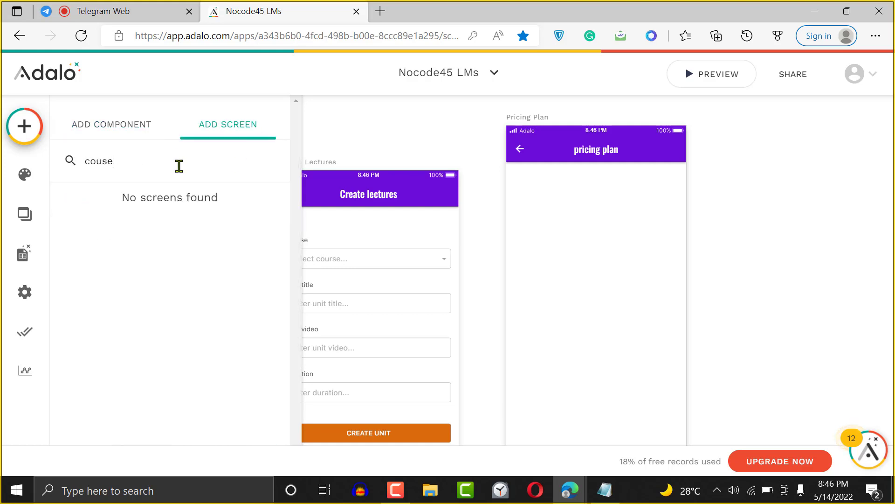
pyautogui.press('BackSpace')
pyautogui.write('rse datails')
pyautogui.click(112, 160)
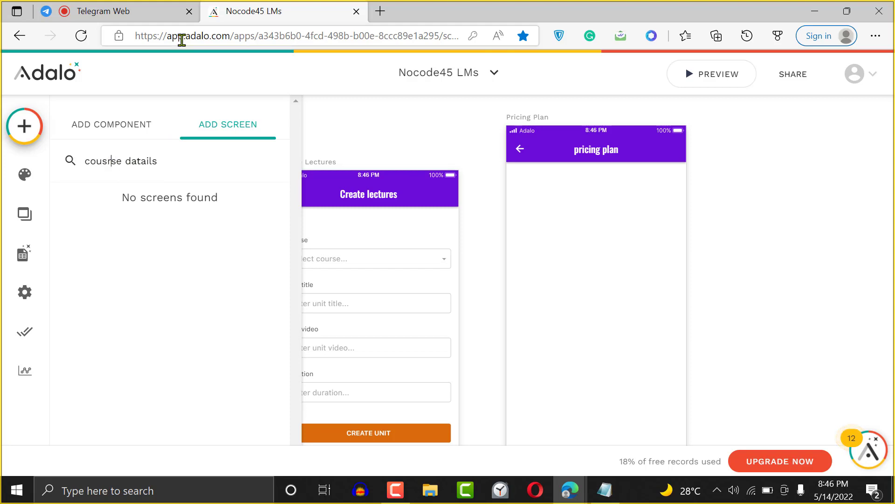
pyautogui.press('BackSpace')
pyautogui.press('BackSpace')
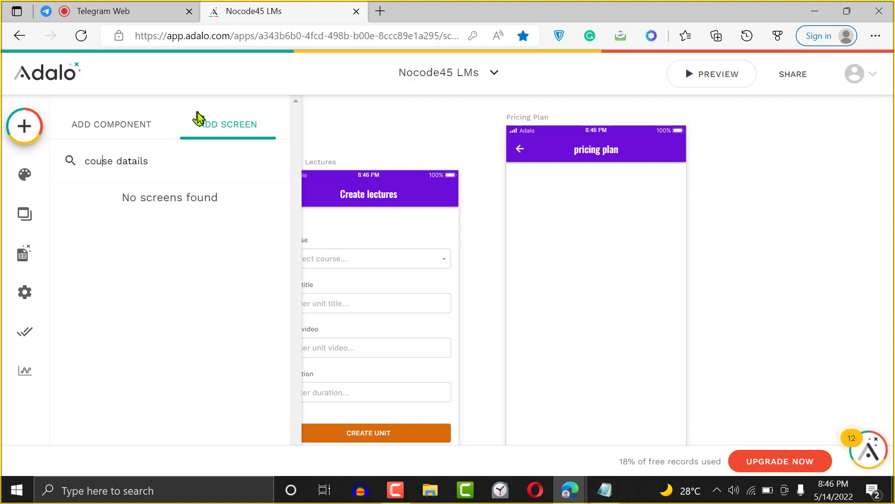
pyautogui.click(198, 119)
pyautogui.click(200, 328)
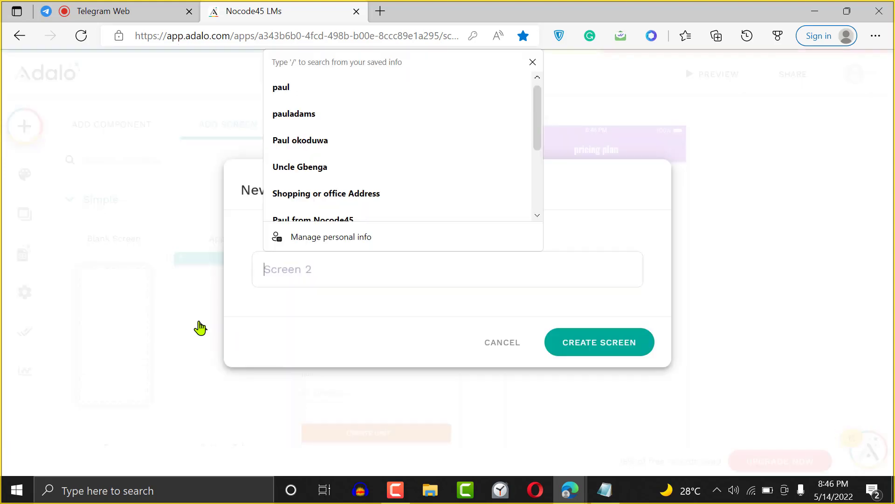
pyautogui.press('Escape')
pyautogui.press('Escape')
pyautogui.click(349, 281)
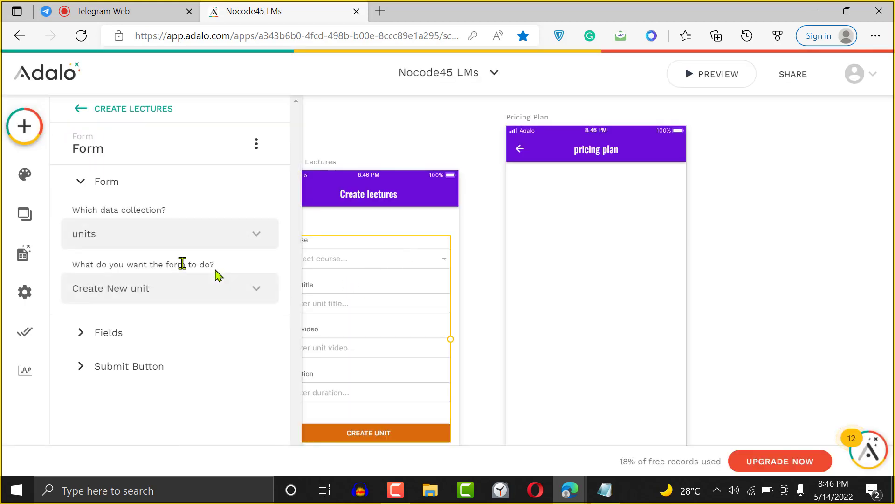
# - Create a second app-bar screen named 'course details'
pyautogui.click(24, 126)
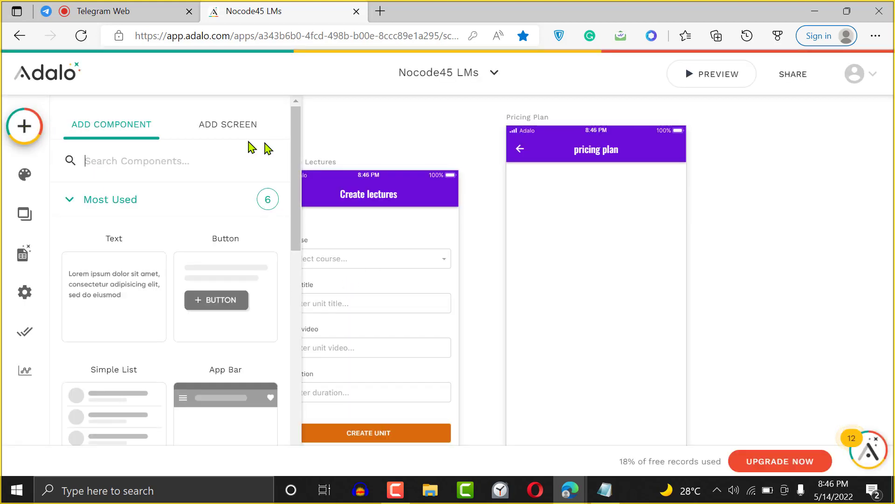
pyautogui.click(232, 126)
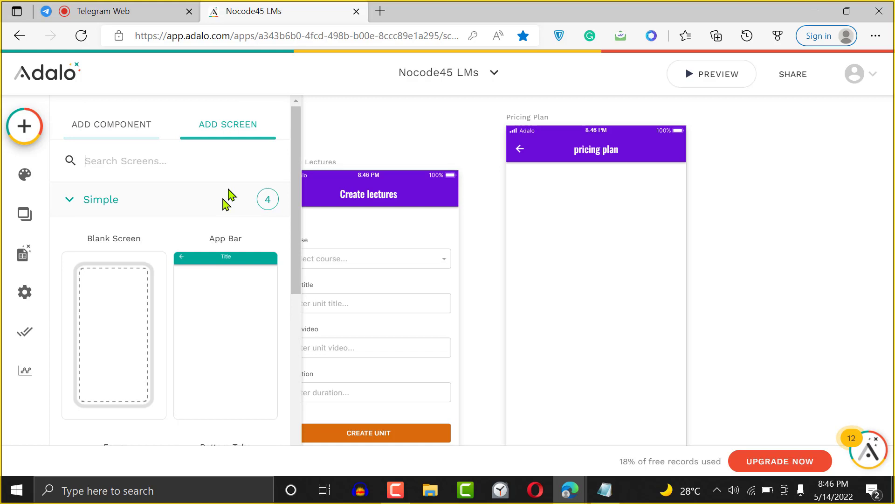
pyautogui.click(205, 291)
pyautogui.write('co')
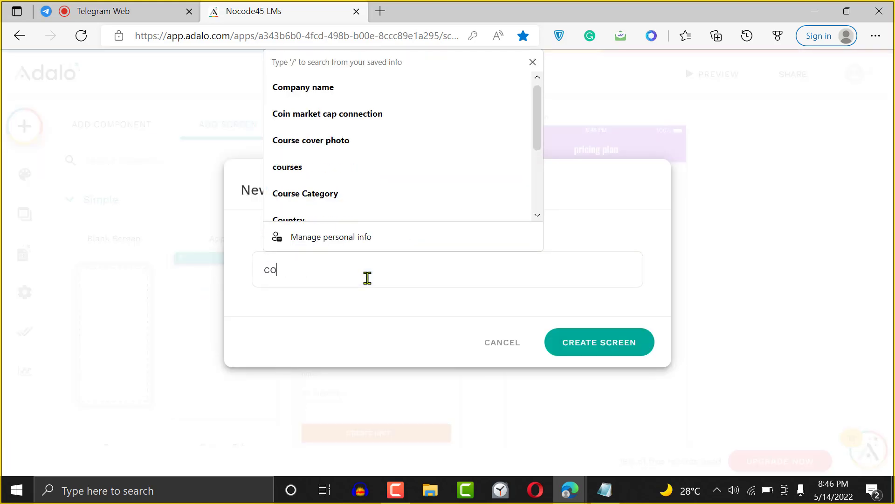
pyautogui.write('urse details')
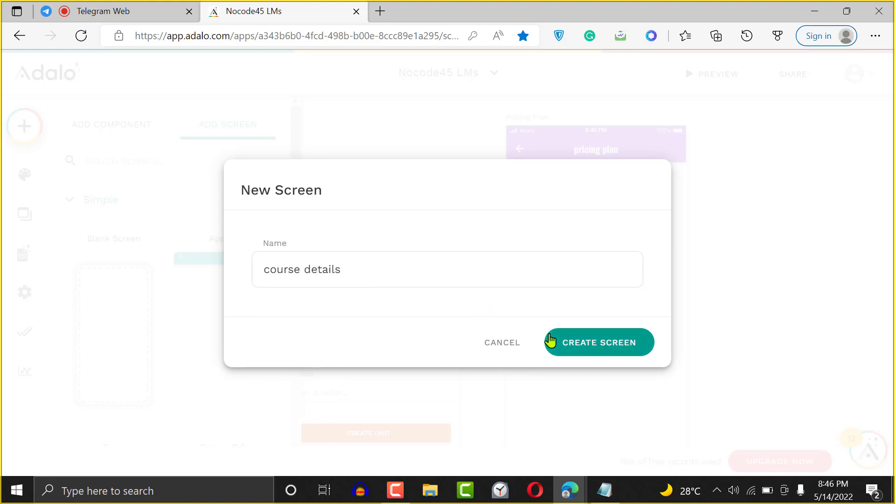
pyautogui.click(603, 344)
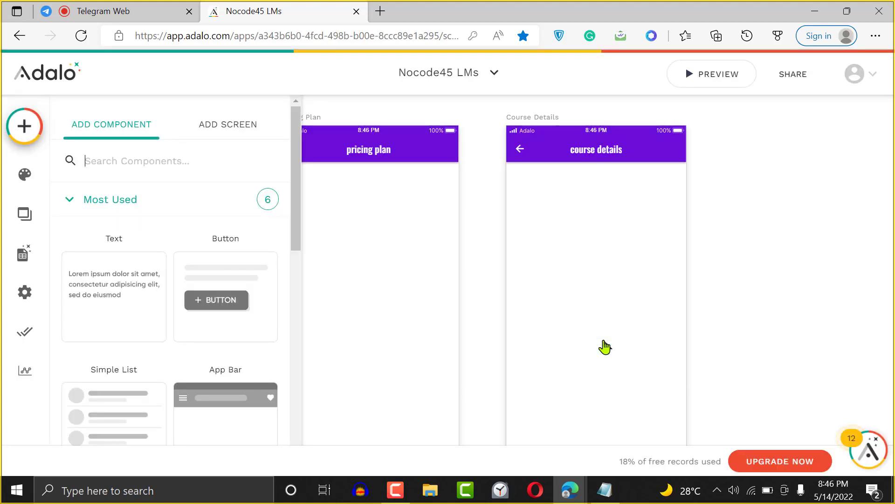
pyautogui.click(480, 299)
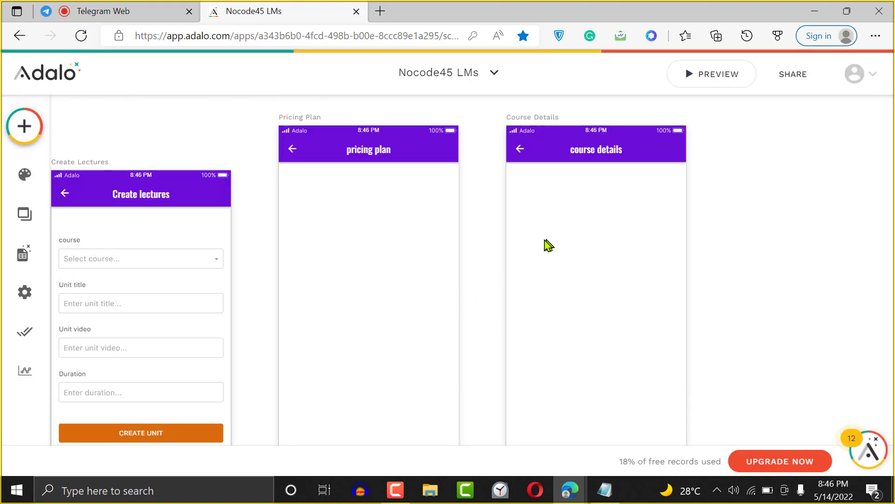
# - Move Create Lectures lower and line up Pricing Plan and Course Details beside Home
pyautogui.hotkey('ctrl', '-')
pyautogui.hotkey('ctrl', '-')
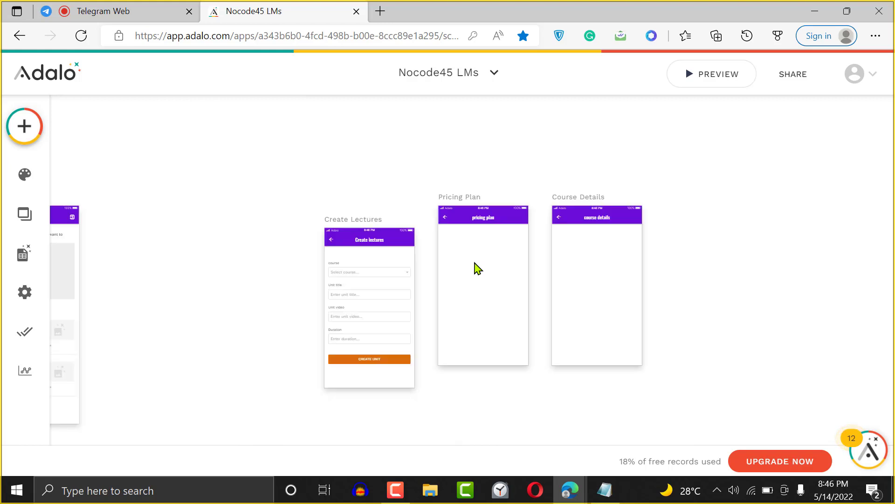
pyautogui.hotkey('ctrl', '+')
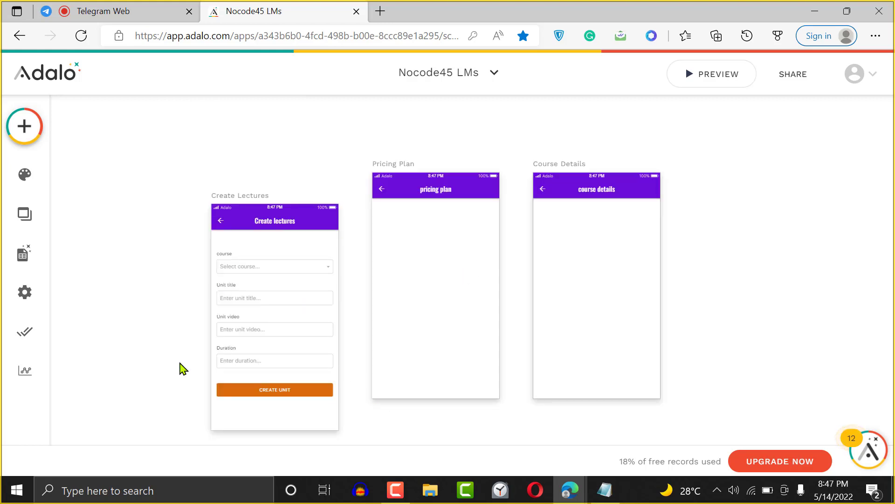
pyautogui.hotkey('ctrl', '+')
pyautogui.hotkey('ctrl', '-')
pyautogui.hotkey('ctrl', '-')
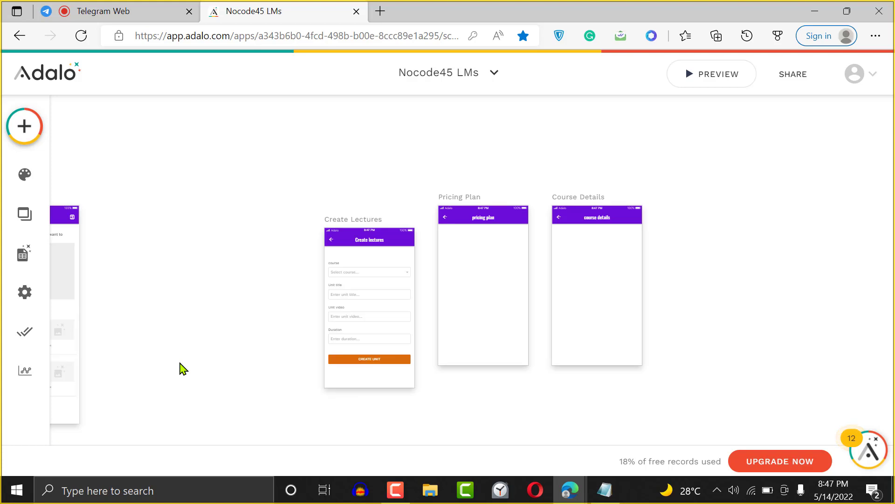
pyautogui.hscroll(-5, 182, 374)
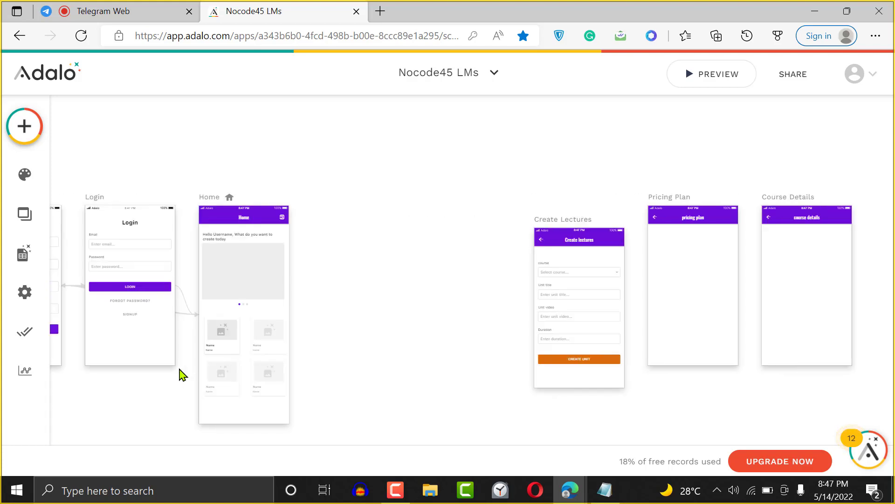
pyautogui.moveTo(556, 228); pyautogui.dragTo(552, 353)
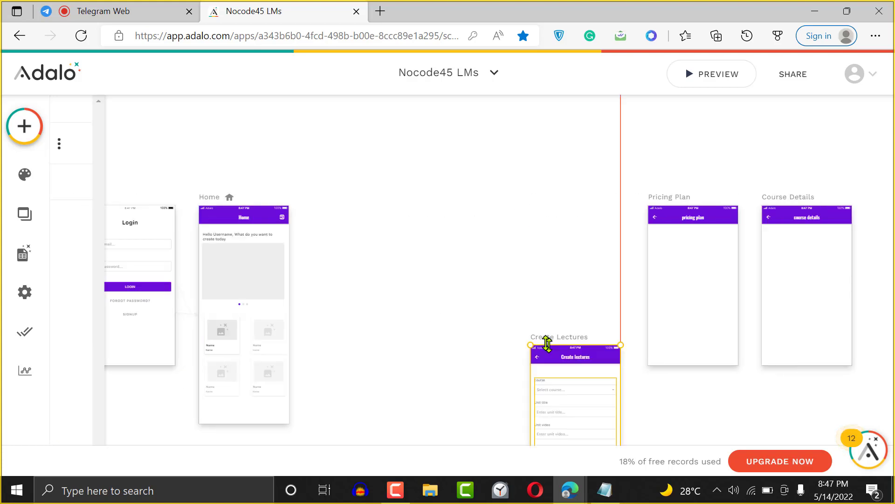
pyautogui.moveTo(671, 197); pyautogui.dragTo(347, 214)
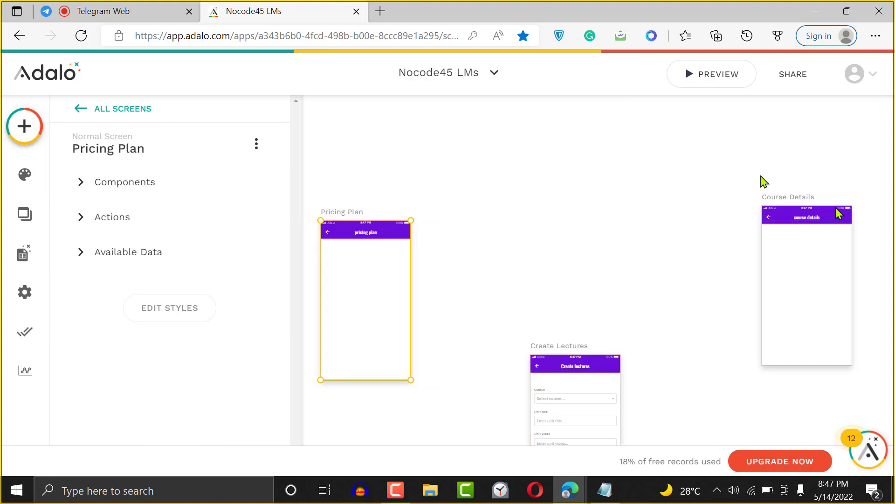
pyautogui.moveTo(443, 250); pyautogui.dragTo(475, 217)
pyautogui.click(614, 173)
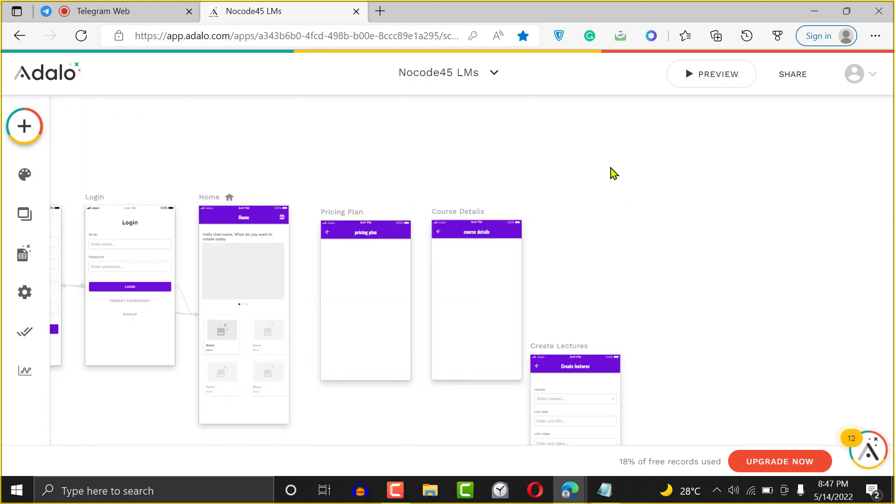
# - Drop a Text component onto the Pricing Plan screen
pyautogui.hscroll(-3, 612, 172)
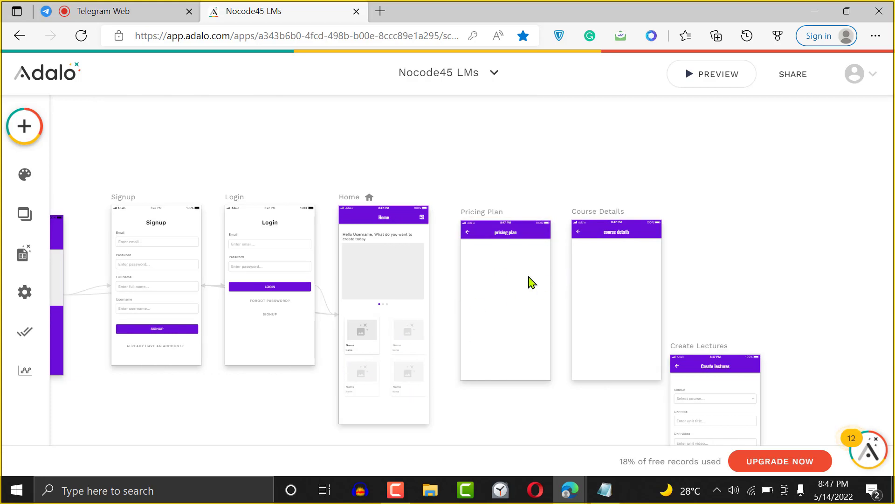
pyautogui.click(25, 133)
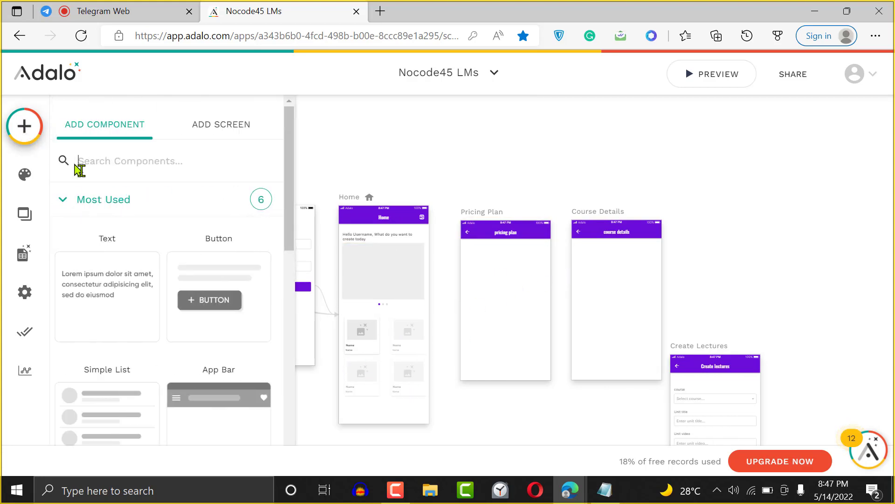
pyautogui.moveTo(127, 265); pyautogui.dragTo(477, 258)
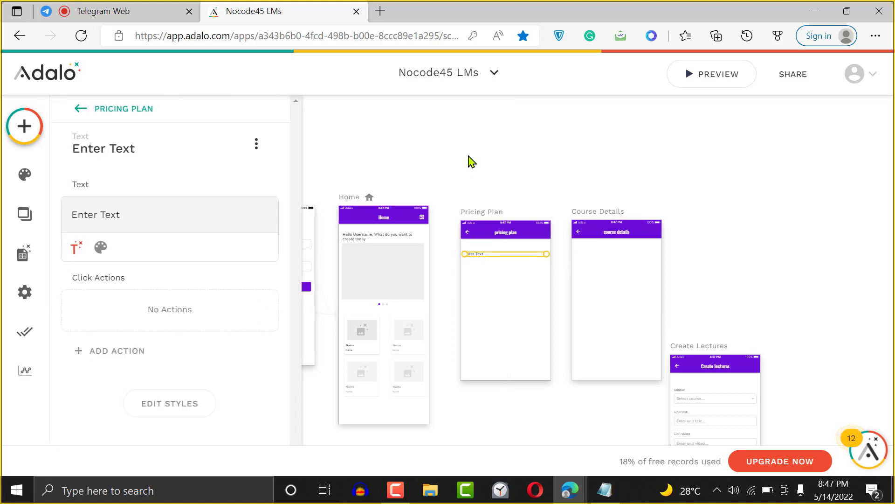
# - In a new Edge tab, search 'pricing plan for saas' and open the ProfitWell pricing article
pyautogui.click(387, 10)
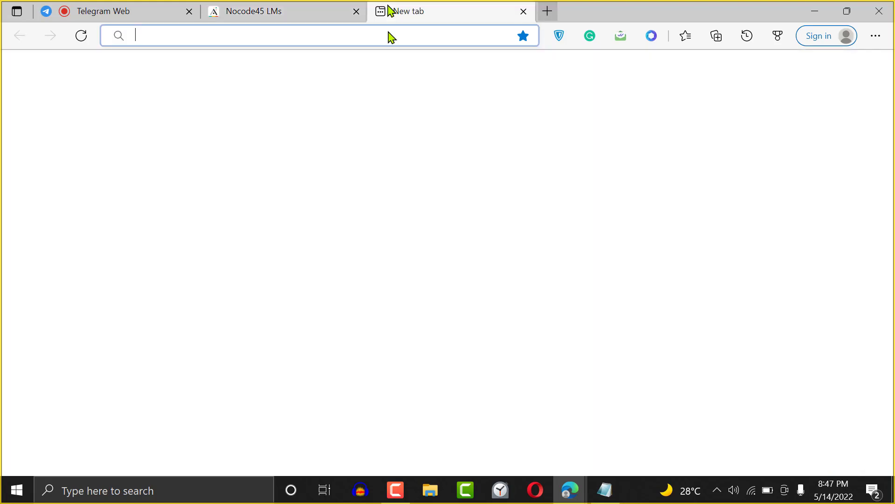
pyautogui.write('oru')
pyautogui.press('BackSpace')
pyautogui.press('BackSpace')
pyautogui.press('BackSpace')
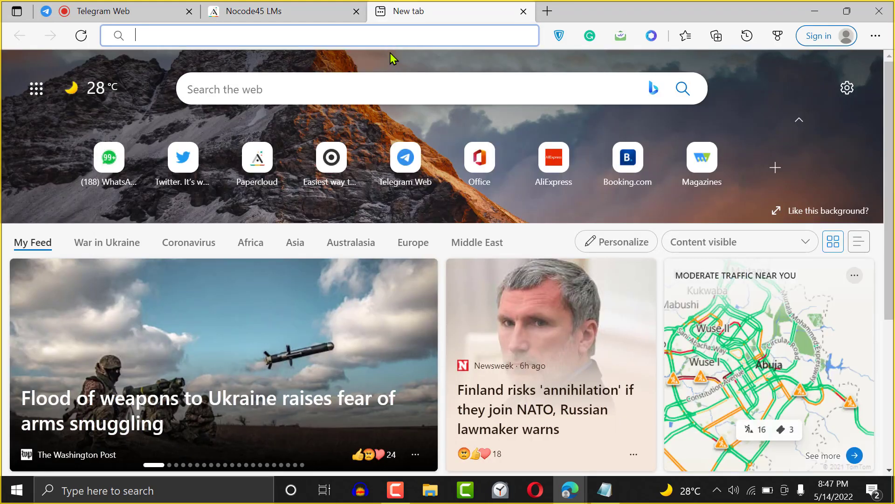
pyautogui.write('pric')
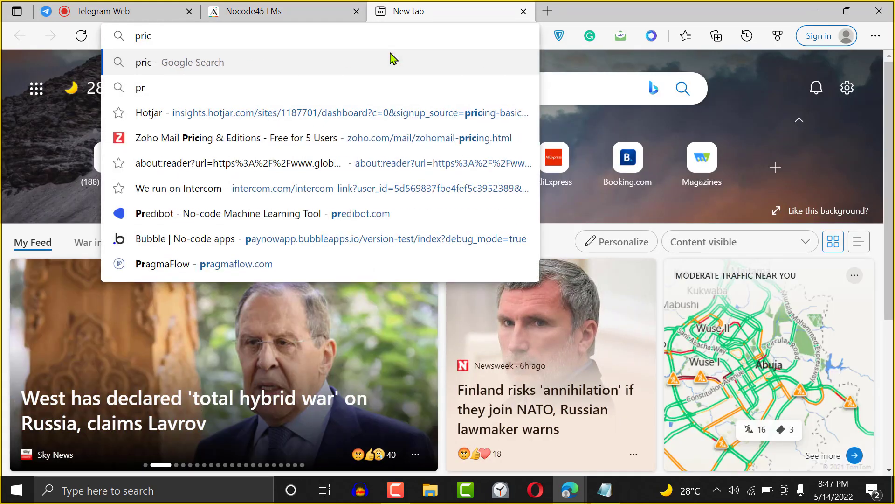
pyautogui.write('ing')
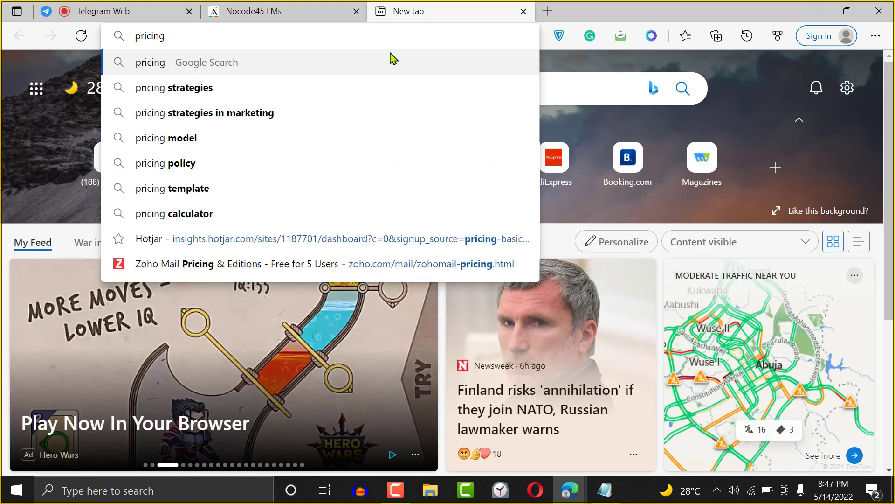
pyautogui.write(' plan ')
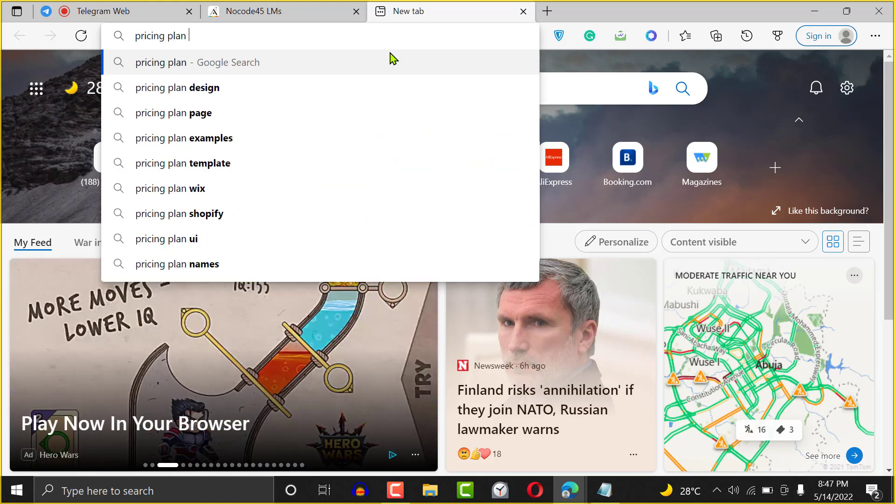
pyautogui.write('for saas')
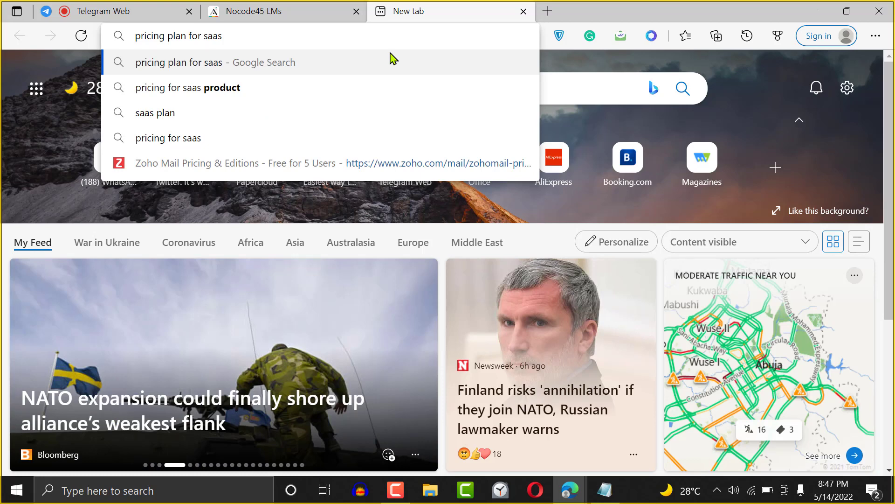
pyautogui.press('Return')
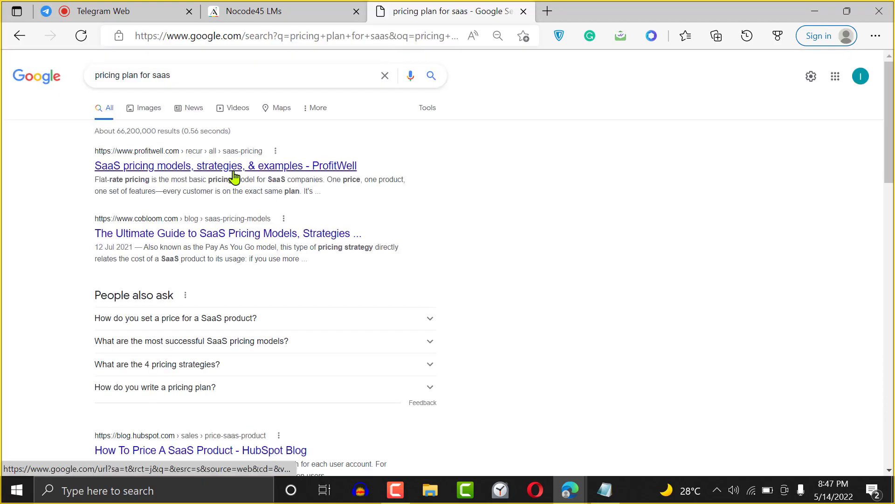
pyautogui.click(235, 177)
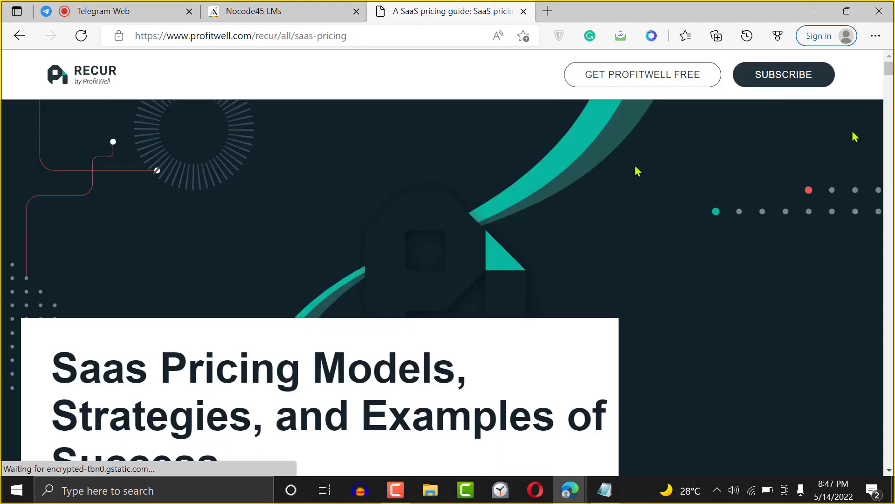
# - Select the article's 'If you can get over the fear of failure' paragraph
pyautogui.scroll(-15, 884, 144)
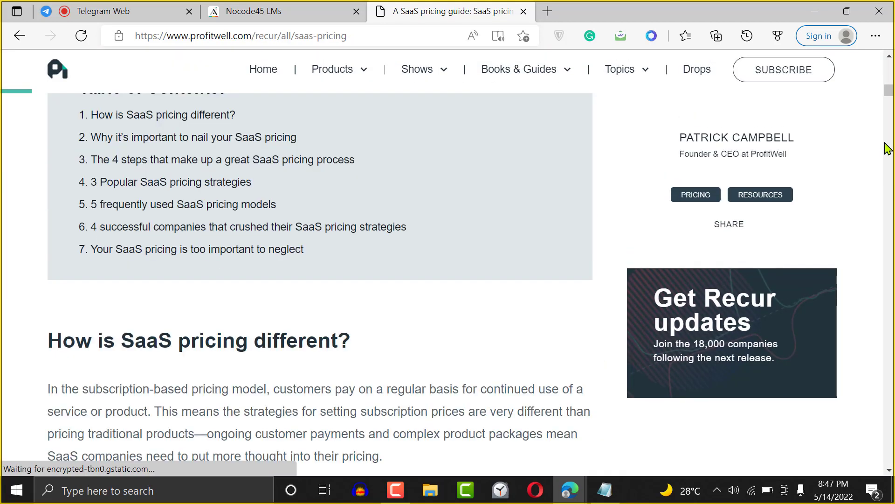
pyautogui.scroll(-15, 887, 149)
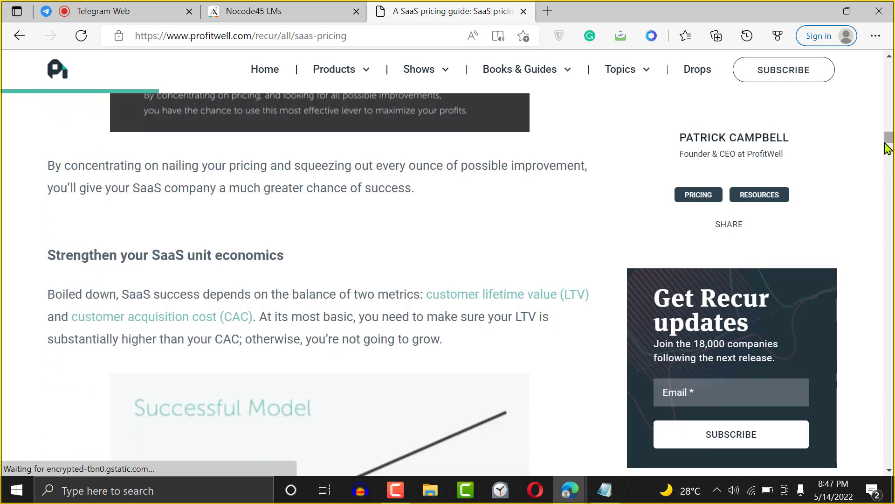
pyautogui.moveTo(887, 149); pyautogui.dragTo(888, 113)
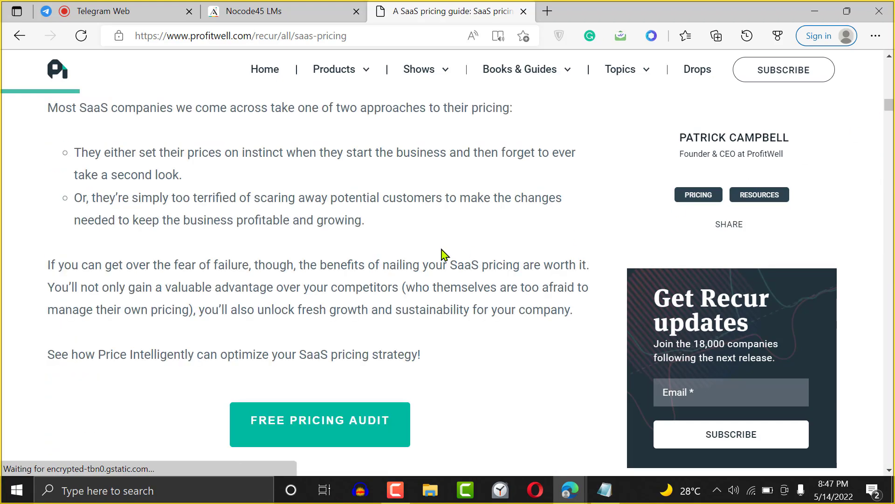
pyautogui.moveTo(371, 220); pyautogui.dragTo(82, 152)
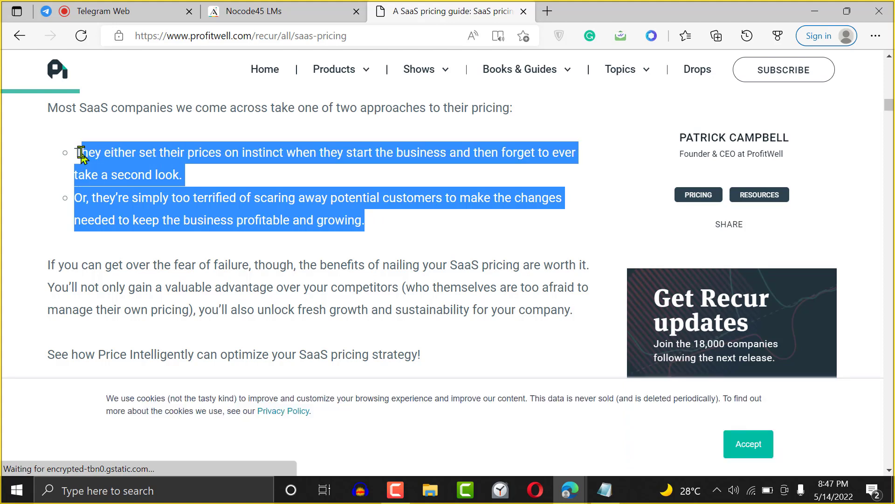
pyautogui.moveTo(46, 265); pyautogui.dragTo(563, 317)
pyautogui.hotkey('ctrl', 'c')
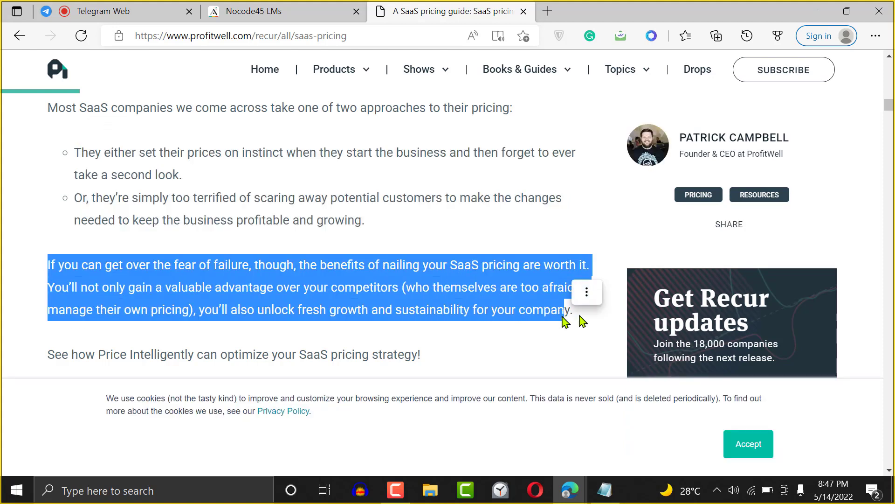
# - Replace the text element's 'Enter Text' placeholder with the copied fear-of-failure paragraph
pyautogui.click(276, 7)
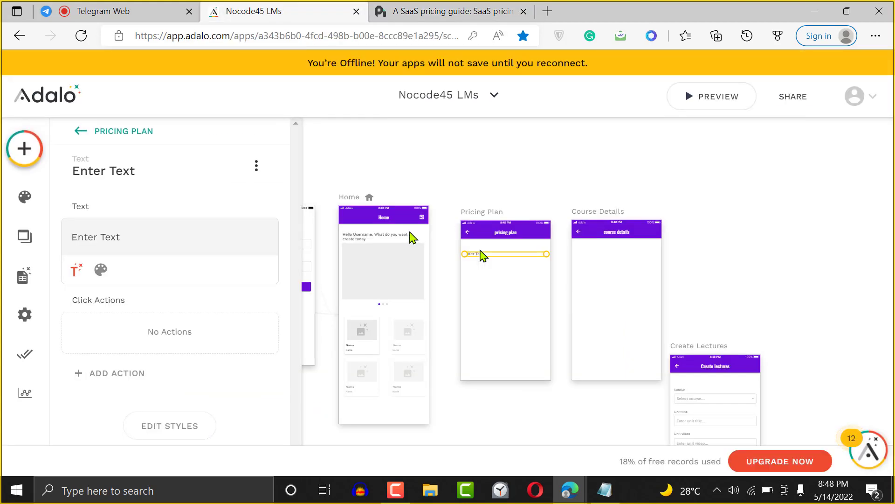
pyautogui.click(136, 211)
pyautogui.hotkey('ctrl', 'a')
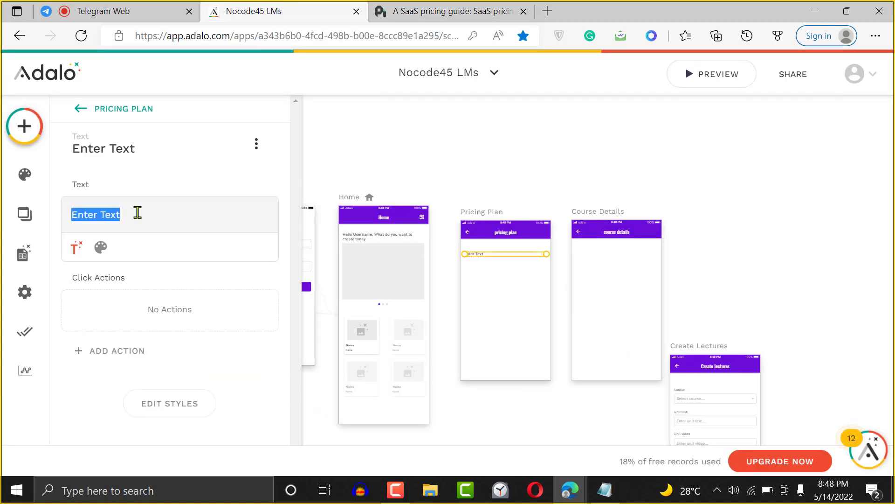
pyautogui.hotkey('ctrl', 'v')
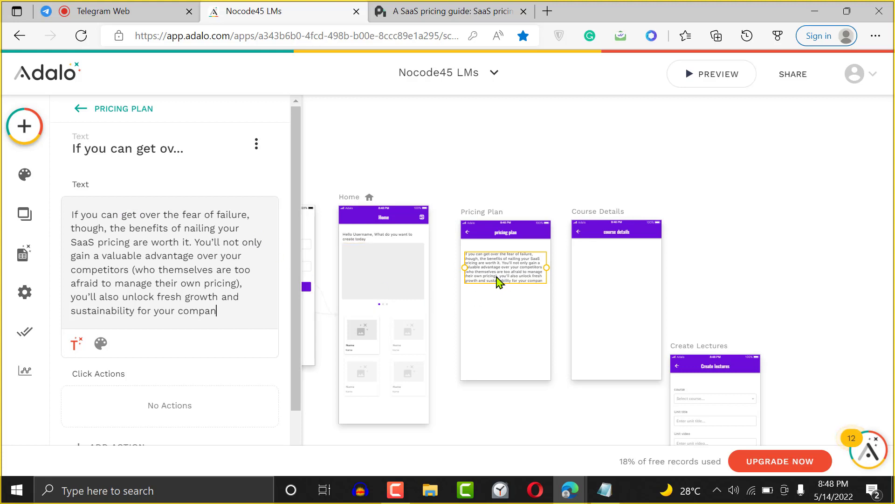
pyautogui.moveTo(497, 280)
pyautogui.mouseDown()
pyautogui.moveTo(498, 296)
pyautogui.moveTo(499, 280)
pyautogui.mouseUp()
# - Duplicate the paragraph text box below the original, undoing a stray edit
pyautogui.click(81, 110)
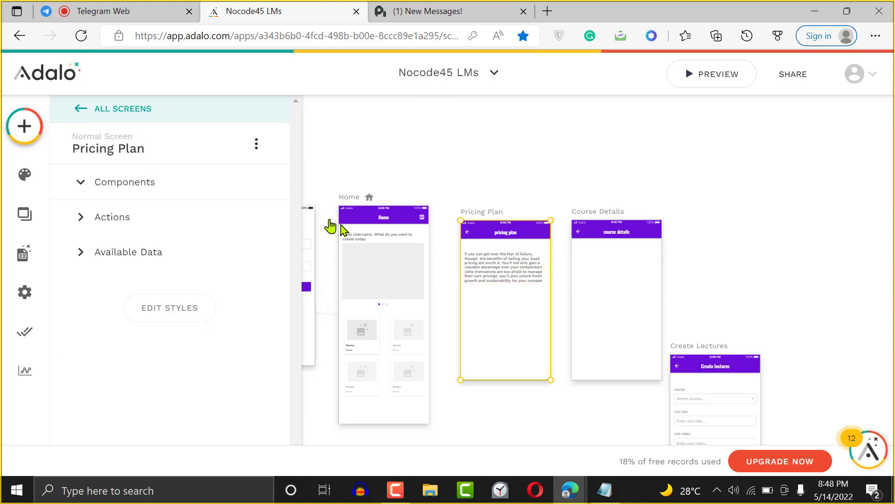
pyautogui.click(516, 263)
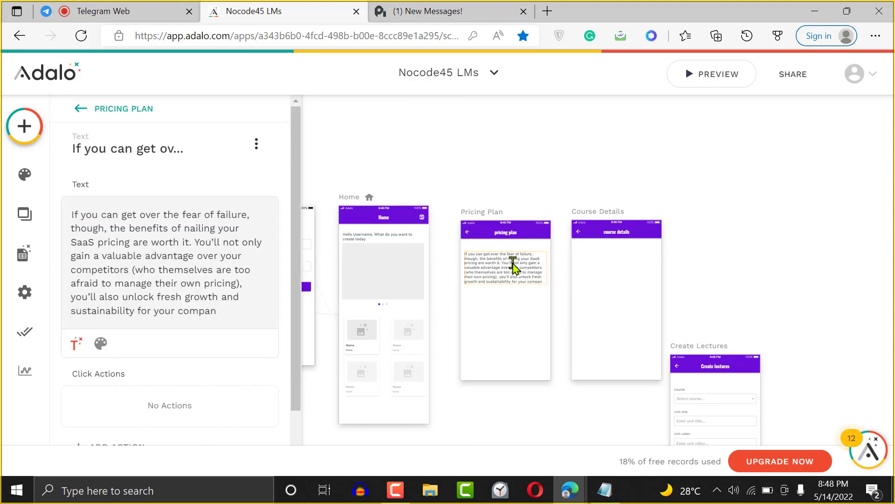
pyautogui.click(539, 160)
pyautogui.moveTo(504, 273); pyautogui.dragTo(506, 313)
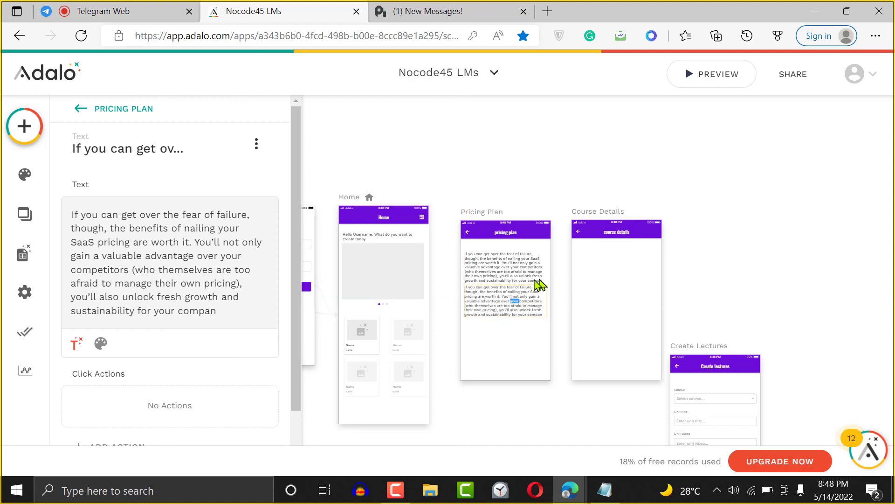
pyautogui.click(544, 287)
pyautogui.click(500, 304)
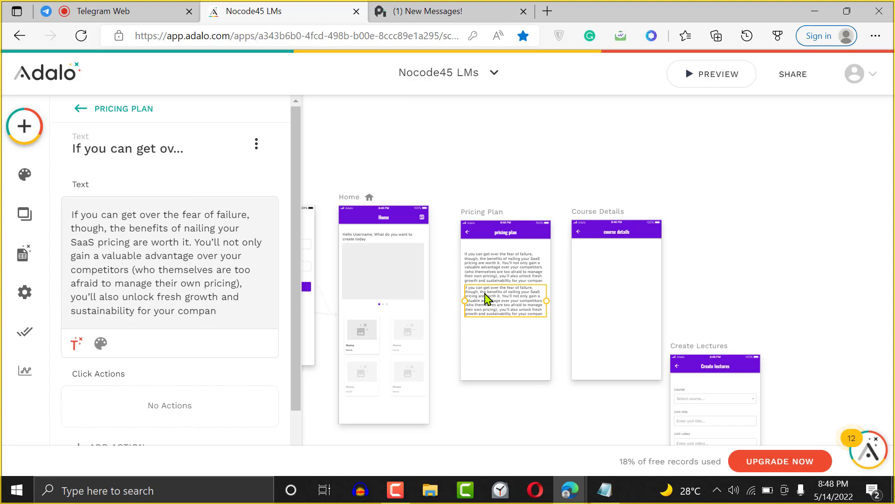
pyautogui.hotkey('ctrl', 'z')
pyautogui.hotkey('ctrl', 'z')
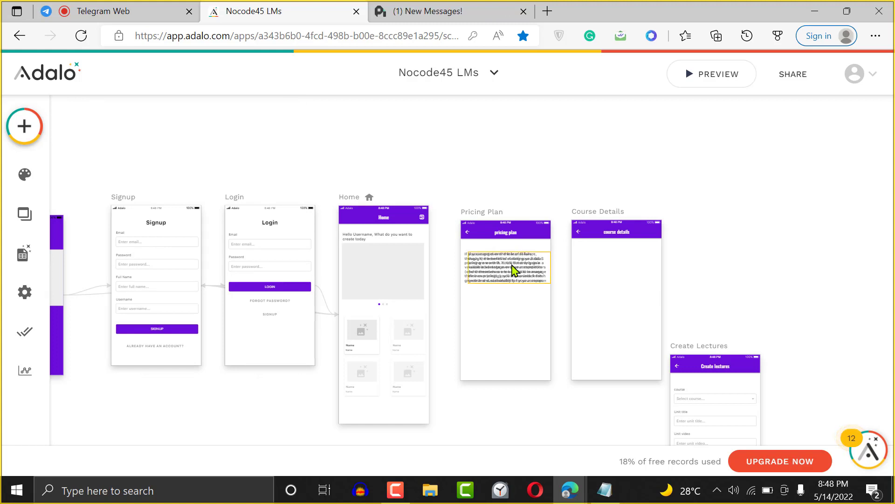
# - Move the duplicate paragraph below the first and align its left edge with drags and arrow nudges
pyautogui.moveTo(513, 270); pyautogui.dragTo(501, 322)
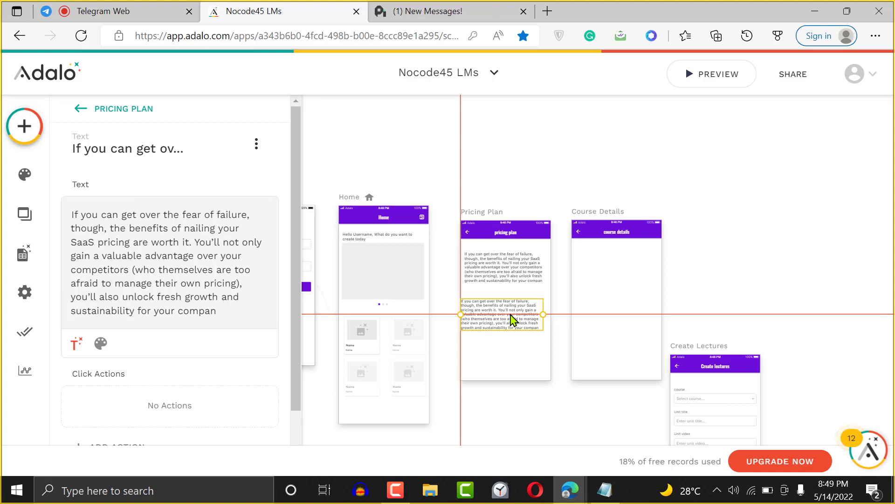
pyautogui.click(523, 11)
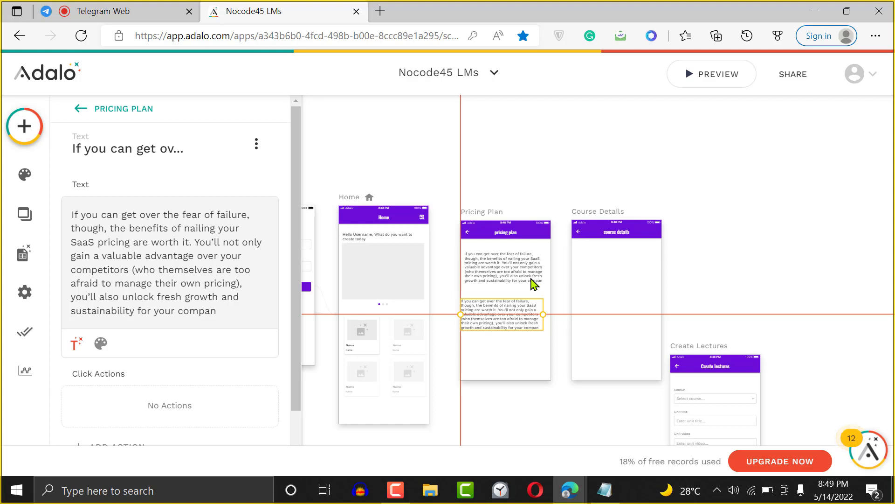
pyautogui.moveTo(531, 279); pyautogui.dragTo(529, 293)
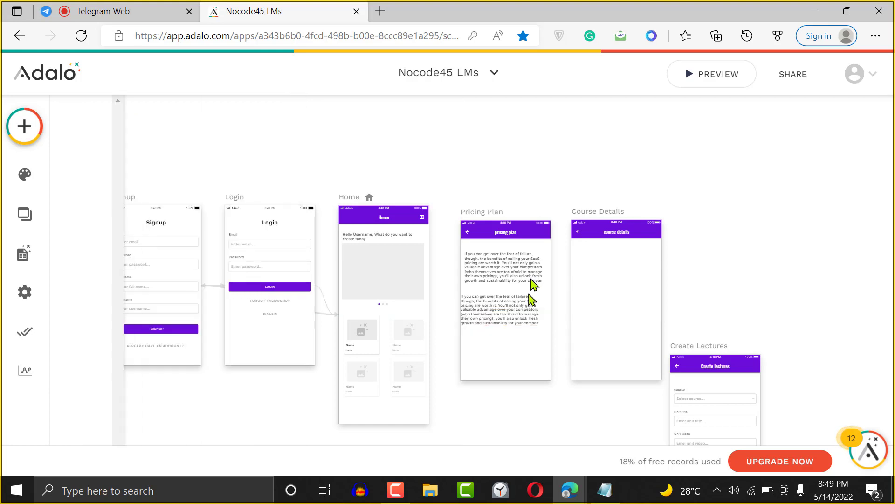
pyautogui.click(497, 311)
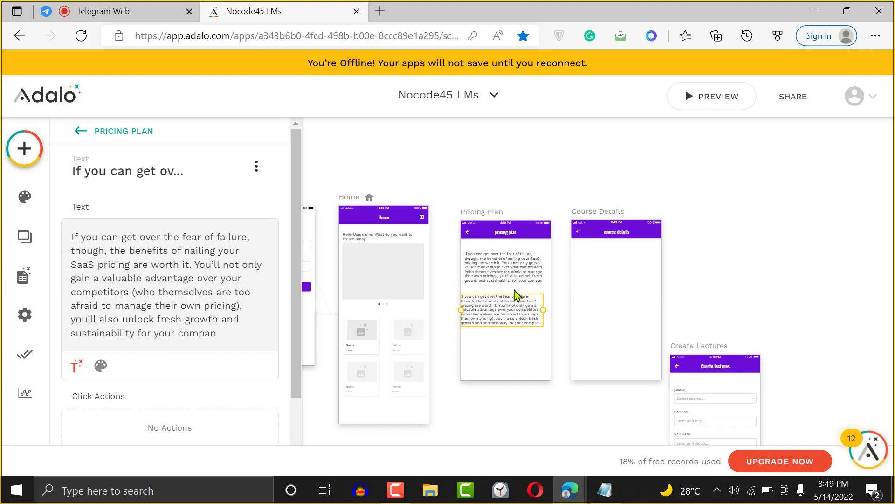
pyautogui.moveTo(507, 305); pyautogui.dragTo(517, 310)
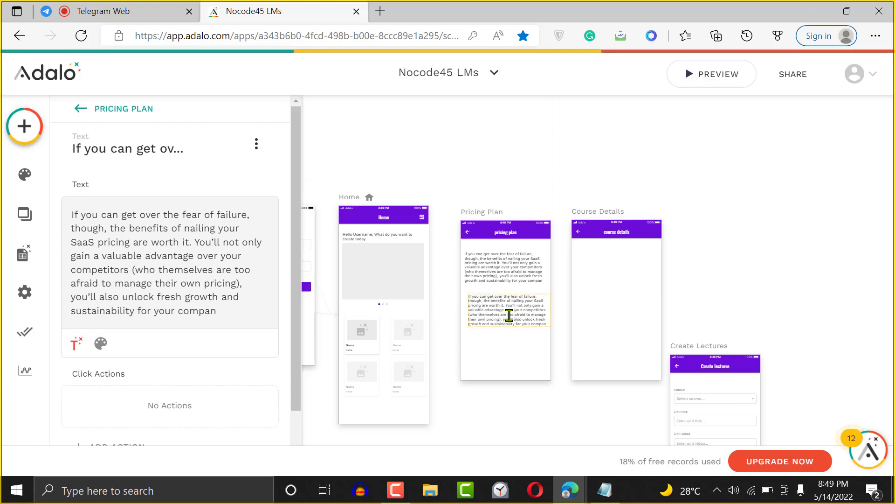
pyautogui.click(521, 317)
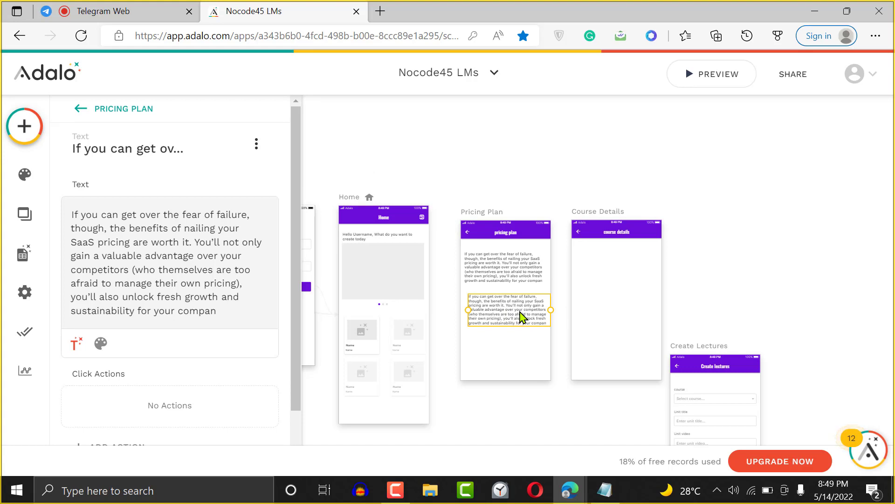
pyautogui.press('Left')
pyautogui.press('Left')
pyautogui.press('Left')
pyautogui.moveTo(520, 312)
pyautogui.mouseDown()
pyautogui.moveTo(503, 295)
pyautogui.moveTo(508, 306)
pyautogui.mouseUp()
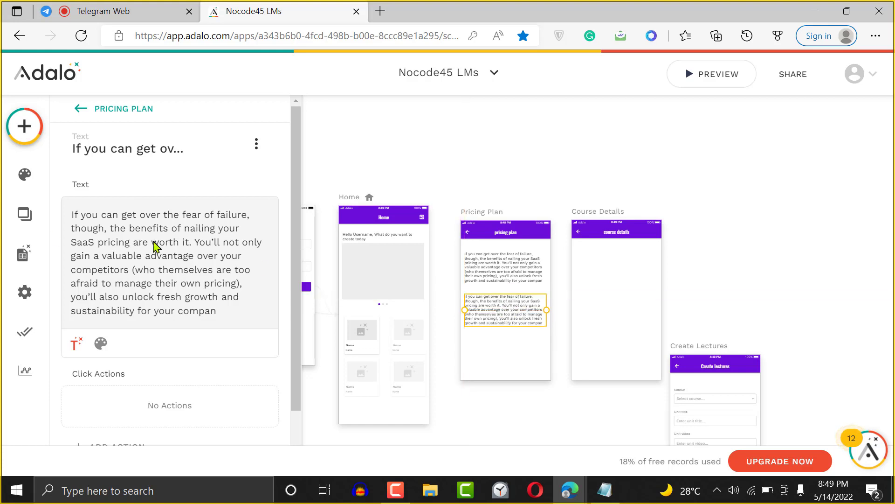
# - Add a contained button below the paragraphs labelled 'Subscibe to enjoy al courses'
pyautogui.click(31, 135)
pyautogui.moveTo(244, 299); pyautogui.dragTo(414, 323)
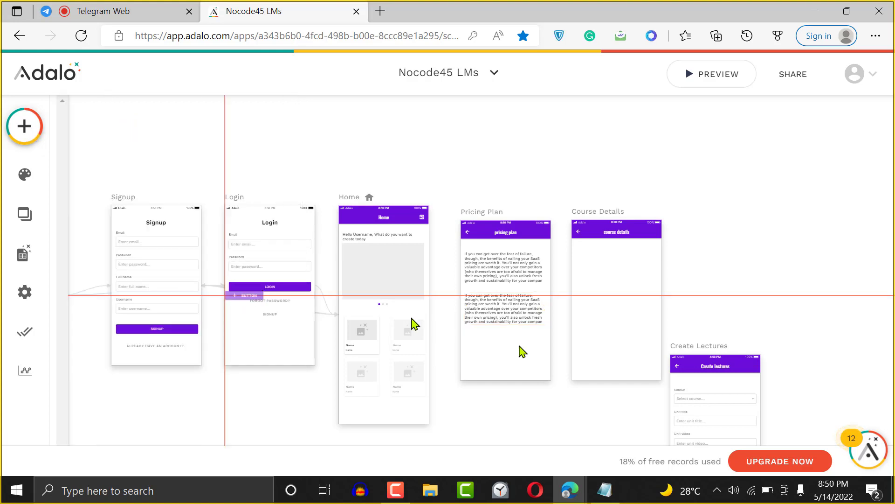
pyautogui.moveTo(523, 351); pyautogui.dragTo(498, 343)
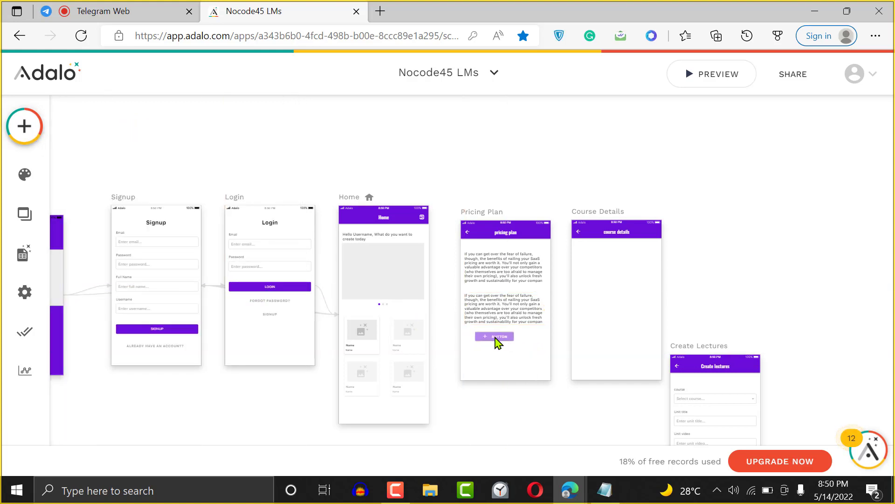
pyautogui.click(154, 210)
pyautogui.click(153, 213)
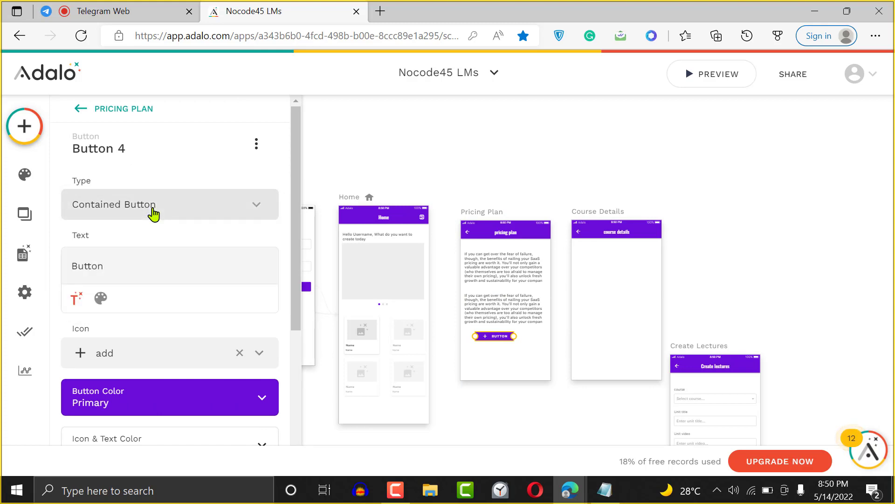
pyautogui.doubleClick(117, 262)
pyautogui.write('Subscibe to enjoy co')
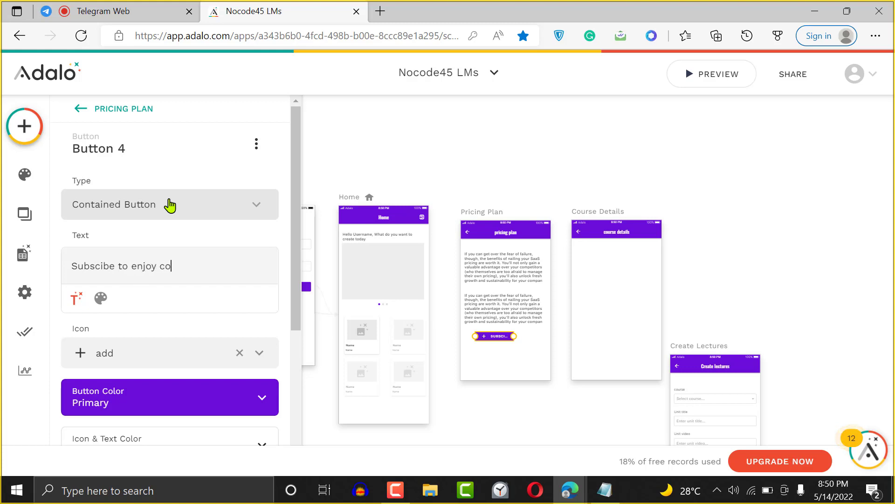
pyautogui.write('urses')
pyautogui.click(161, 266)
pyautogui.write('al')
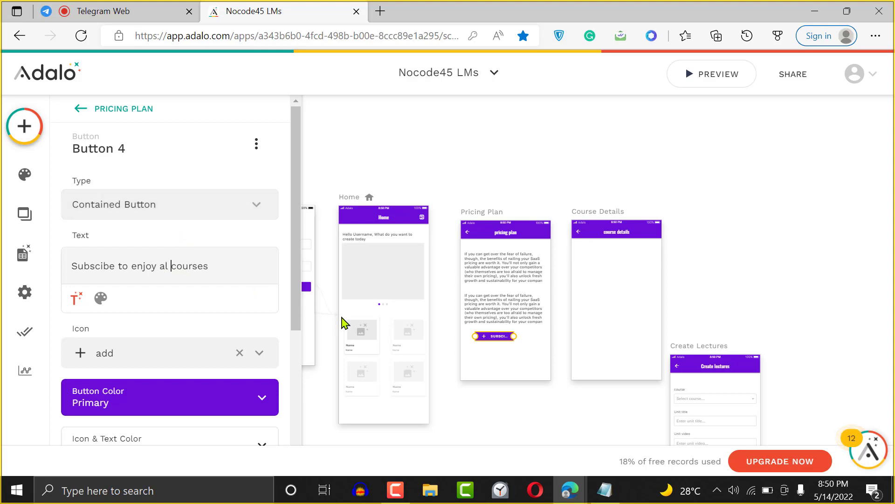
# - Stretch the subscribe button across the full width of the screen
pyautogui.moveTo(514, 335); pyautogui.dragTo(546, 335)
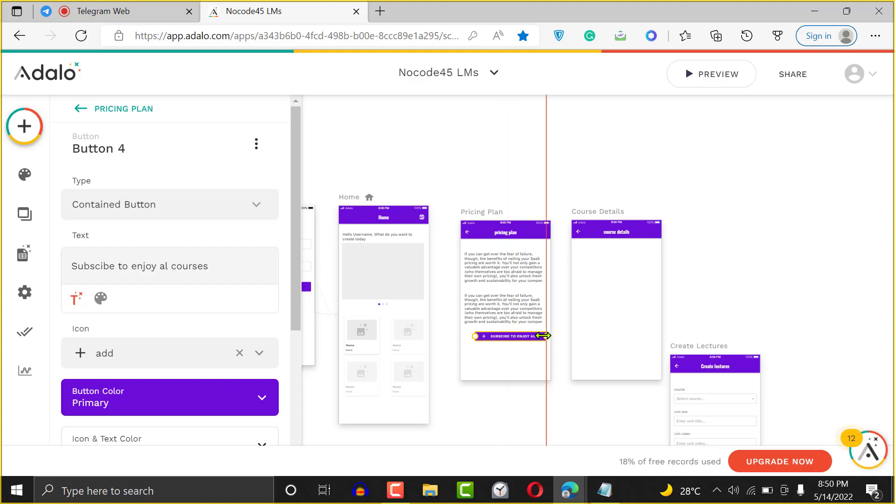
pyautogui.moveTo(475, 336); pyautogui.dragTo(460, 334)
pyautogui.click(506, 372)
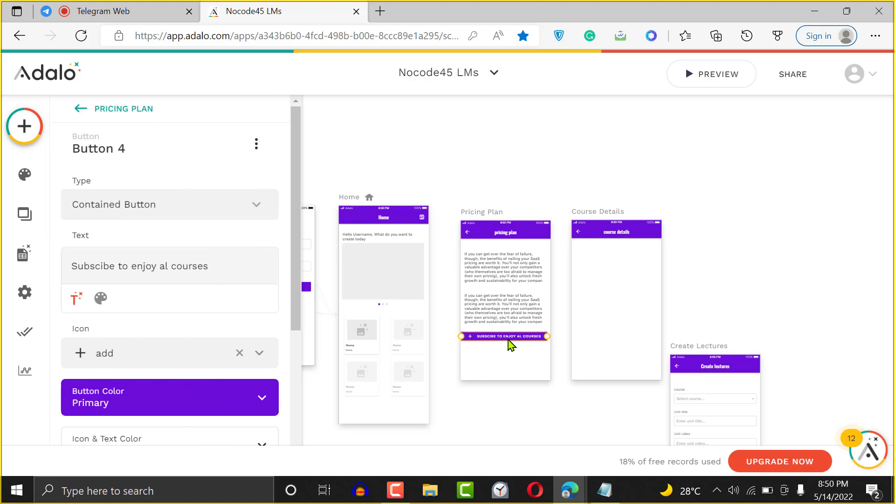
pyautogui.click(553, 304)
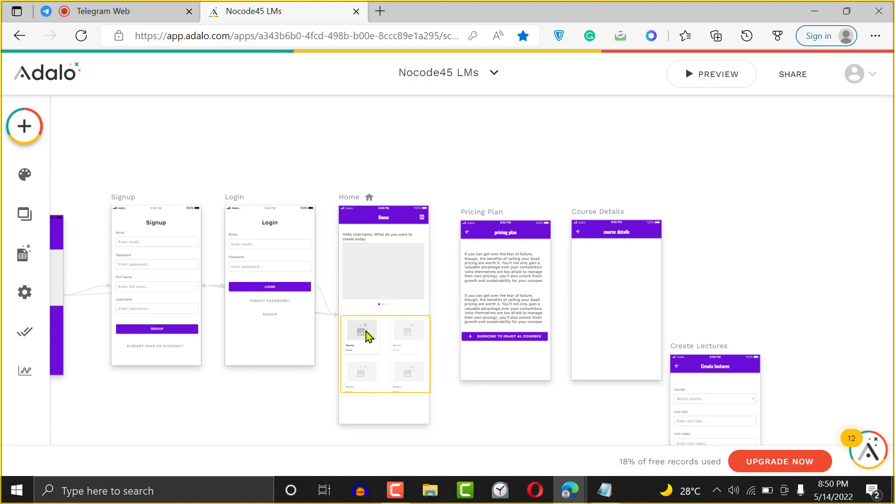
# - Place a simple list component on the Course Details screen
pyautogui.click(366, 335)
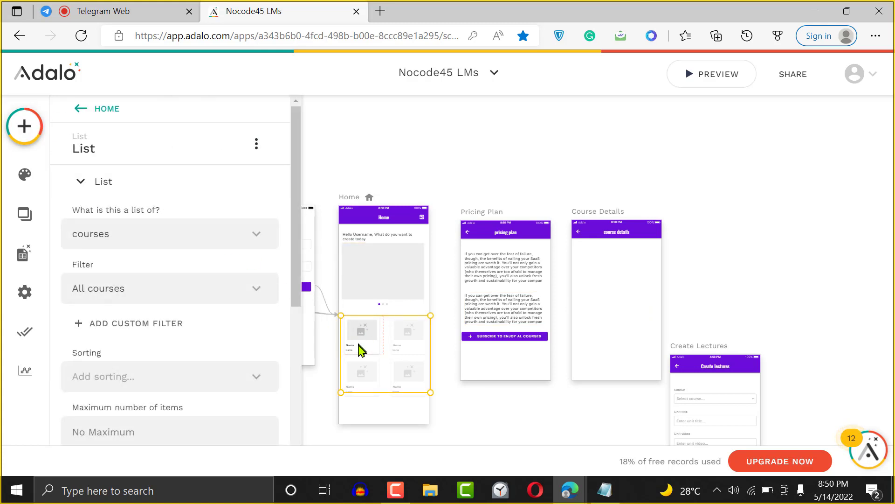
pyautogui.click(39, 130)
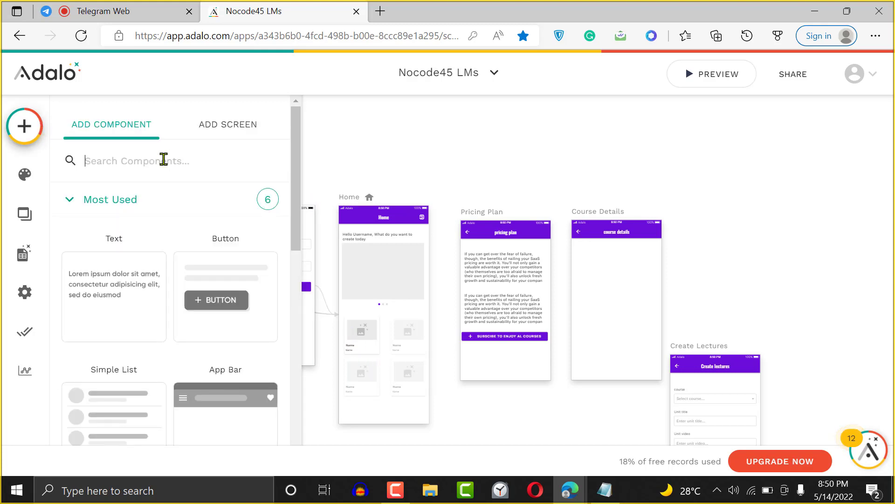
pyautogui.write('lis')
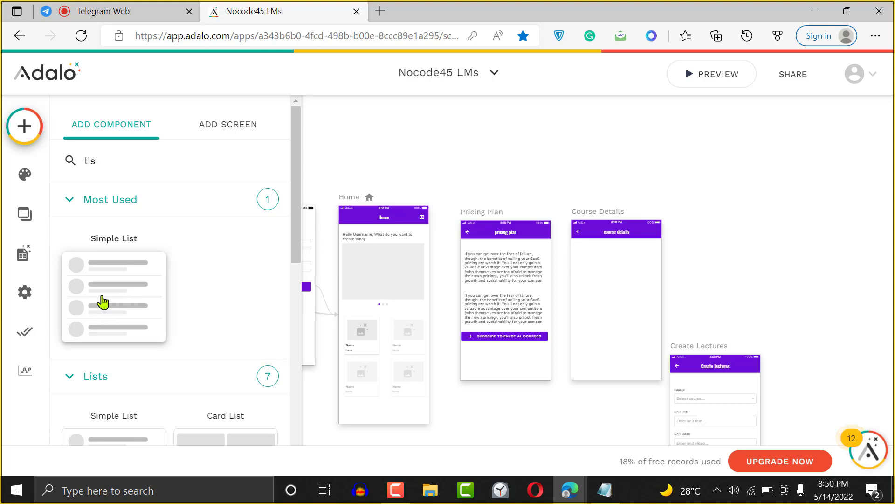
pyautogui.moveTo(298, 234); pyautogui.dragTo(299, 313)
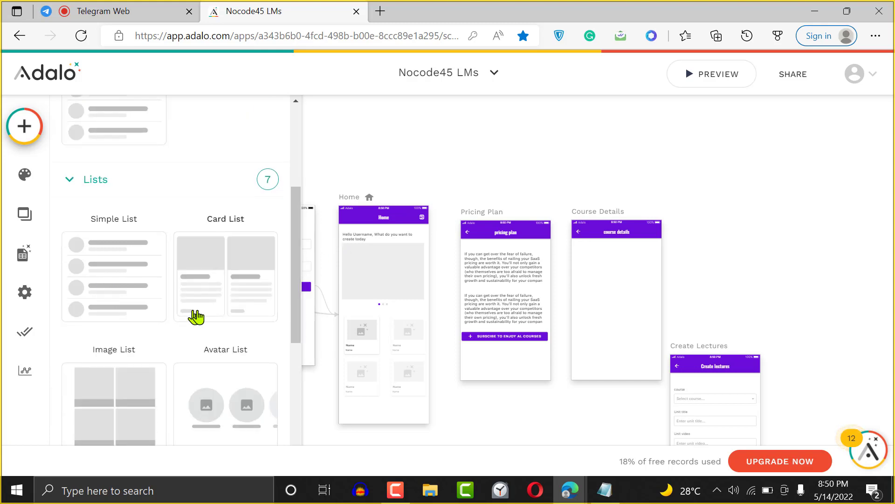
pyautogui.moveTo(114, 286); pyautogui.dragTo(578, 283)
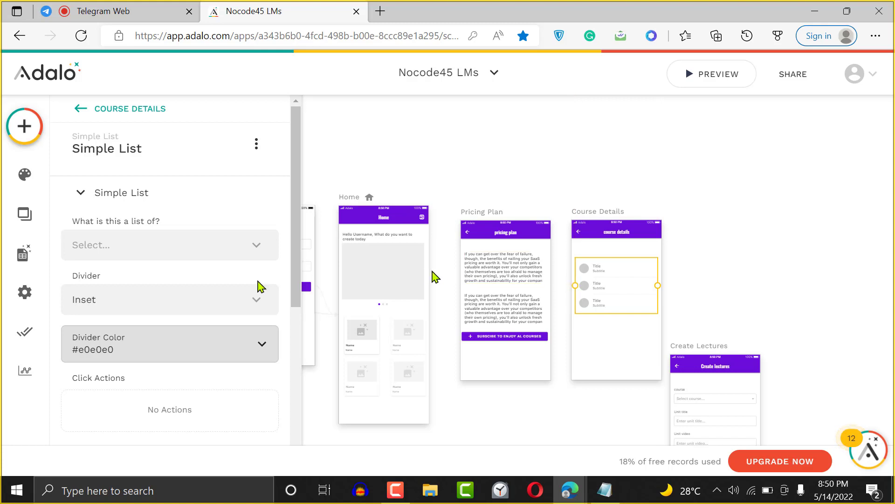
pyautogui.click(399, 346)
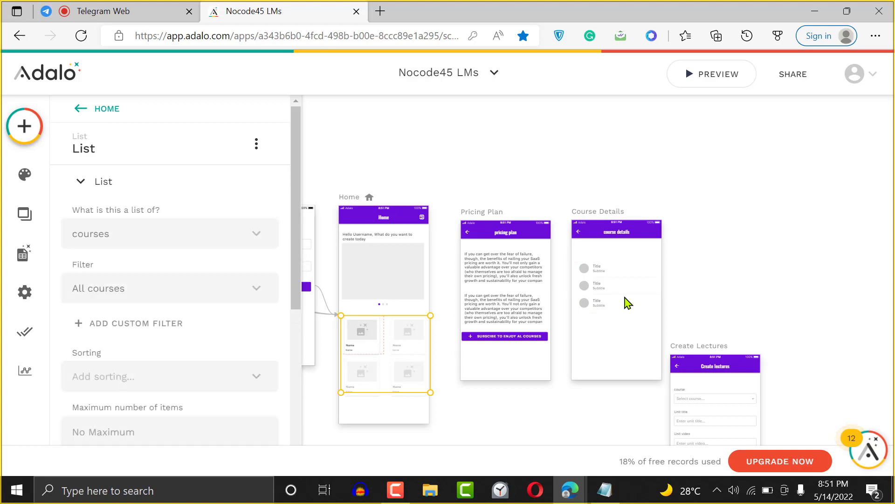
pyautogui.click(614, 291)
pyautogui.click(404, 352)
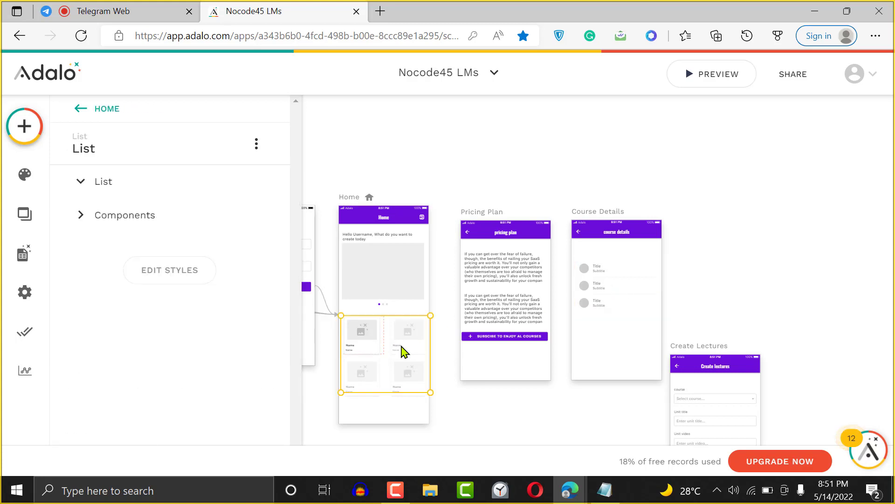
pyautogui.moveTo(292, 258); pyautogui.dragTo(292, 391)
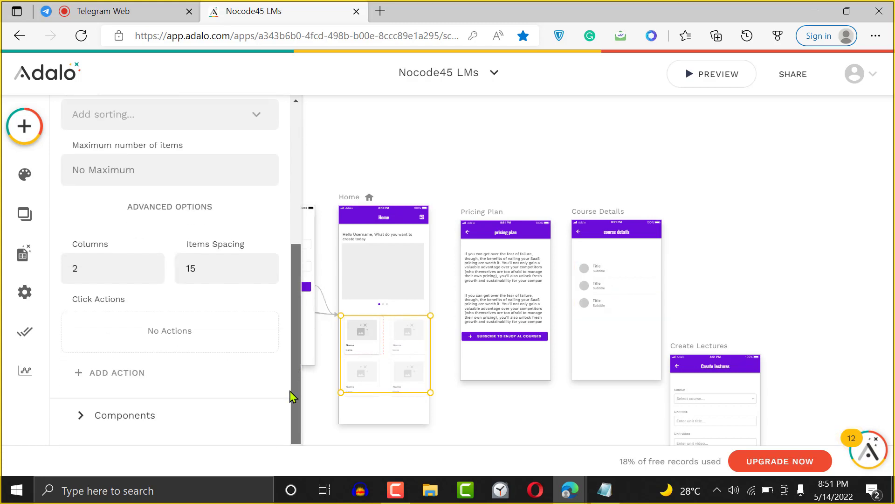
# - Set the Course Details list to show units, keeping the filter at All units
pyautogui.click(623, 287)
pyautogui.click(129, 212)
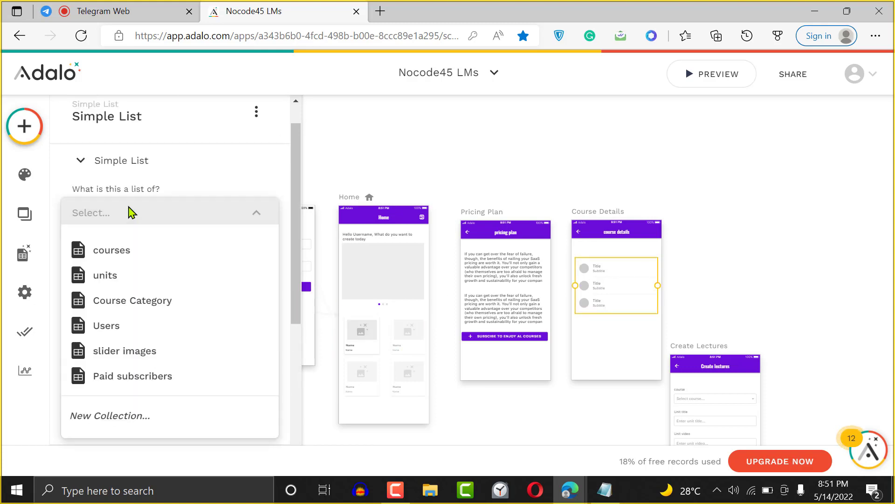
pyautogui.click(129, 287)
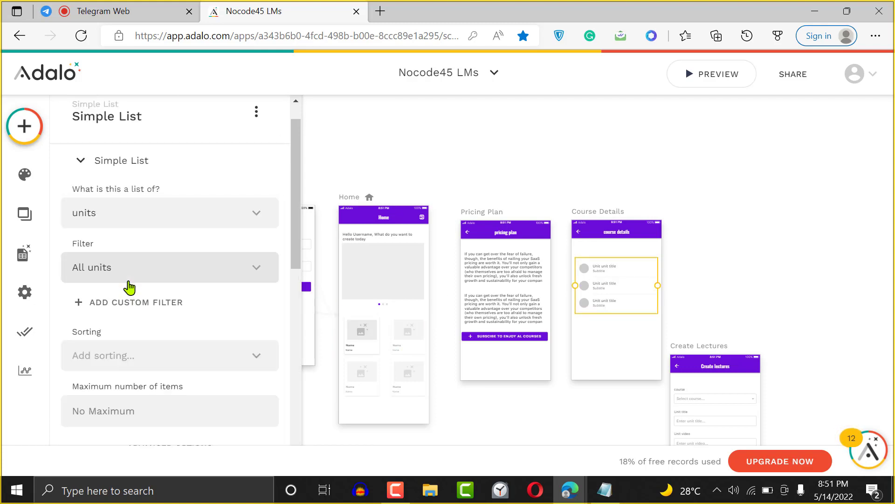
pyautogui.click(195, 268)
pyautogui.click(192, 267)
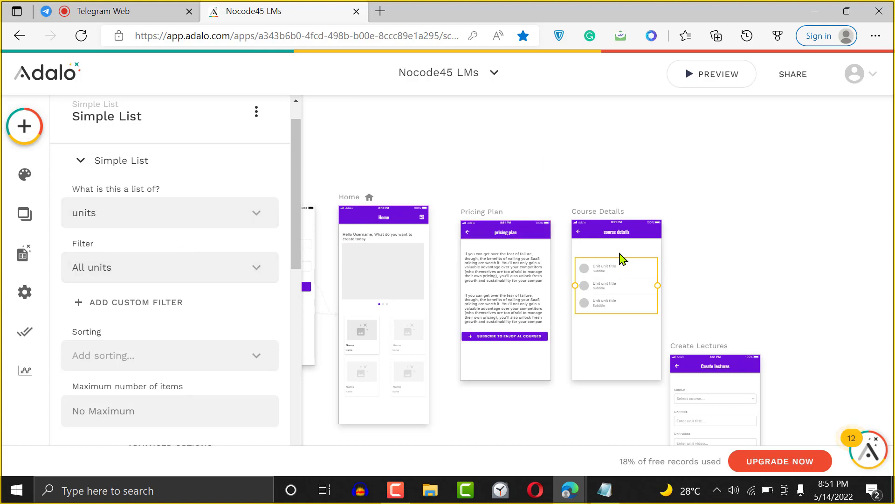
# - Give the Home course list a click action linking to the Pricing Plan screen
pyautogui.click(762, 200)
pyautogui.click(410, 344)
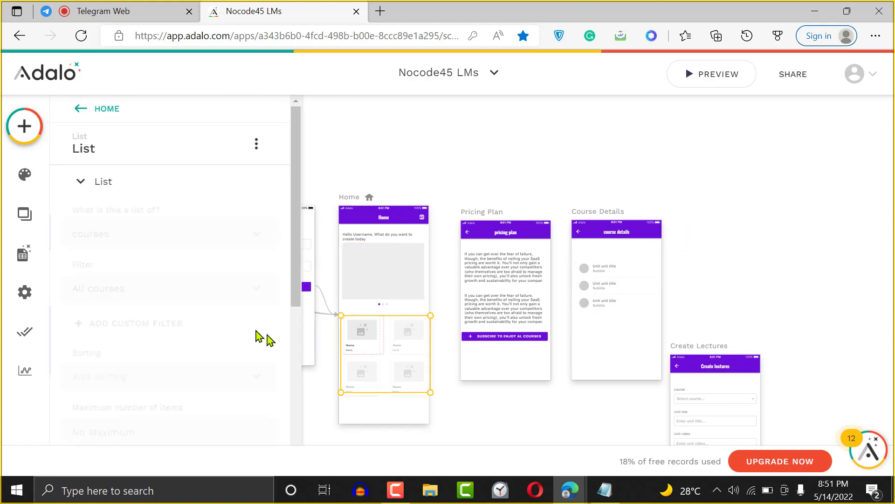
pyautogui.moveTo(296, 289); pyautogui.dragTo(311, 440)
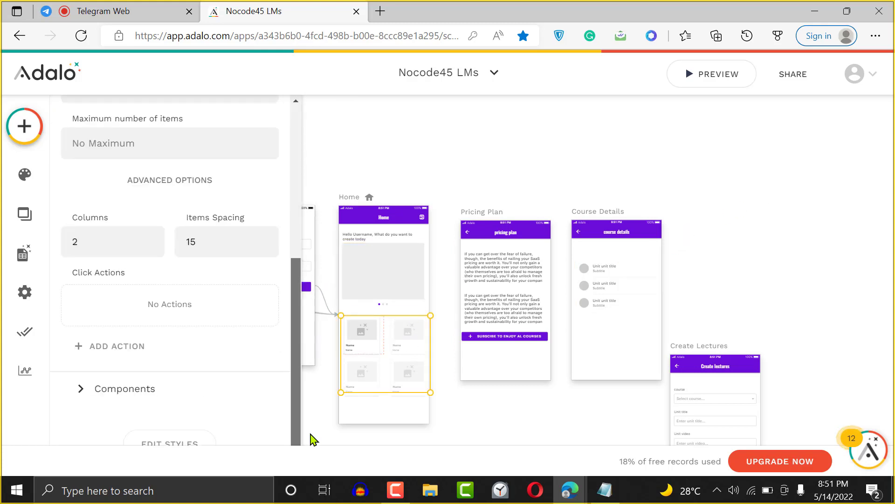
pyautogui.click(122, 362)
pyautogui.moveTo(200, 92)
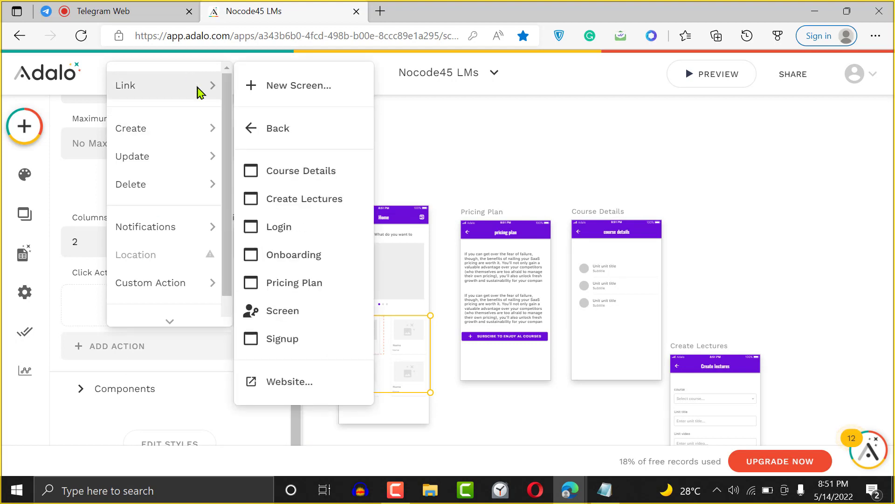
pyautogui.click(306, 292)
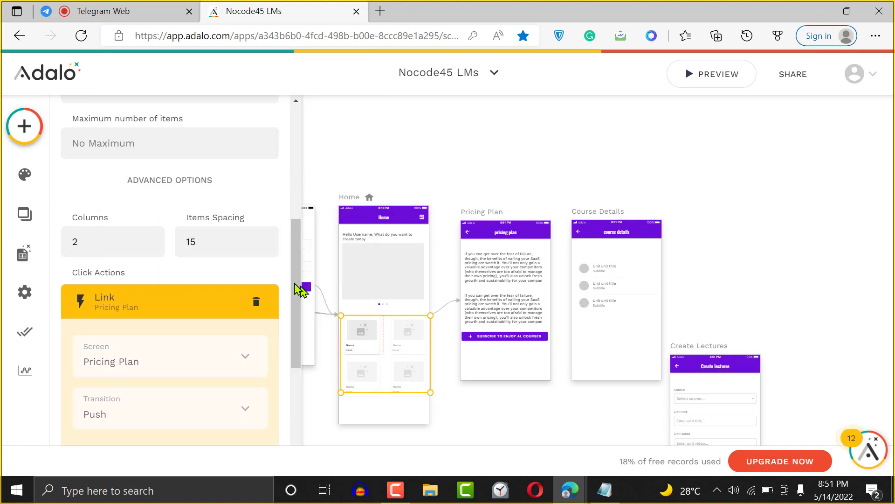
pyautogui.moveTo(300, 290); pyautogui.dragTo(286, 393)
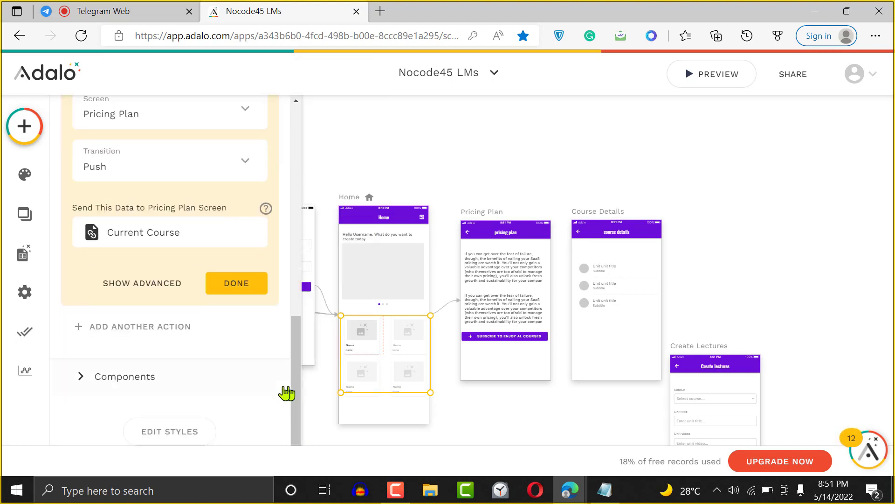
# - Make the link happen only sometimes, based on the logged-in user with 'is equal to'
pyautogui.click(156, 286)
pyautogui.click(137, 323)
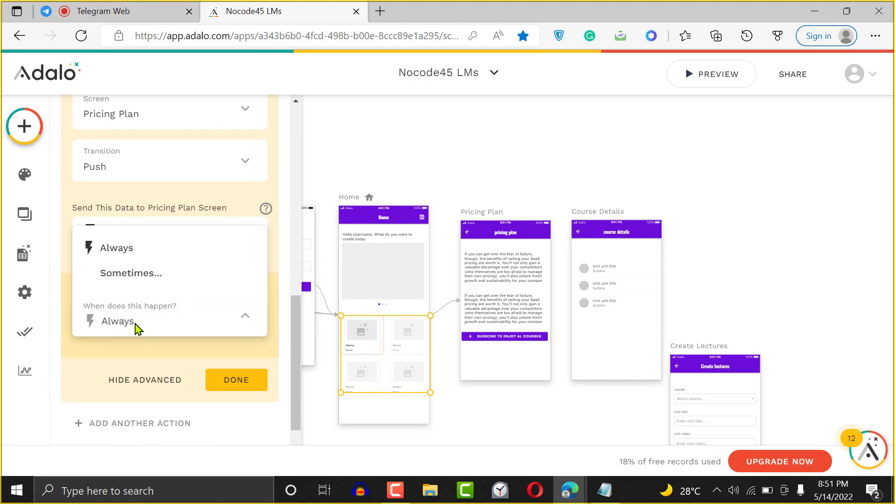
pyautogui.click(140, 291)
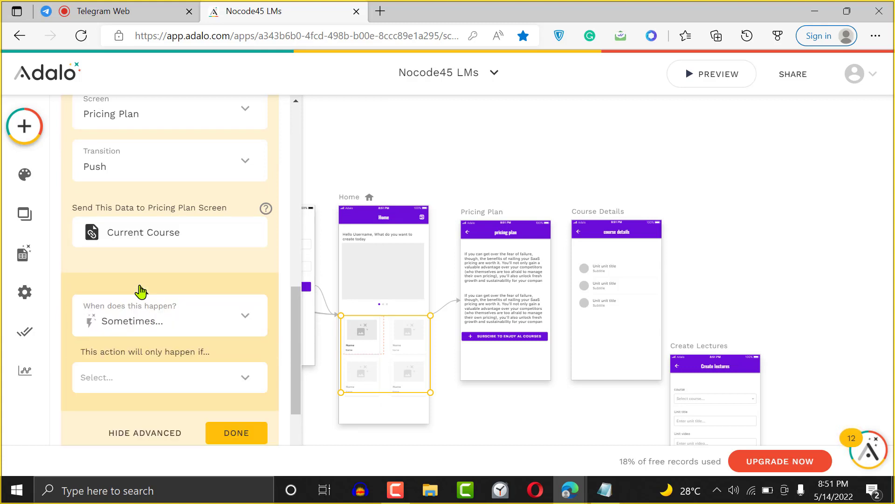
pyautogui.click(184, 381)
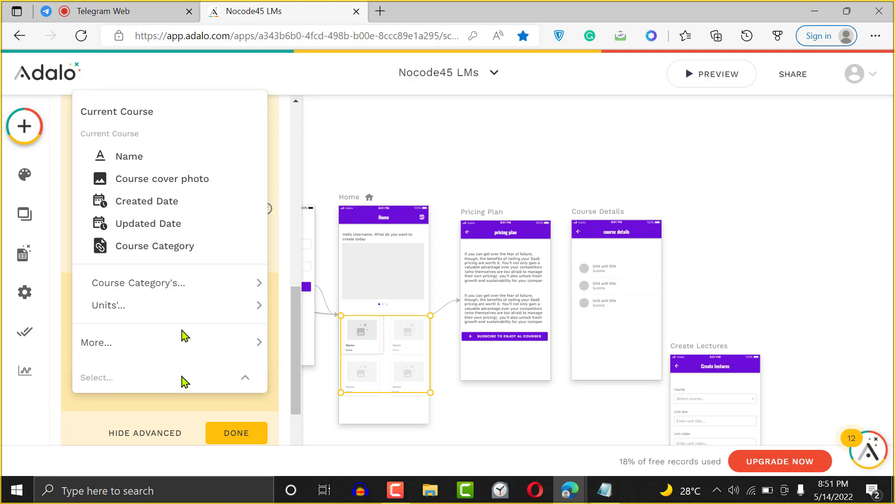
pyautogui.moveTo(159, 313)
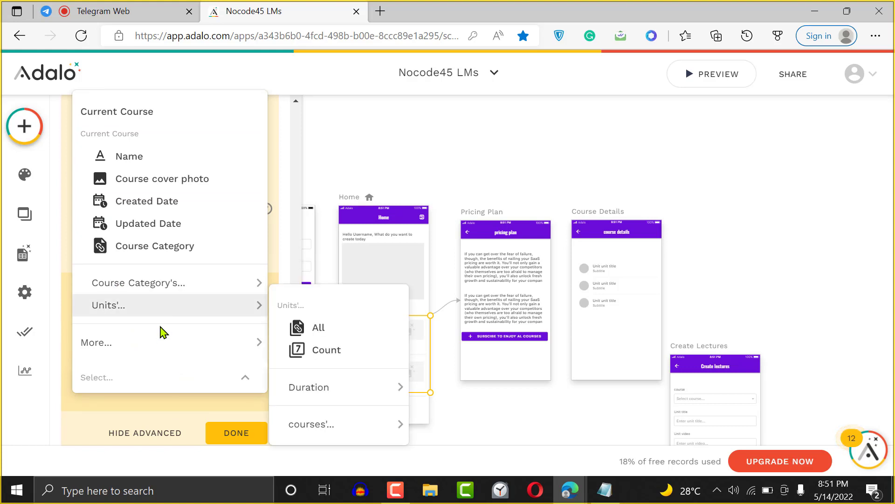
pyautogui.moveTo(216, 353)
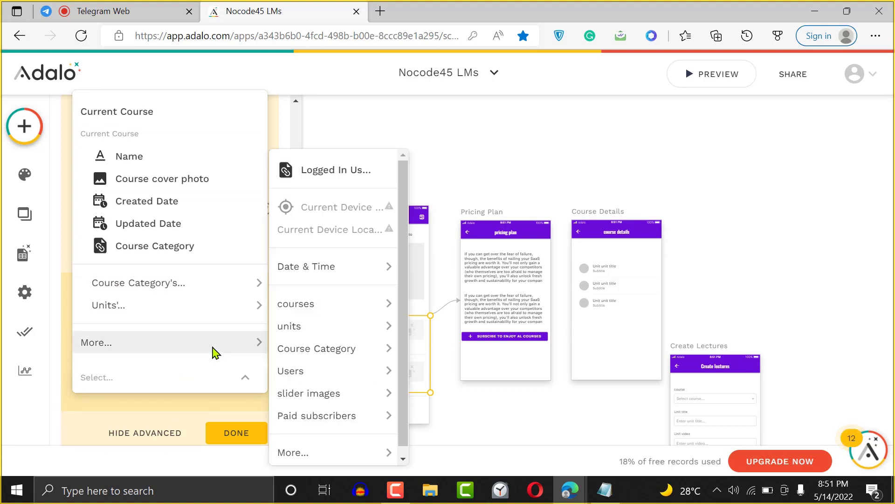
pyautogui.click(351, 175)
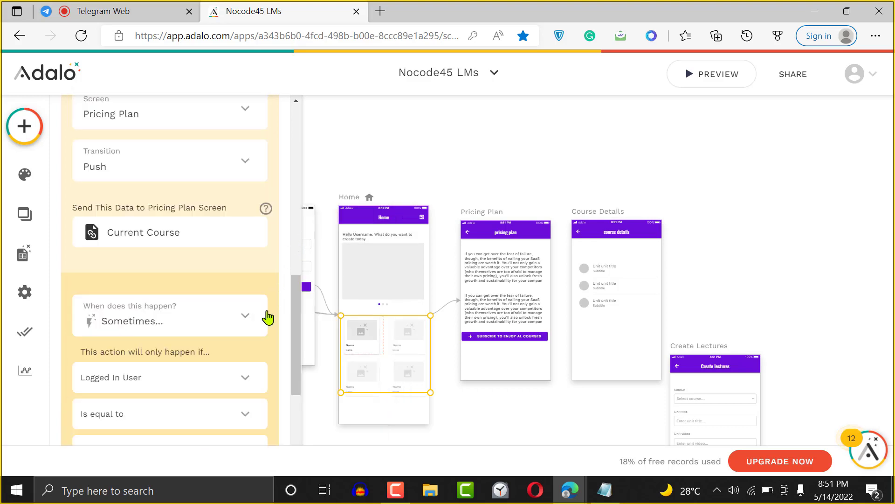
pyautogui.moveTo(295, 319); pyautogui.dragTo(295, 399)
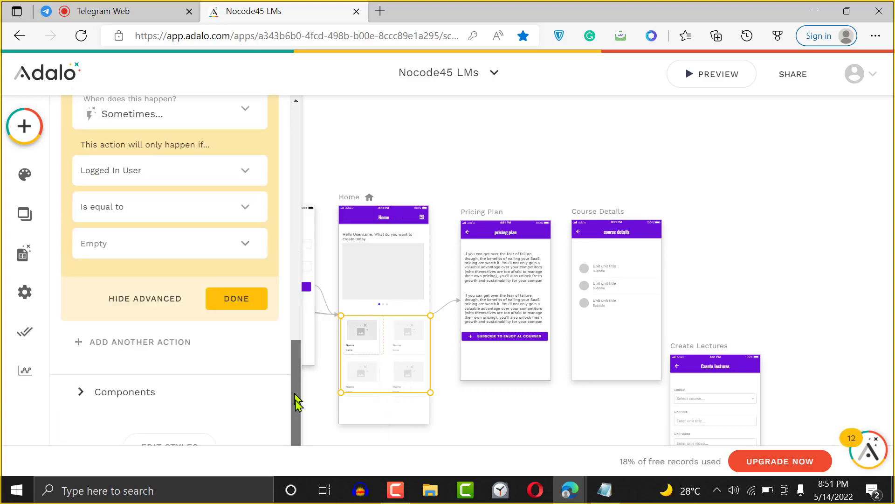
pyautogui.click(214, 153)
pyautogui.click(214, 153)
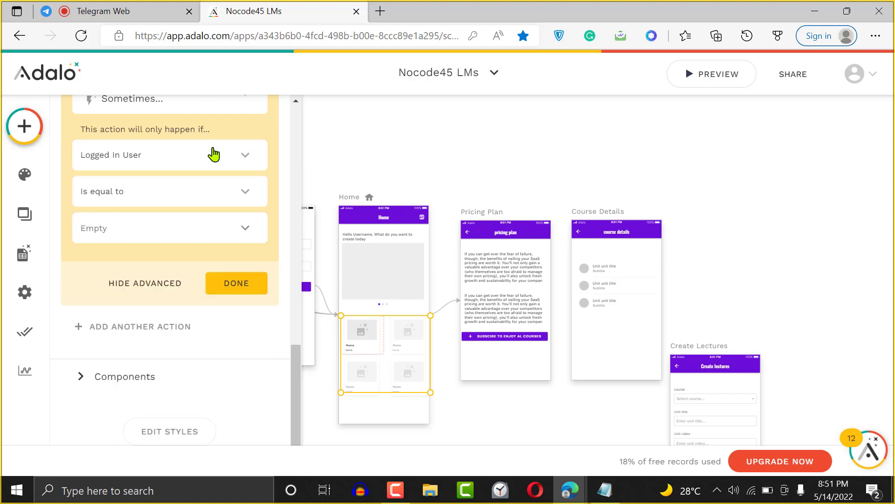
pyautogui.click(184, 196)
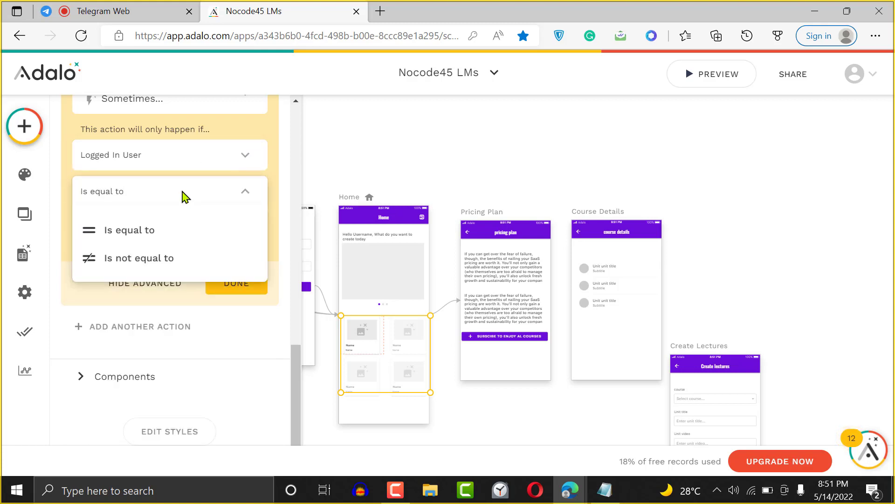
pyautogui.click(164, 234)
# - Set the condition to the logged-in user's Paid subscriber equal to False and finish
pyautogui.click(230, 161)
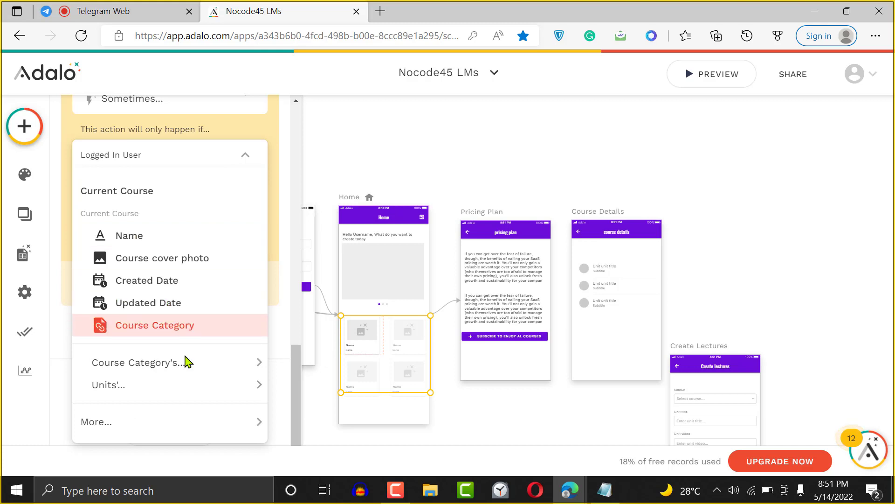
pyautogui.moveTo(189, 363)
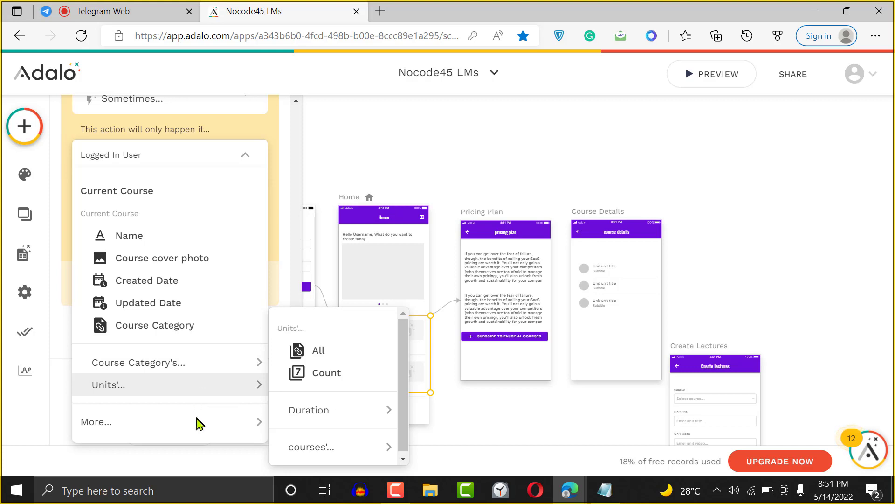
pyautogui.moveTo(199, 423)
pyautogui.moveTo(332, 452)
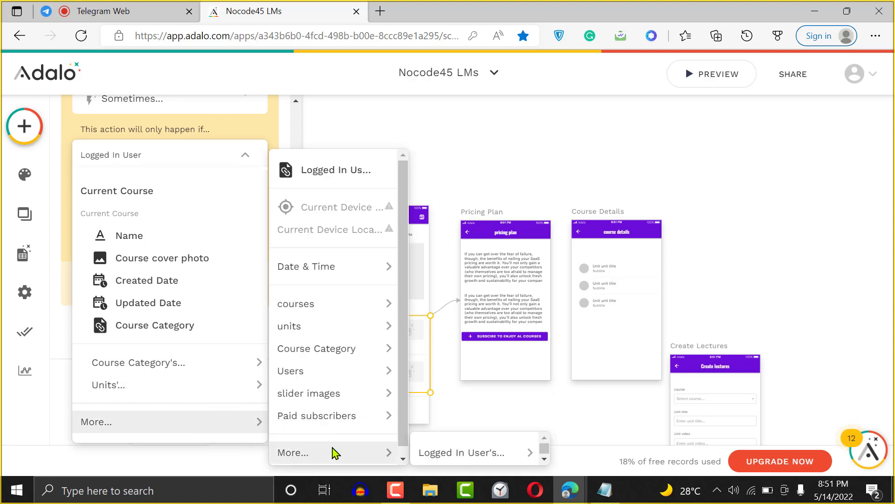
pyautogui.moveTo(463, 451)
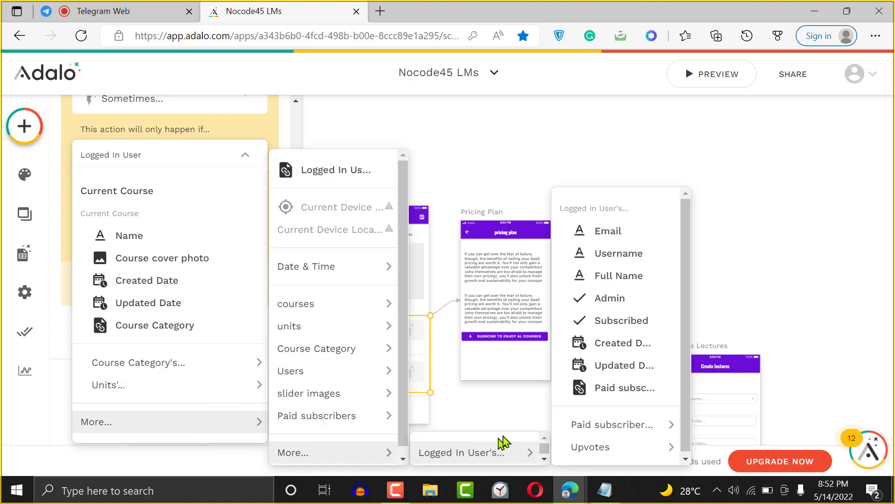
pyautogui.click(622, 393)
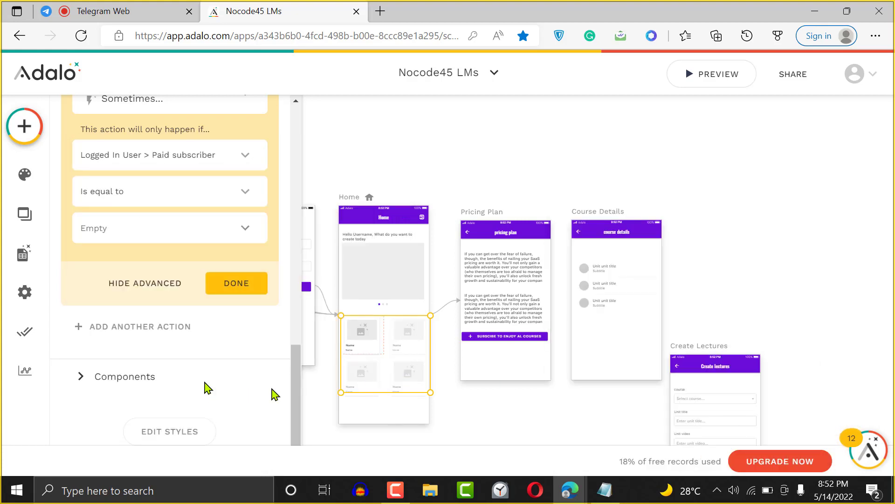
pyautogui.click(122, 189)
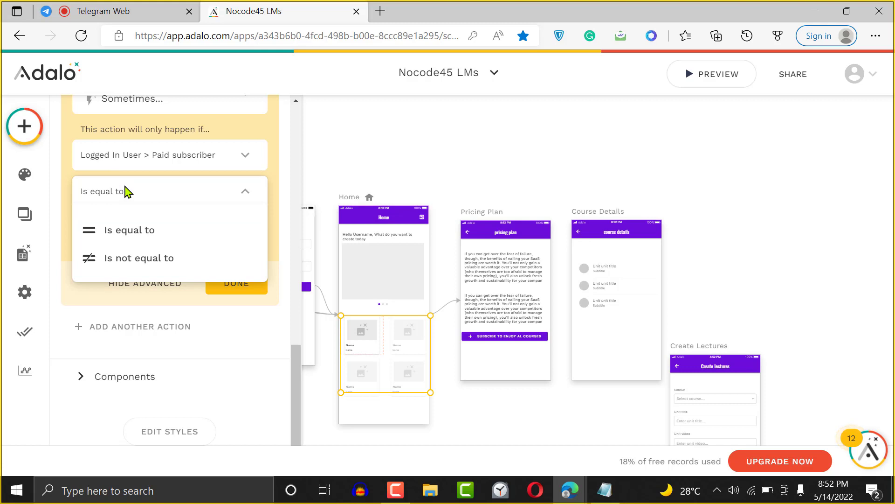
pyautogui.click(116, 257)
pyautogui.click(129, 194)
pyautogui.click(119, 229)
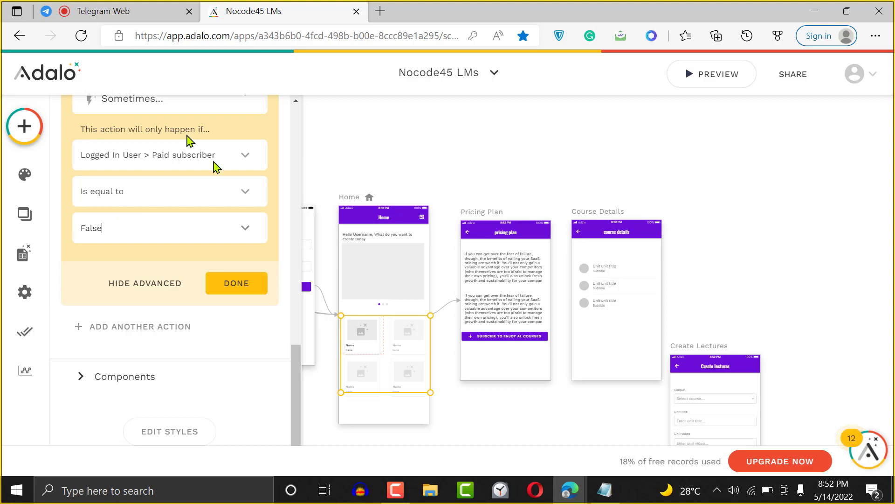
pyautogui.click(236, 288)
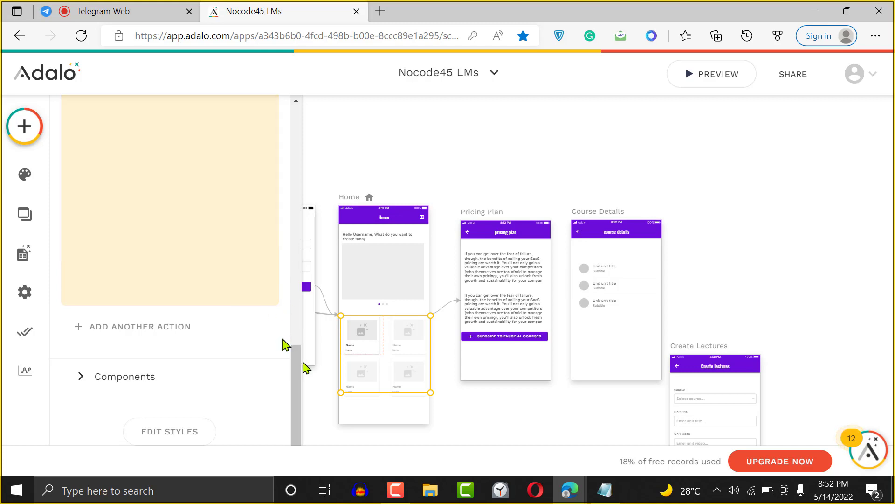
# - Add a second click action to the Home list that links to the Course Details screen
pyautogui.moveTo(293, 363); pyautogui.dragTo(290, 334)
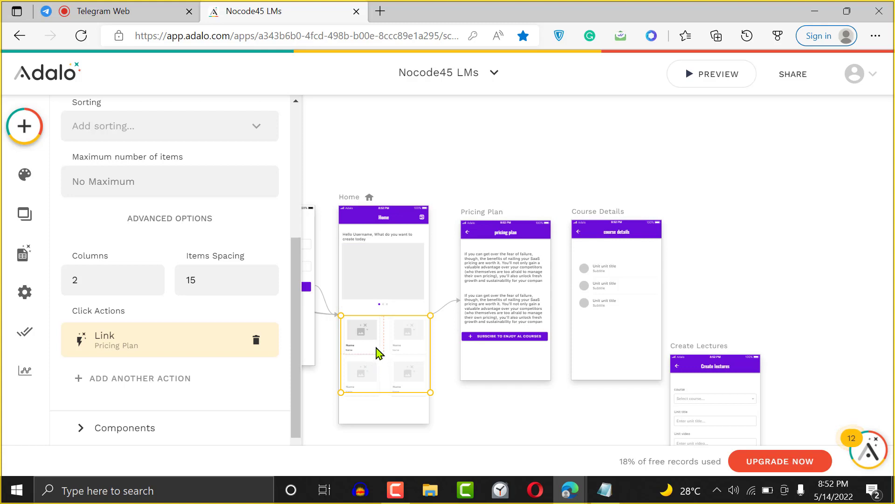
pyautogui.click(164, 377)
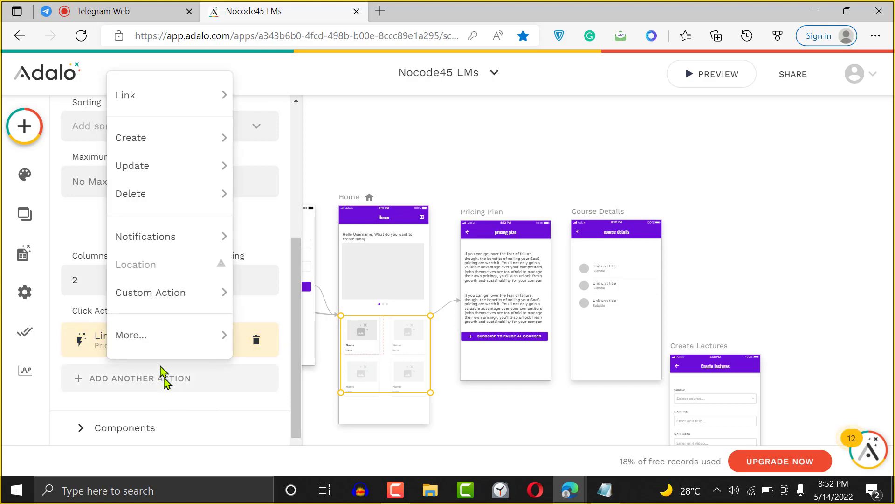
pyautogui.moveTo(188, 89)
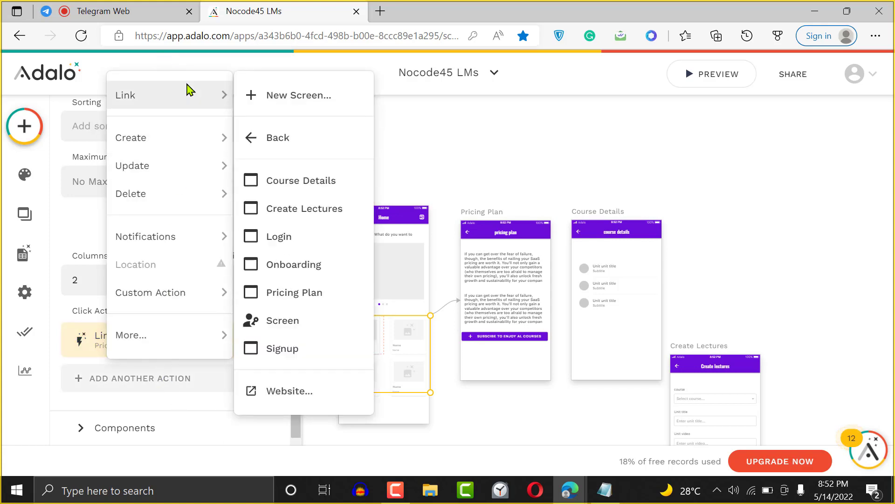
pyautogui.click(308, 186)
pyautogui.moveTo(295, 246); pyautogui.dragTo(297, 362)
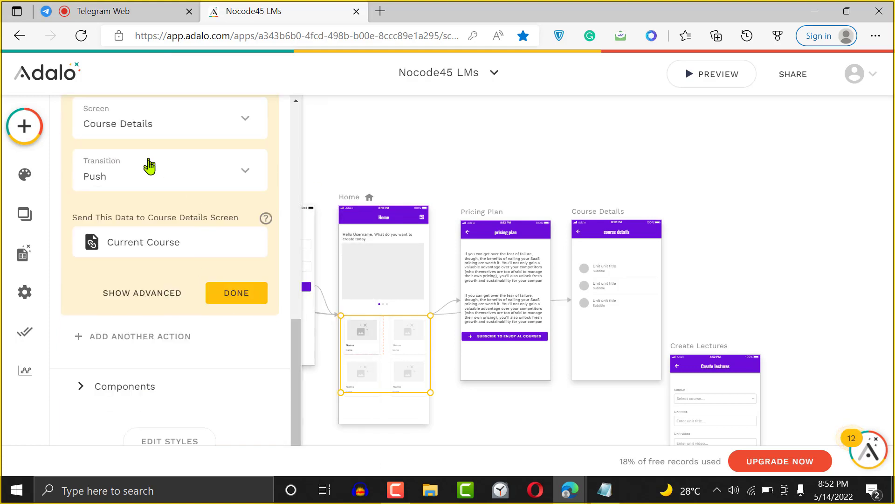
# - Set the Course Details link's 'When does this happen?' option to Sometimes
pyautogui.click(139, 291)
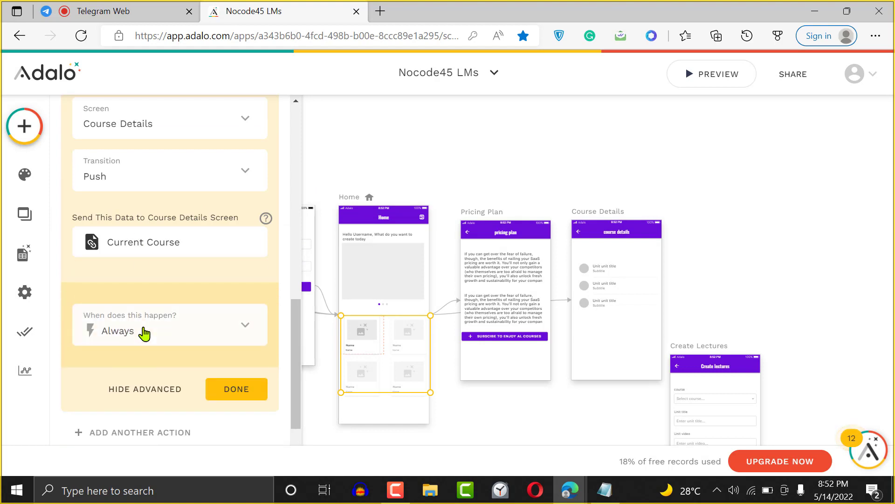
pyautogui.click(132, 332)
pyautogui.click(136, 289)
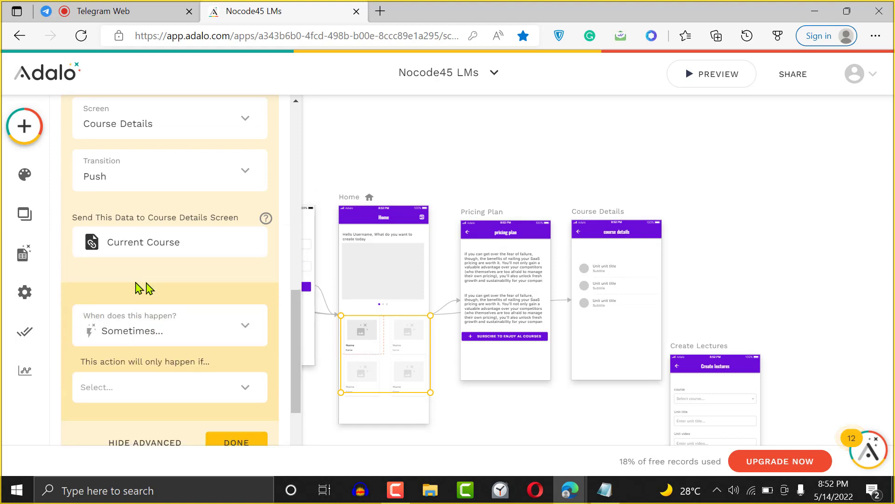
pyautogui.scroll(-3, 194, 198)
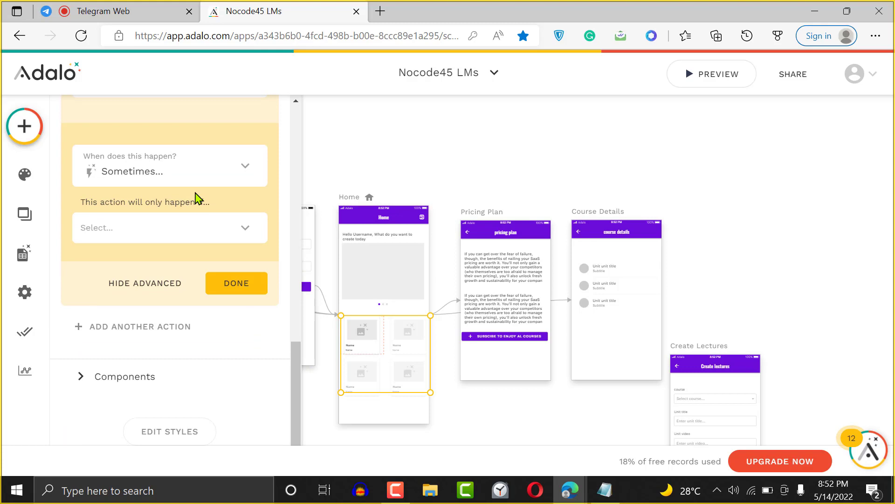
pyautogui.click(166, 231)
pyautogui.moveTo(160, 434)
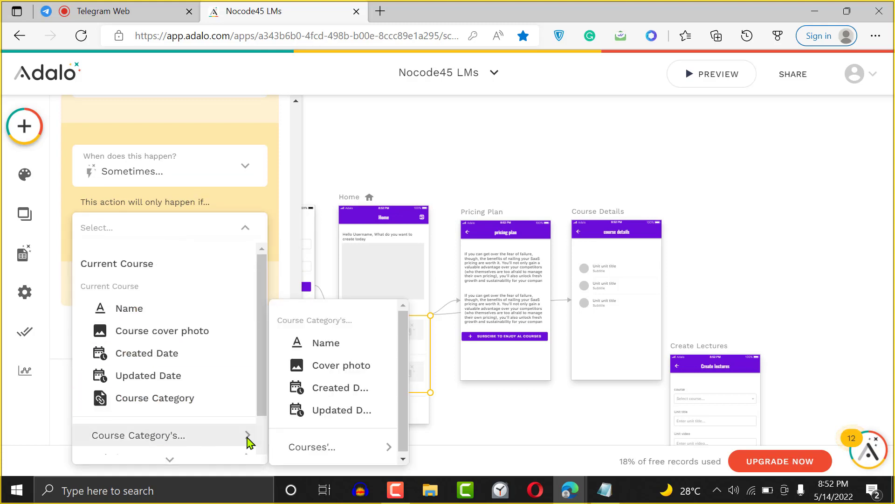
pyautogui.moveTo(247, 453)
pyautogui.moveTo(332, 451)
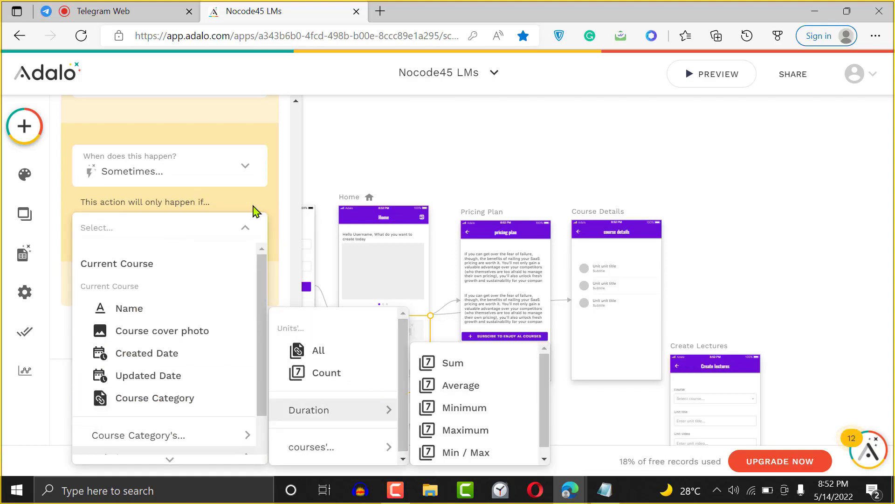
pyautogui.click(254, 208)
# - Condition the link on Logged In User > Paid subscriber, entering 'Treu', and finish the action
pyautogui.click(194, 233)
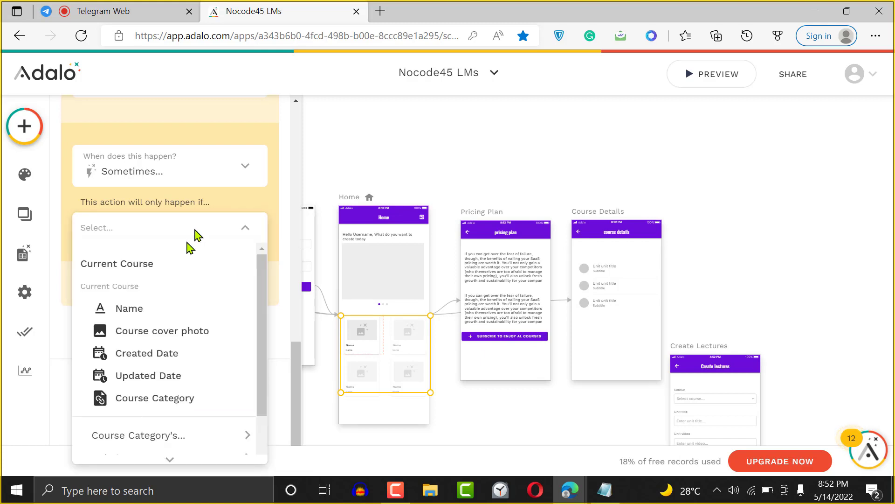
pyautogui.moveTo(170, 446)
pyautogui.scroll(-2, 188, 446)
pyautogui.moveTo(317, 449)
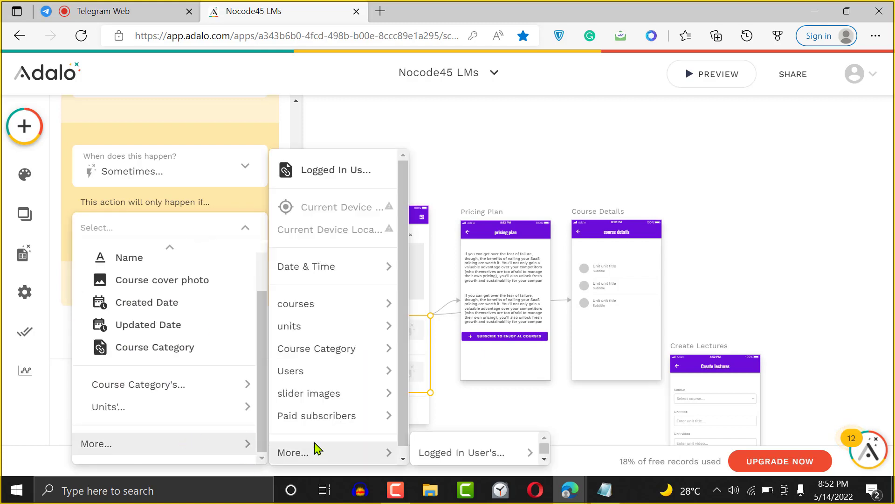
pyautogui.moveTo(498, 456)
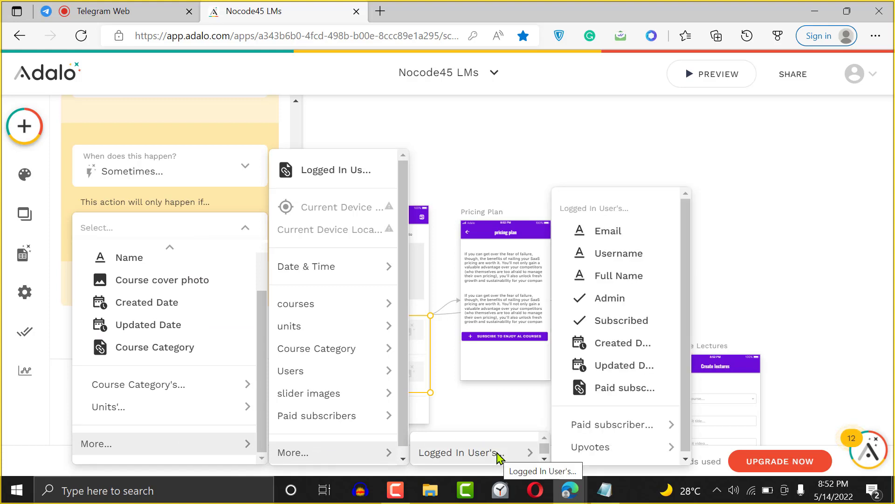
pyautogui.click(622, 396)
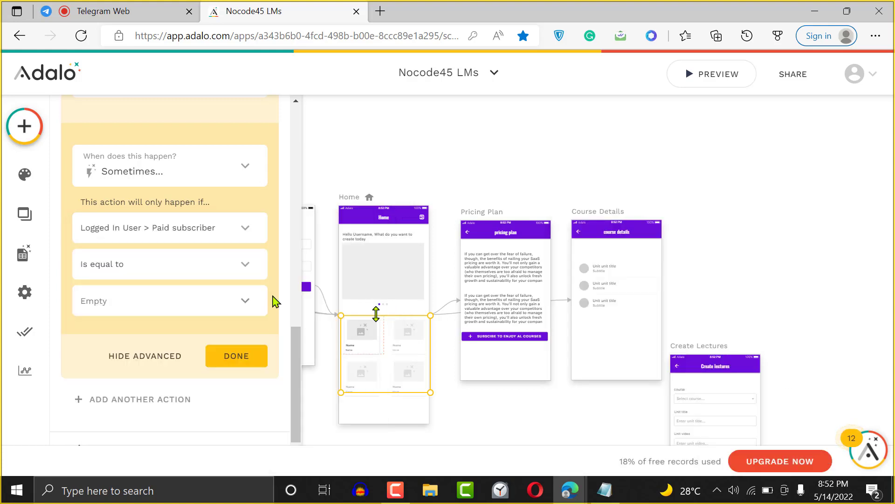
pyautogui.write('T')
pyautogui.write('reu')
pyautogui.click(228, 362)
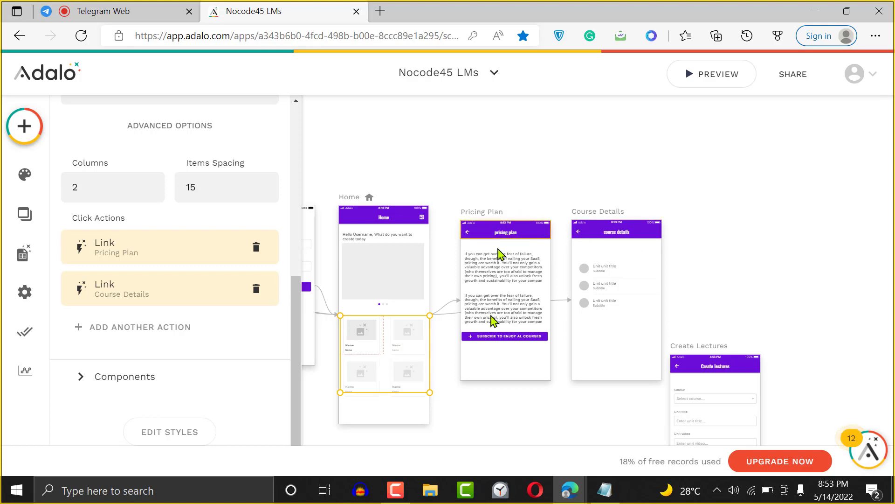
pyautogui.click(503, 337)
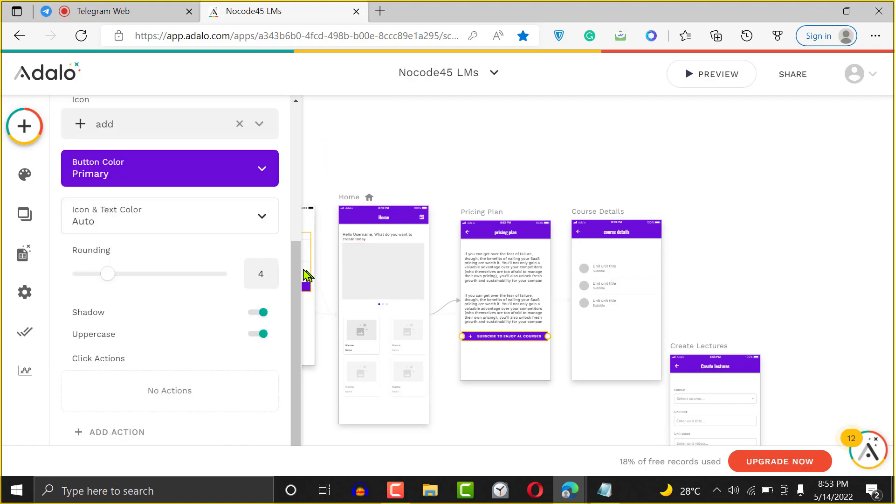
# - Add a Subscribe button link to a new blank screen, typing 'Payment scr' before creating it
pyautogui.moveTo(299, 275); pyautogui.dragTo(304, 120)
pyautogui.click(256, 144)
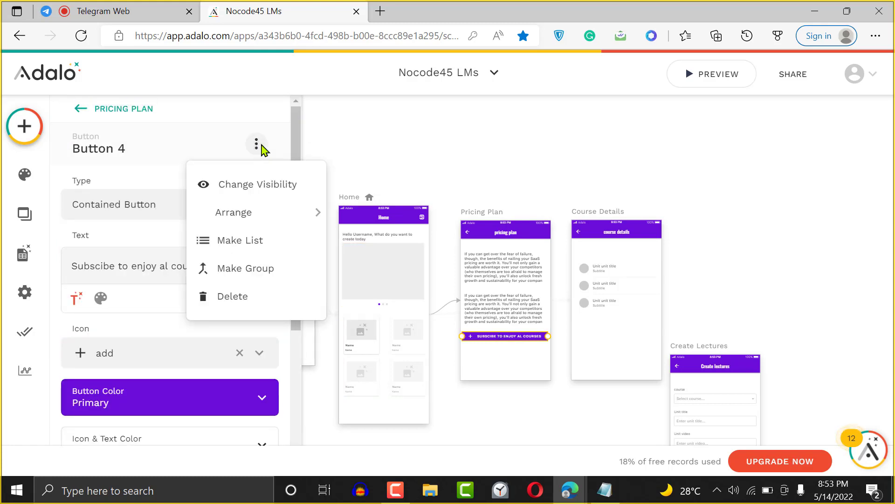
pyautogui.moveTo(281, 217)
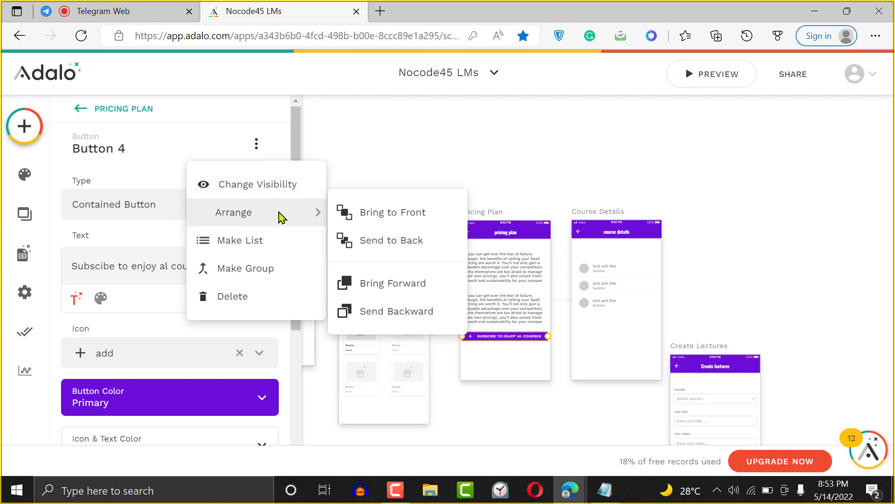
pyautogui.click(186, 153)
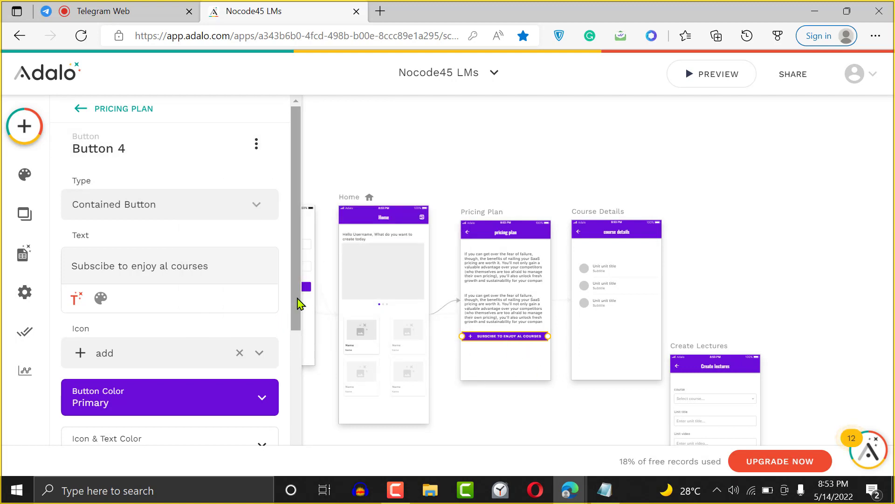
pyautogui.moveTo(299, 302); pyautogui.dragTo(275, 410)
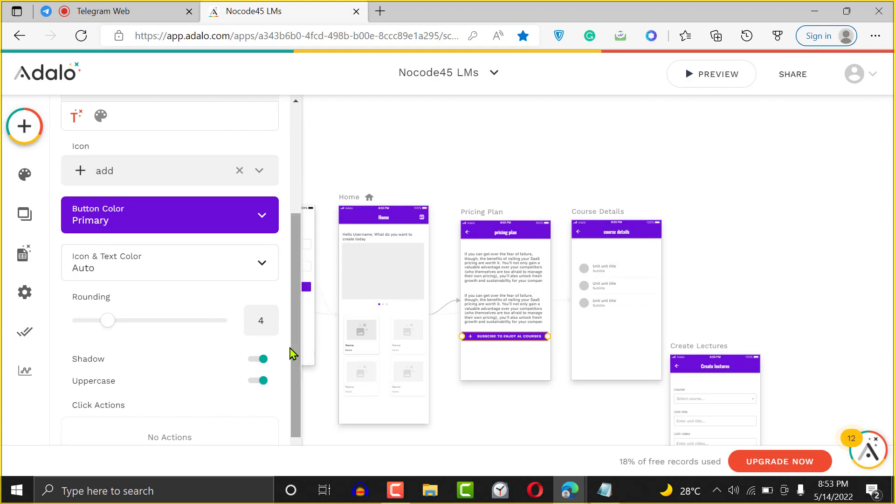
pyautogui.moveTo(298, 360); pyautogui.dragTo(301, 400)
pyautogui.click(128, 437)
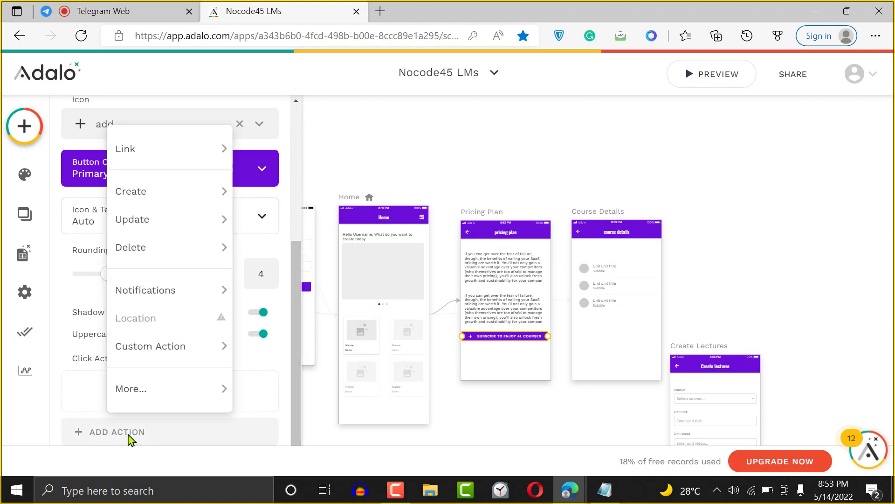
pyautogui.moveTo(156, 147)
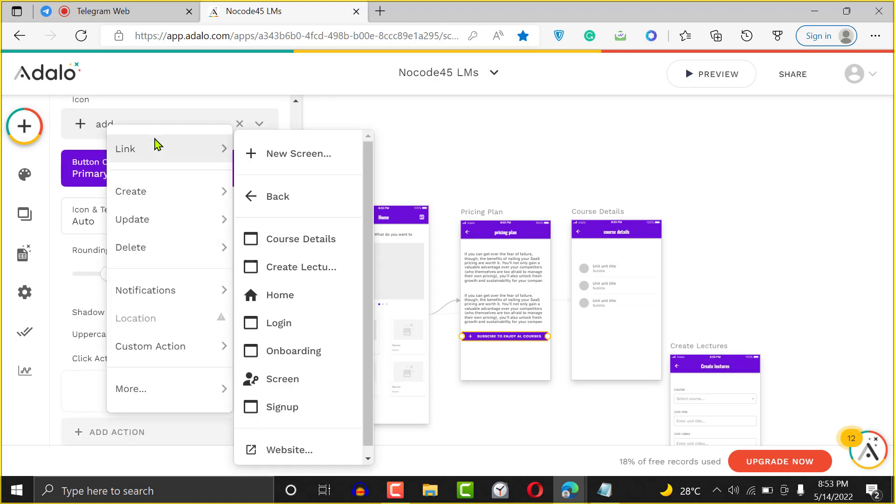
pyautogui.click(289, 156)
pyautogui.write('P')
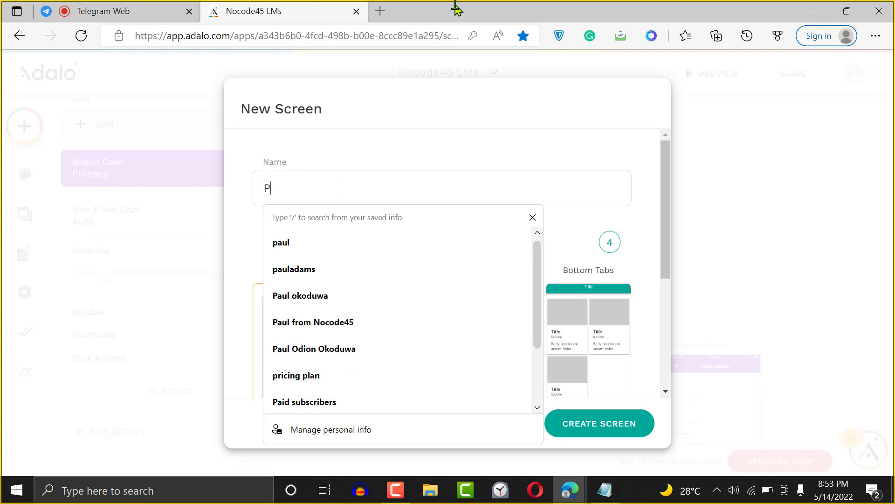
pyautogui.write('ayment screen')
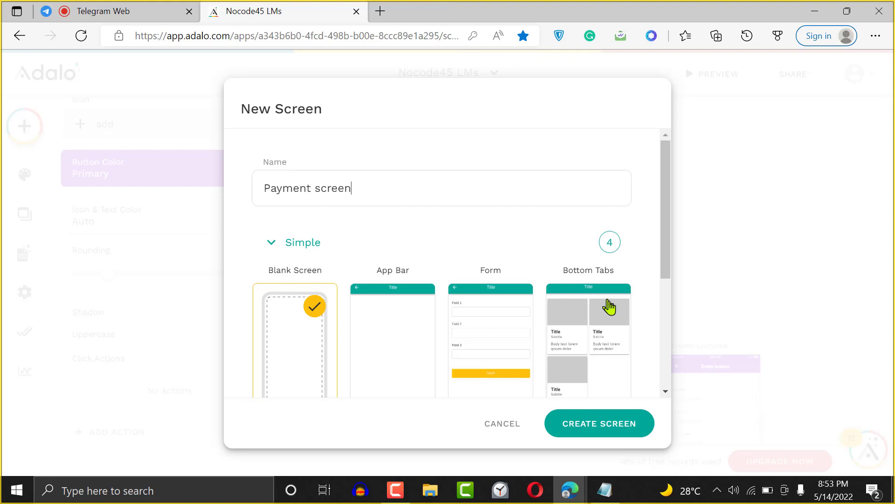
pyautogui.click(600, 423)
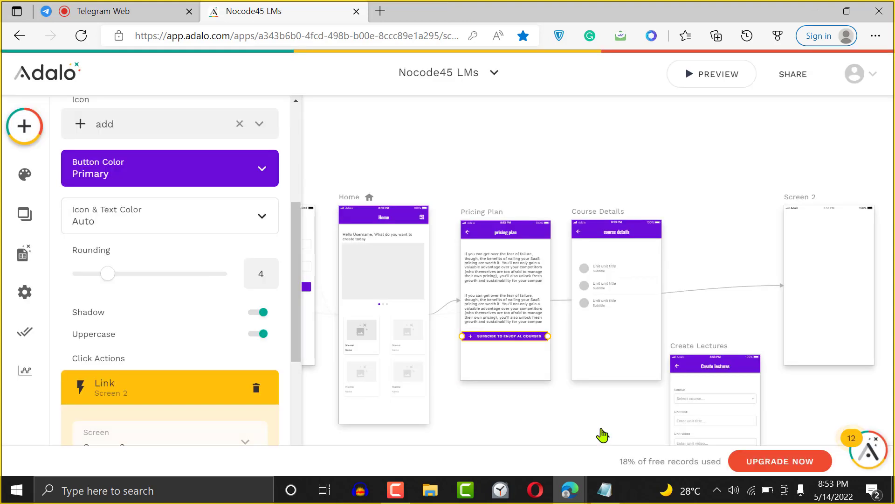
pyautogui.scroll(-3, 288, 344)
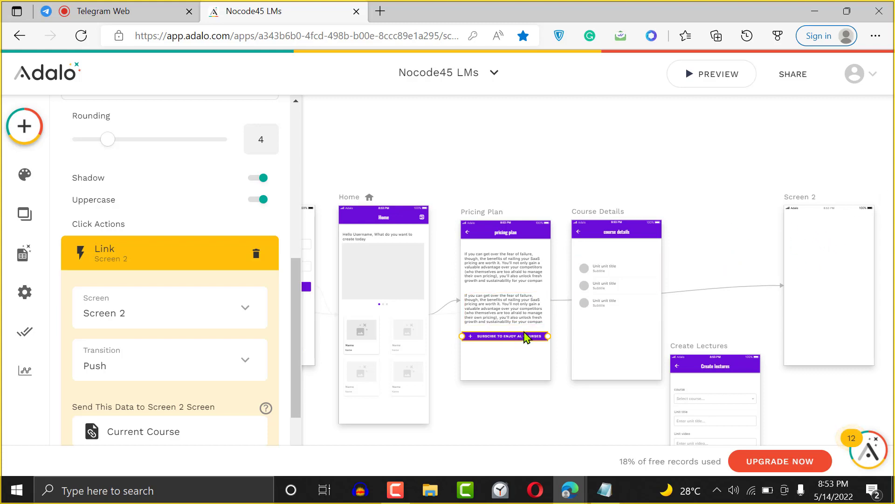
pyautogui.press('Escape')
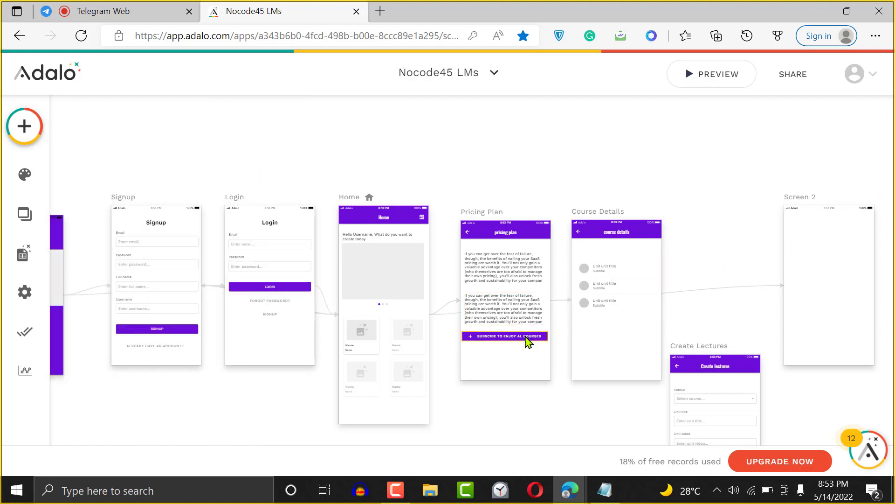
pyautogui.click(527, 342)
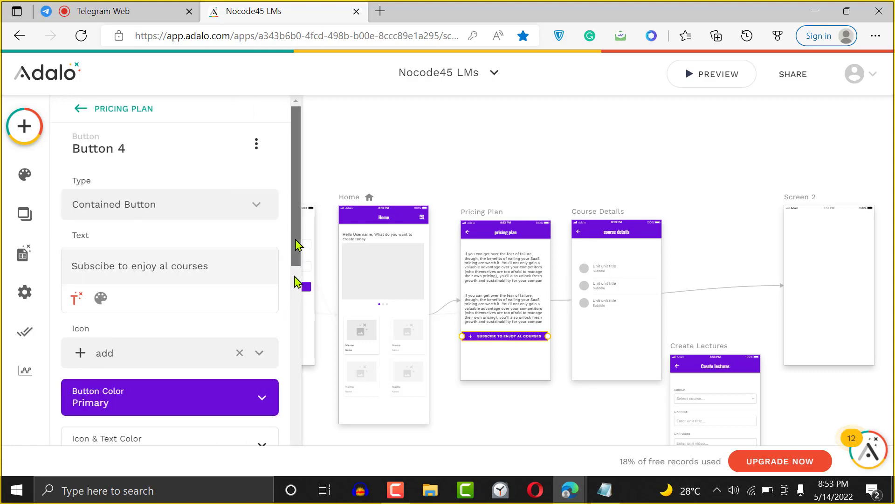
pyautogui.moveTo(299, 245); pyautogui.dragTo(298, 466)
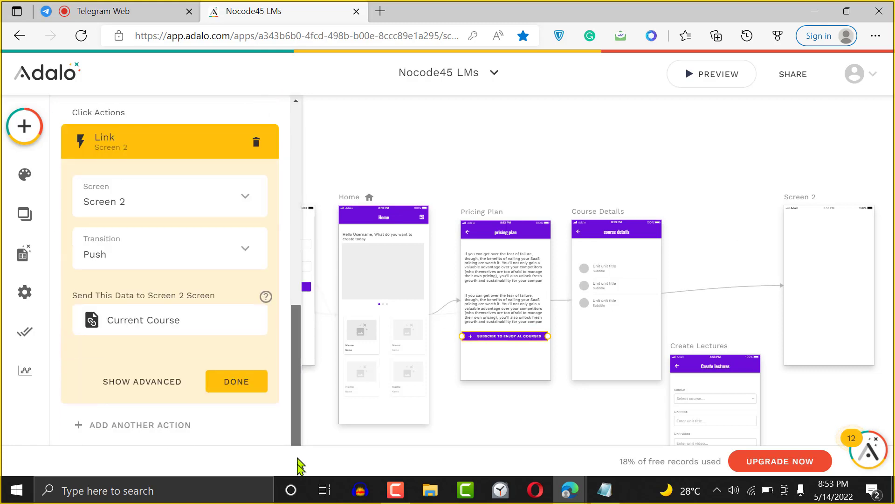
pyautogui.click(149, 437)
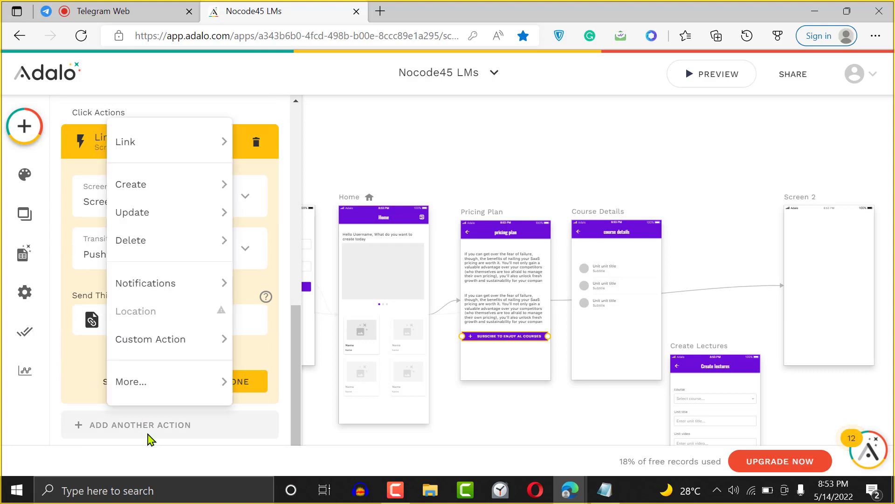
pyautogui.moveTo(197, 153)
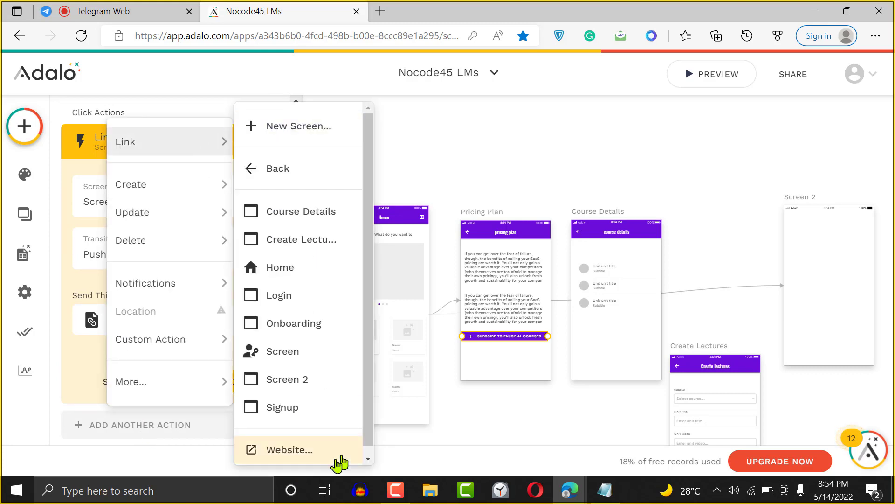
pyautogui.click(318, 461)
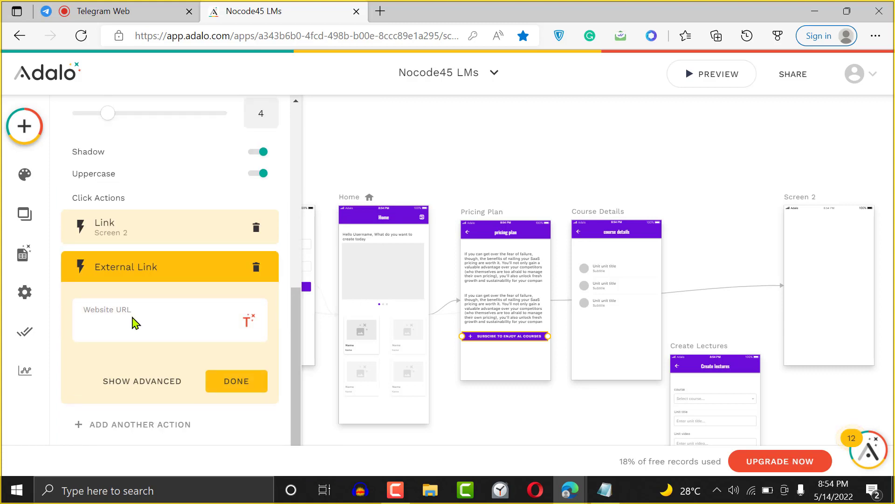
pyautogui.click(256, 267)
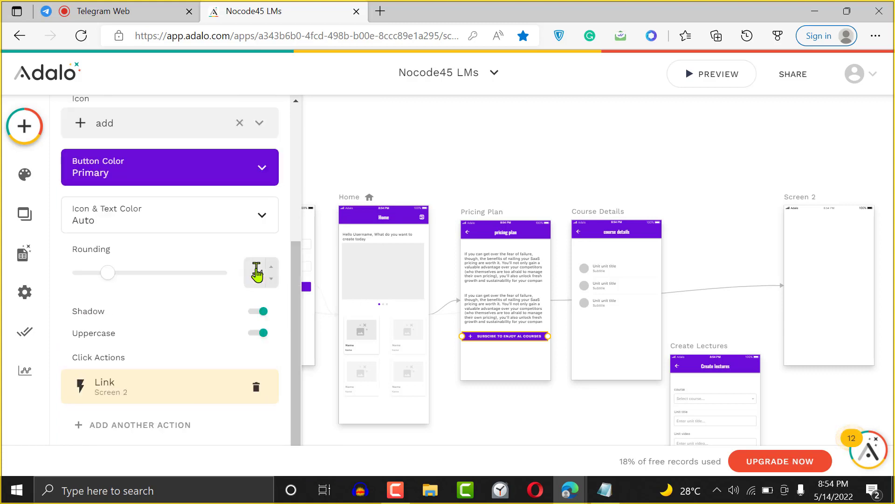
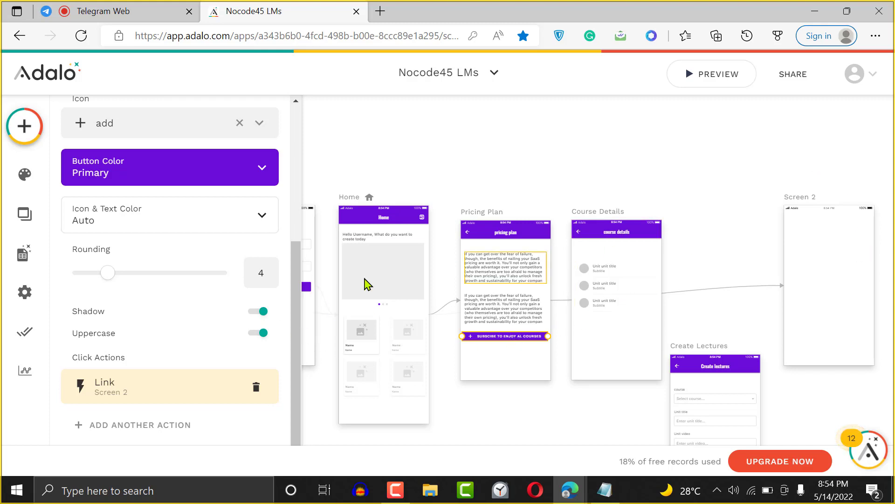
# - Find the Stripe Subscription (Legacy) component by searching 'stri' and drag it onto Screen 2
pyautogui.click(21, 125)
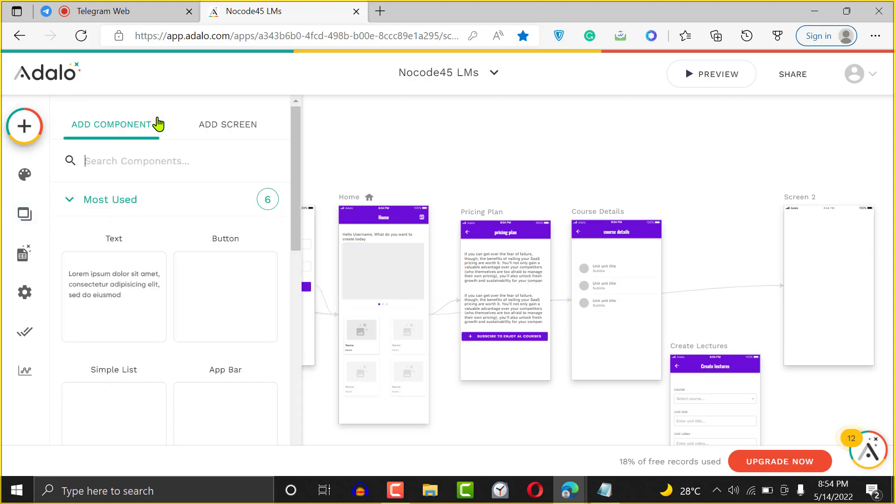
pyautogui.click(166, 165)
pyautogui.write('stri')
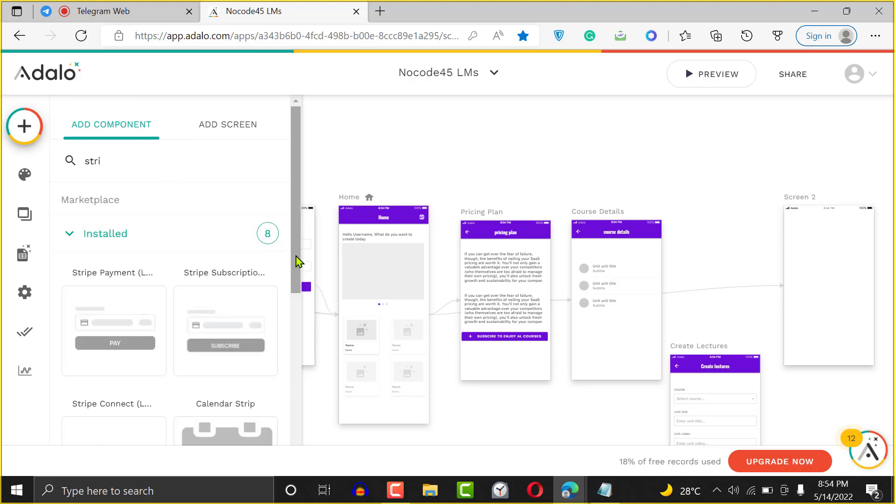
pyautogui.moveTo(297, 259); pyautogui.dragTo(299, 317)
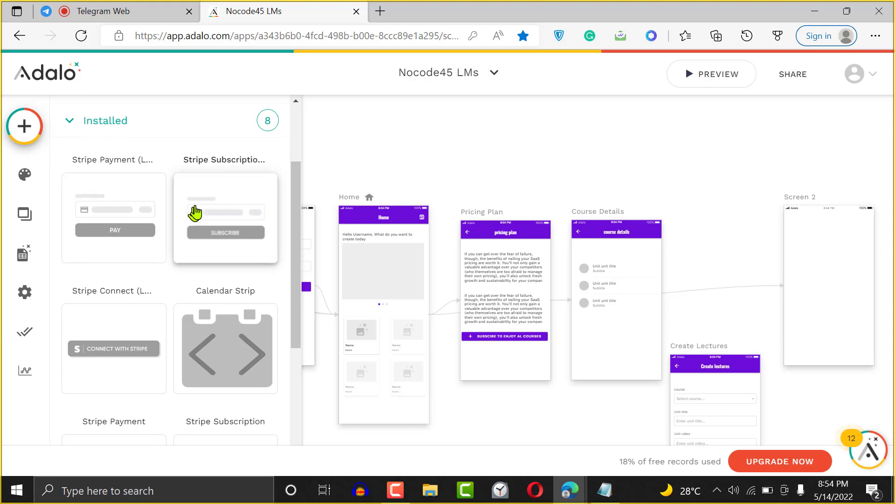
pyautogui.moveTo(198, 211); pyautogui.dragTo(831, 285)
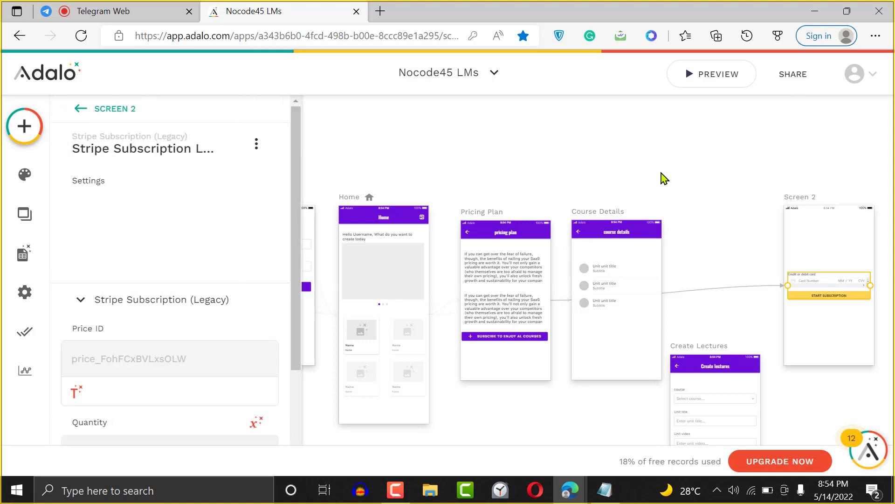
pyautogui.moveTo(294, 289); pyautogui.dragTo(295, 376)
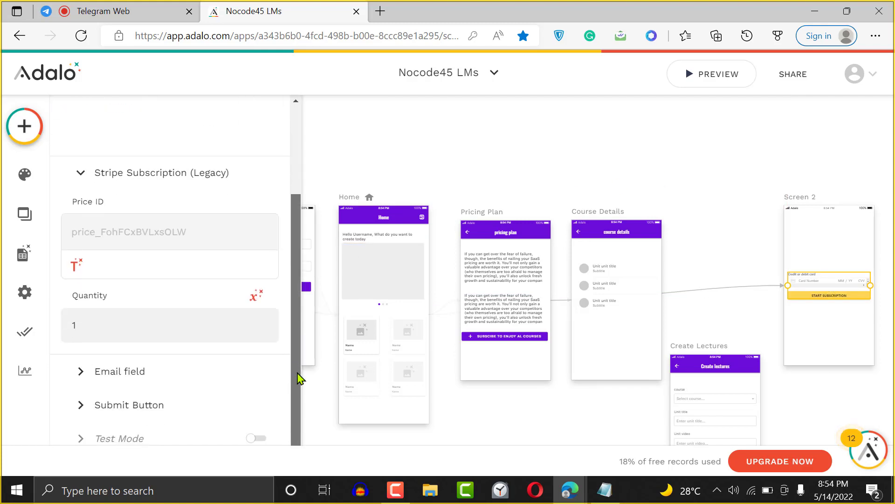
pyautogui.click(135, 404)
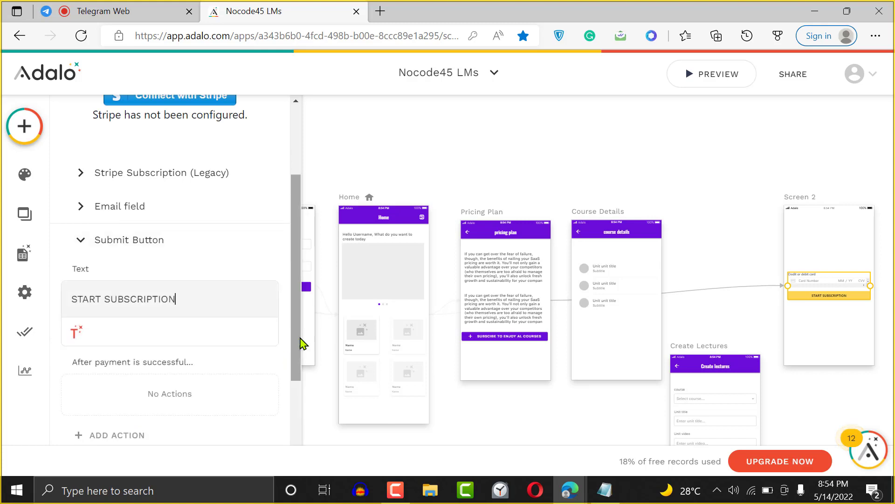
pyautogui.moveTo(300, 344); pyautogui.dragTo(298, 401)
pyautogui.scroll(-2, 166, 320)
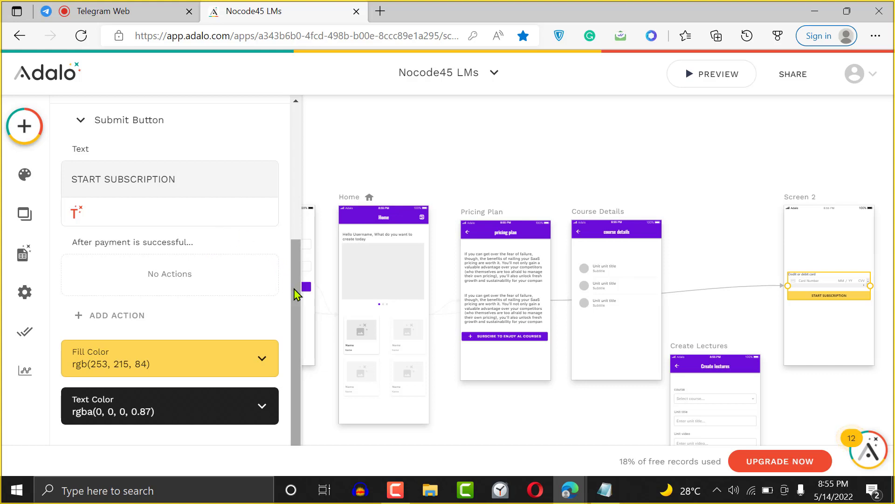
pyautogui.moveTo(294, 295); pyautogui.dragTo(251, 248)
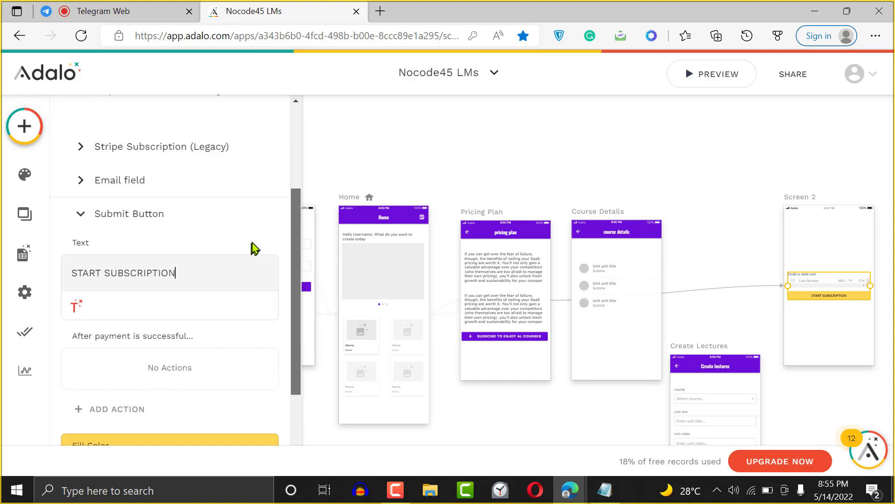
pyautogui.click(124, 139)
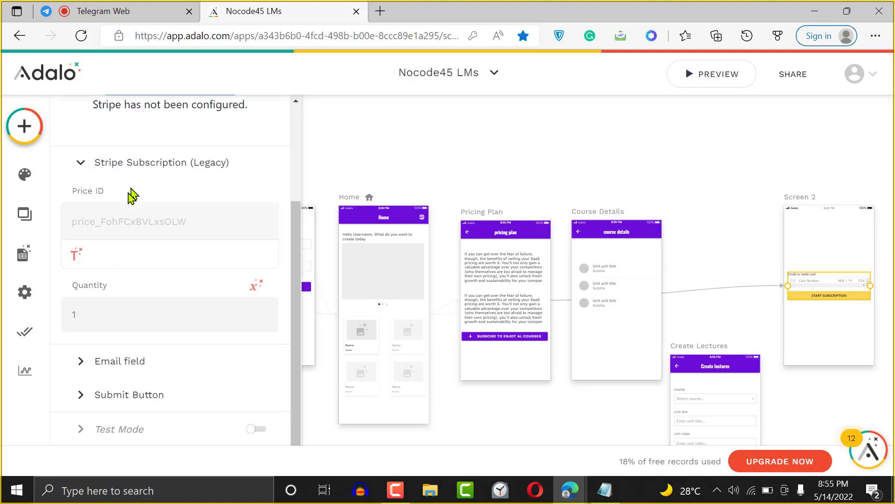
pyautogui.click(107, 222)
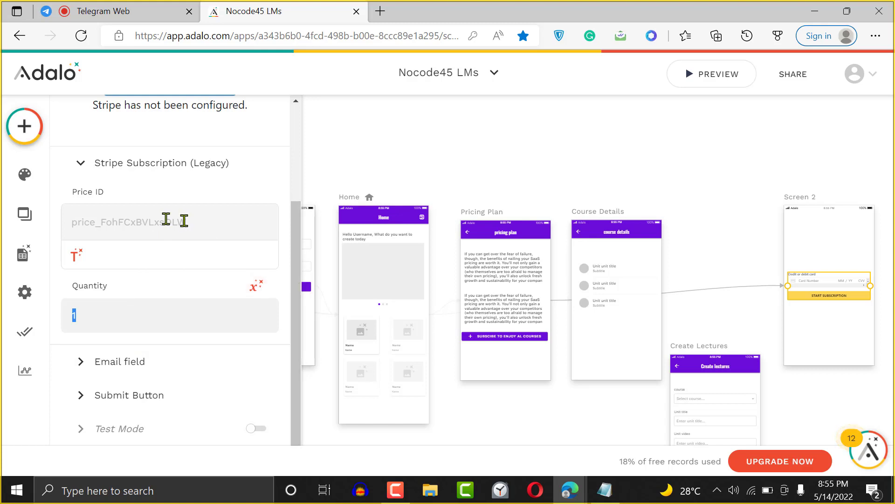
# - Clear the typed Price ID text and set Price ID to a new Magic Text custom formula
pyautogui.click(147, 219)
pyautogui.moveTo(296, 286)
pyautogui.mouseDown()
pyautogui.moveTo(294, 271)
pyautogui.moveTo(296, 286)
pyautogui.mouseUp()
pyautogui.write('rando')
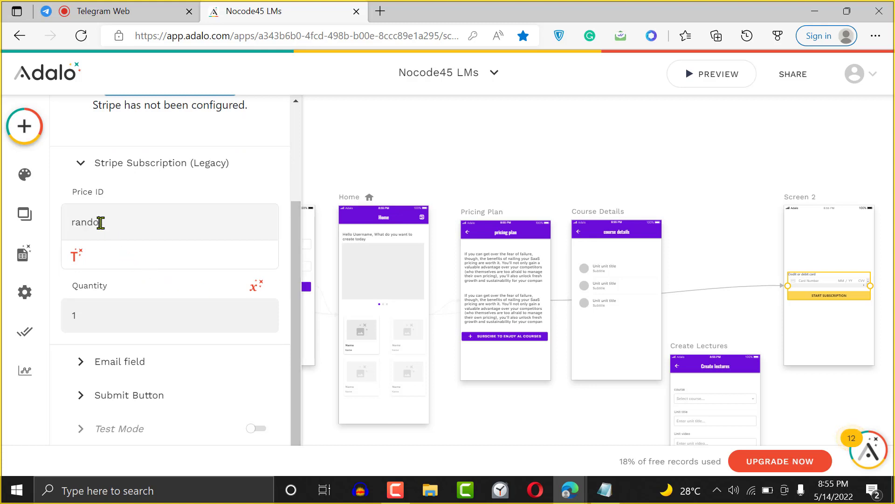
pyautogui.press('BackSpace')
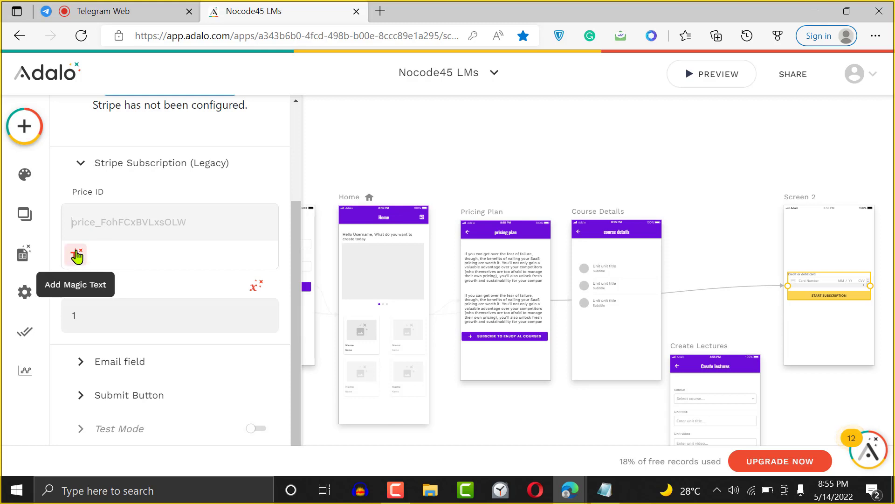
pyautogui.click(76, 255)
pyautogui.moveTo(161, 321)
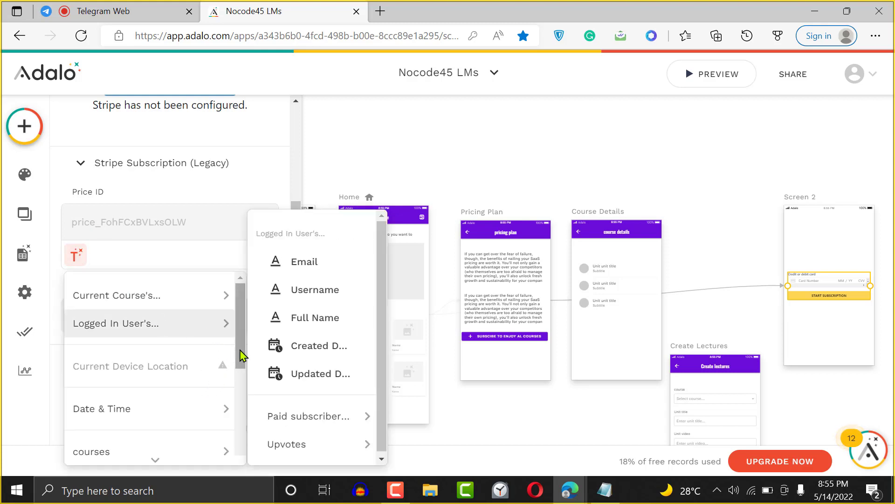
pyautogui.moveTo(241, 355); pyautogui.dragTo(250, 471)
pyautogui.click(148, 445)
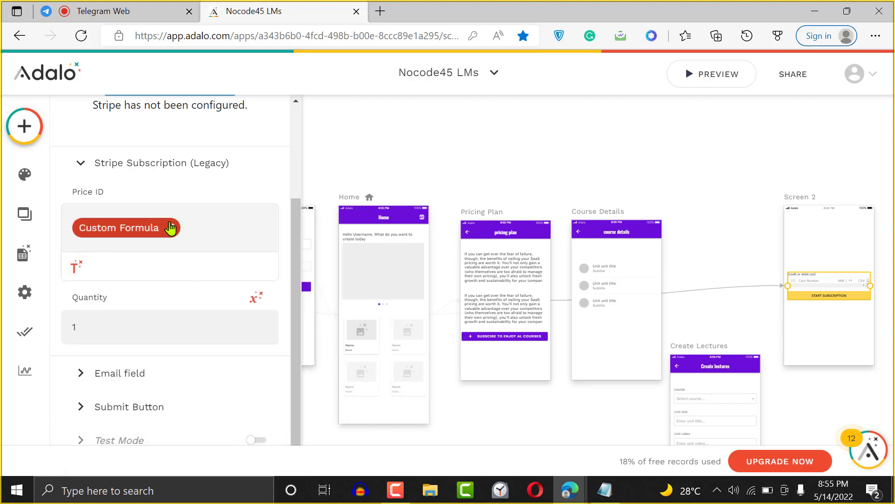
# - Insert RAND(0, 1) into the formula, then delete it and expand the Email field settings
pyautogui.click(146, 227)
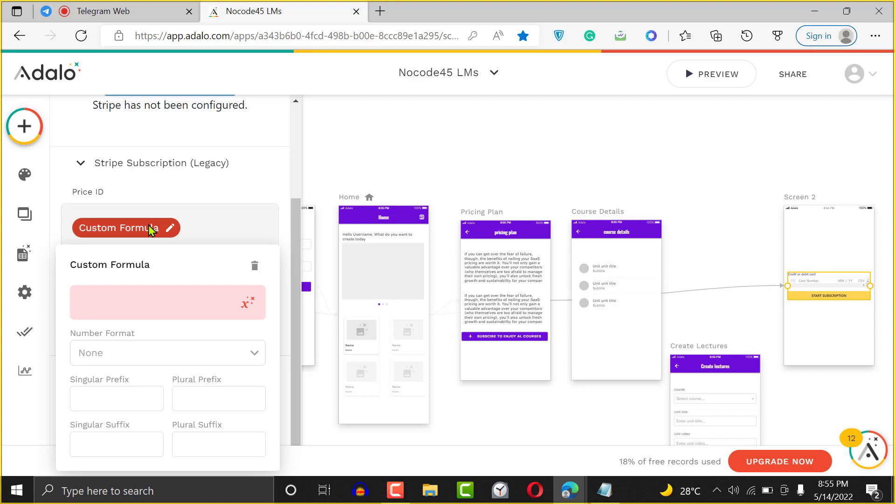
pyautogui.click(243, 307)
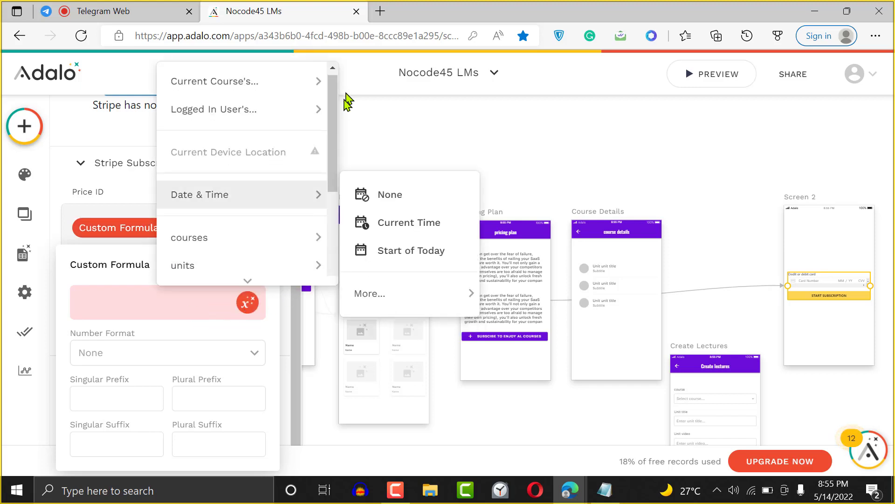
pyautogui.moveTo(333, 143); pyautogui.dragTo(329, 262)
pyautogui.moveTo(306, 269)
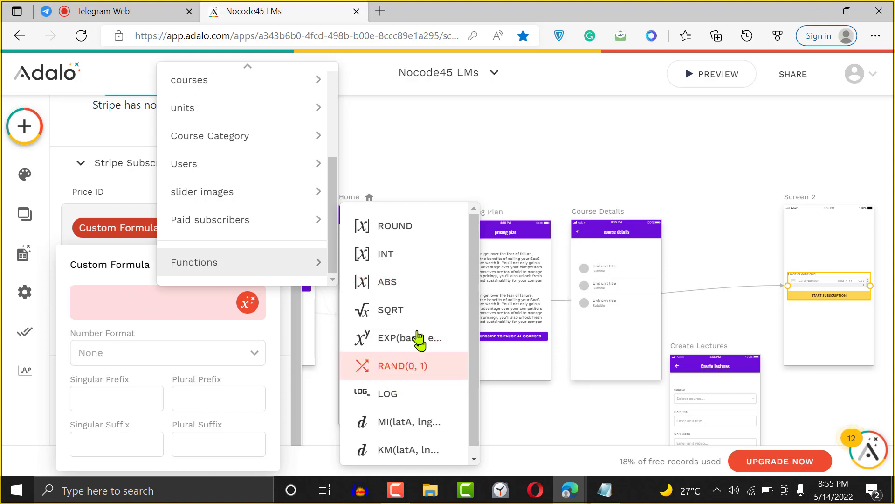
pyautogui.click(416, 370)
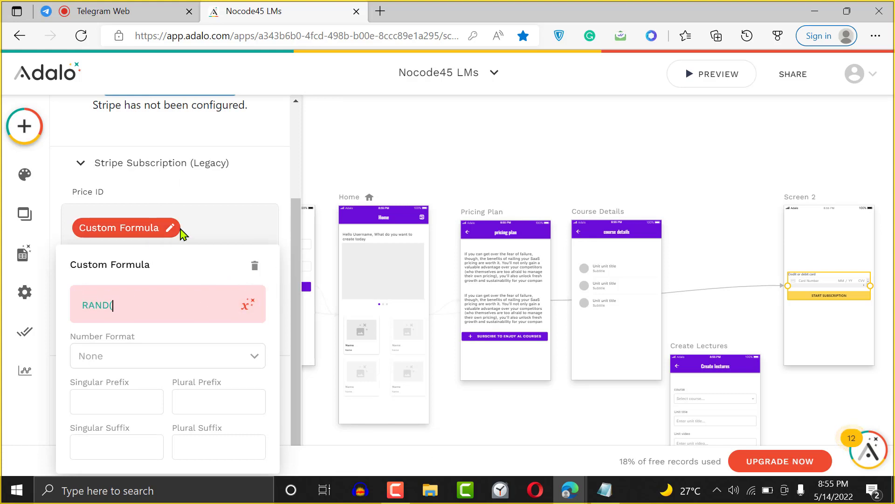
pyautogui.click(255, 266)
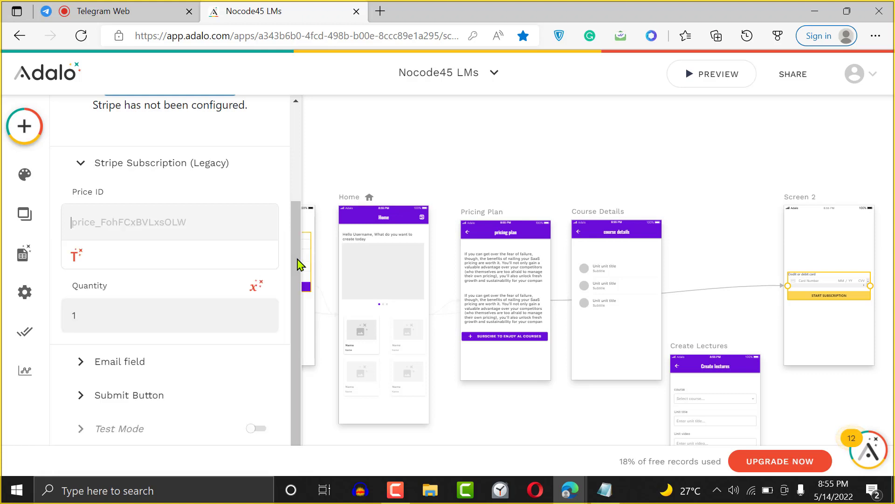
pyautogui.click(141, 371)
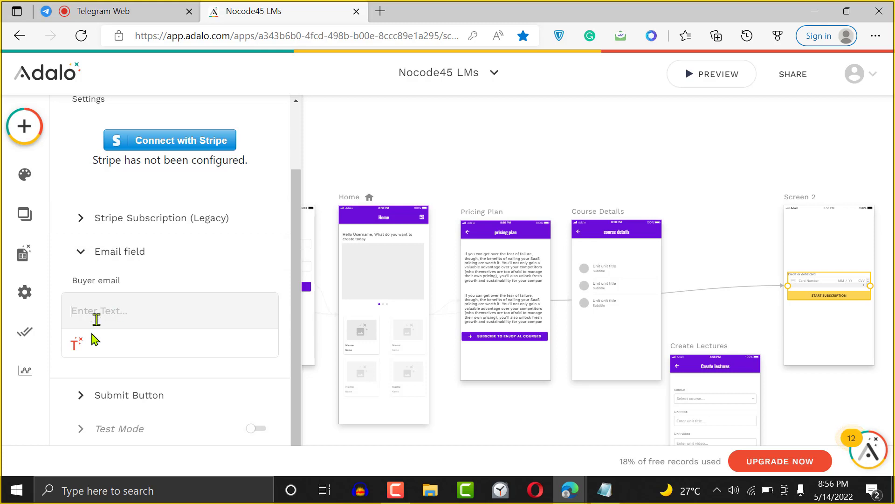
# - Set Buyer email to the logged-in user's email, then review the submit button and Test Mode settings
pyautogui.click(76, 344)
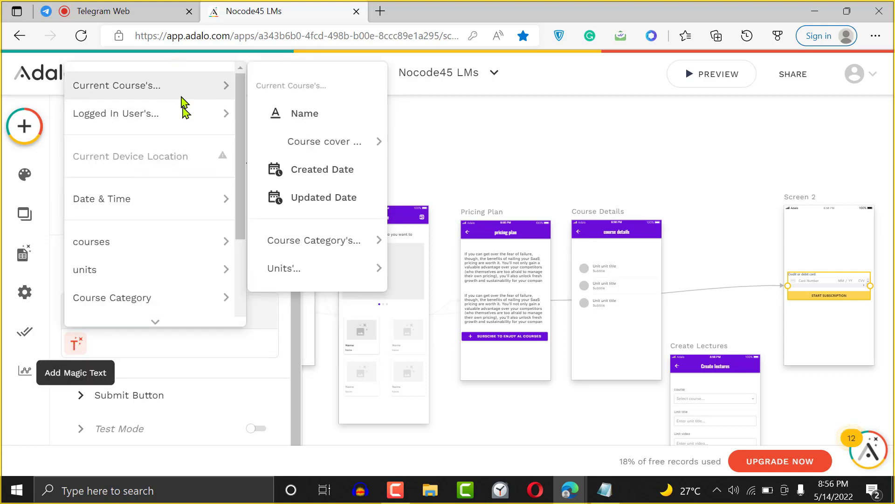
pyautogui.click(318, 149)
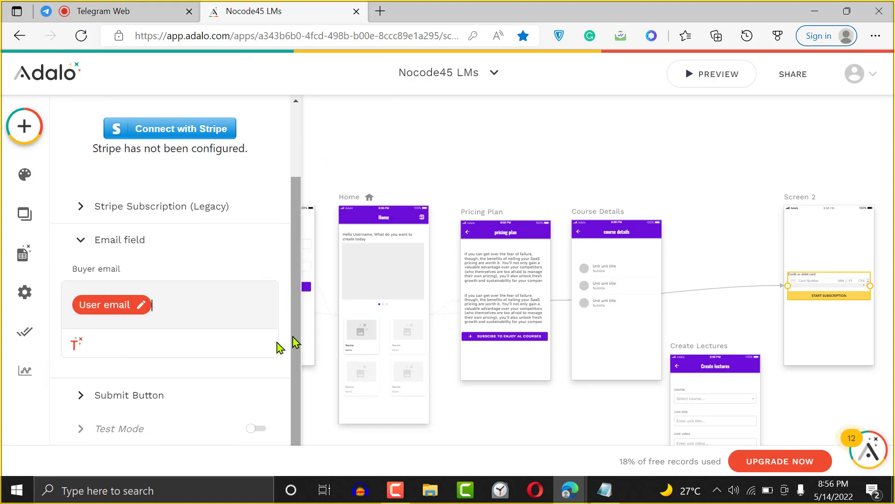
pyautogui.click(145, 401)
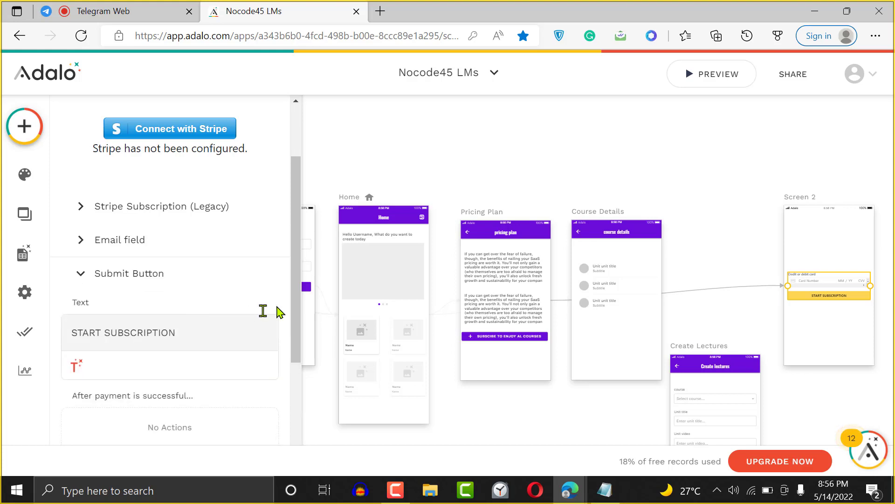
pyautogui.moveTo(294, 313); pyautogui.dragTo(292, 376)
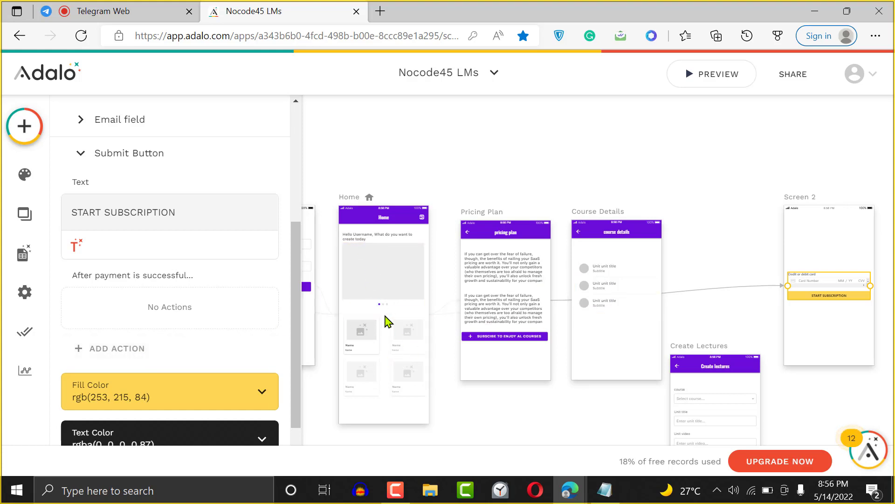
pyautogui.scroll(-1, 298, 364)
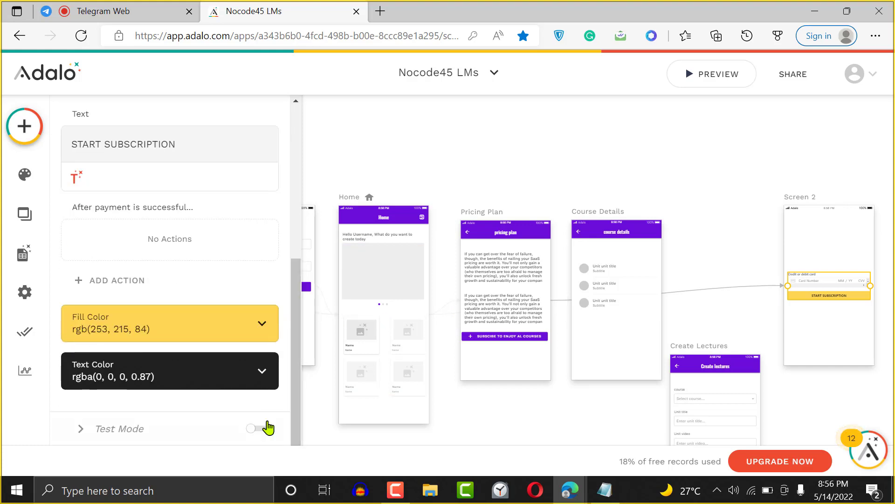
pyautogui.click(257, 432)
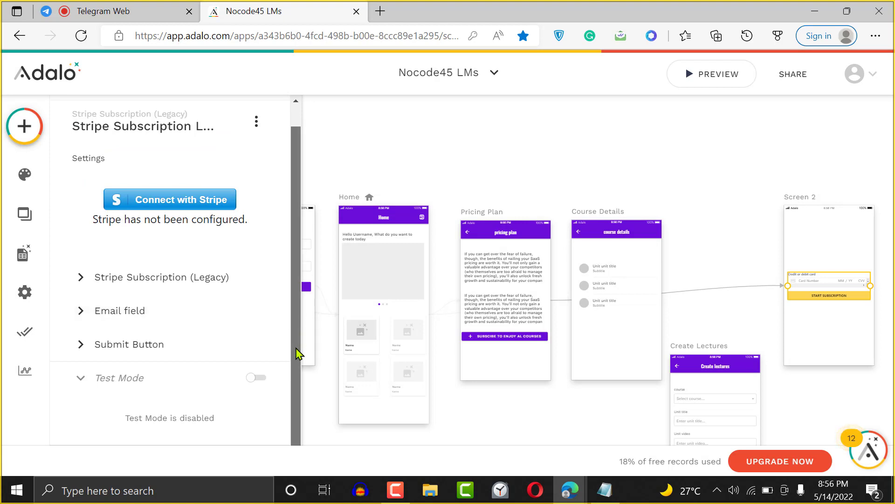
pyautogui.click(195, 292)
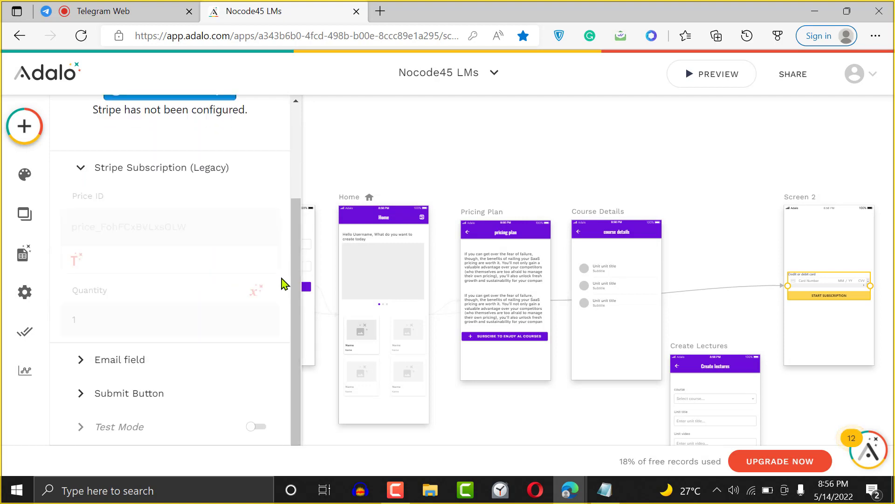
pyautogui.click(260, 433)
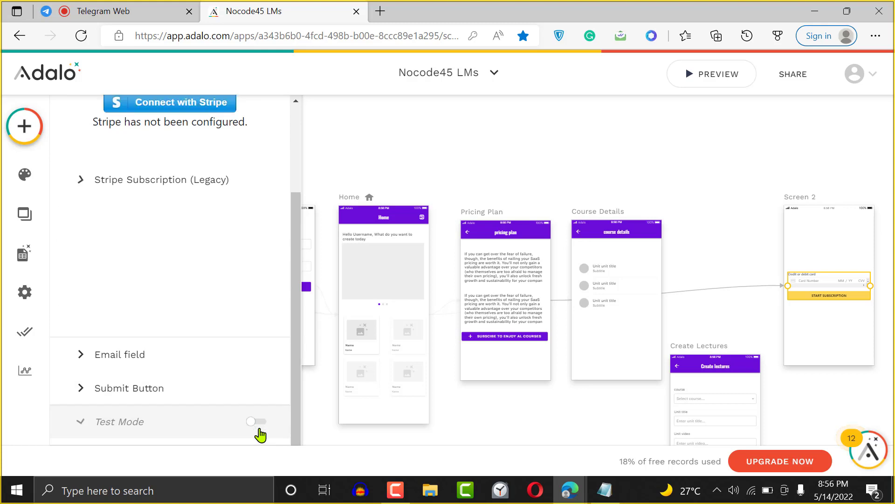
# - Change the Stripe subscription Quantity from 1 to 30, review Email and Submit Button, then deselect the form
pyautogui.click(177, 282)
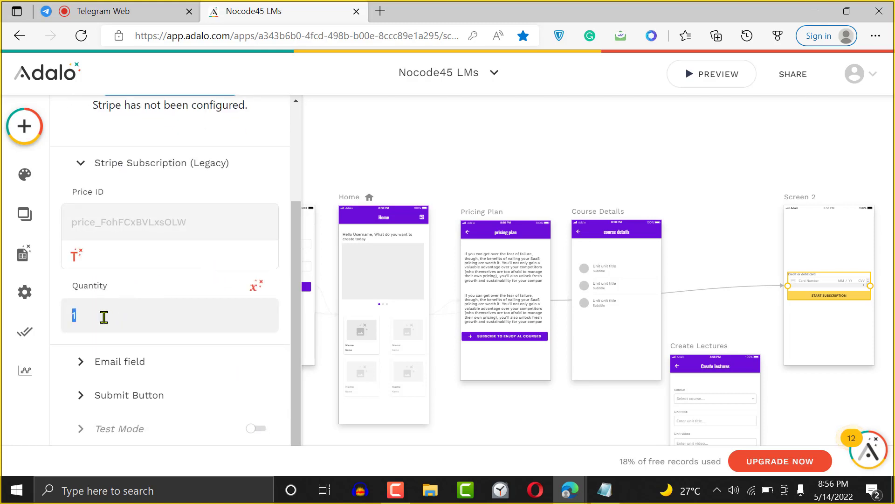
pyautogui.press('BackSpace')
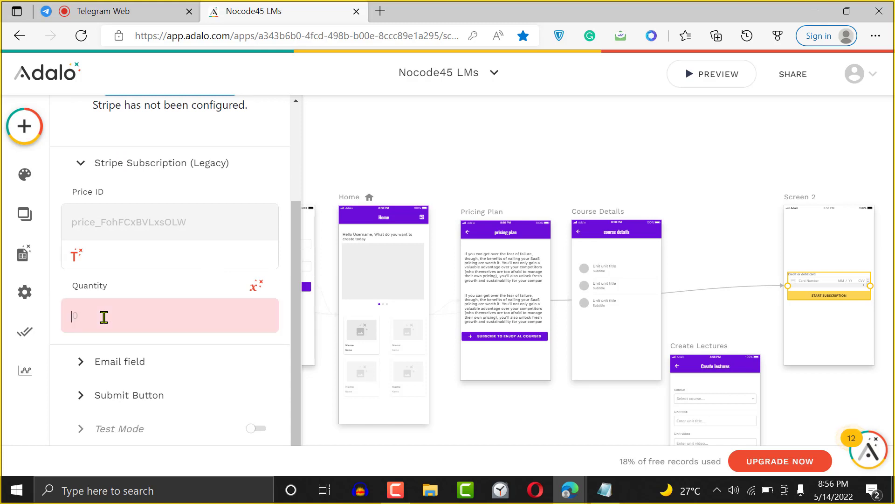
pyautogui.write('3')
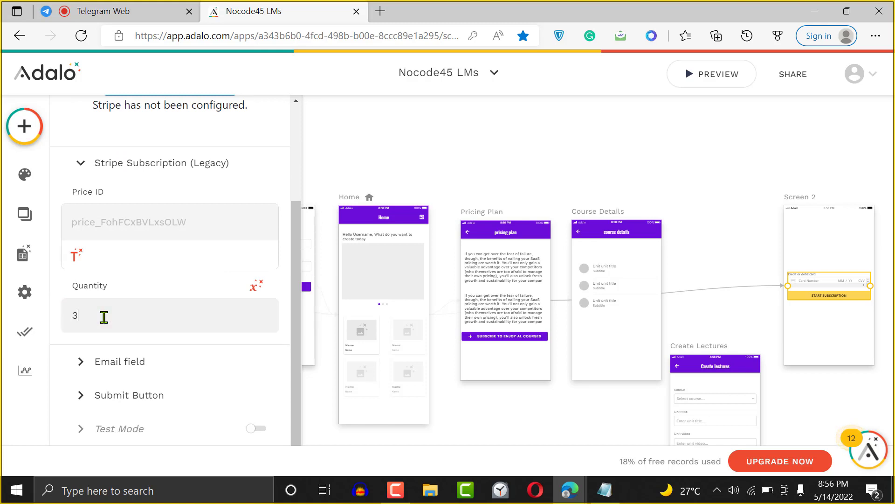
pyautogui.write('0')
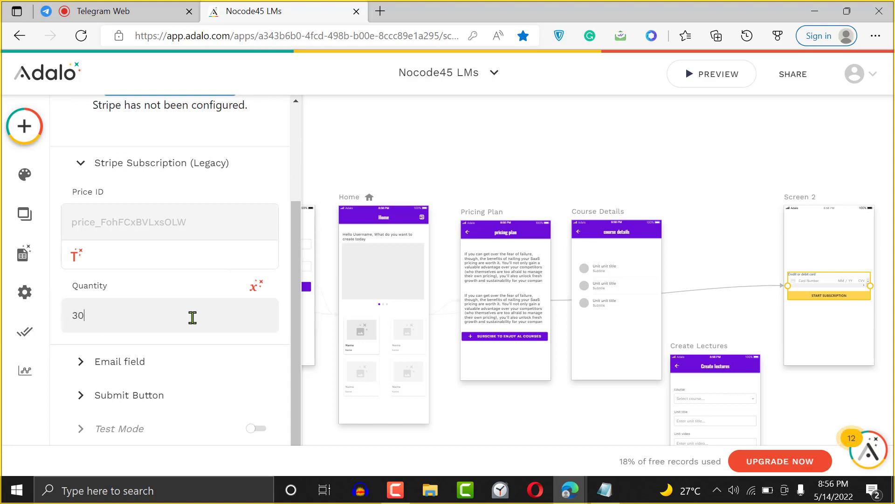
pyautogui.click(256, 286)
pyautogui.click(257, 287)
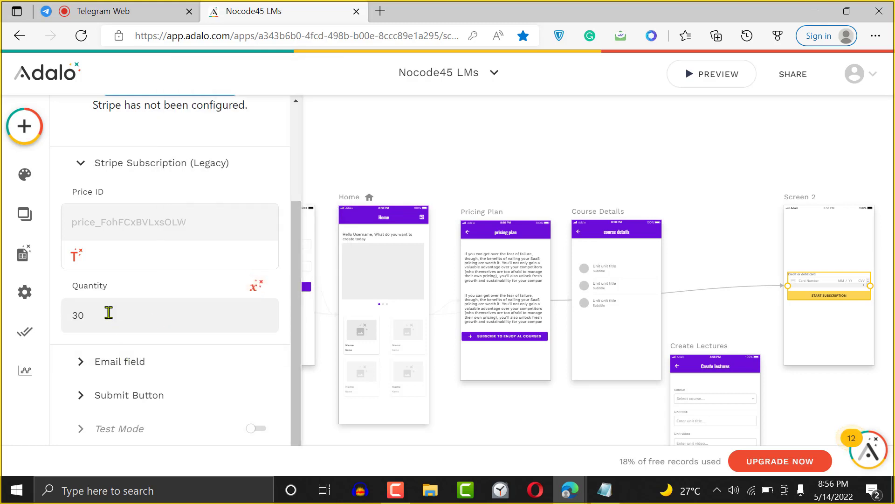
pyautogui.click(114, 362)
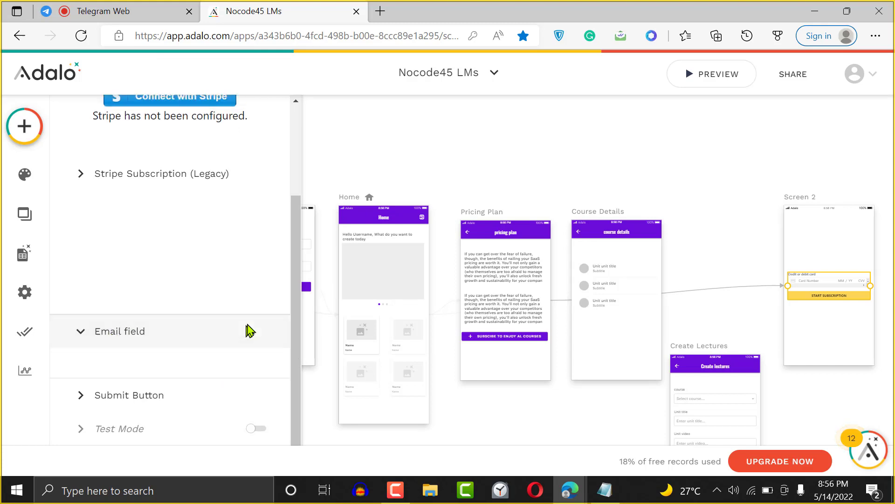
pyautogui.click(130, 400)
pyautogui.scroll(-3, 299, 379)
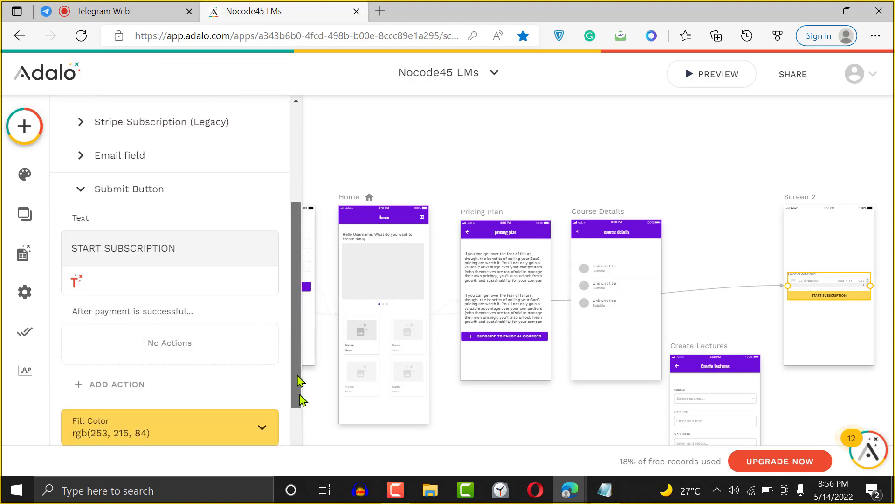
pyautogui.click(690, 169)
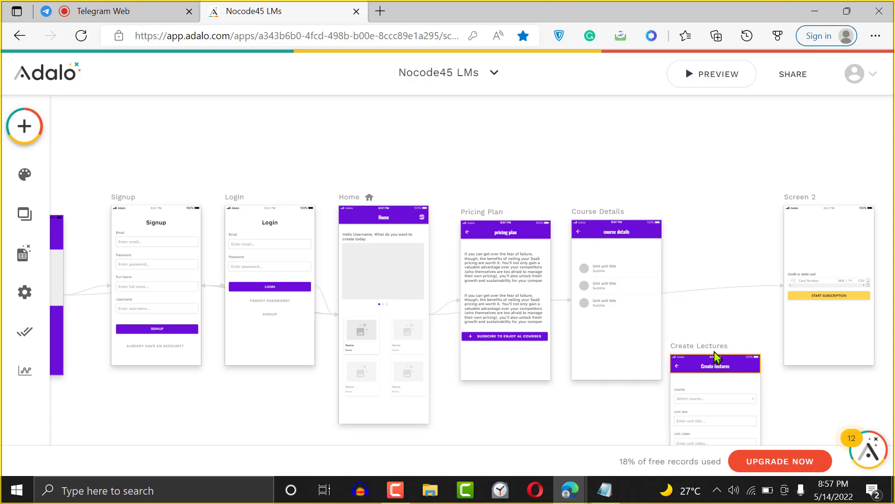
# - Move Create Lectures lower and Screen 2 slightly left on the canvas
pyautogui.moveTo(717, 356); pyautogui.dragTo(739, 382)
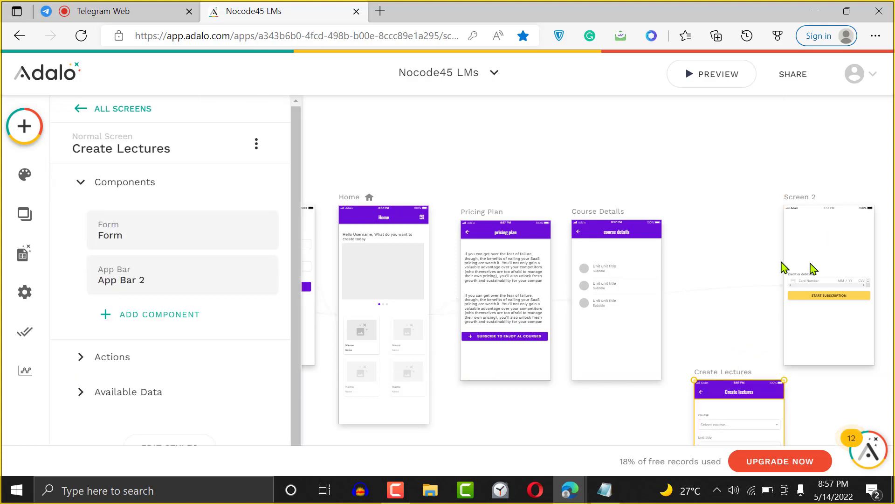
pyautogui.moveTo(801, 200); pyautogui.dragTo(746, 205)
pyautogui.click(814, 127)
pyautogui.press('Left')
pyautogui.press('Left')
pyautogui.press('Down')
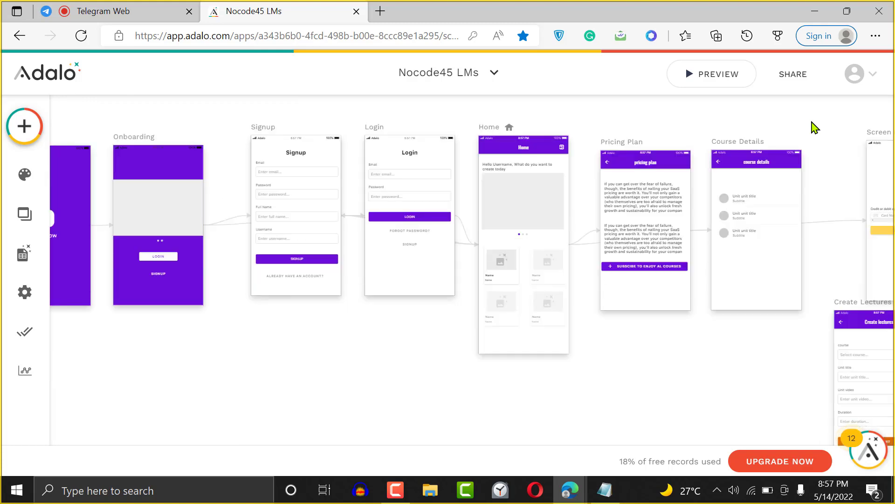
pyautogui.press('Right')
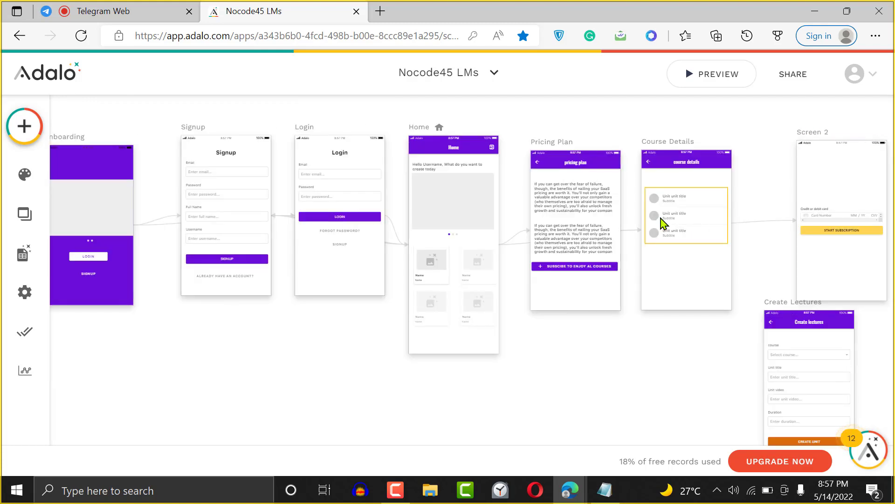
# - Filter the Course Details Simple List to Current Course > Units
pyautogui.click(681, 223)
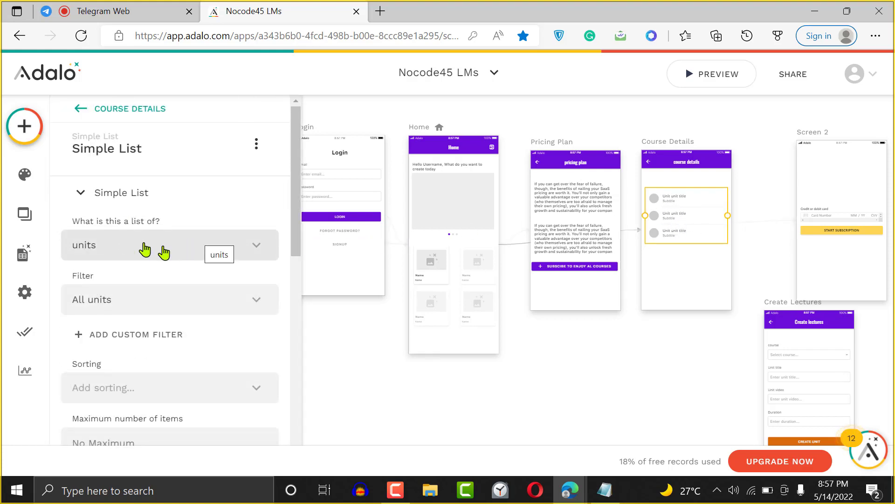
pyautogui.click(211, 301)
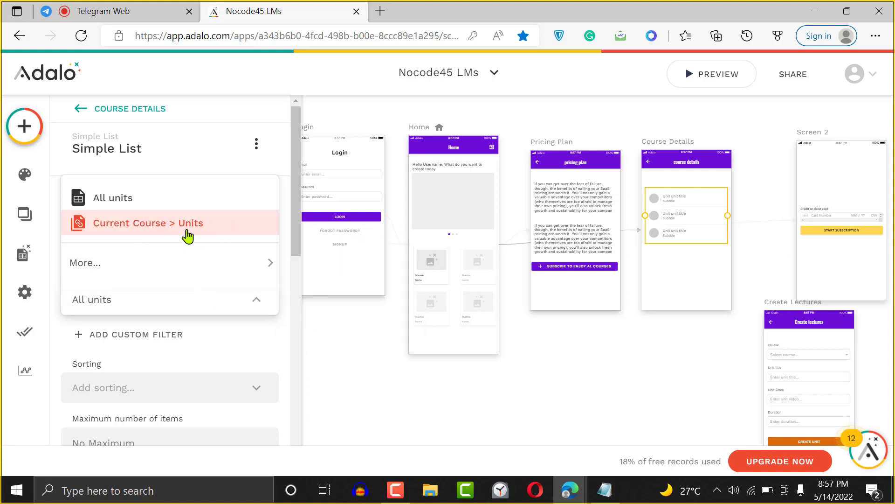
pyautogui.click(171, 228)
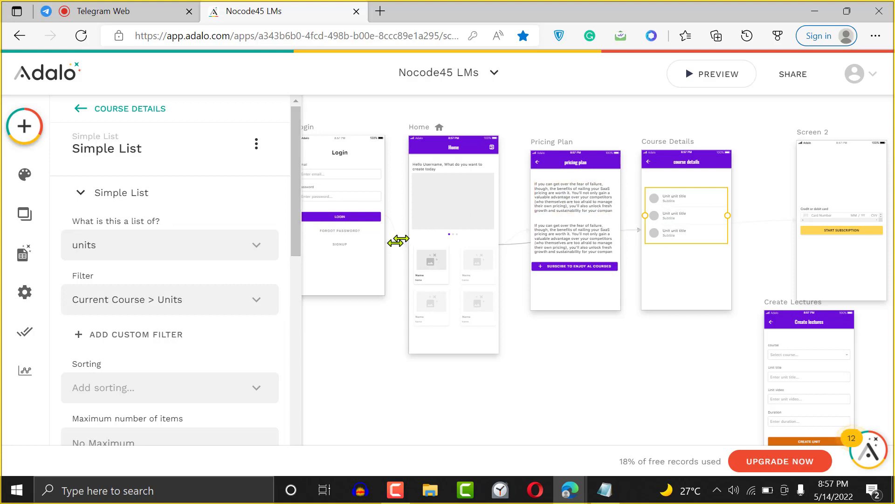
pyautogui.scroll(-2, 296, 256)
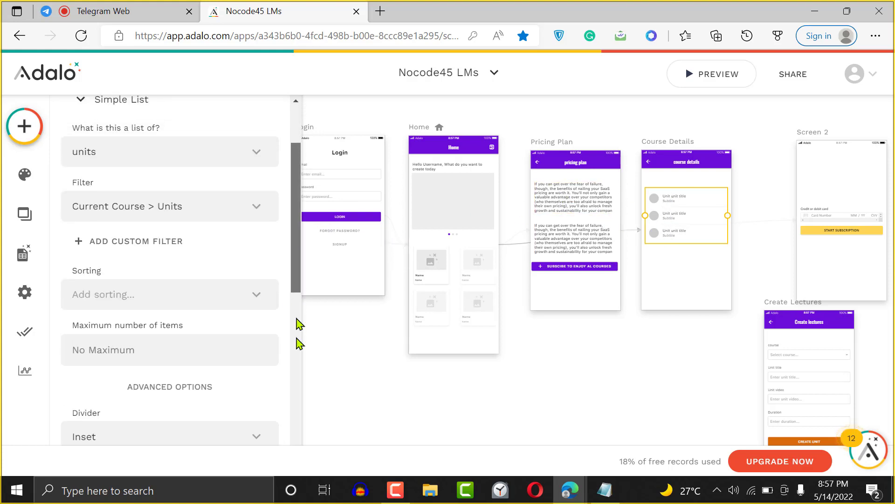
pyautogui.scroll(-7, 299, 324)
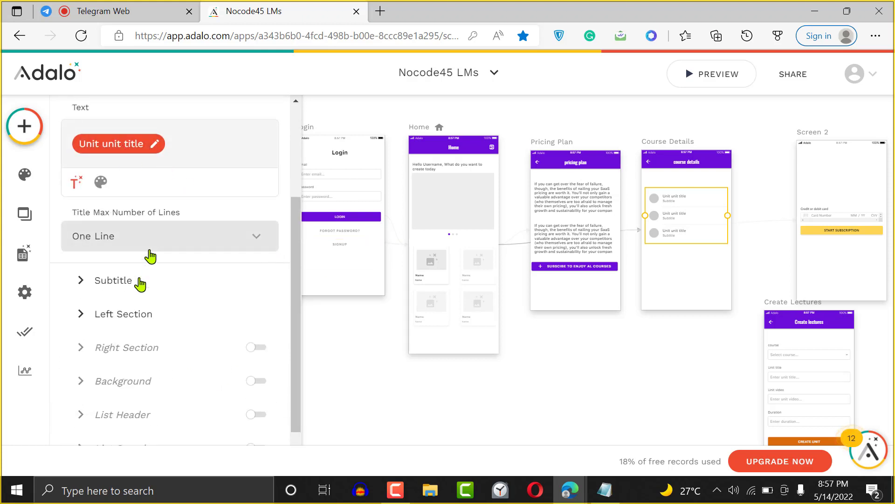
# - Replace the list item's placeholder subtitle with the unit's duration
pyautogui.click(138, 282)
pyautogui.click(145, 168)
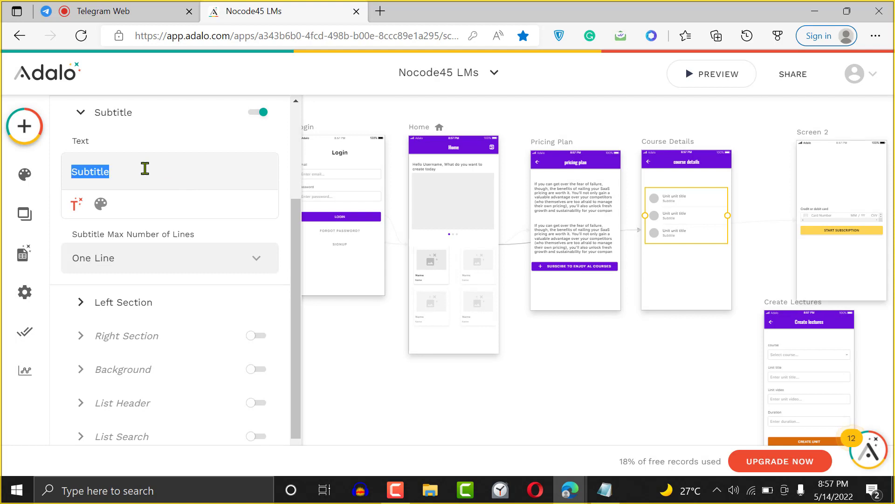
pyautogui.press('BackSpace')
pyautogui.click(75, 204)
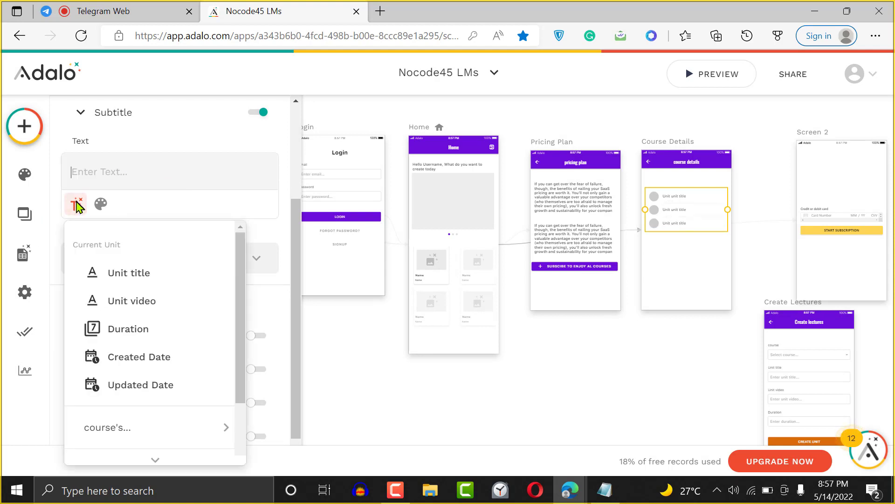
pyautogui.click(160, 331)
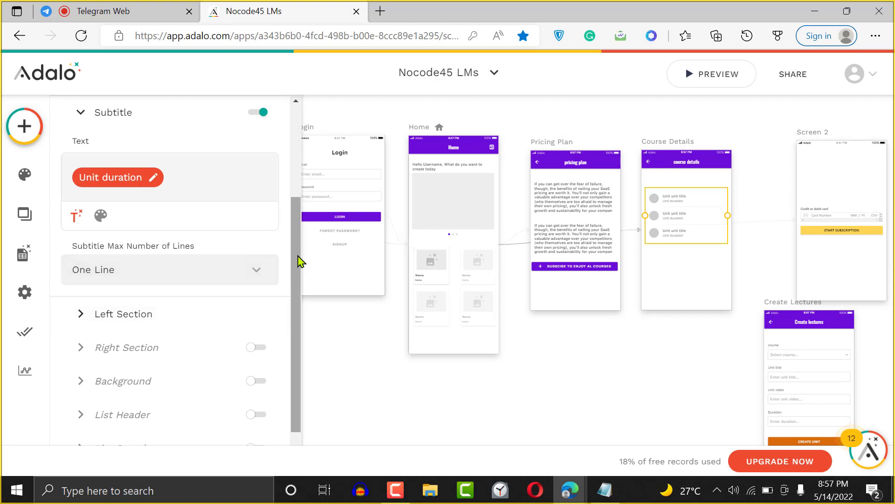
pyautogui.scroll(1, 294, 239)
pyautogui.scroll(-1, 294, 239)
# - Give the left section an avatar using the unit's Course > Course cover image, then close the panel
pyautogui.click(148, 351)
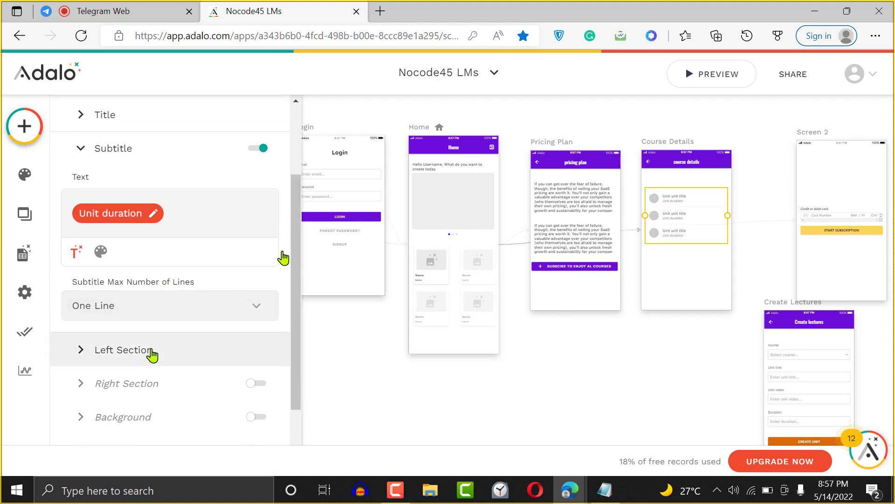
pyautogui.click(106, 236)
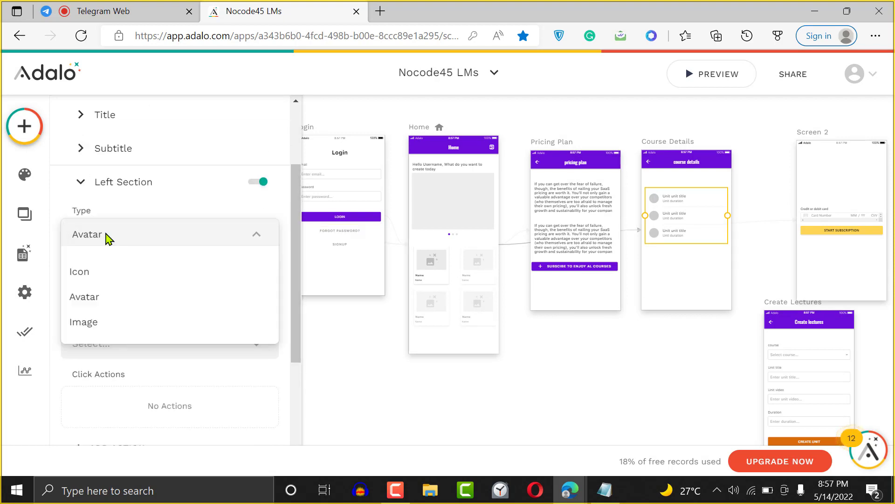
pyautogui.click(106, 239)
pyautogui.click(125, 293)
pyautogui.moveTo(167, 233)
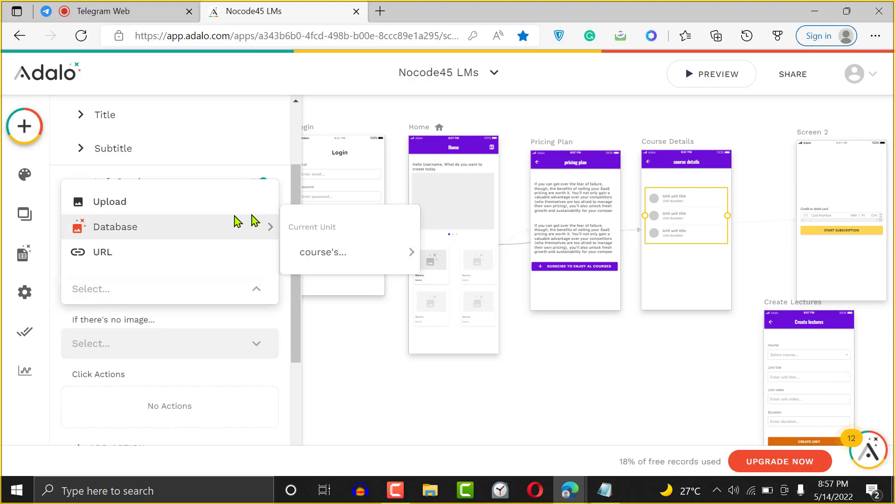
pyautogui.moveTo(362, 259)
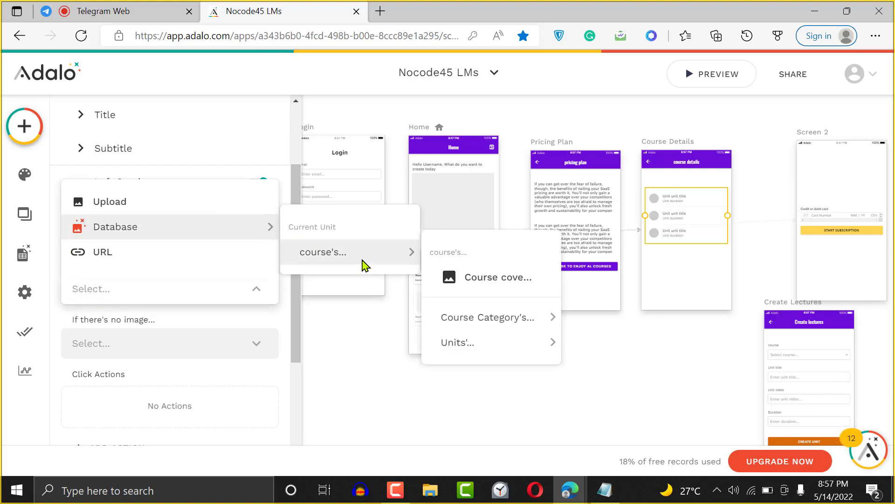
pyautogui.click(535, 287)
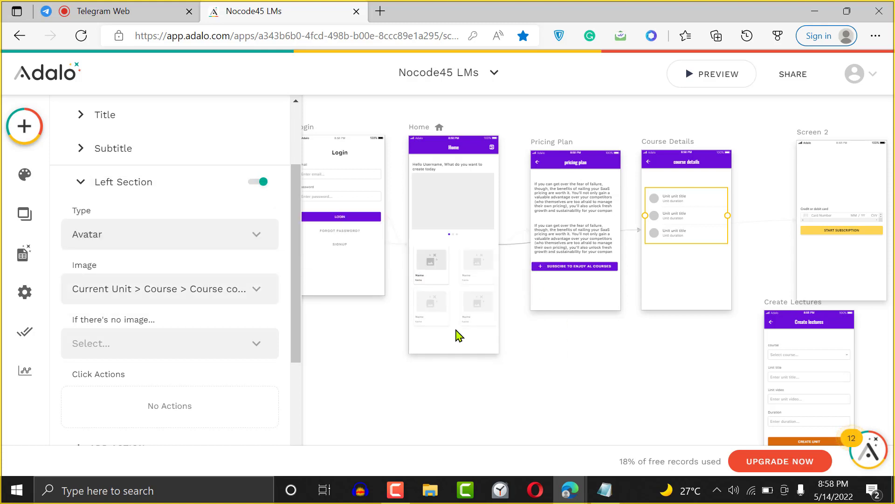
pyautogui.click(761, 150)
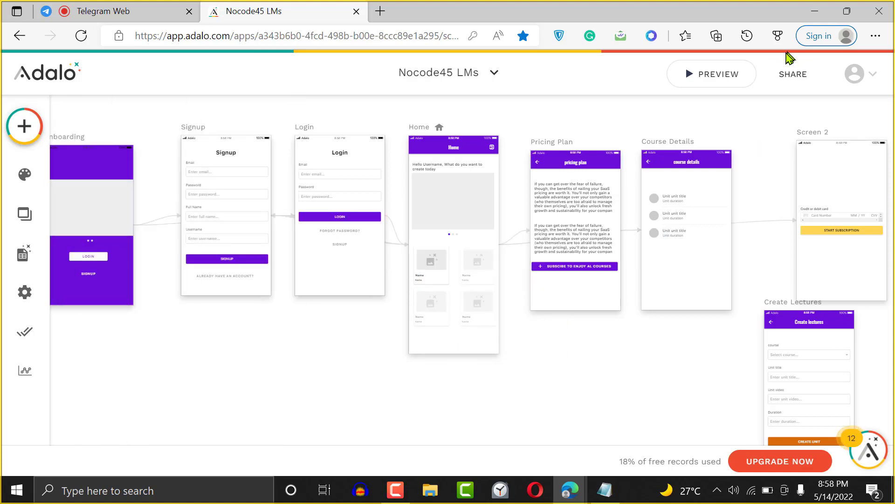
# - Preview the app, tapping the Introduction to Nocode and Bubble Beginners Guide cards, then close the preview
pyautogui.click(735, 80)
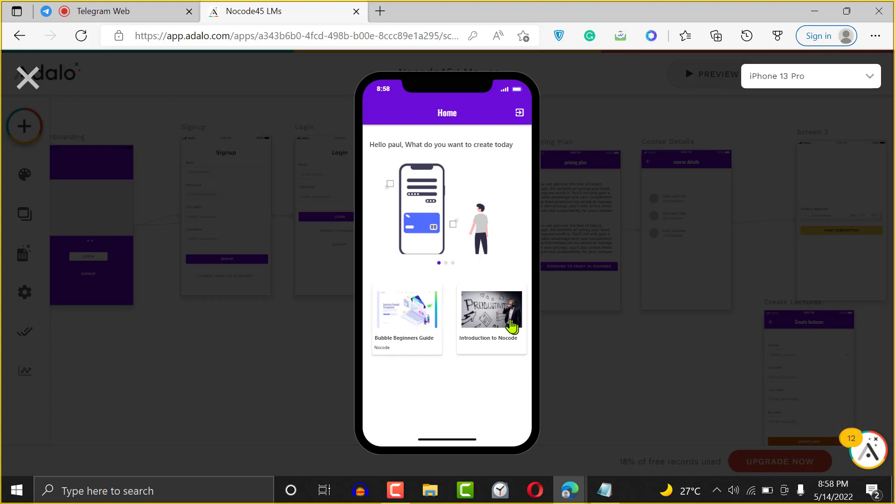
pyautogui.click(488, 323)
pyautogui.click(487, 341)
pyautogui.click(487, 340)
pyautogui.click(487, 341)
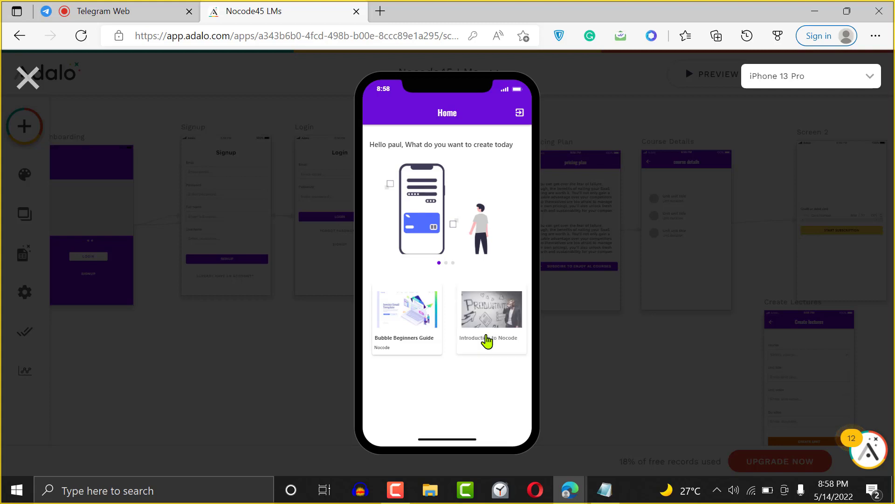
pyautogui.click(394, 318)
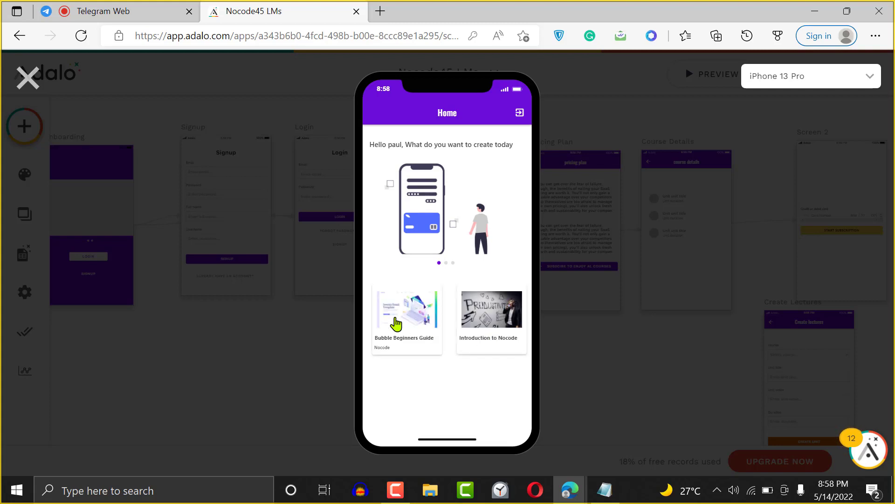
pyautogui.click(394, 318)
pyautogui.click(395, 318)
pyautogui.click(21, 73)
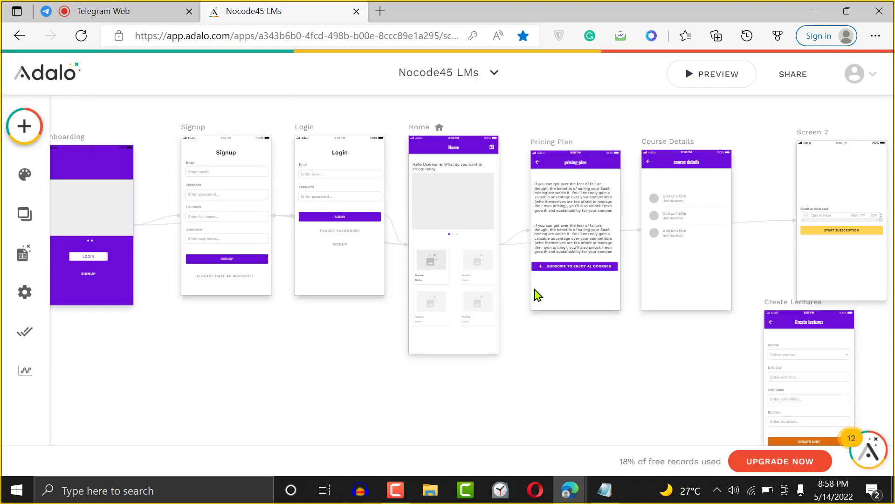
# - Check the Home list's Pricing Plan link condition (Paid subscriber is False), then expand the Course Details link
pyautogui.click(475, 296)
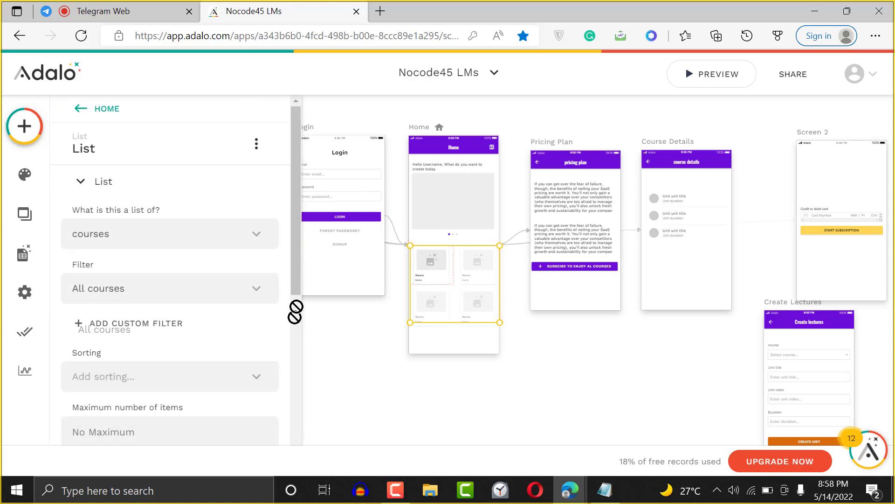
pyautogui.moveTo(296, 312); pyautogui.dragTo(288, 447)
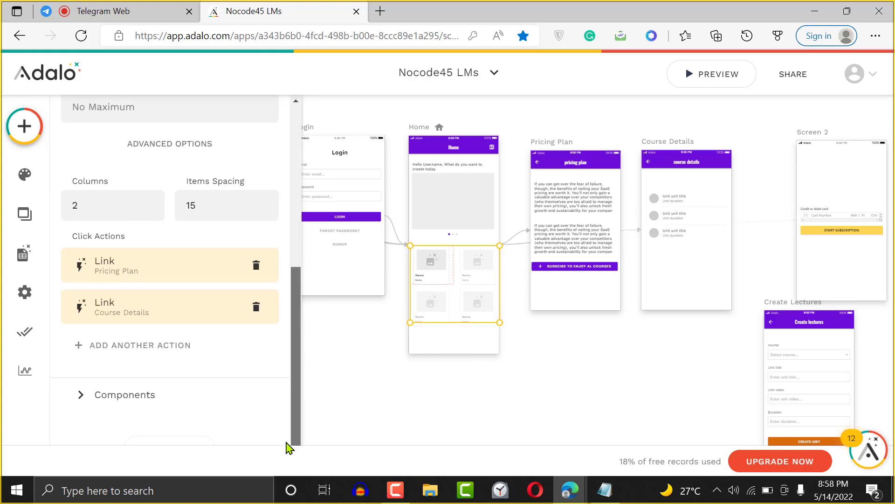
pyautogui.click(146, 268)
pyautogui.moveTo(296, 274); pyautogui.dragTo(290, 380)
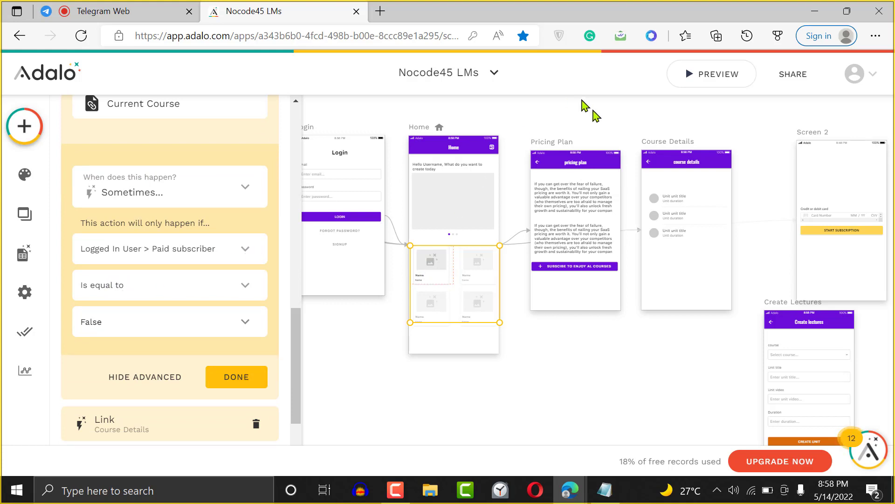
pyautogui.click(244, 379)
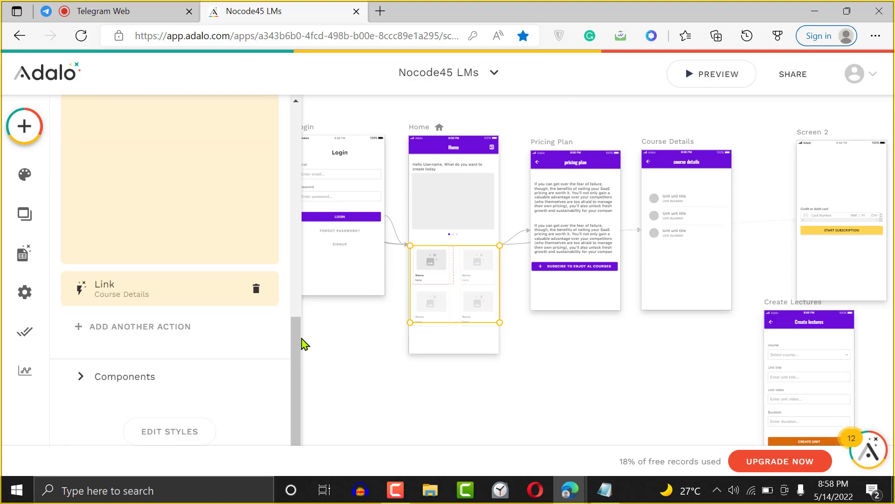
pyautogui.click(184, 302)
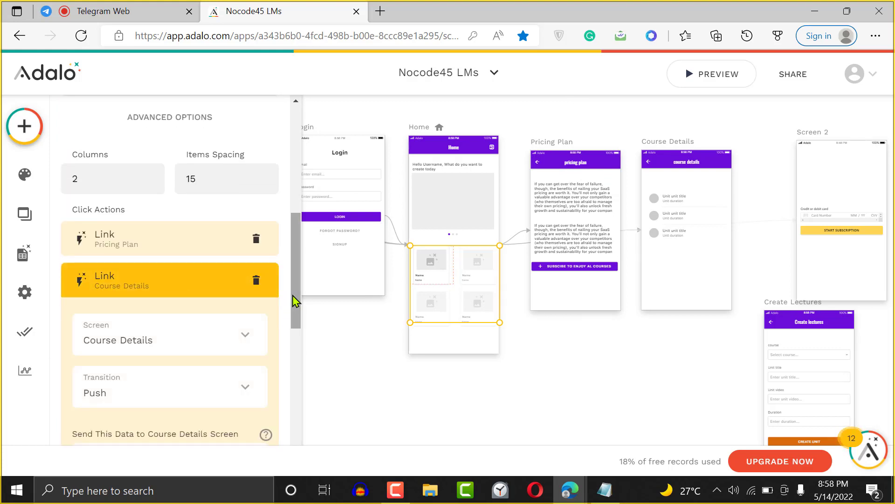
pyautogui.moveTo(294, 299); pyautogui.dragTo(289, 357)
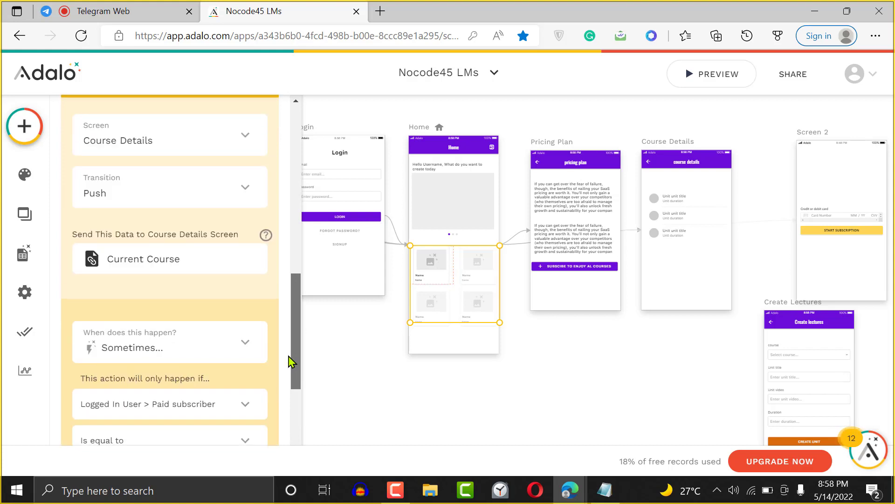
# - In the Database, open the Users collection's 2 records and edit the first user's record
pyautogui.click(23, 253)
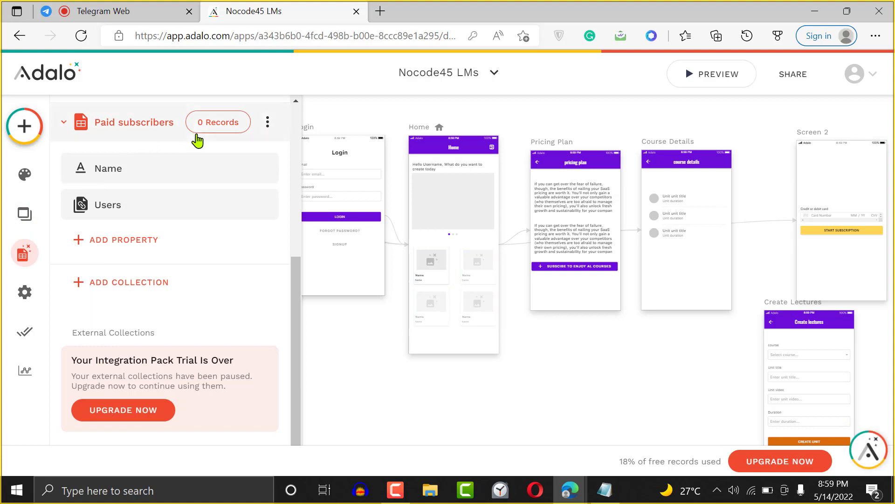
pyautogui.moveTo(299, 287); pyautogui.dragTo(298, 275)
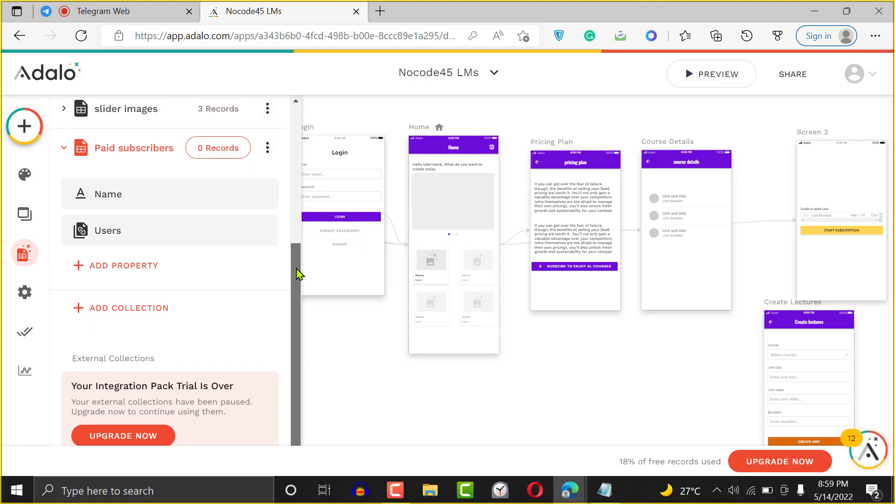
pyautogui.moveTo(298, 274); pyautogui.dragTo(299, 145)
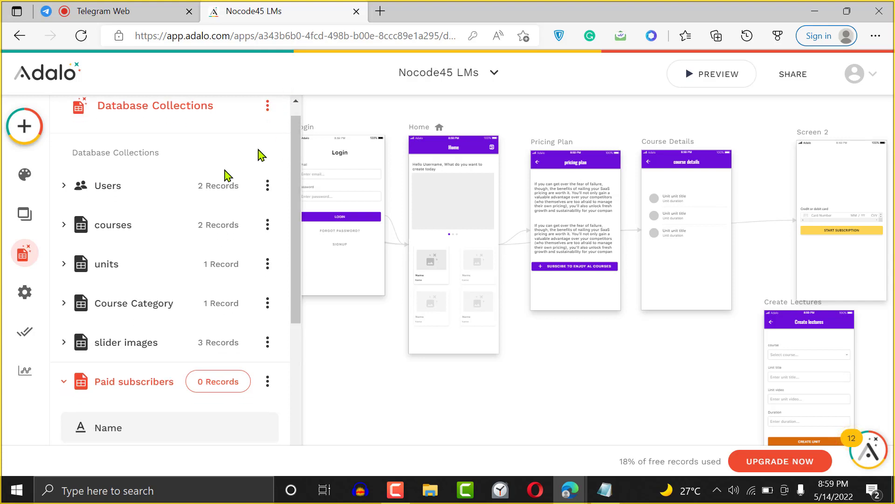
pyautogui.click(148, 188)
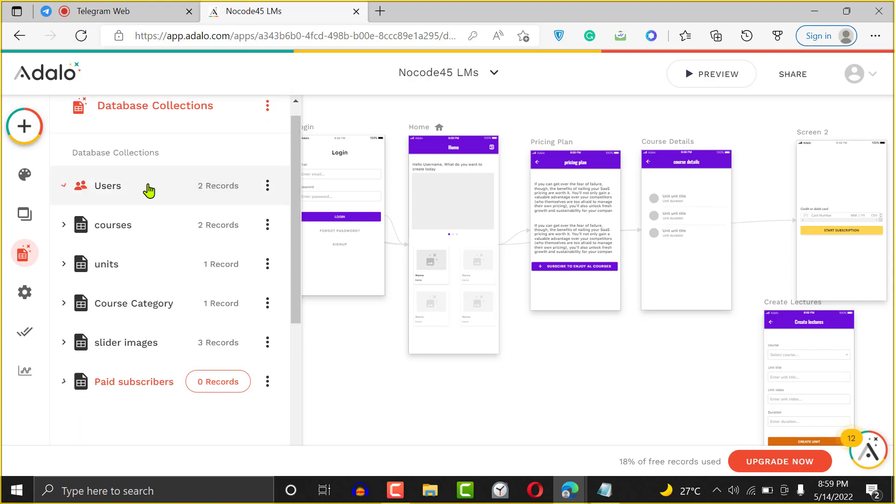
pyautogui.click(217, 186)
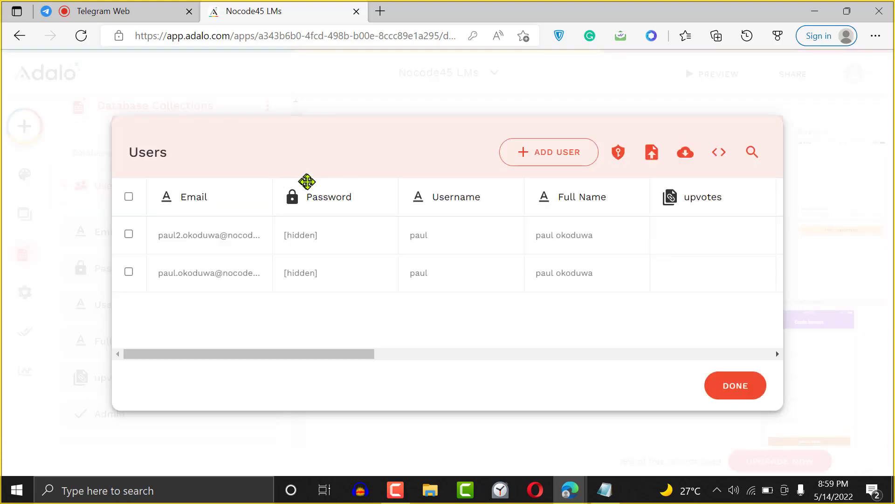
pyautogui.moveTo(351, 358); pyautogui.dragTo(559, 353)
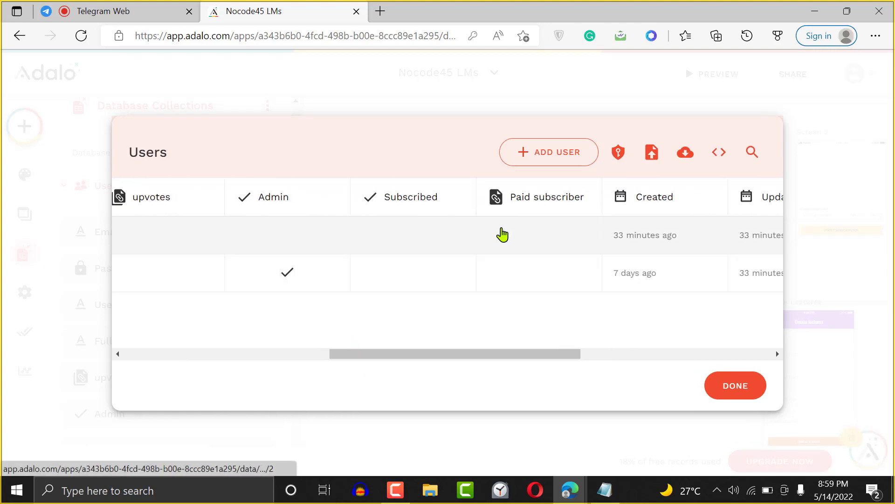
pyautogui.click(502, 235)
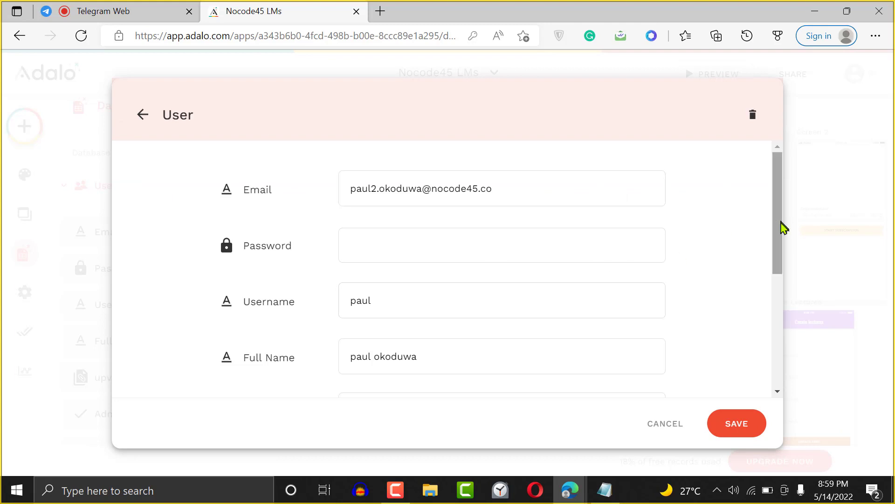
# - Set the first user's Subscribed to True and save, then open the second user's record
pyautogui.moveTo(778, 226); pyautogui.dragTo(768, 340)
pyautogui.click(648, 343)
pyautogui.click(727, 329)
pyautogui.click(371, 293)
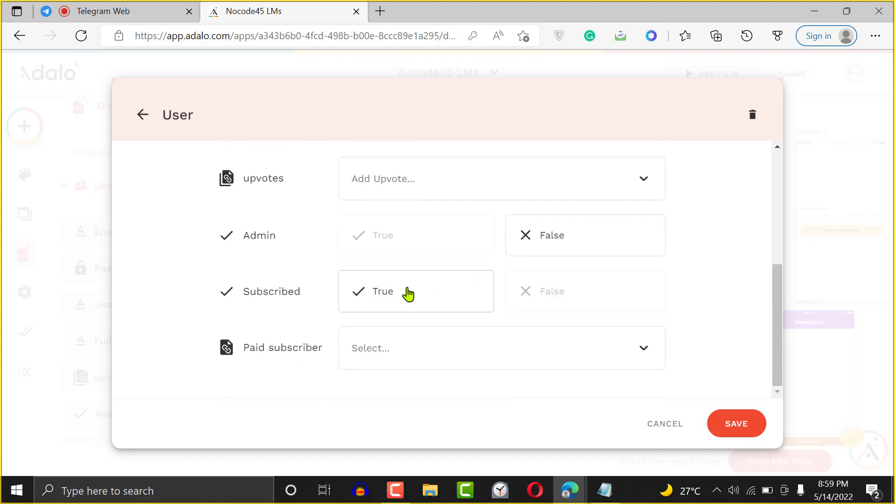
pyautogui.moveTo(777, 360); pyautogui.dragTo(768, 383)
pyautogui.click(732, 429)
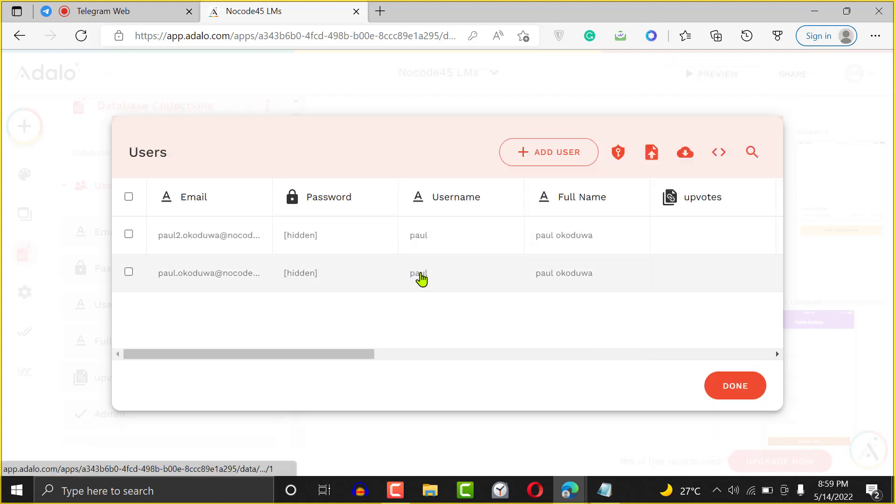
pyautogui.click(421, 278)
pyautogui.moveTo(779, 253); pyautogui.dragTo(771, 387)
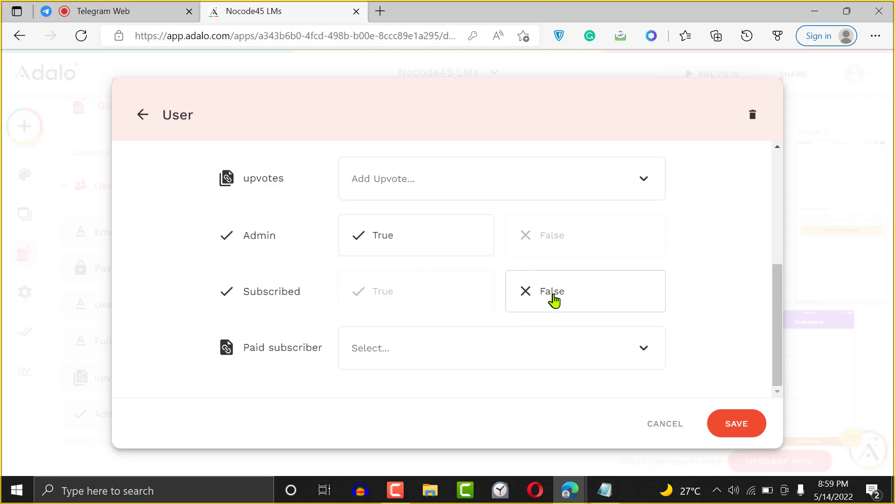
# - Save the second user's record, close the Users table, and select Home's course list
pyautogui.click(754, 422)
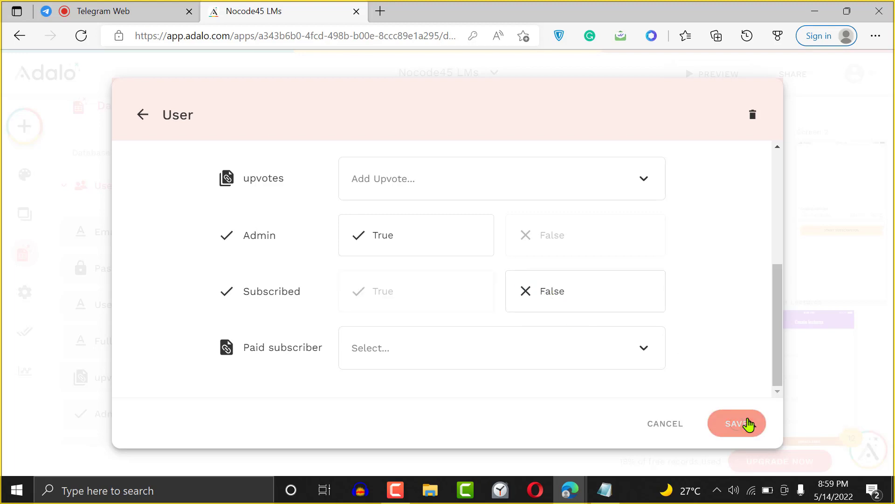
pyautogui.click(727, 394)
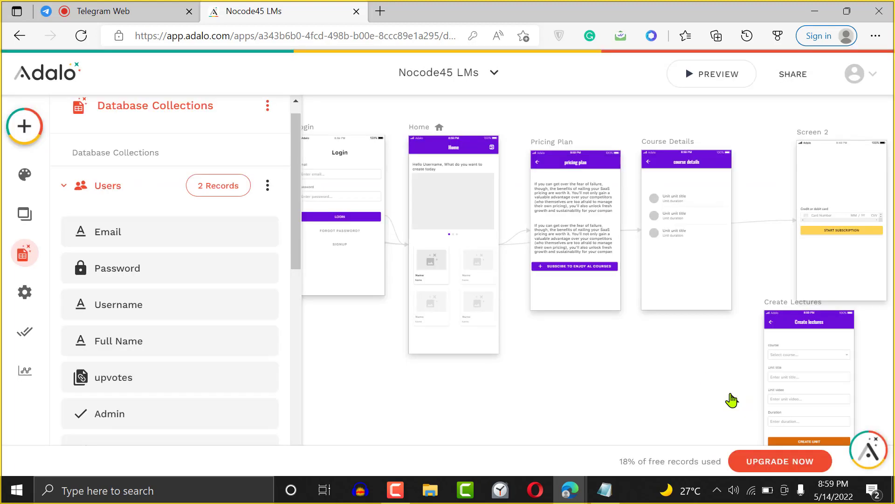
pyautogui.click(453, 277)
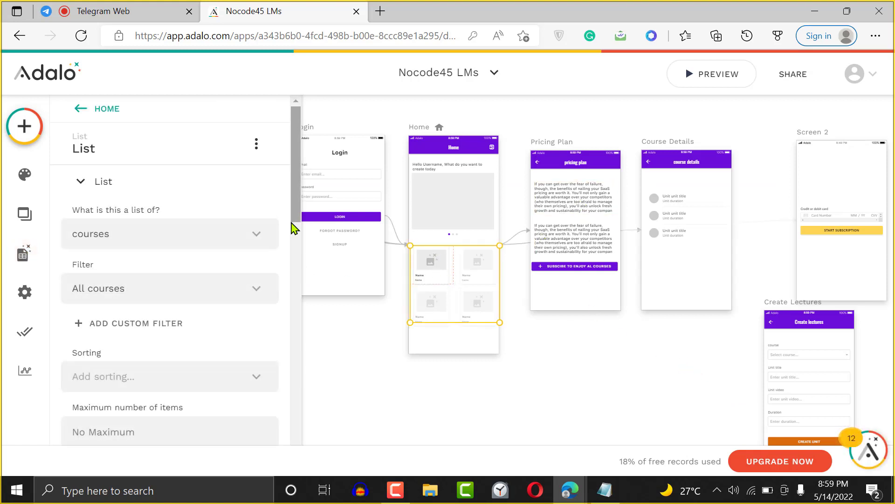
pyautogui.moveTo(298, 204); pyautogui.dragTo(301, 326)
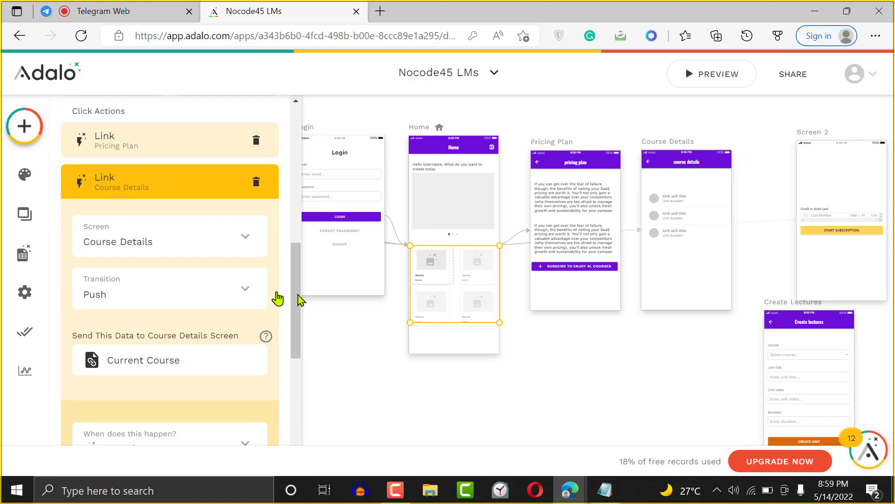
# - Set the Pricing Plan link condition to Logged In User > Subscribed is false
pyautogui.click(173, 144)
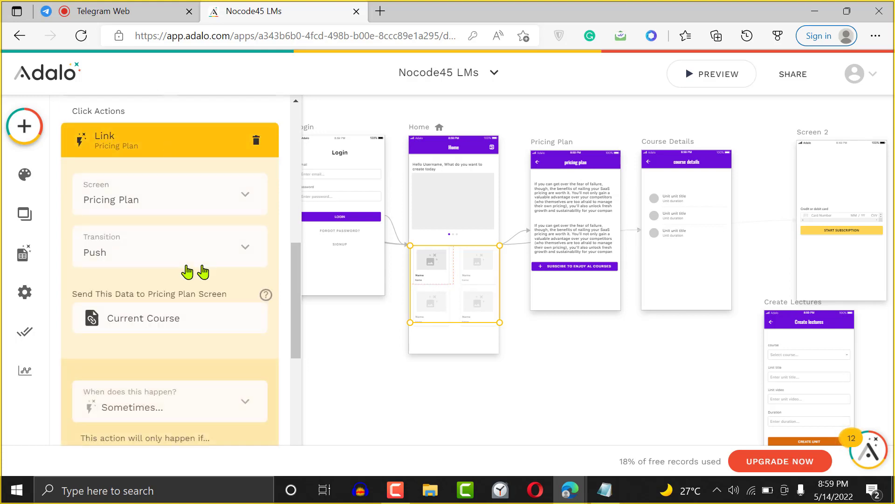
pyautogui.moveTo(300, 289); pyautogui.dragTo(296, 364)
pyautogui.click(180, 240)
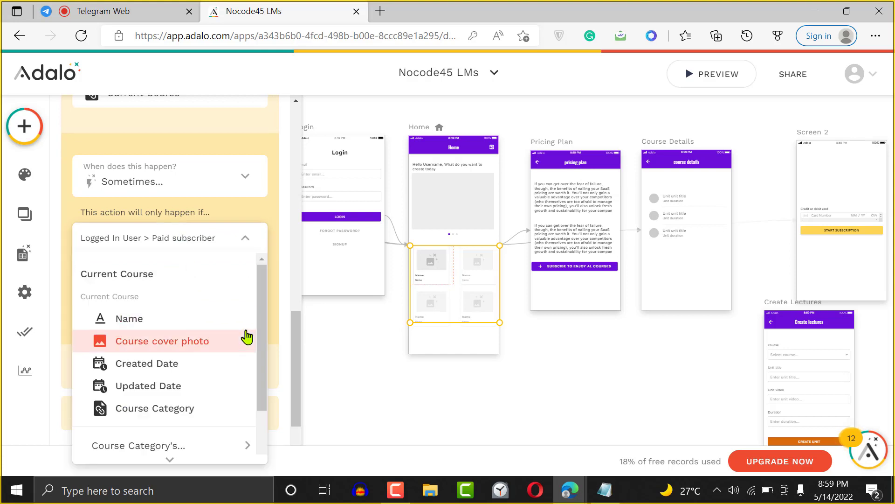
pyautogui.moveTo(260, 407); pyautogui.dragTo(259, 449)
pyautogui.moveTo(193, 446)
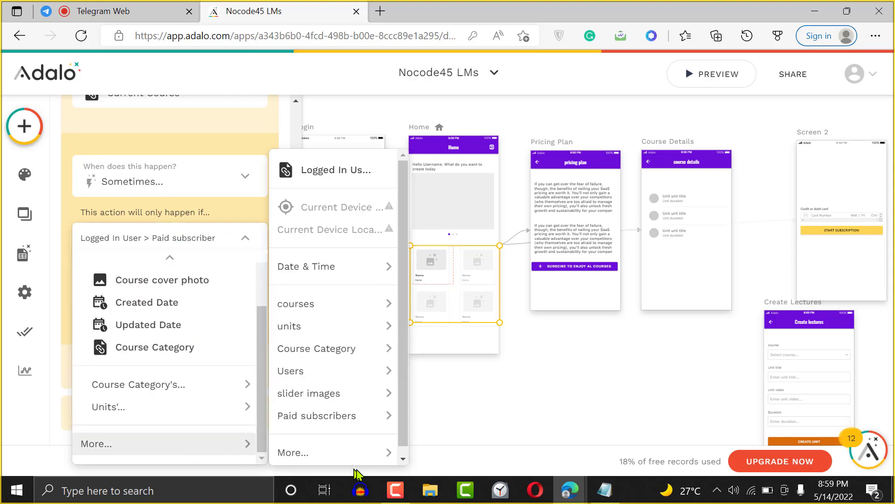
pyautogui.moveTo(387, 455)
pyautogui.moveTo(453, 452)
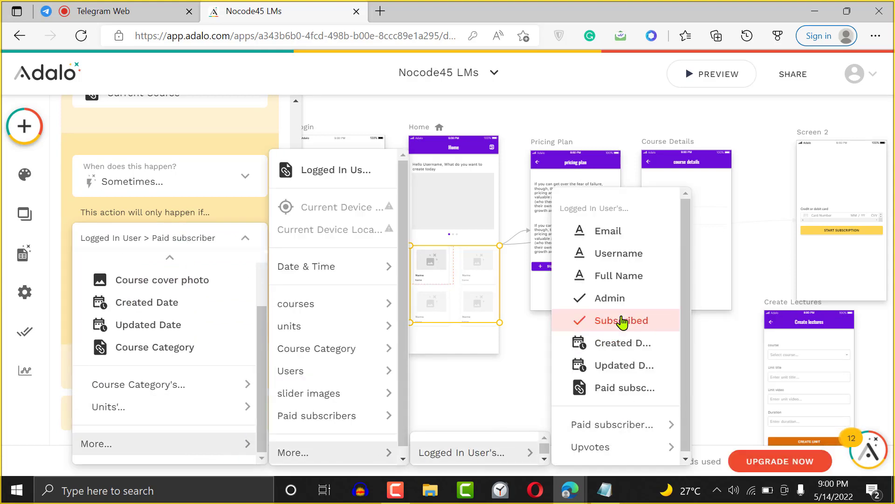
pyautogui.click(590, 324)
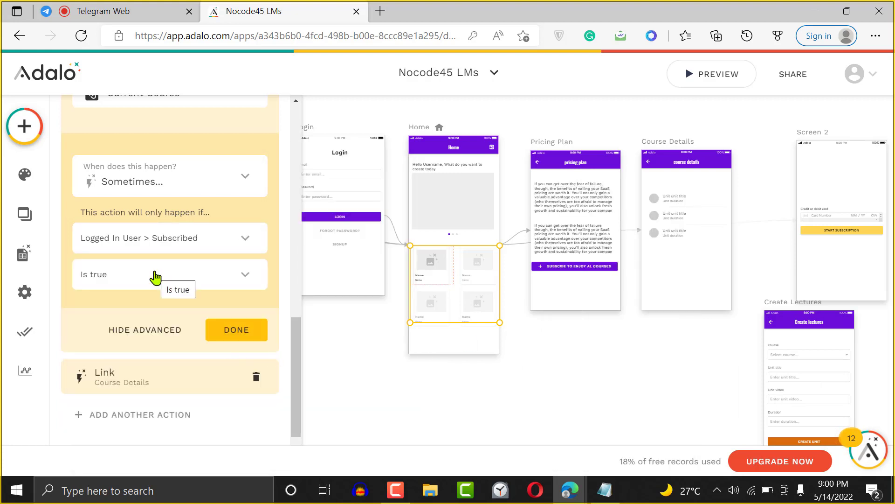
pyautogui.scroll(4, 297, 305)
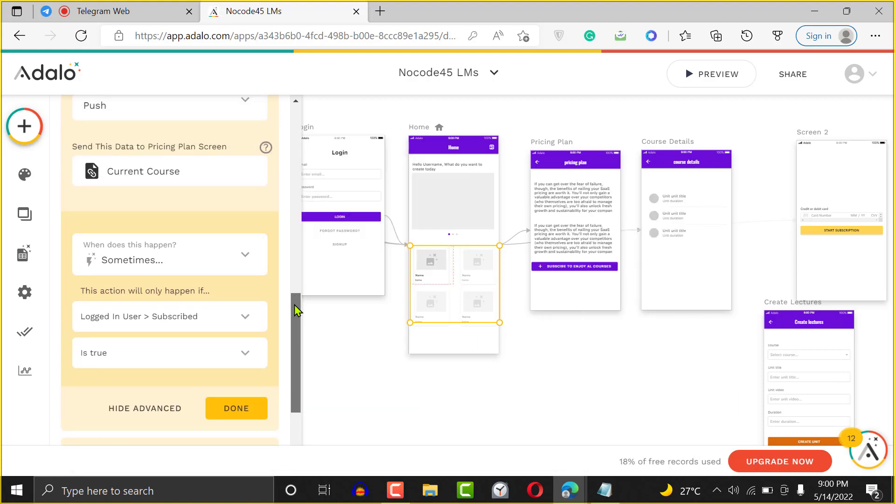
pyautogui.scroll(-4, 295, 316)
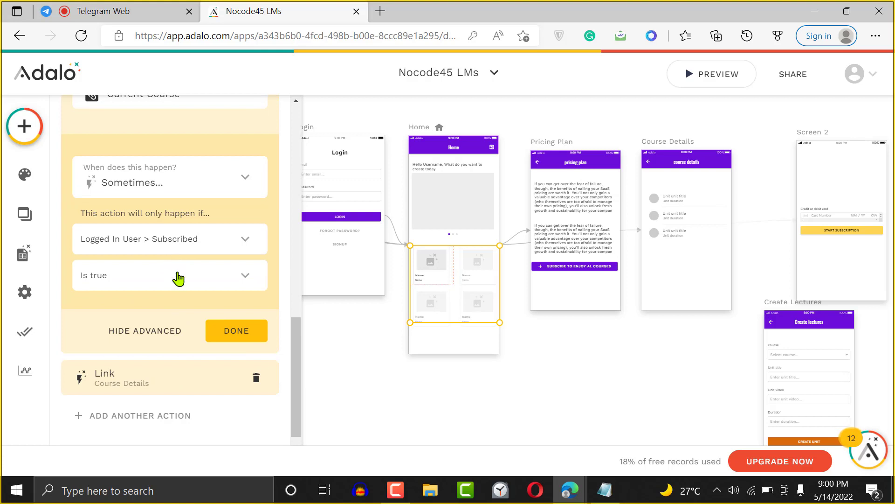
pyautogui.click(179, 278)
pyautogui.click(160, 245)
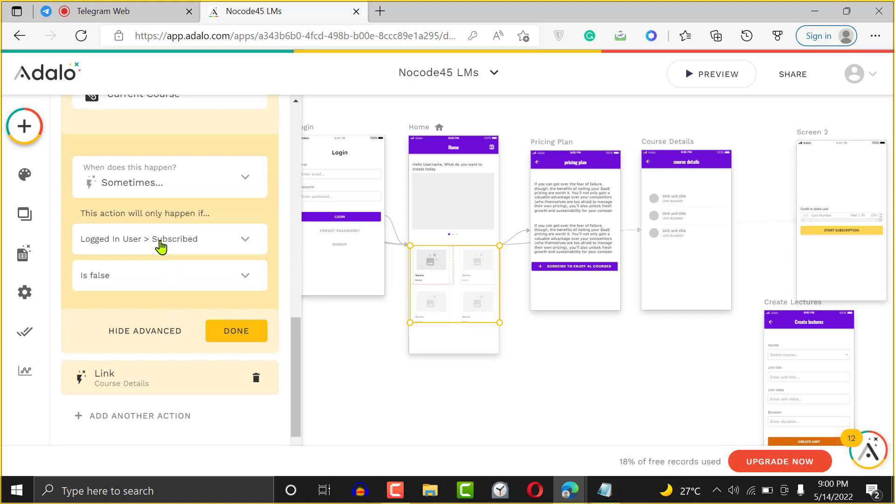
pyautogui.click(237, 329)
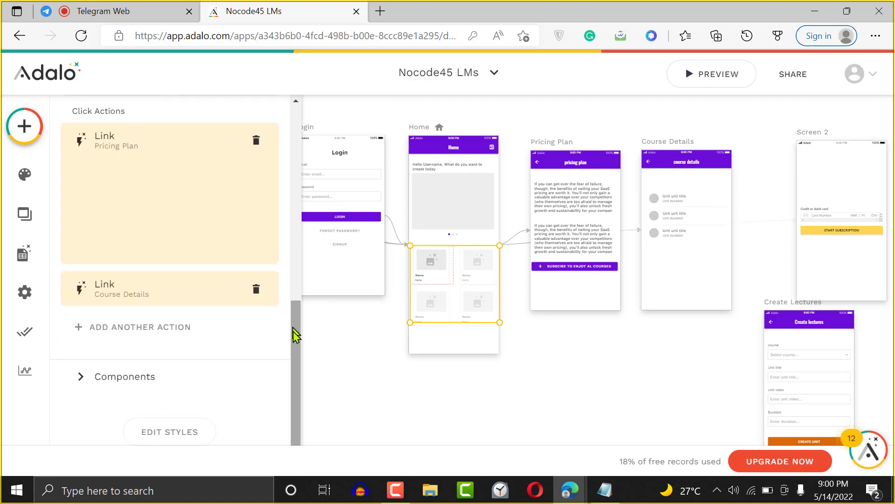
# - Change the Course Details link condition to Logged In User > Subscribed is true
pyautogui.click(168, 285)
pyautogui.moveTo(295, 282); pyautogui.dragTo(286, 416)
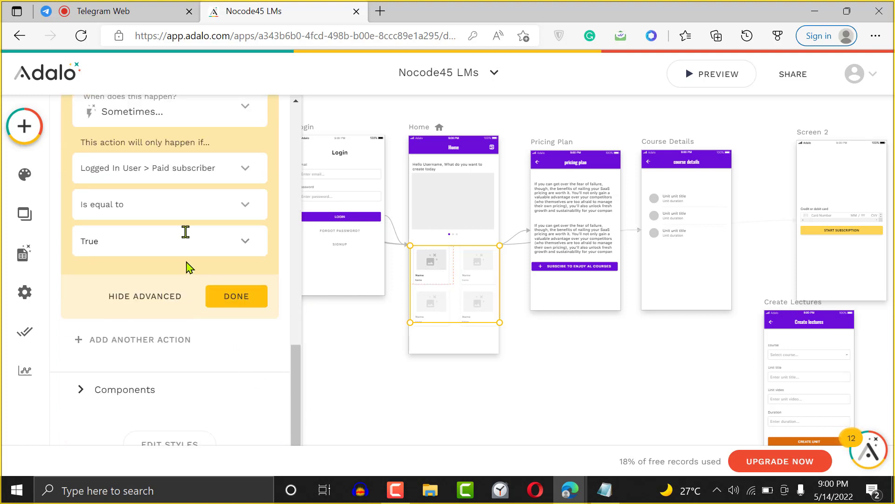
pyautogui.click(178, 184)
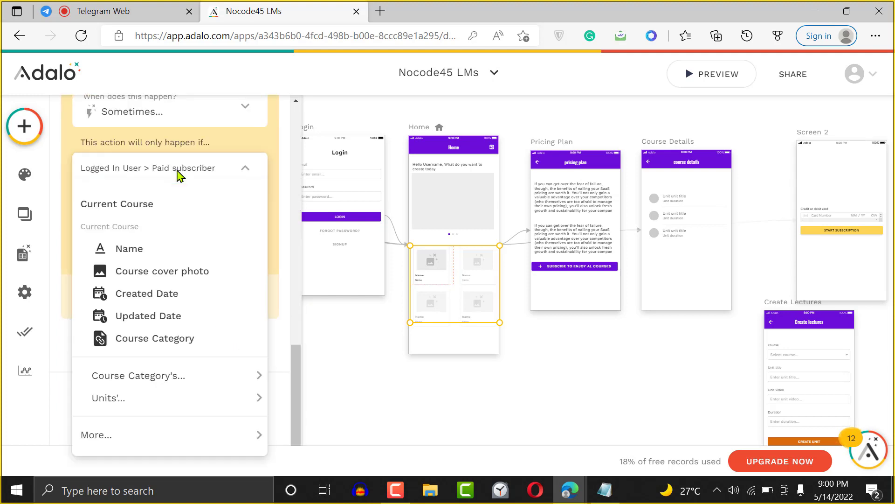
pyautogui.moveTo(252, 436)
pyautogui.moveTo(387, 453)
pyautogui.moveTo(531, 459)
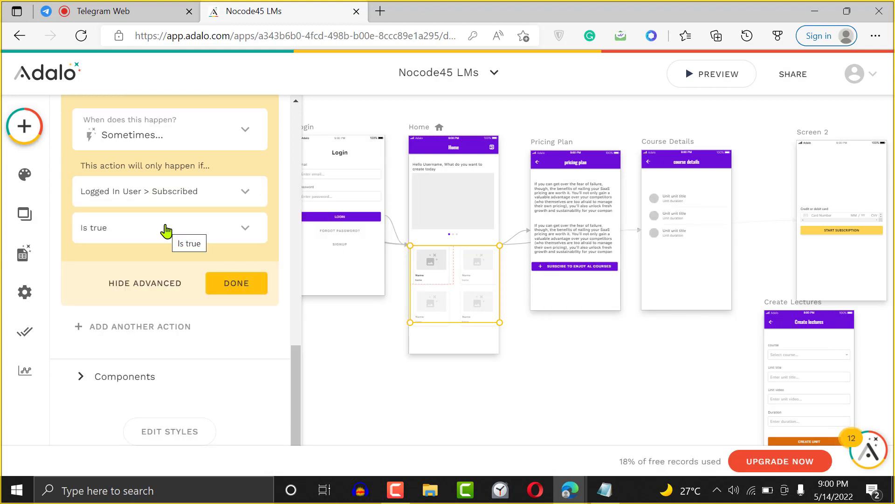
pyautogui.moveTo(295, 366); pyautogui.dragTo(291, 335)
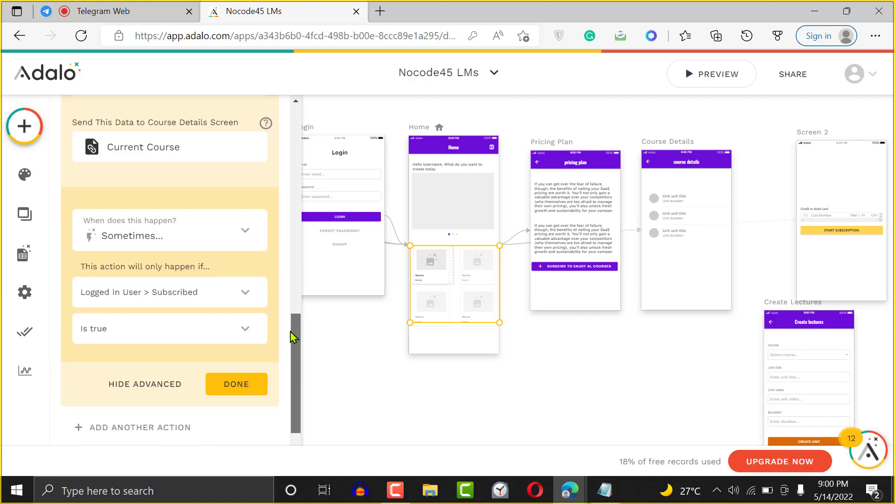
pyautogui.click(259, 384)
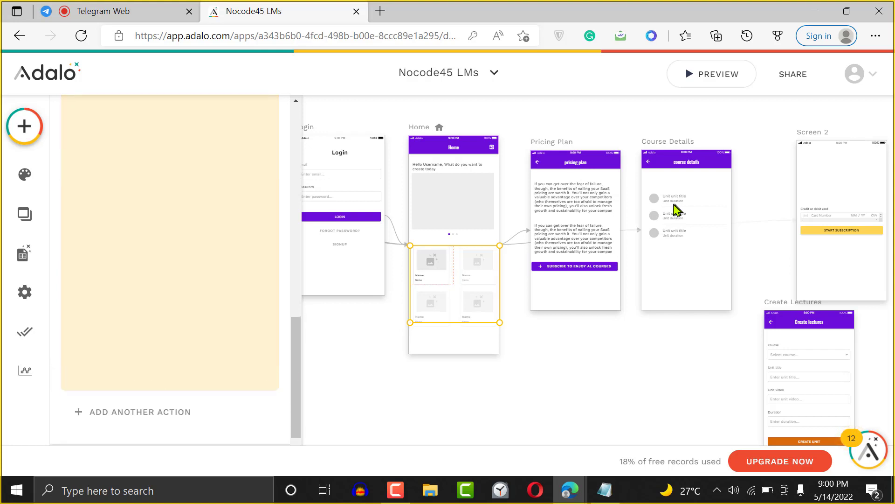
# - Preview the app and open the Bubble Beginners Guide and Introduction to Nocode courses, returning Home each time
pyautogui.click(715, 73)
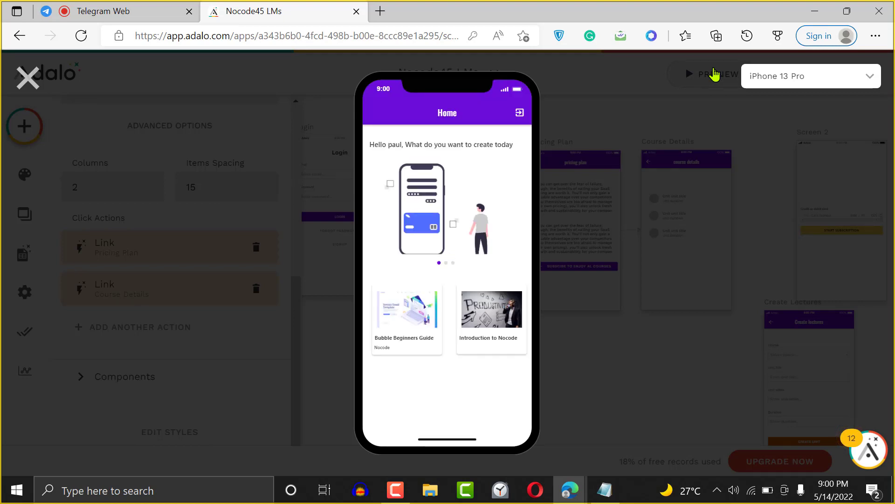
pyautogui.click(412, 321)
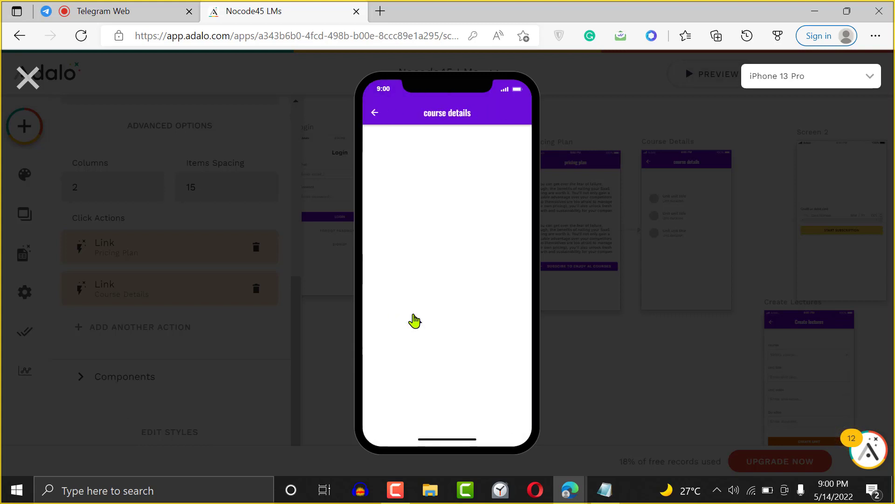
pyautogui.click(374, 113)
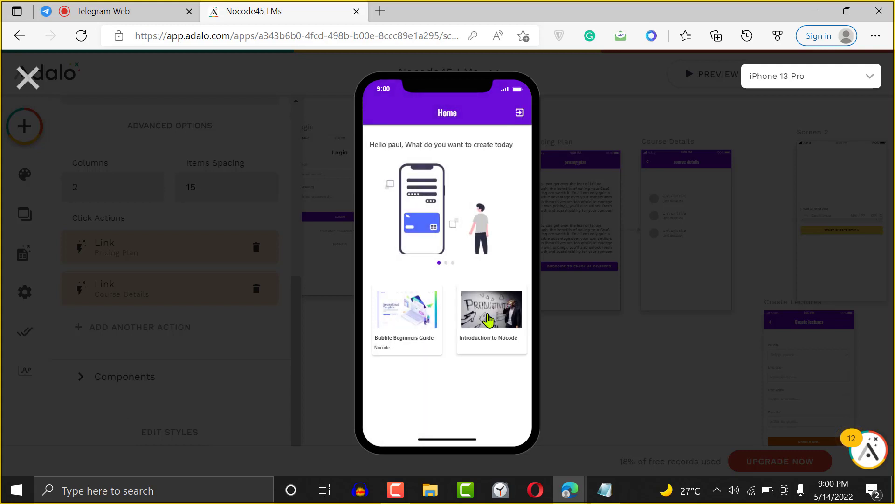
pyautogui.click(489, 321)
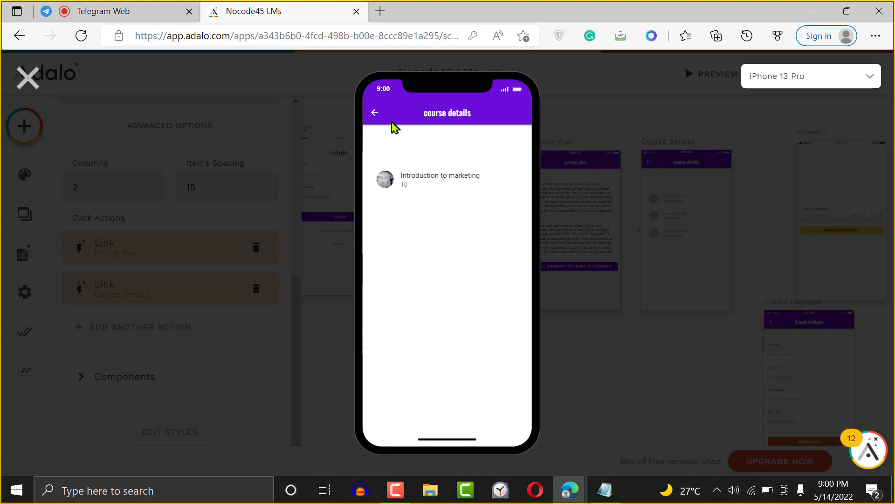
pyautogui.click(375, 113)
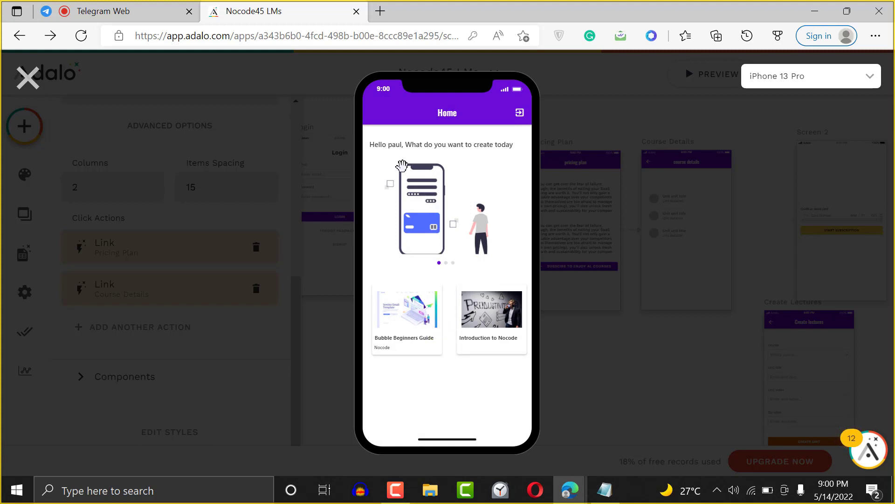
# - Log out of the preview and log back in with a saved account's e-mail and password
pyautogui.click(518, 113)
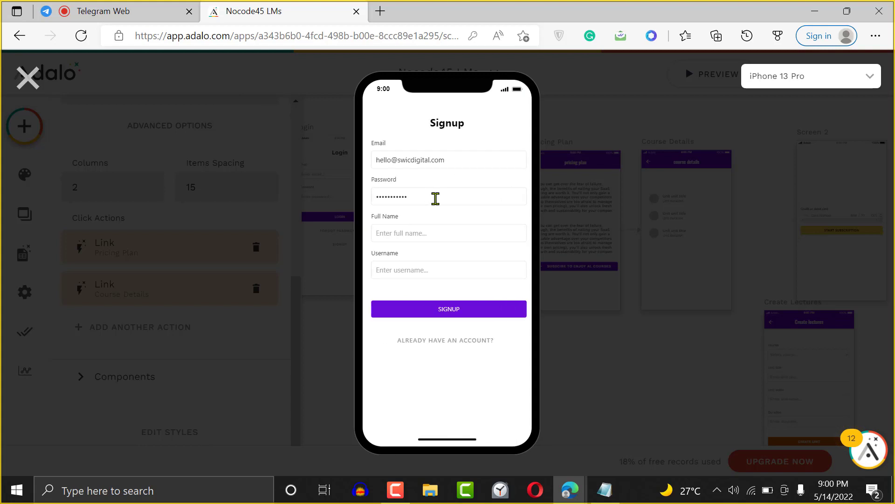
pyautogui.click(453, 341)
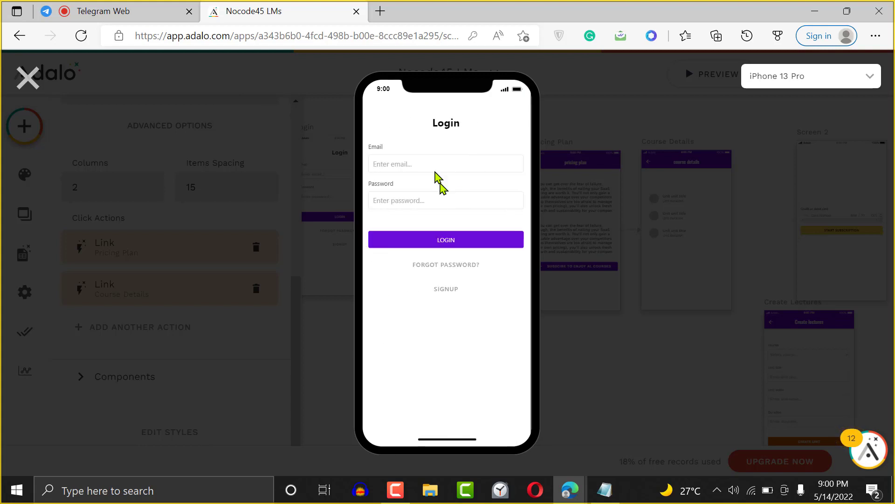
pyautogui.click(434, 164)
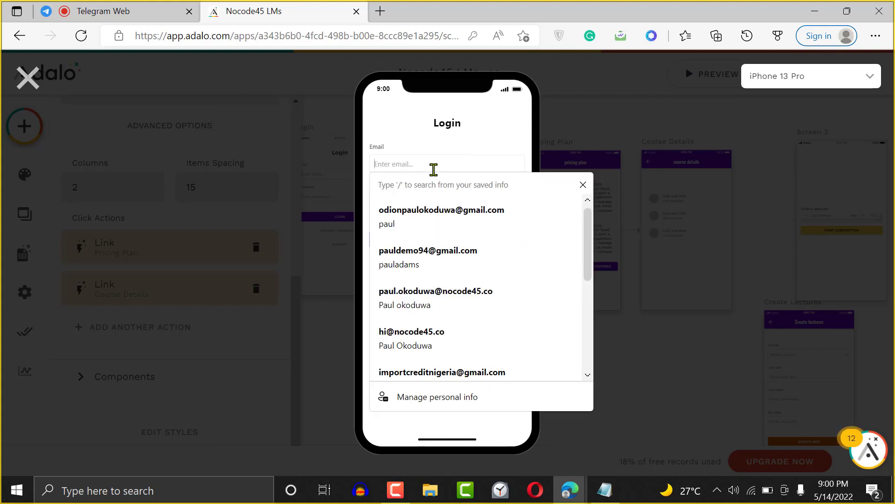
pyautogui.click(435, 309)
pyautogui.write('••••')
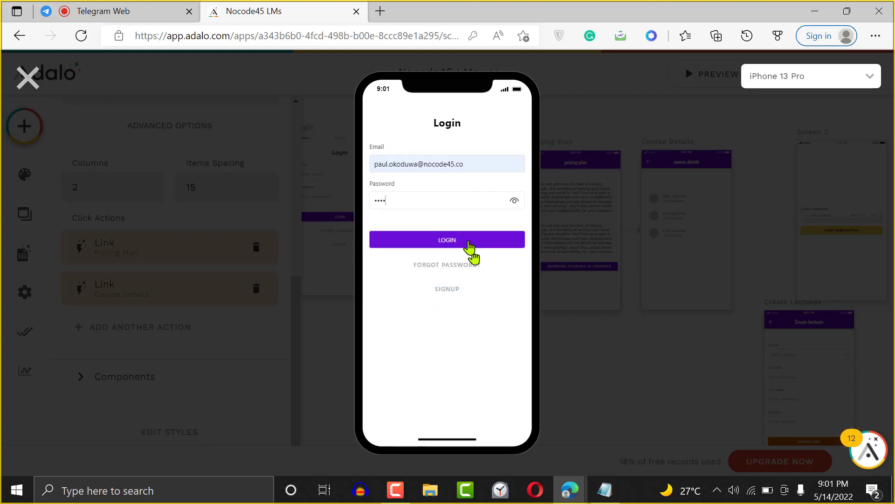
pyautogui.click(460, 240)
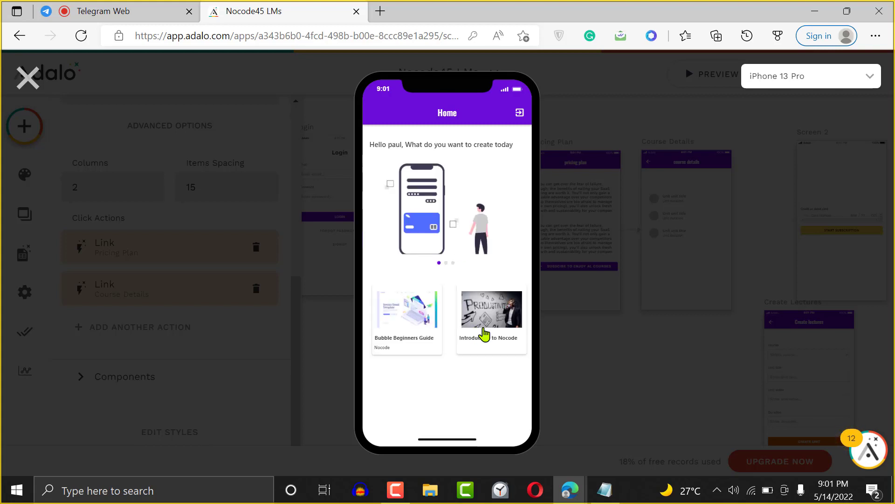
# - Open the Introduction to Nocode and Bubble Beginners Guide courses, which lead to Pricing Plan
pyautogui.click(485, 334)
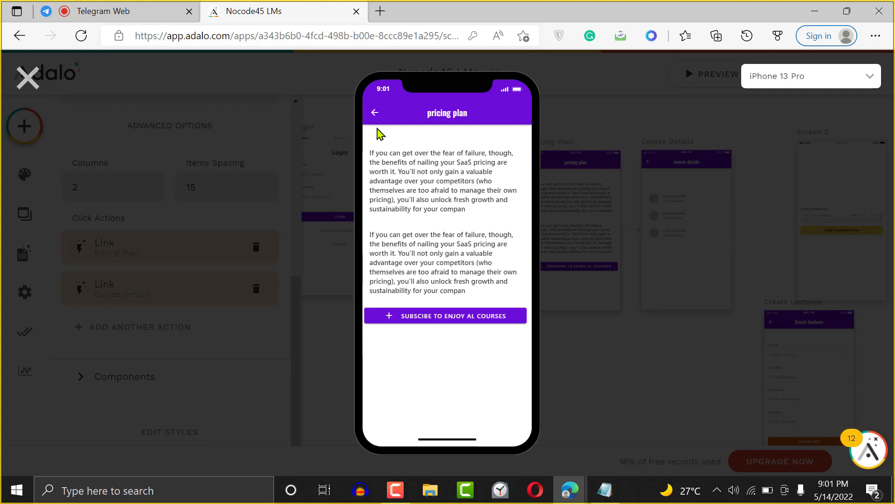
pyautogui.click(373, 113)
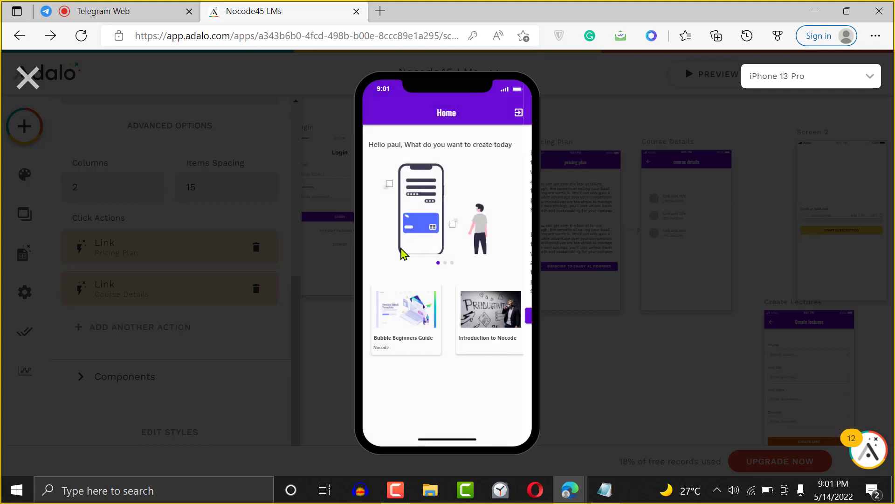
pyautogui.click(407, 306)
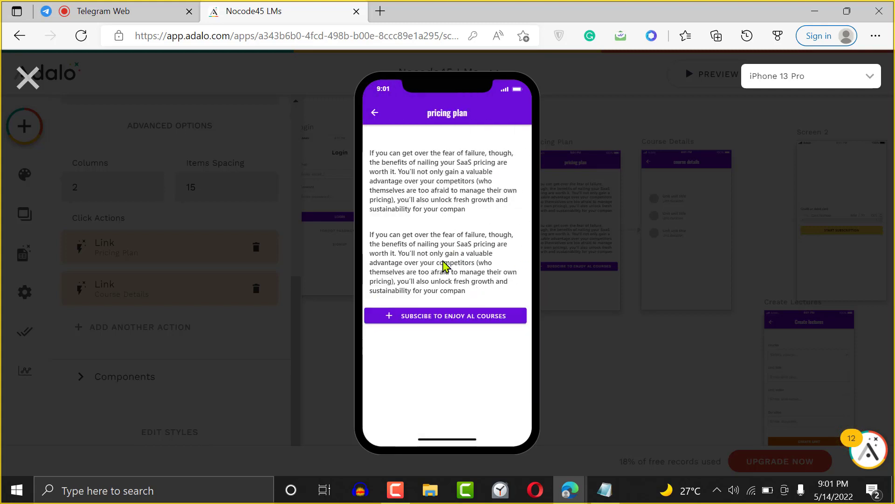
# - Attempt the subscription to reveal the missing Stripe key error, then close the preview
pyautogui.click(455, 319)
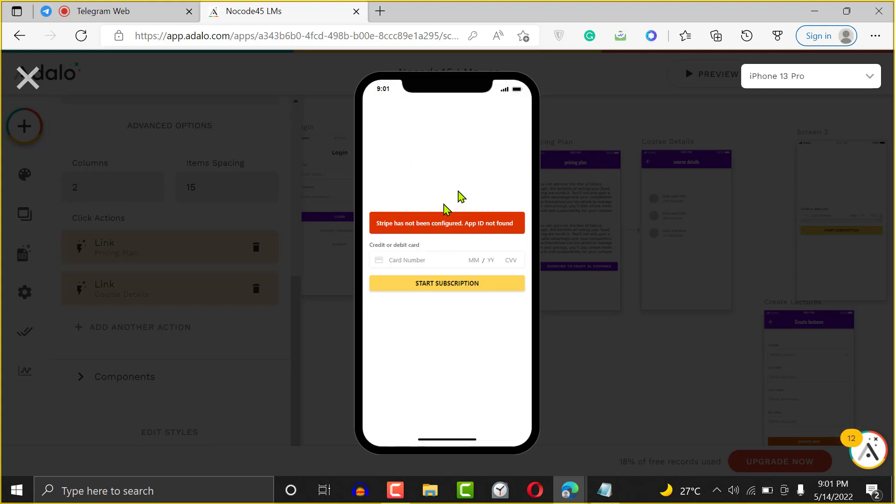
pyautogui.click(455, 285)
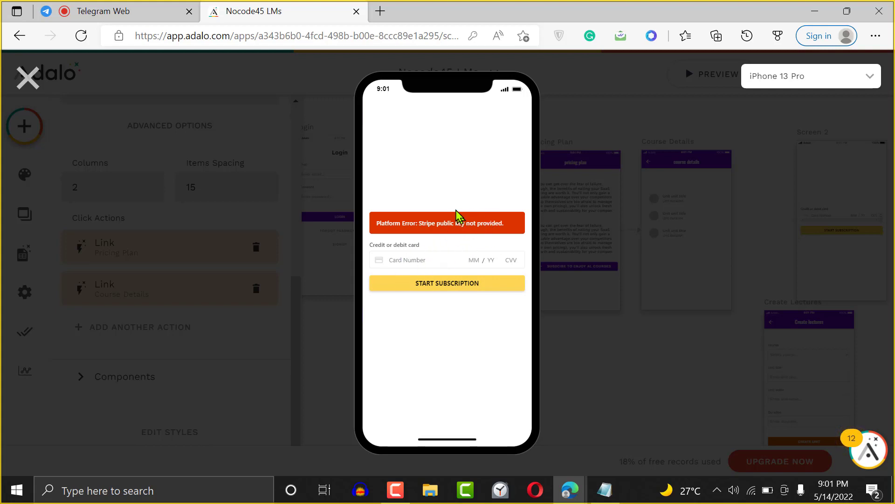
pyautogui.click(435, 259)
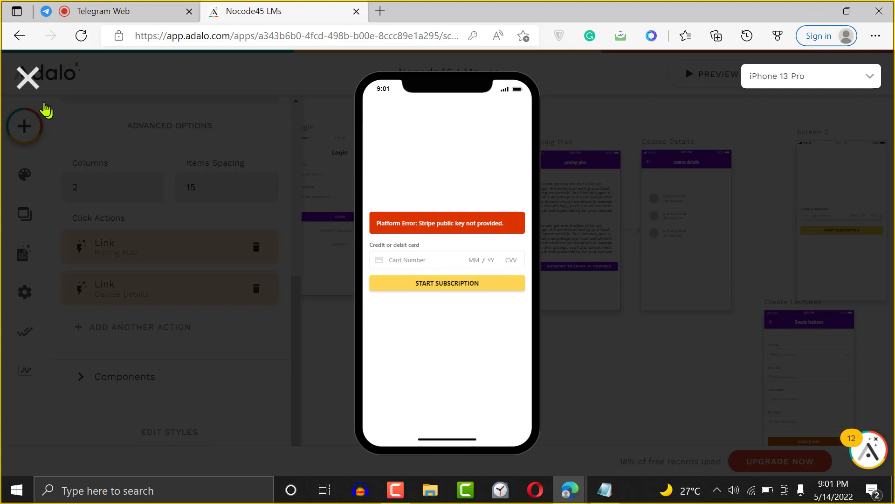
pyautogui.click(22, 63)
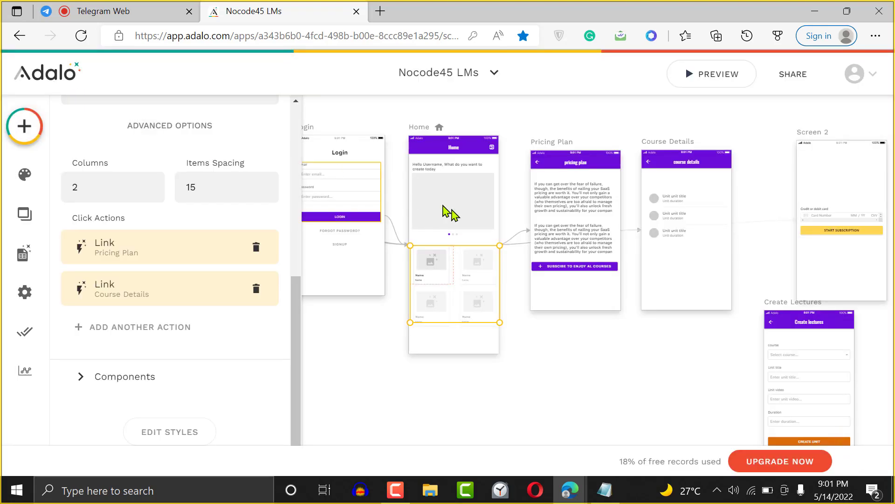
# - Deselect the course list to view all screens from Onboarding through Create Lectures
pyautogui.click(597, 338)
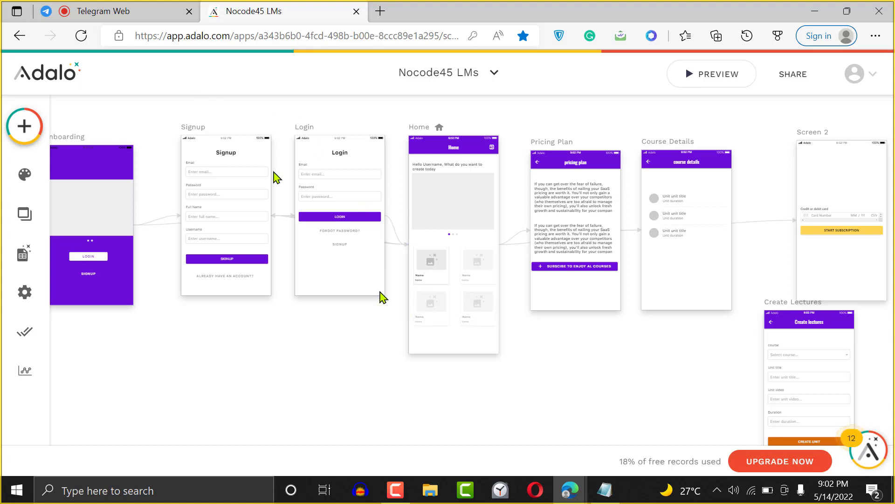
pyautogui.click(402, 477)
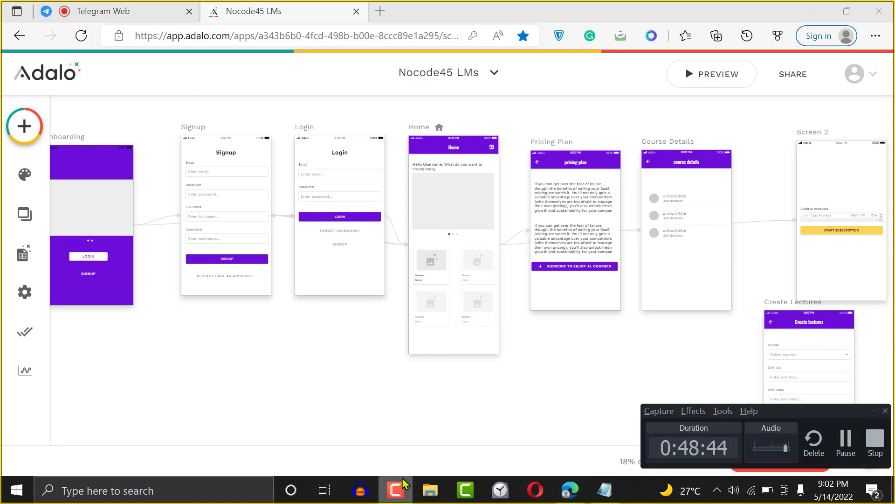